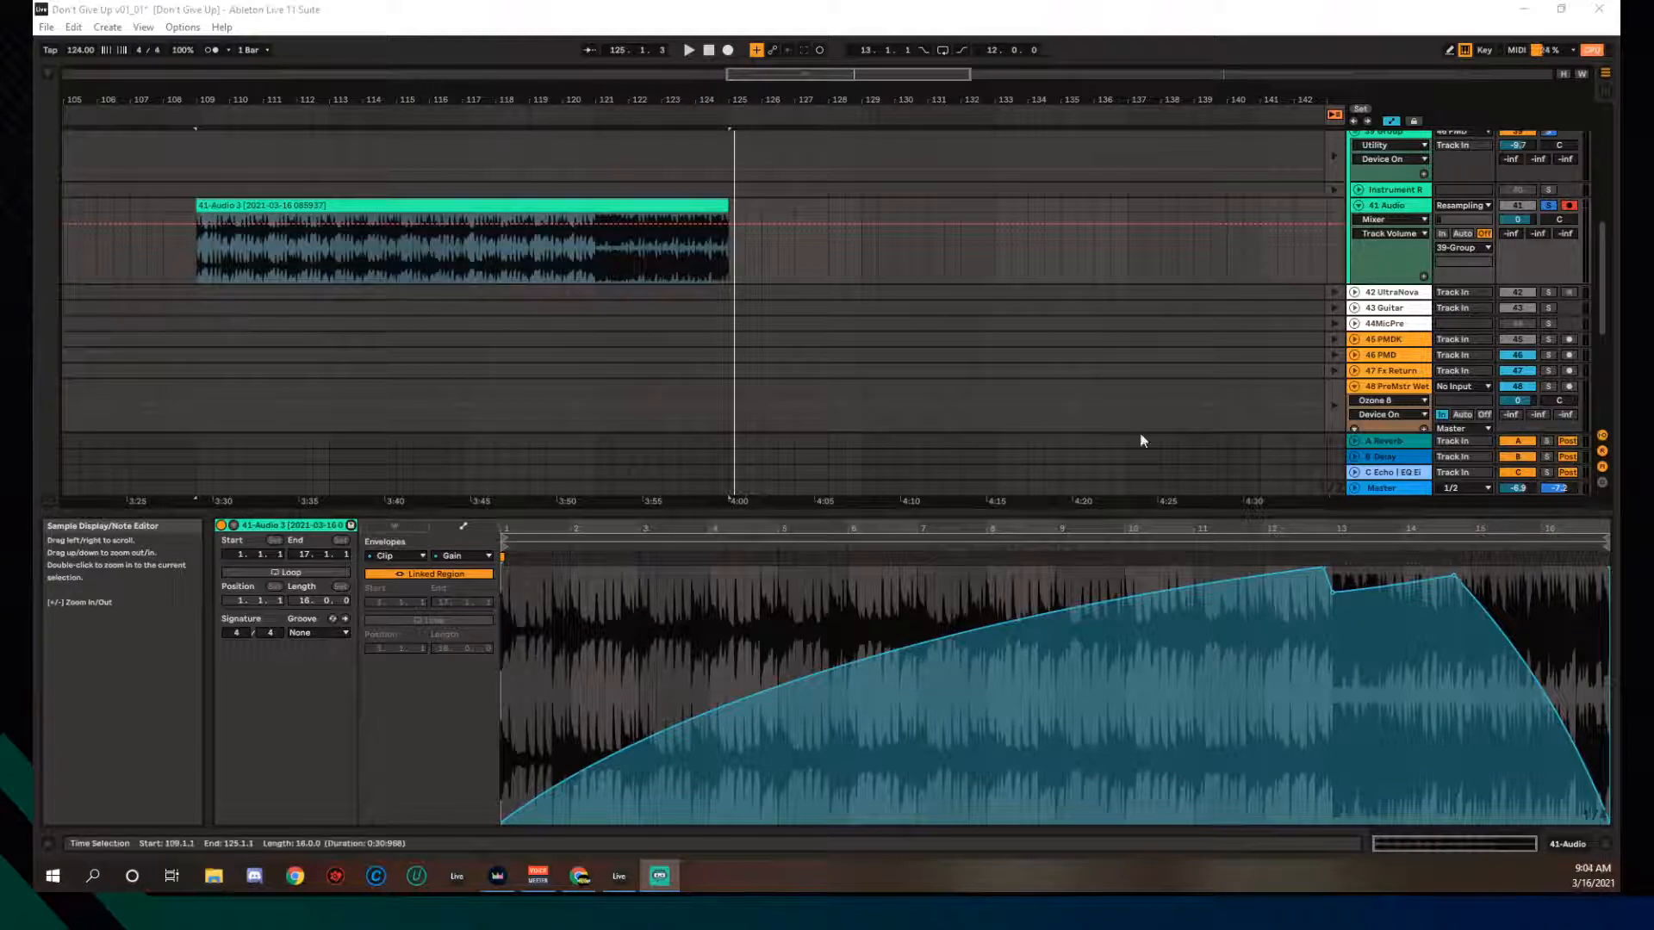
Step: Turn off solo on the 41 Audio track and deactivate the track
scroll(872, 354, up, 3)
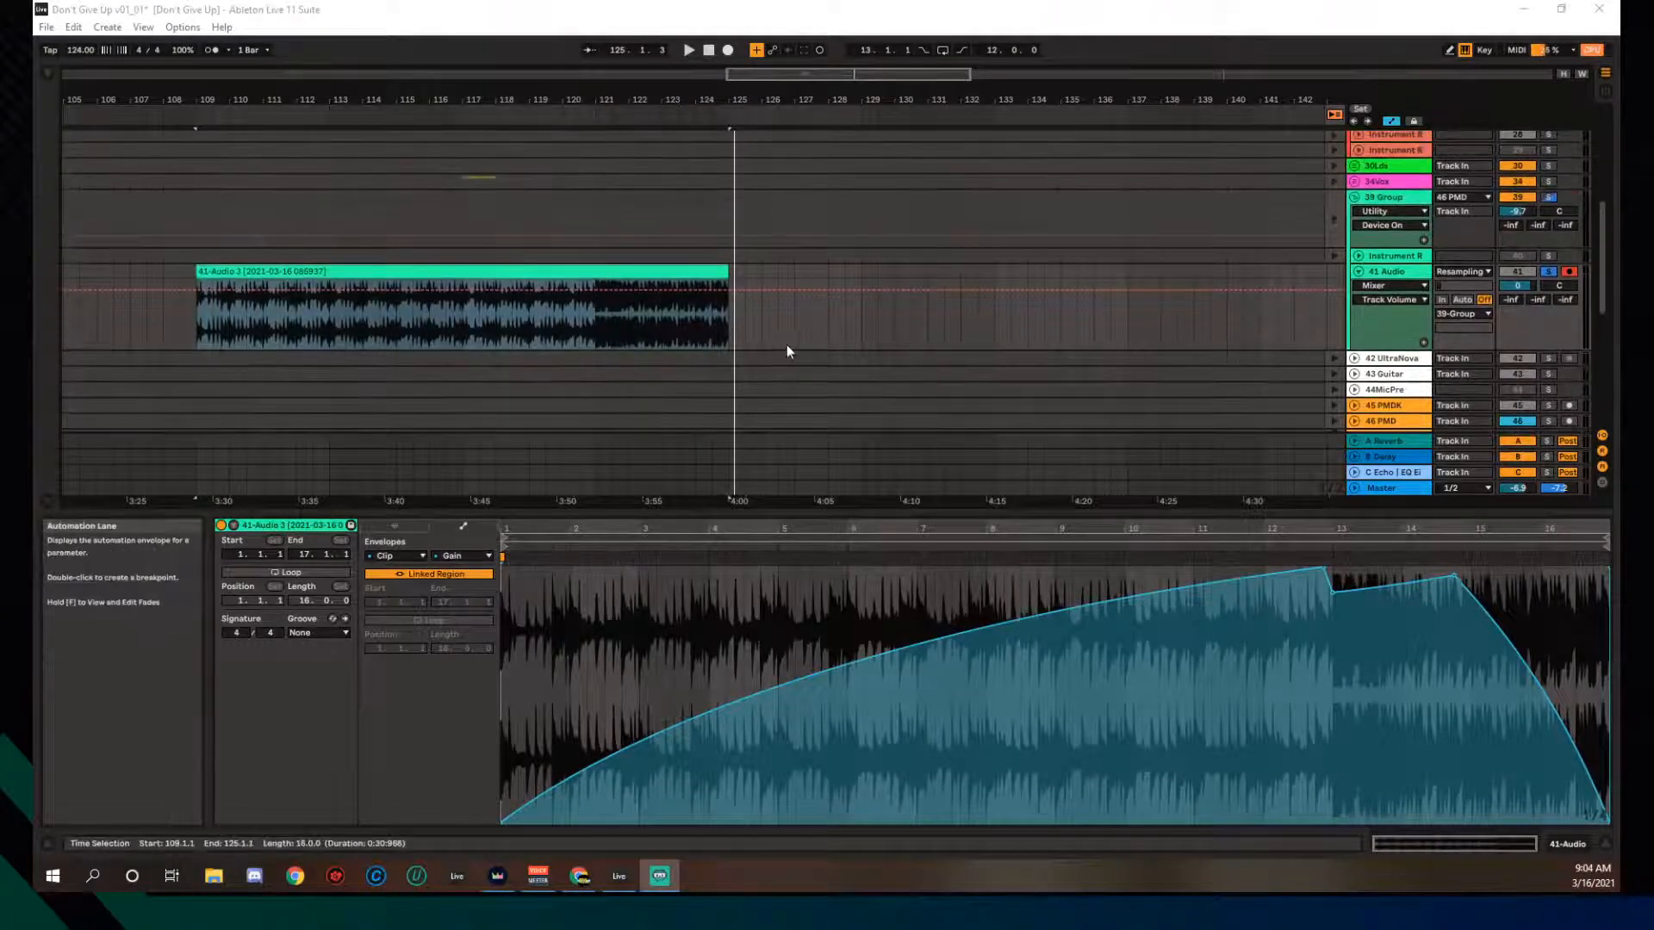
scroll(813, 347, up, 5)
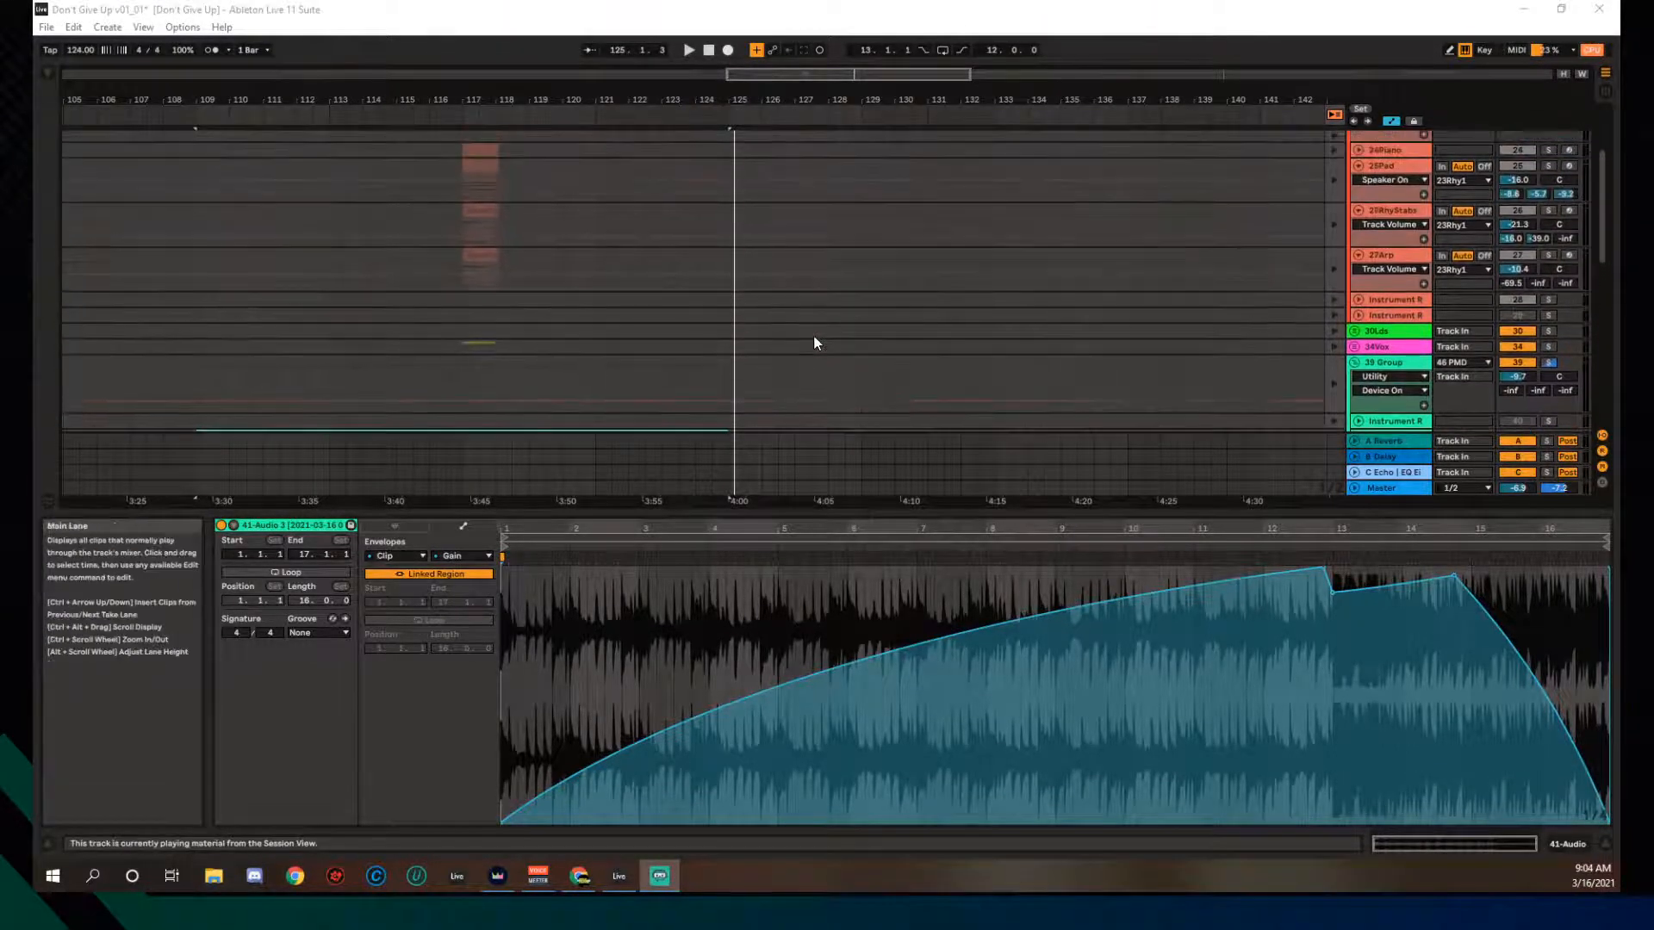
scroll(818, 342, down, 3)
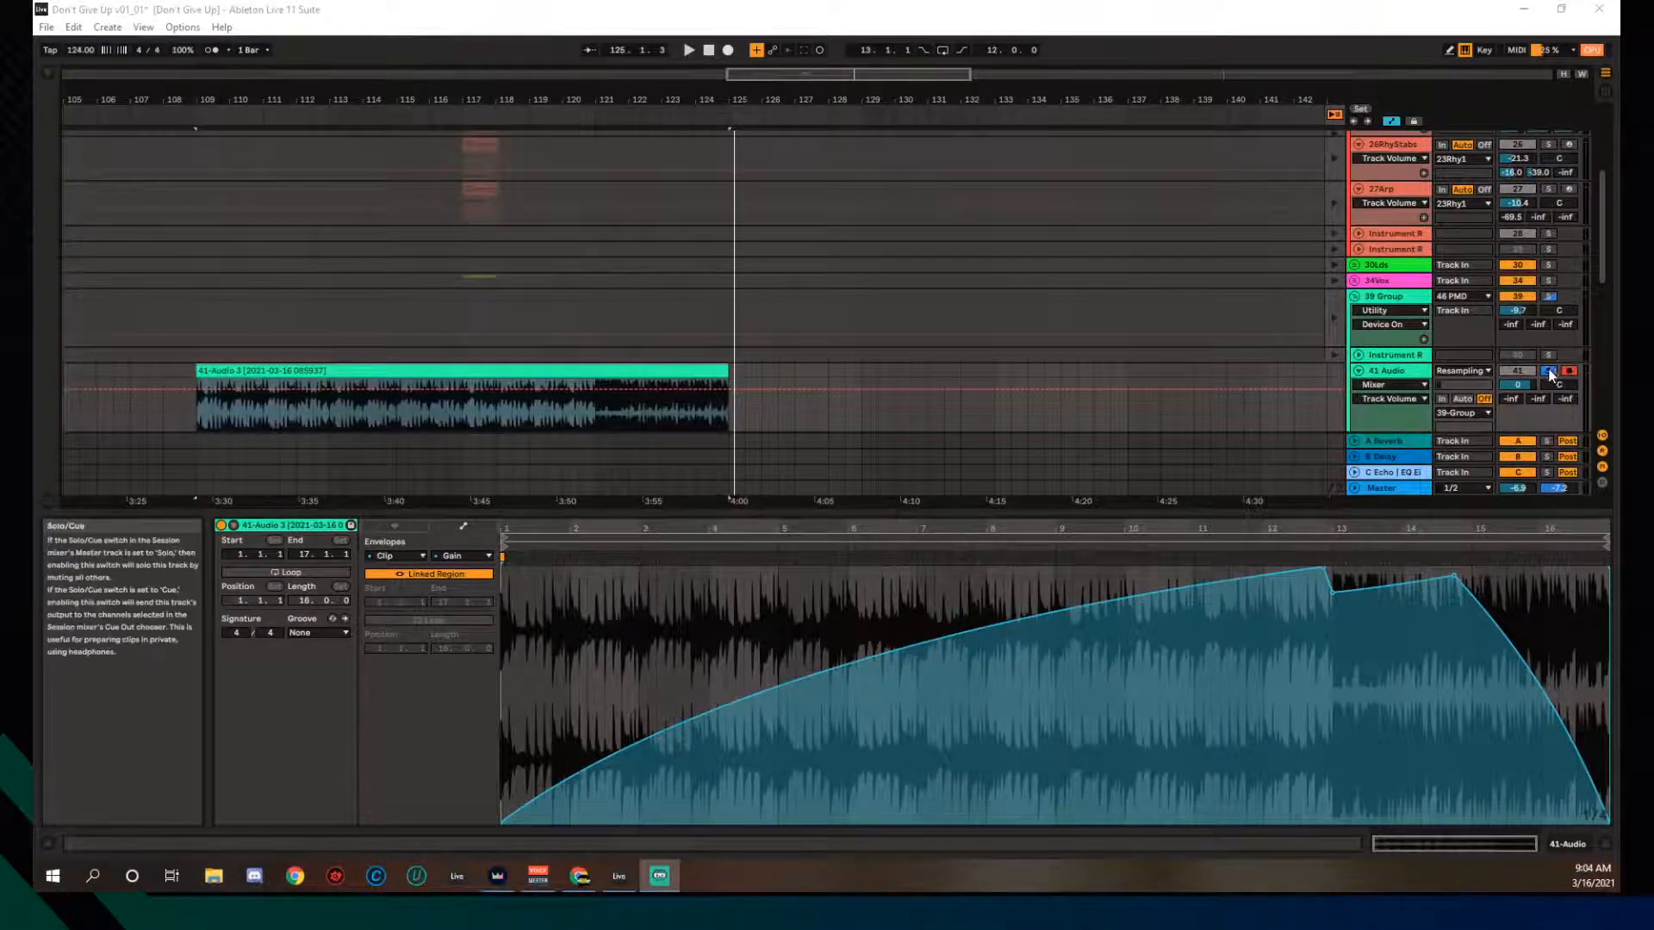
click(1517, 370)
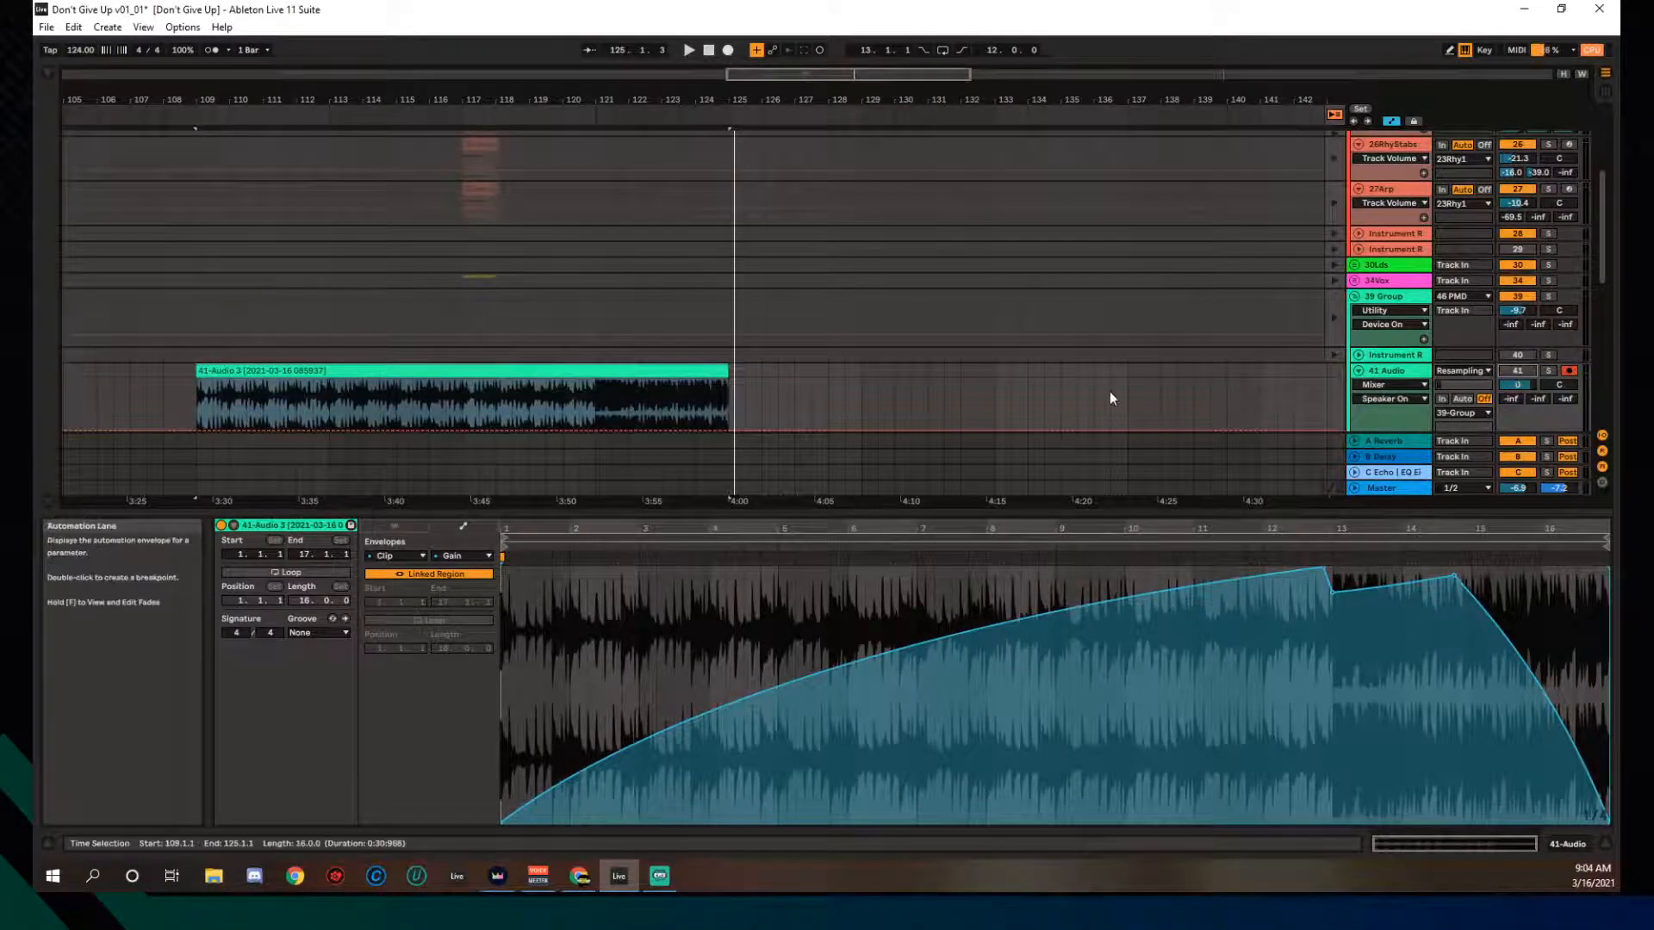
Step: Switch to Session View and enlarge the clip grid by hiding the mixer and In/Out sections
key(Tab)
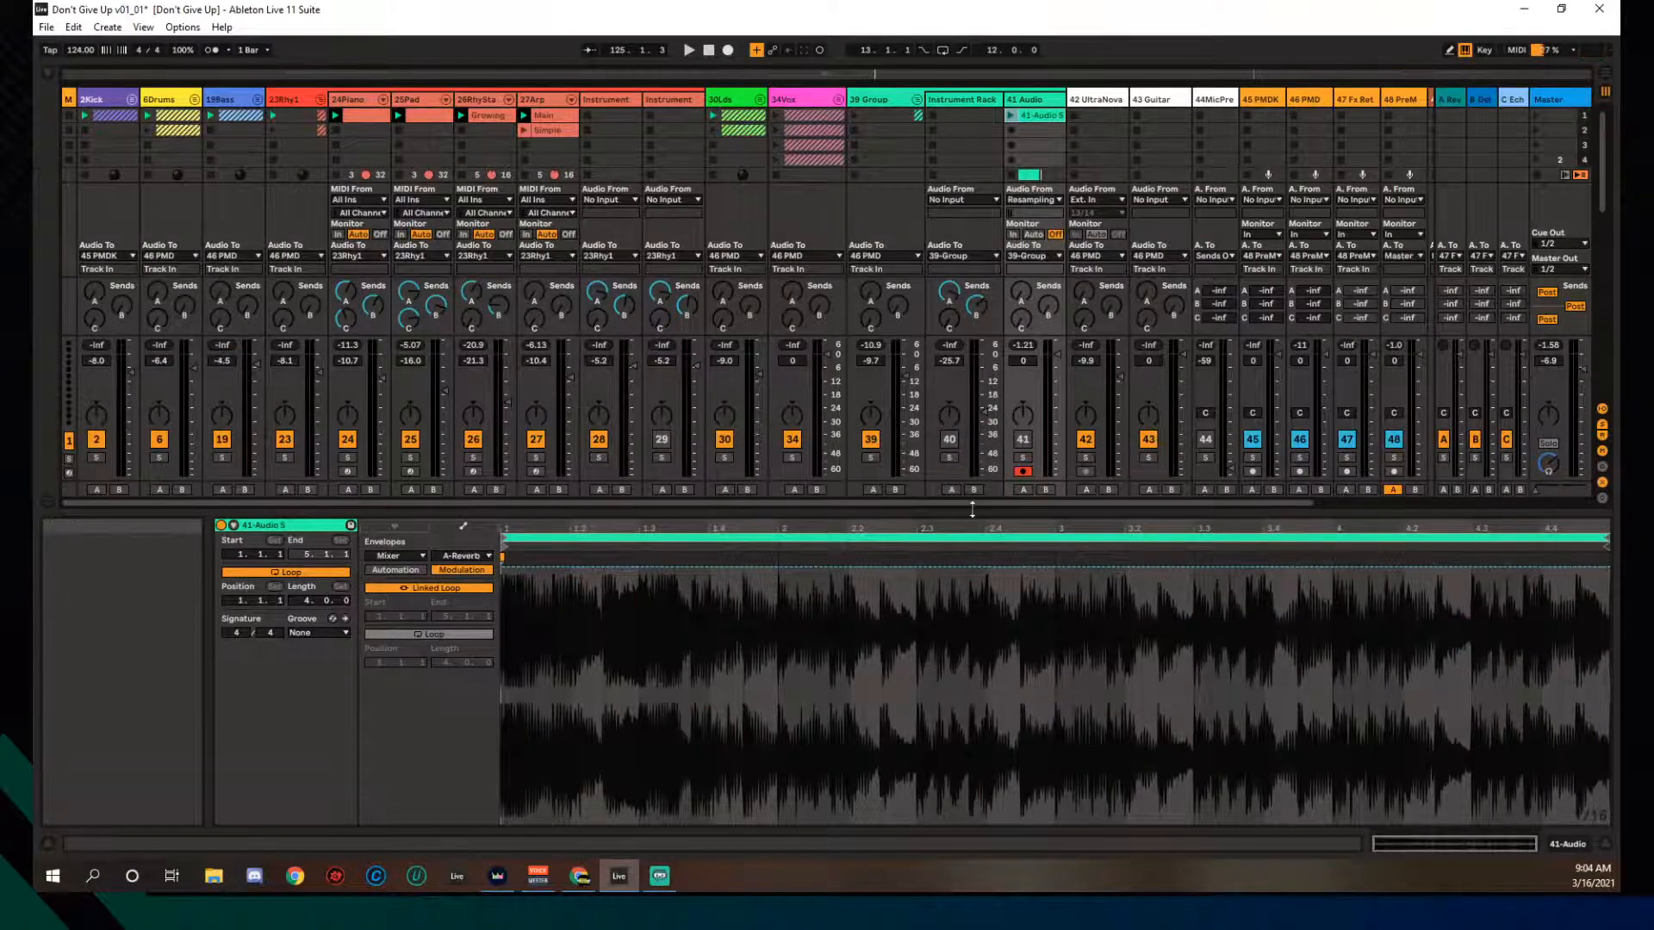
drag(970, 509, 964, 613)
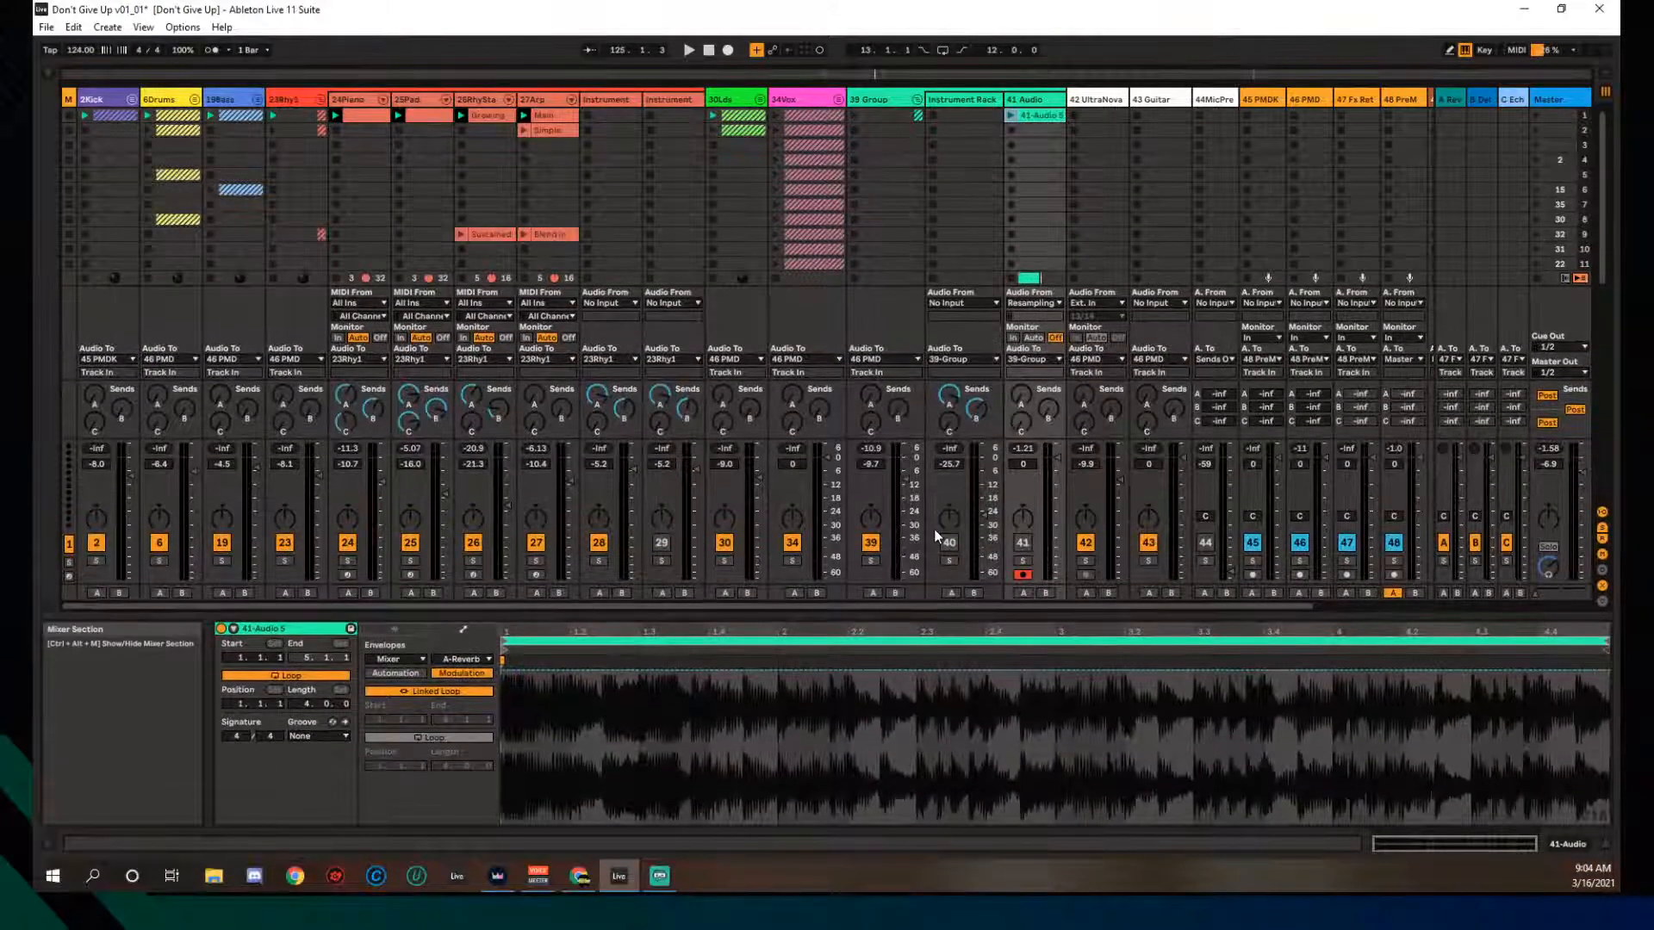
drag(931, 528, 930, 673)
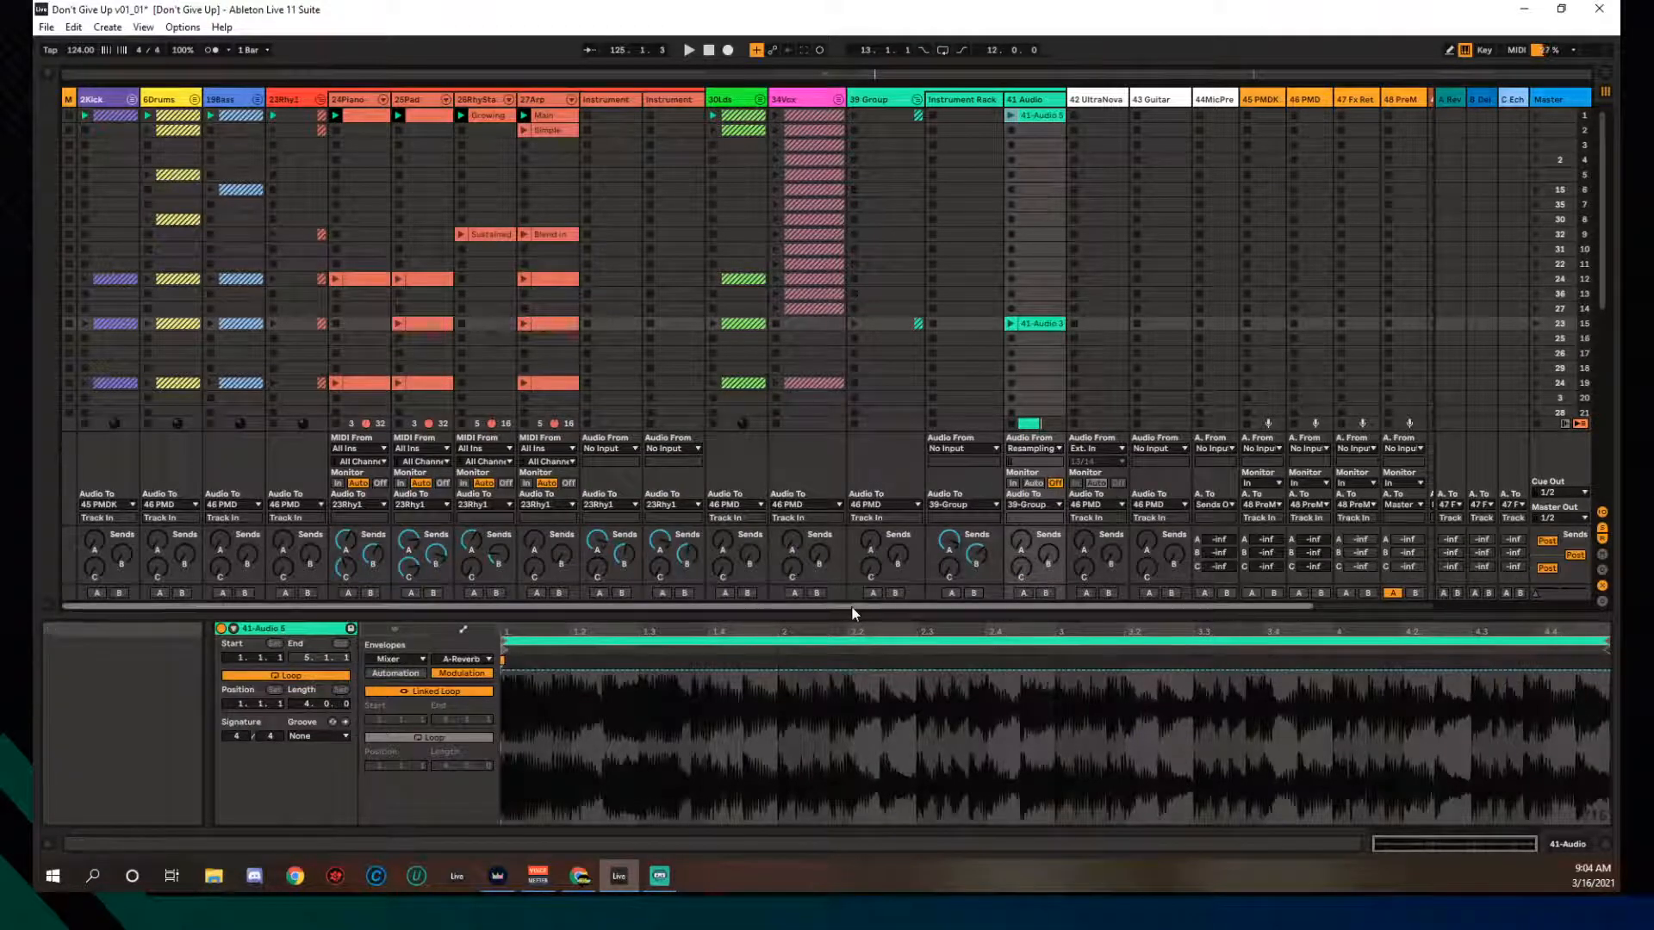
drag(816, 612, 694, 628)
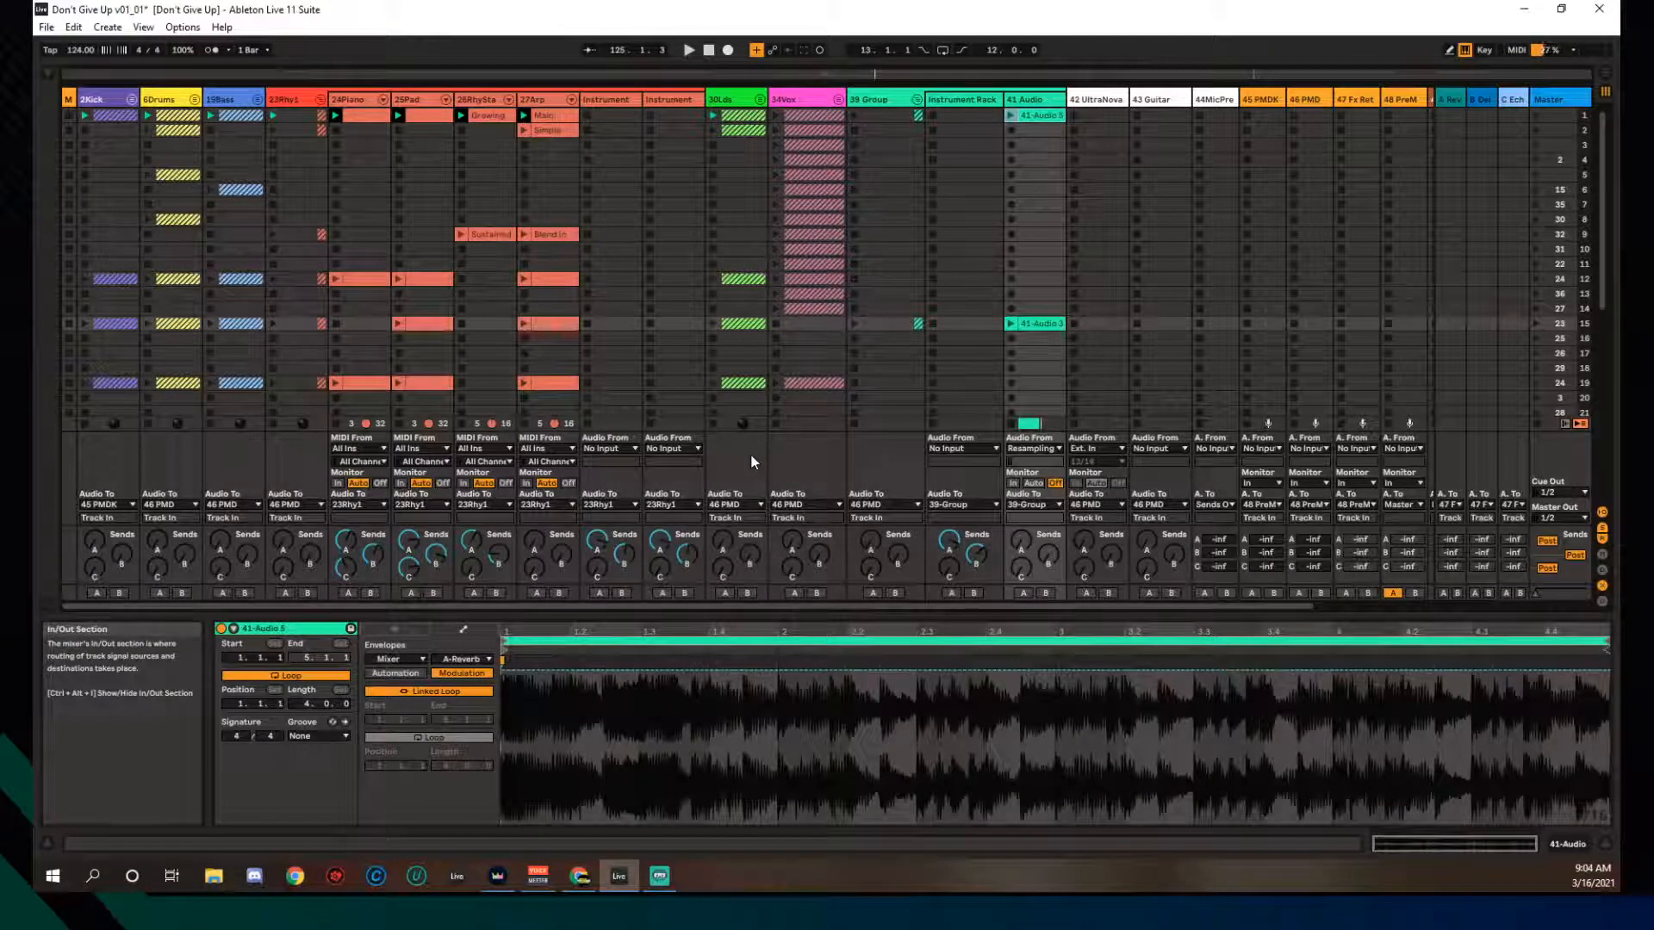
key(ctrl+alt+i)
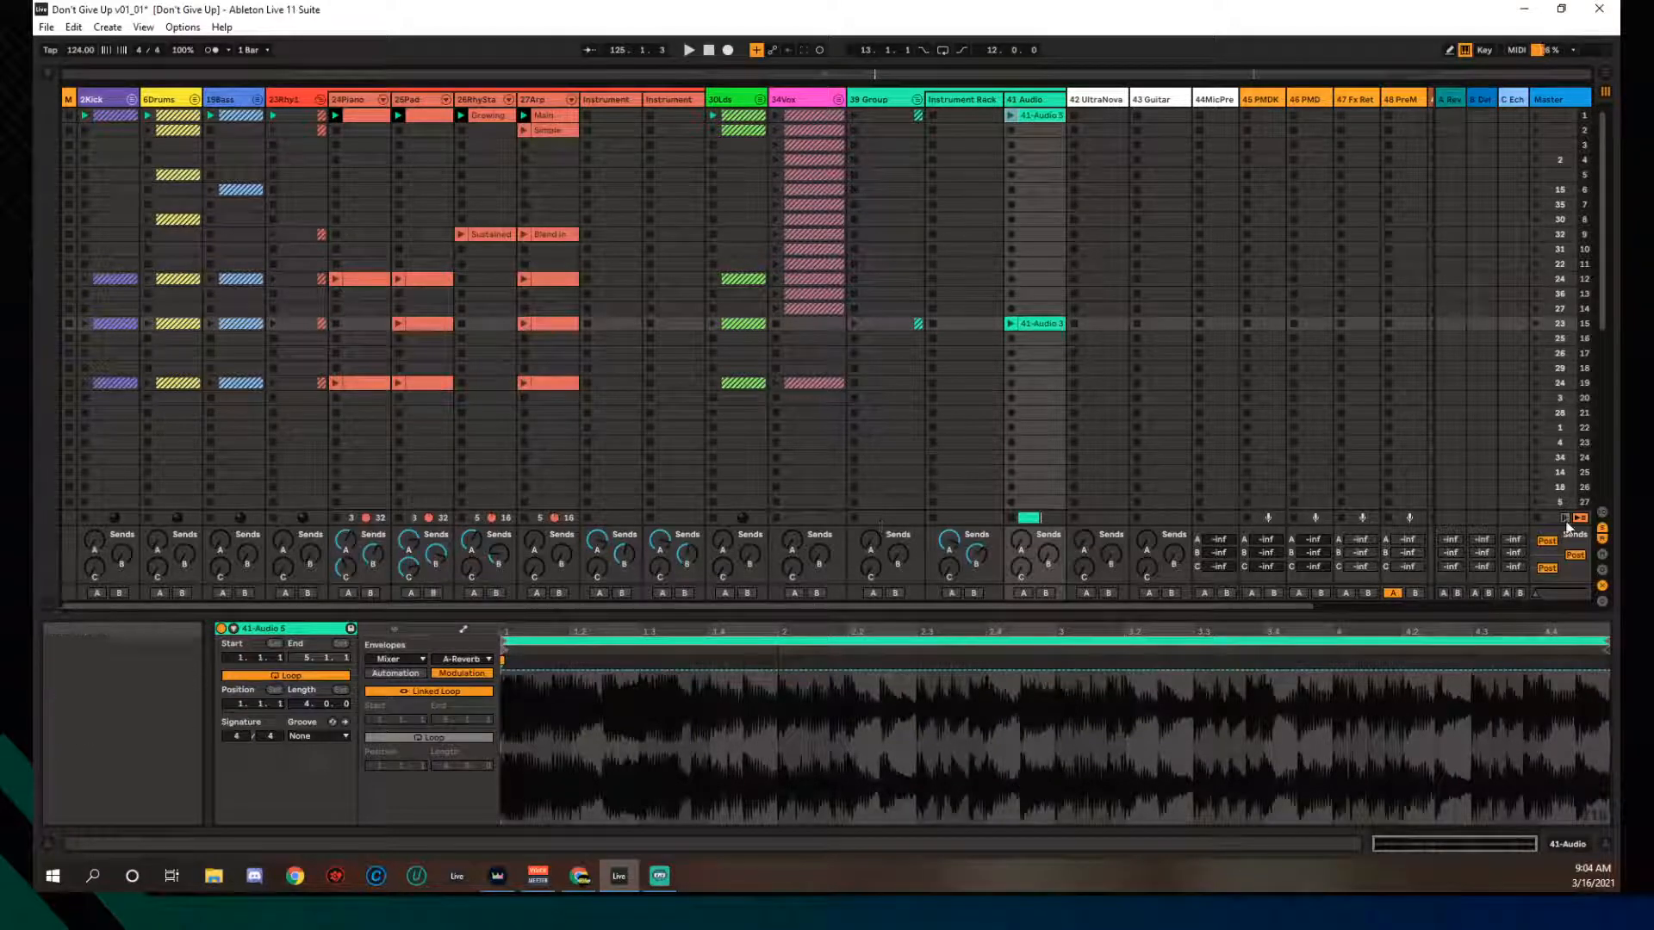
Step: Stop all clips and launch the O12v01 clip inside the unfolded 19Bass group
click(1537, 518)
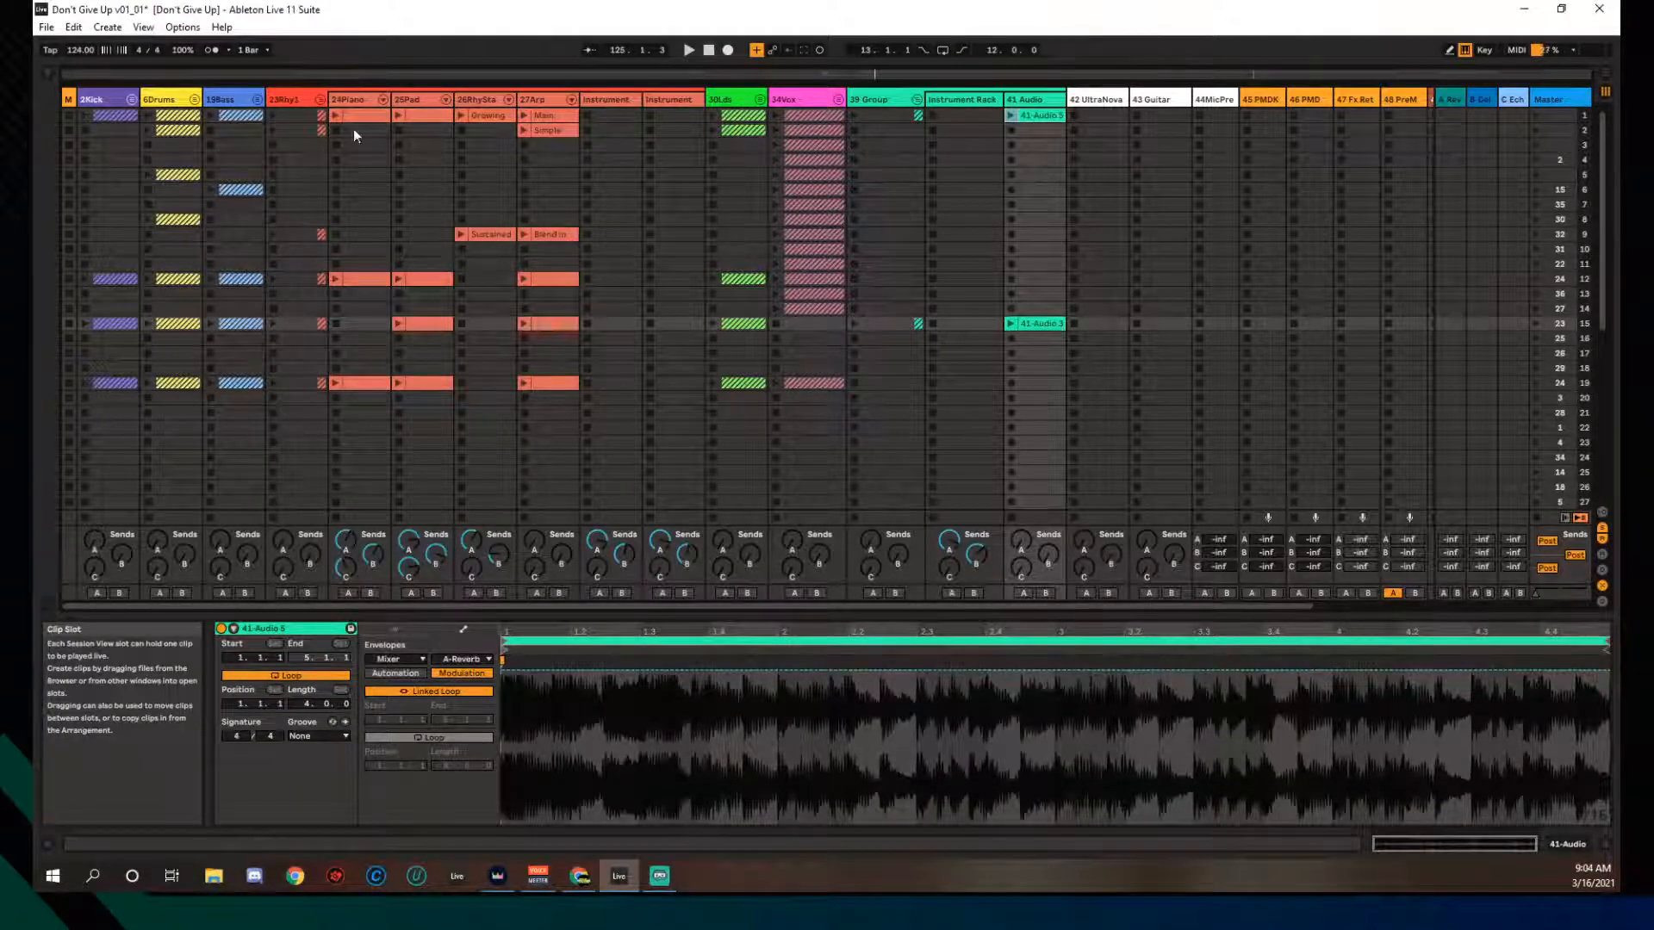
click(258, 99)
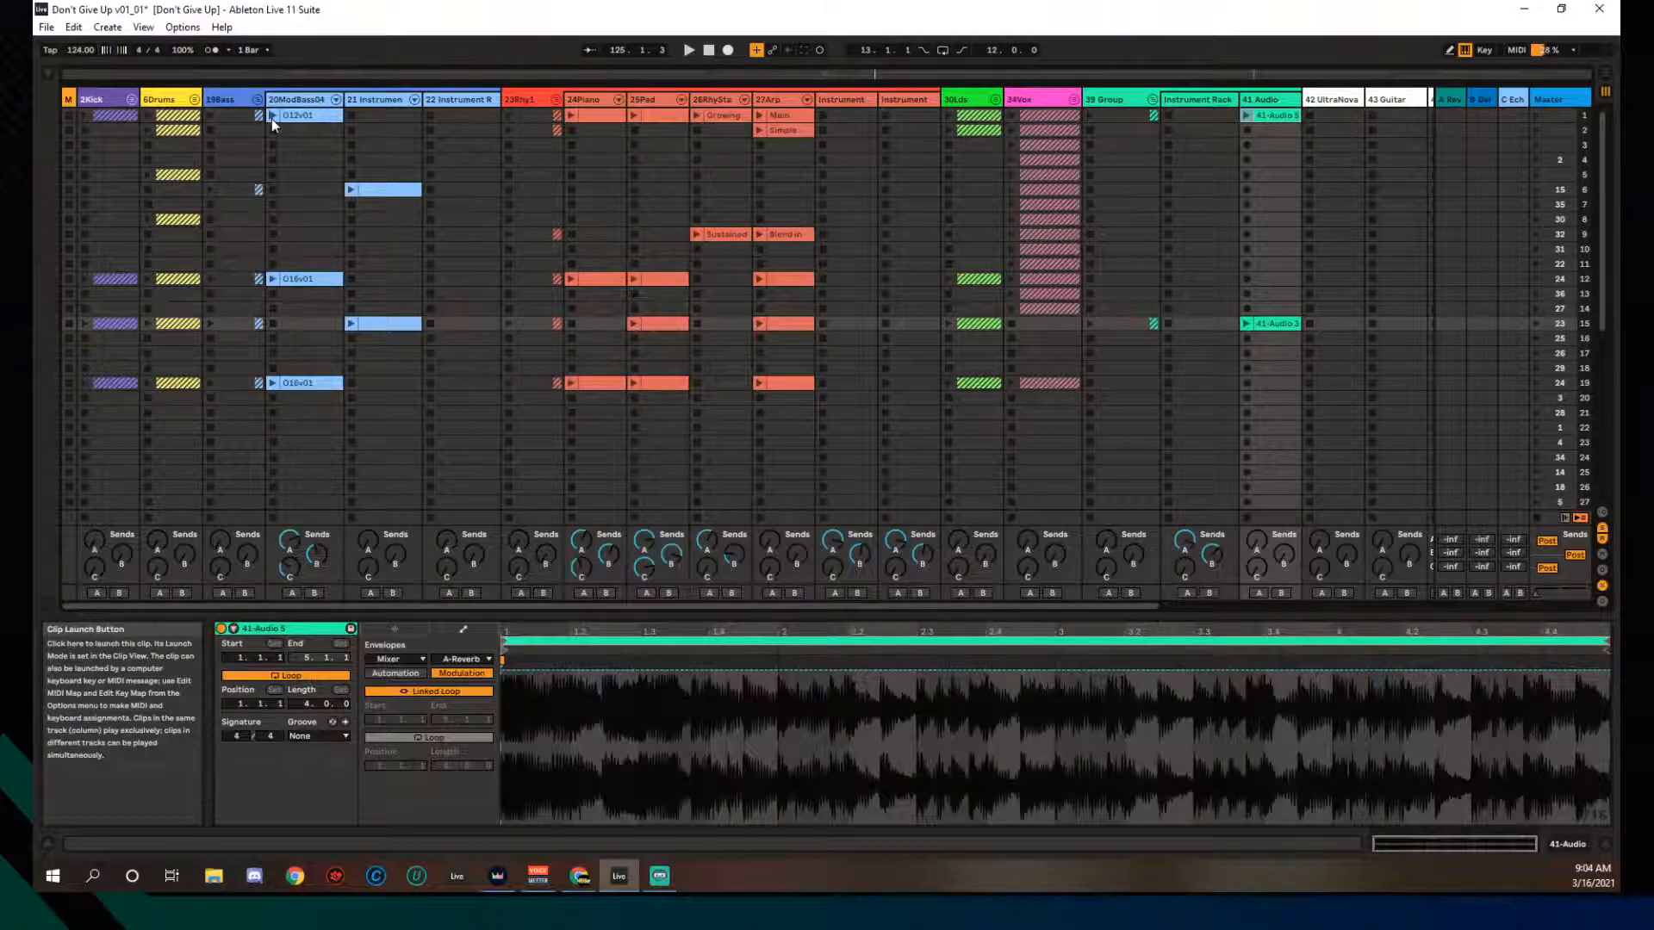
click(271, 117)
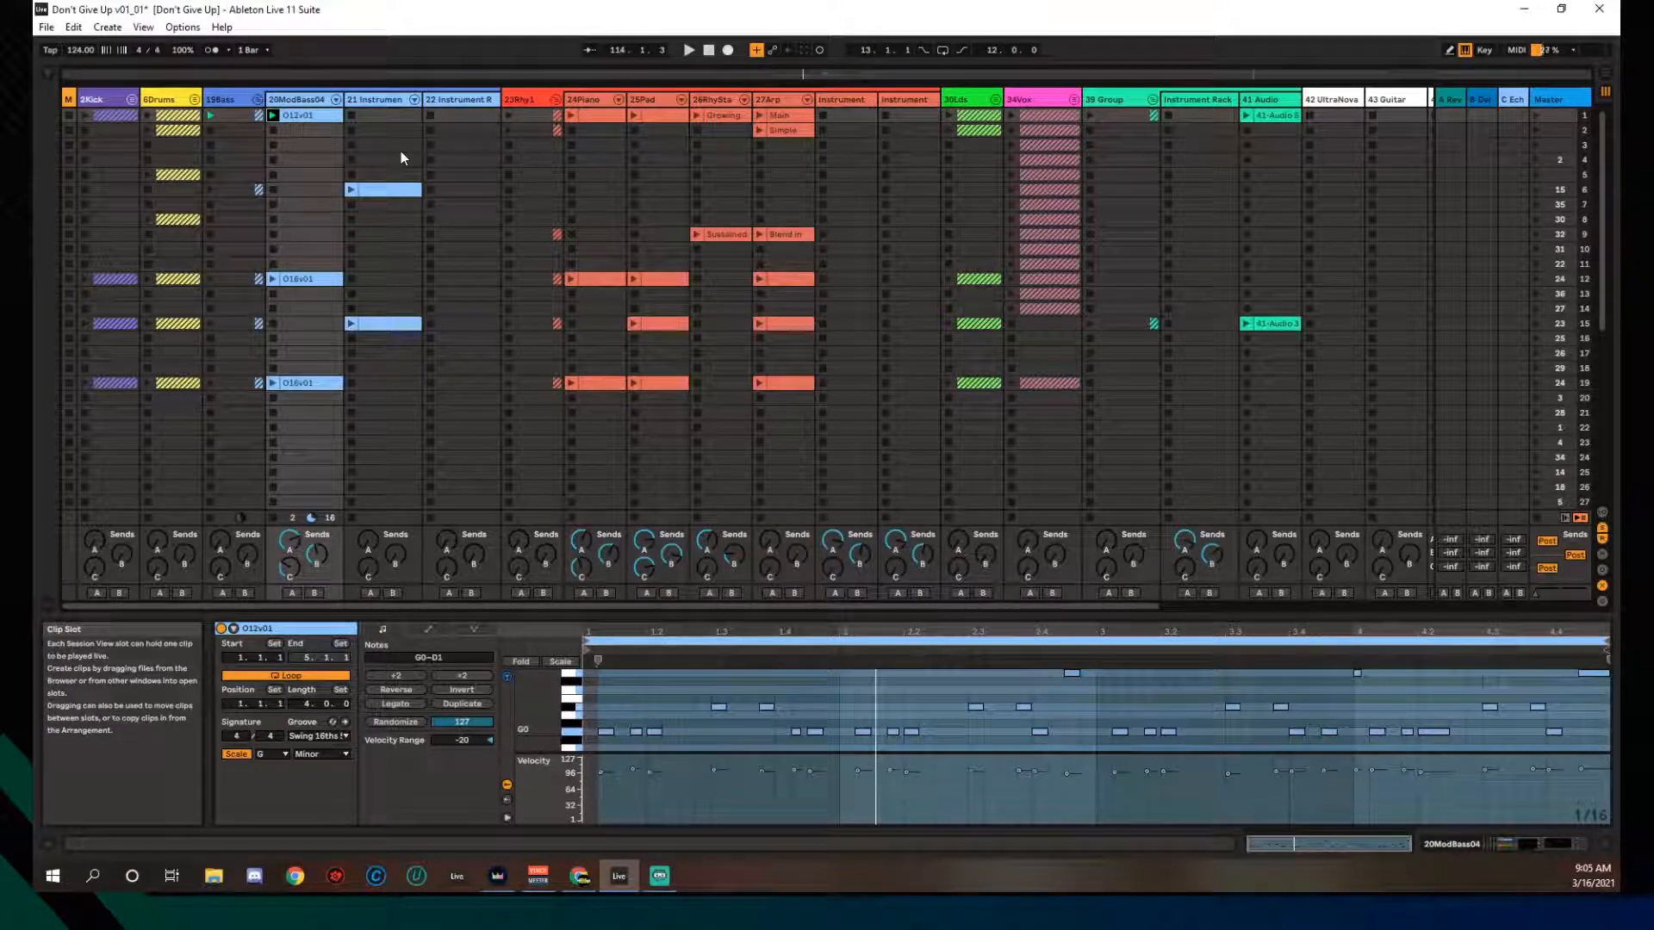
Step: Launch the first-row kick clips alongside the bass, stop both tracks' clips, and halt playback
click(85, 116)
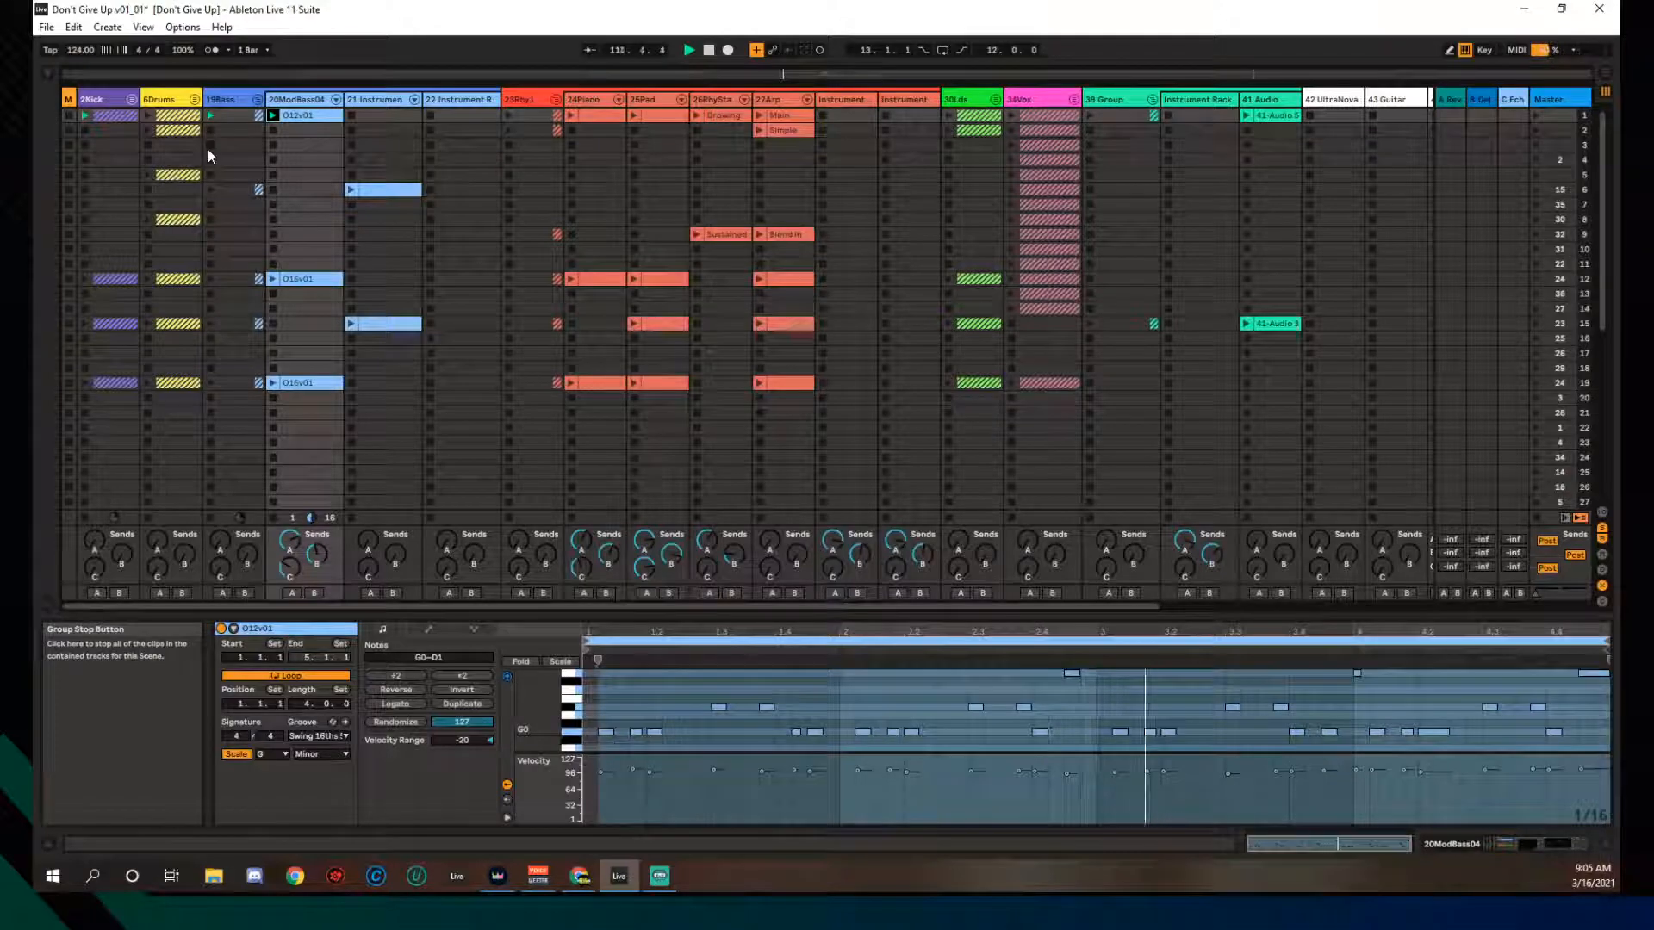
click(83, 132)
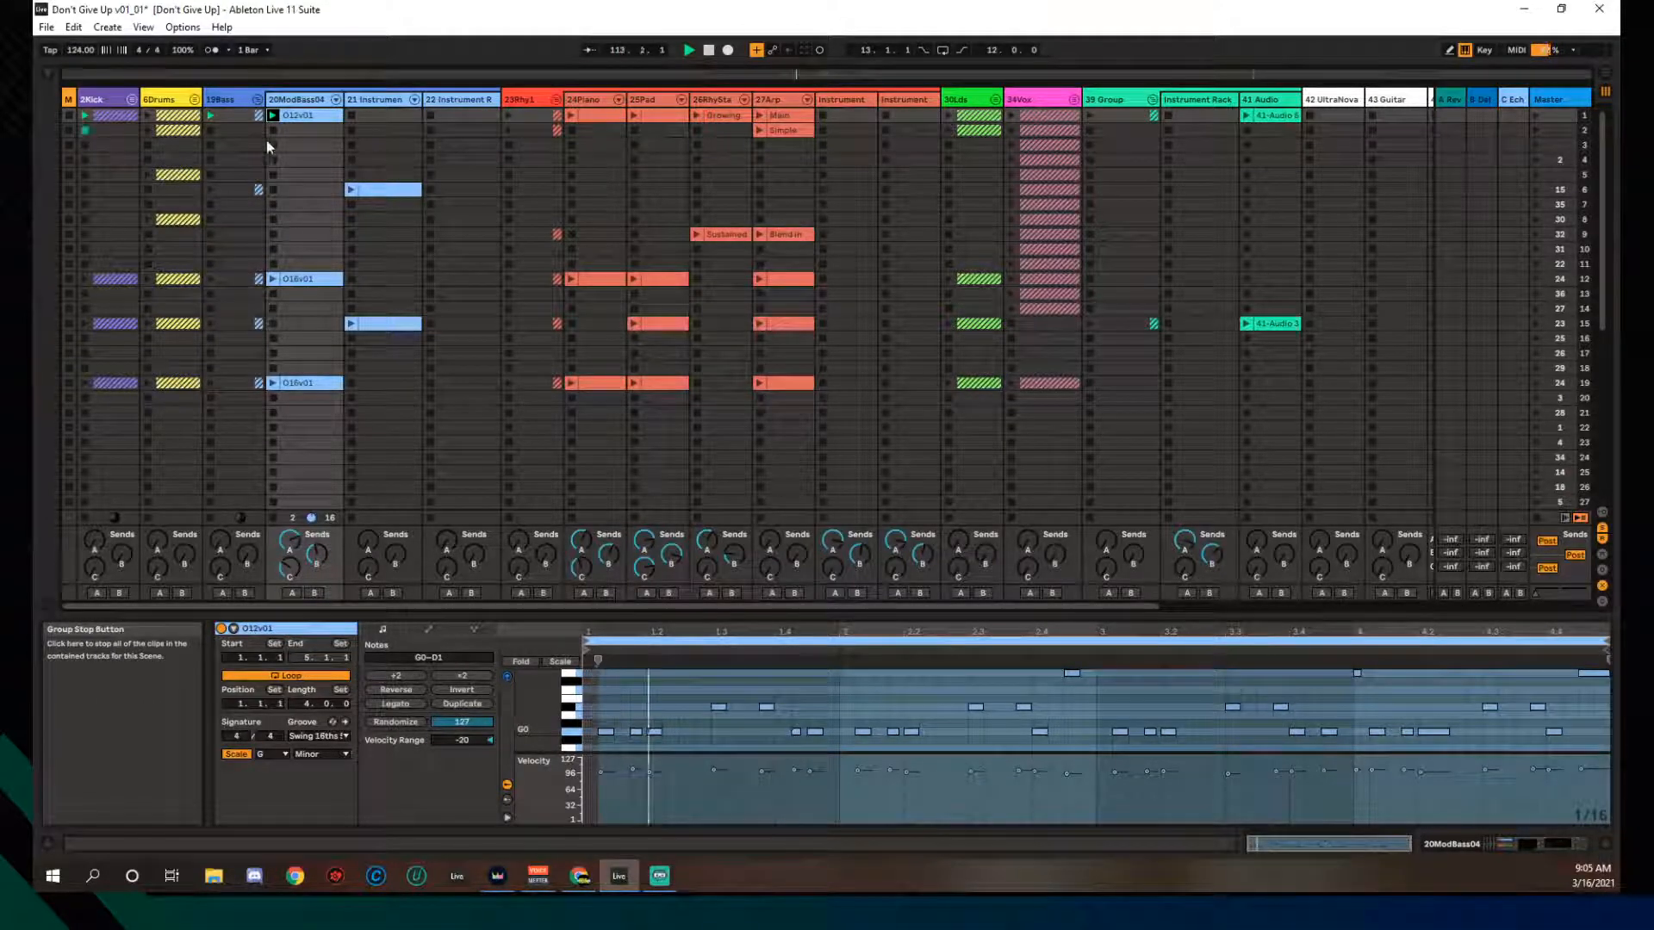
click(270, 133)
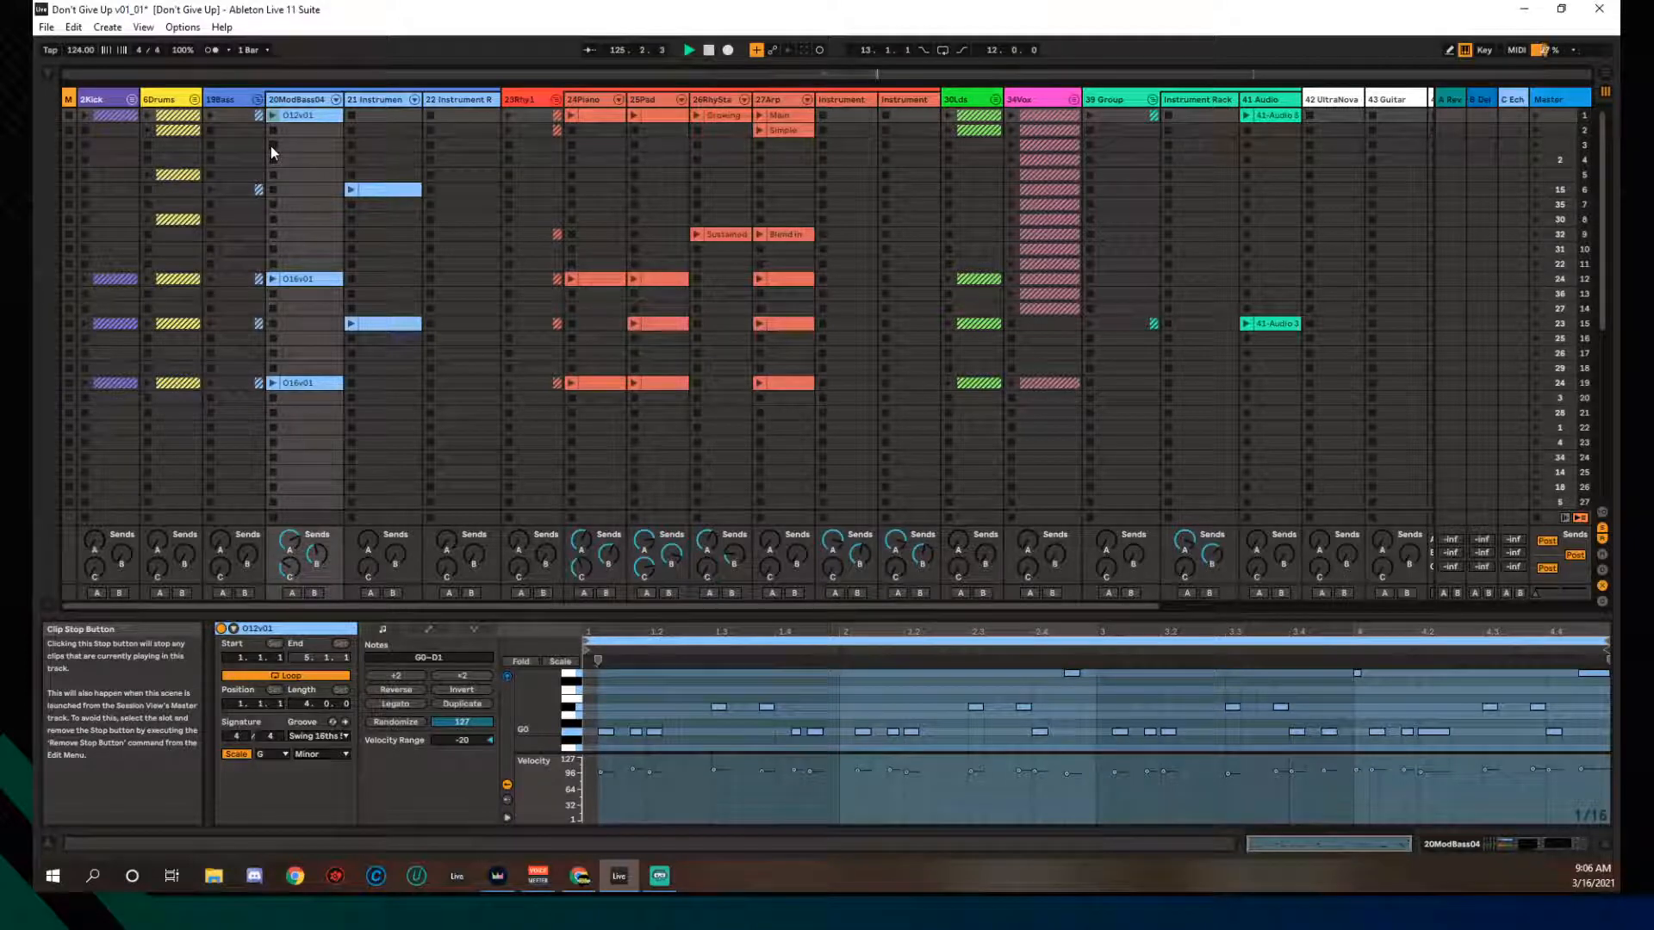
click(707, 56)
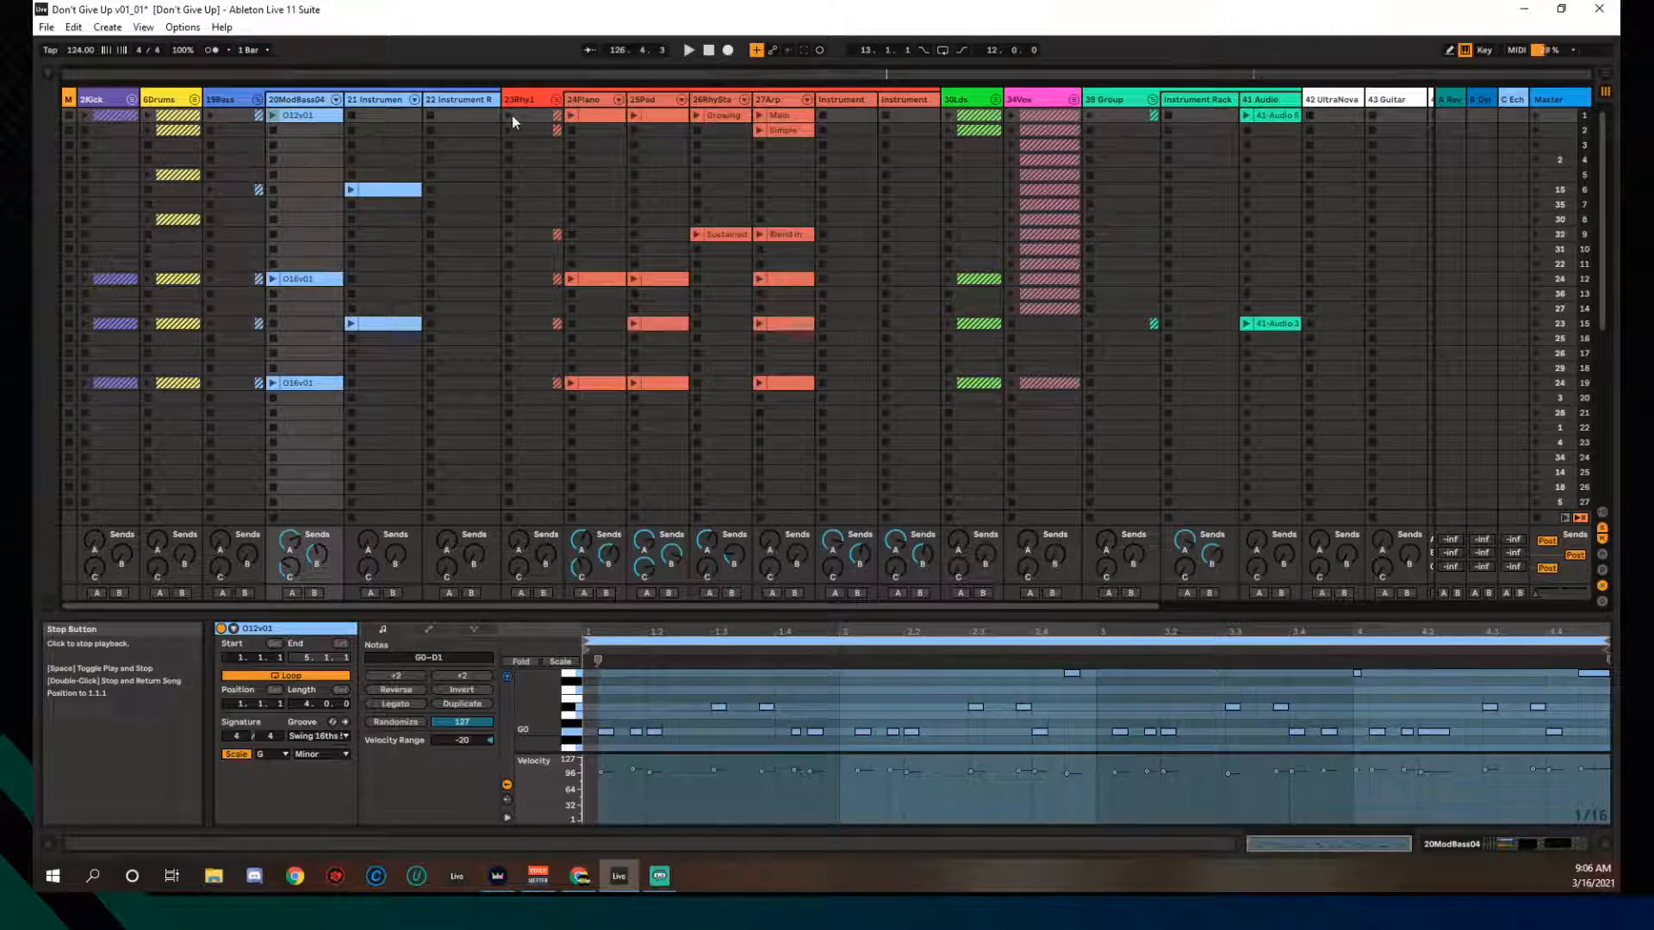
Step: Launch the first-row bass, kick, 23Rhy1 and drum clips, briefly unfolding the 34Vox and 6Drums groups to check their tracks
click(1074, 100)
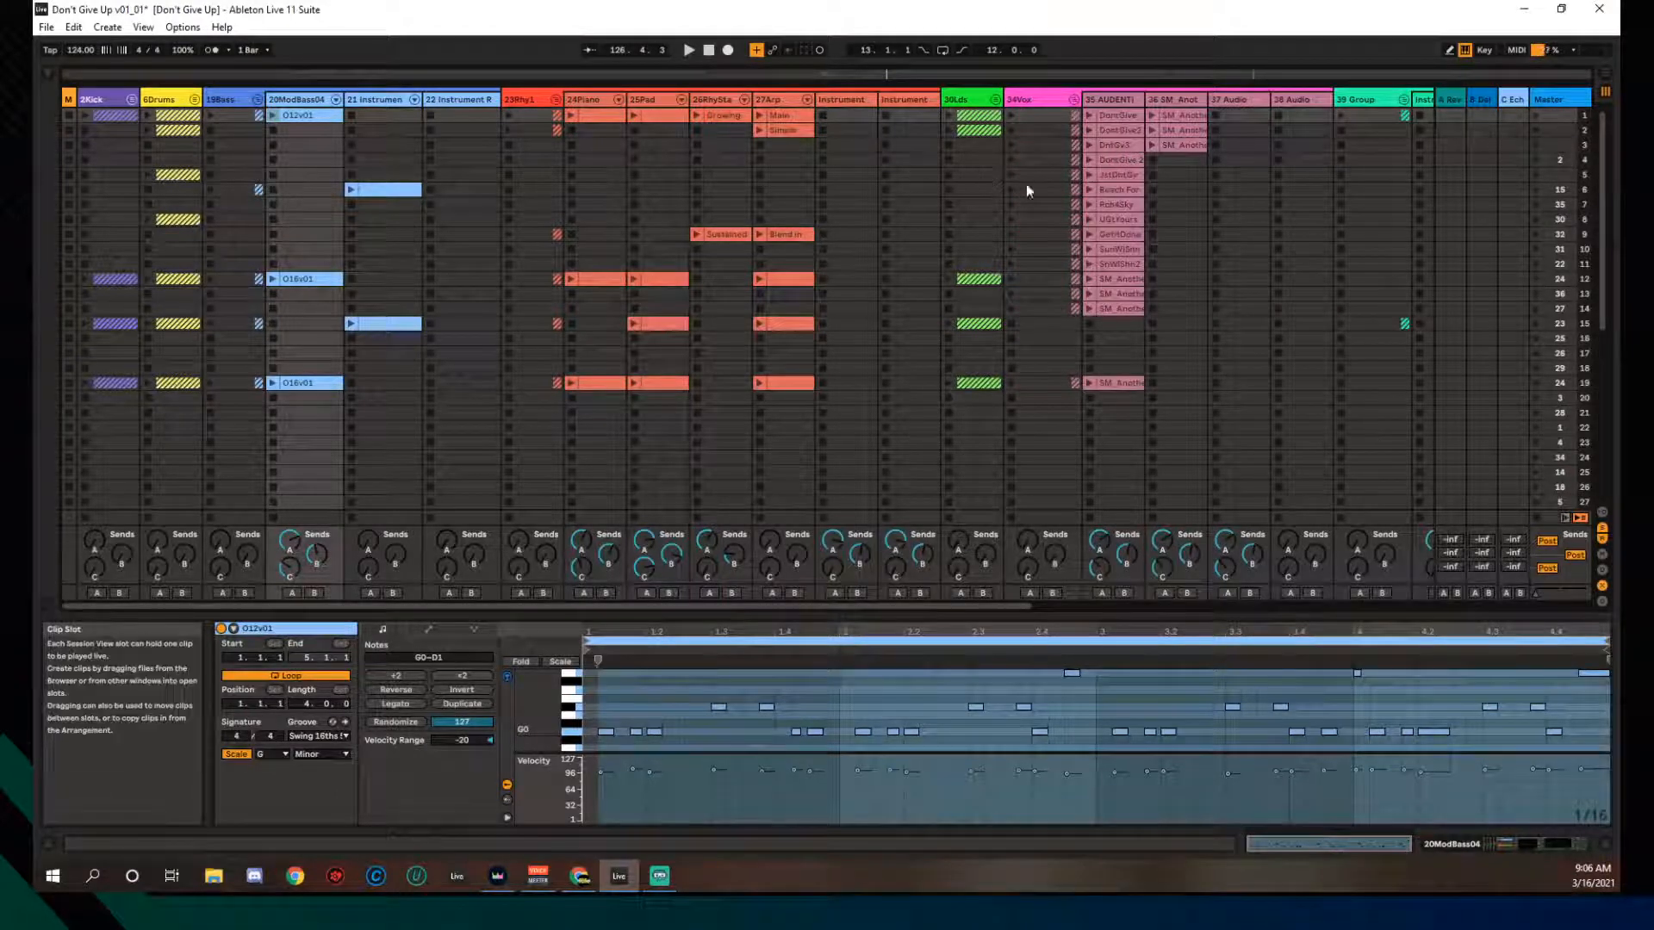
click(1074, 100)
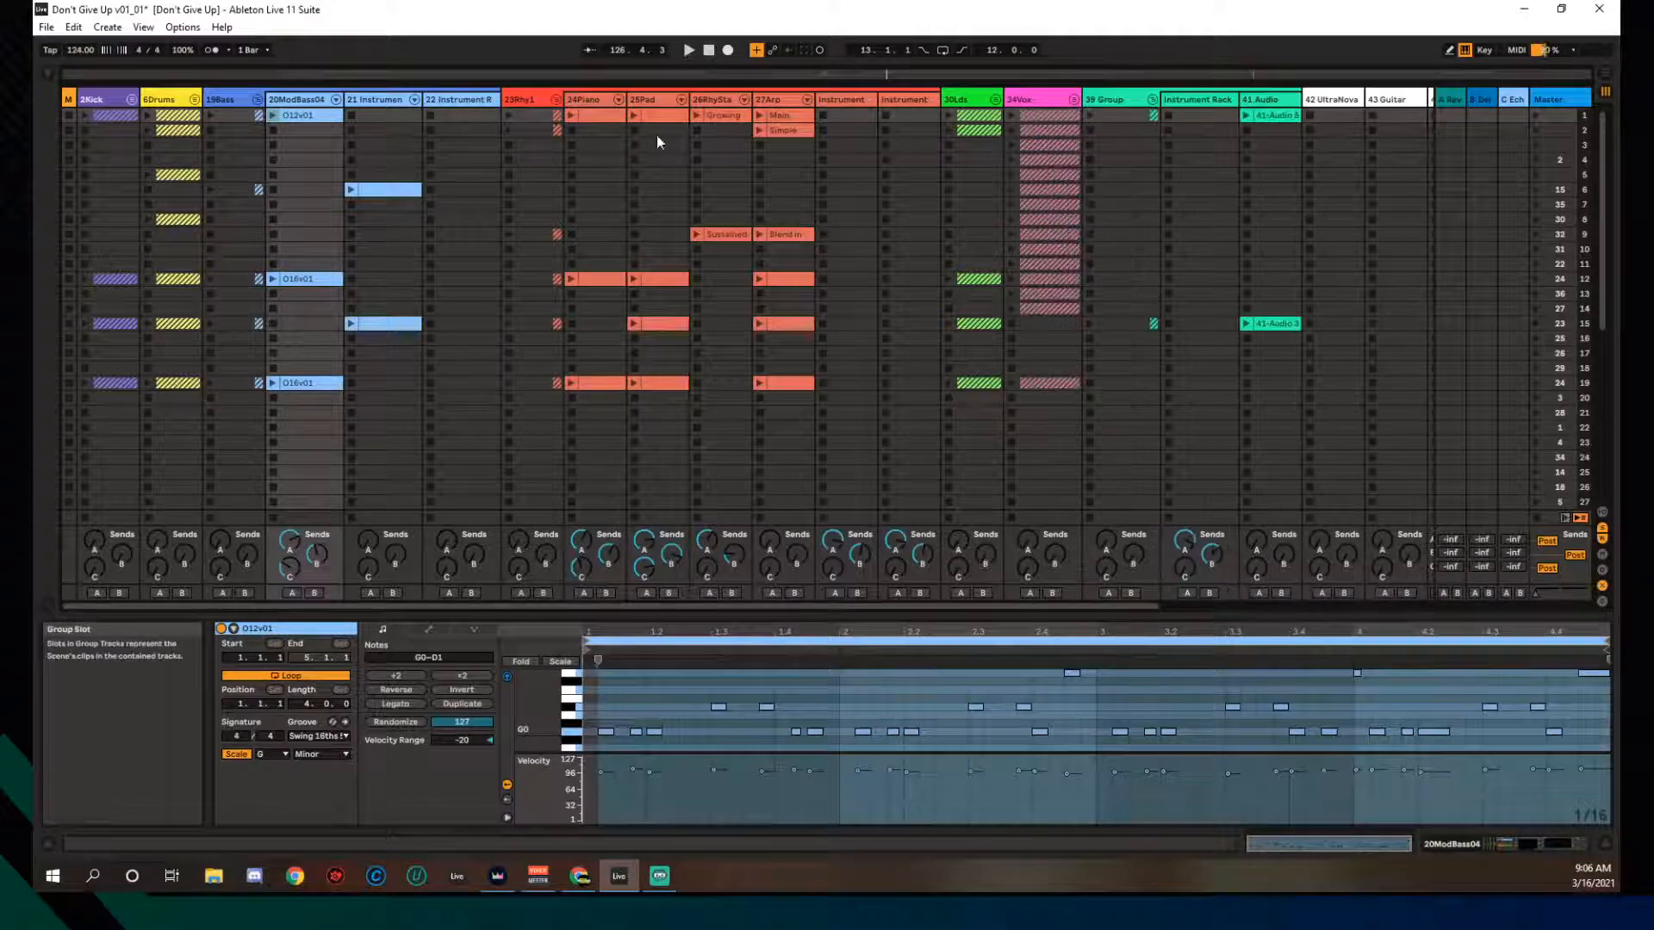
click(273, 114)
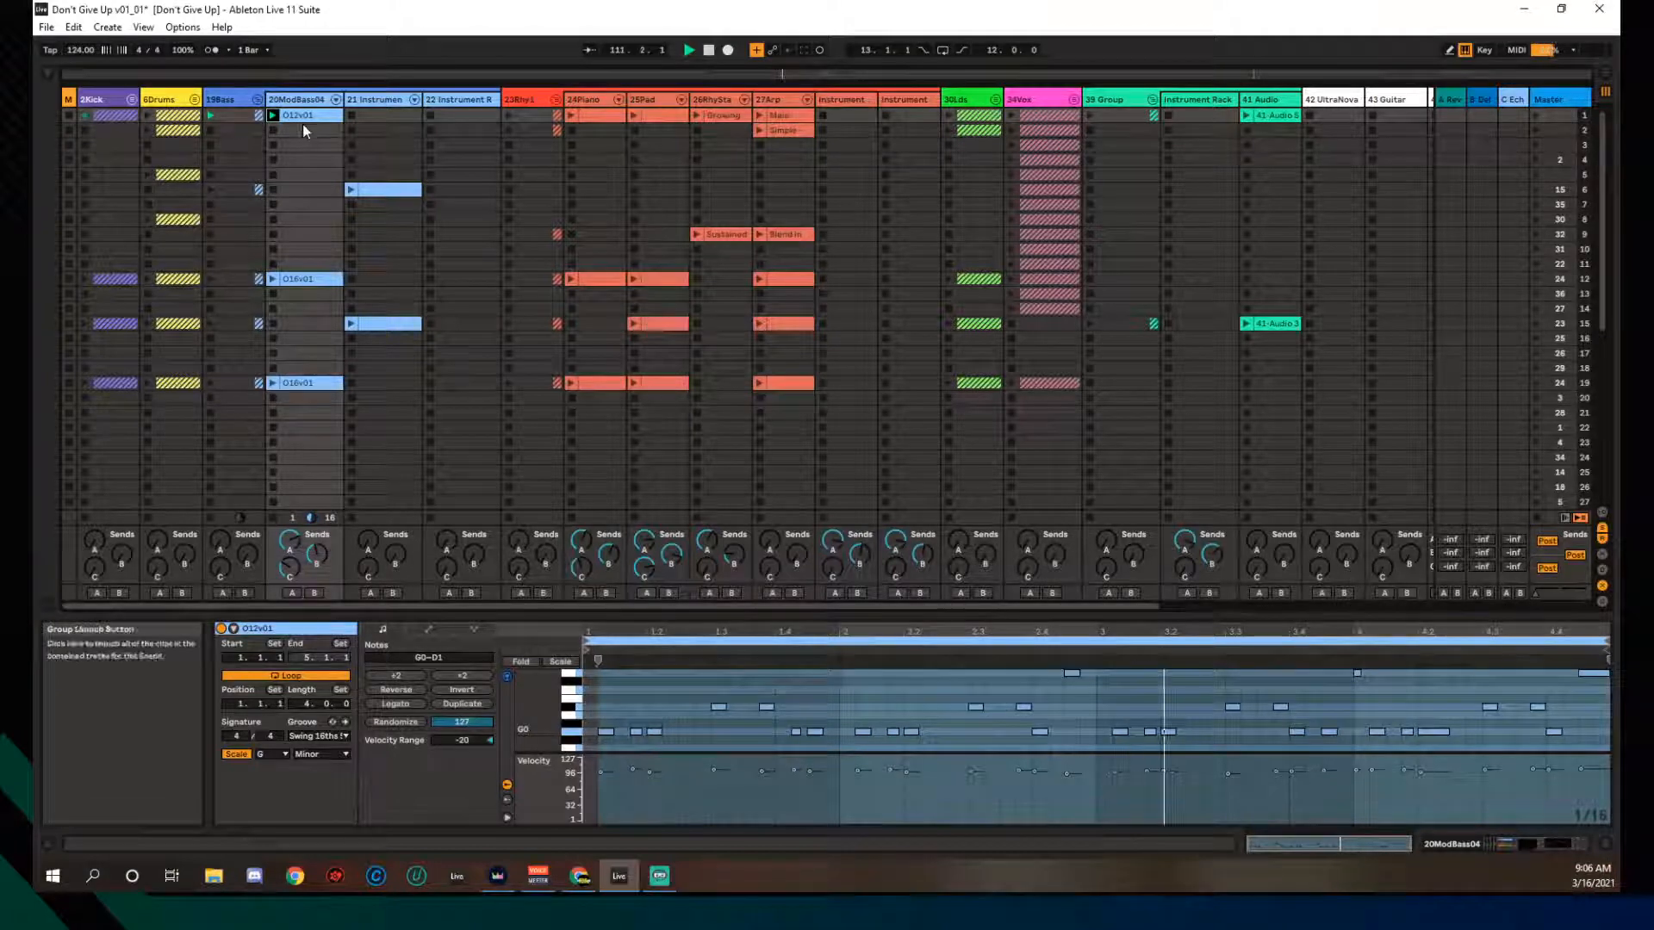
click(504, 116)
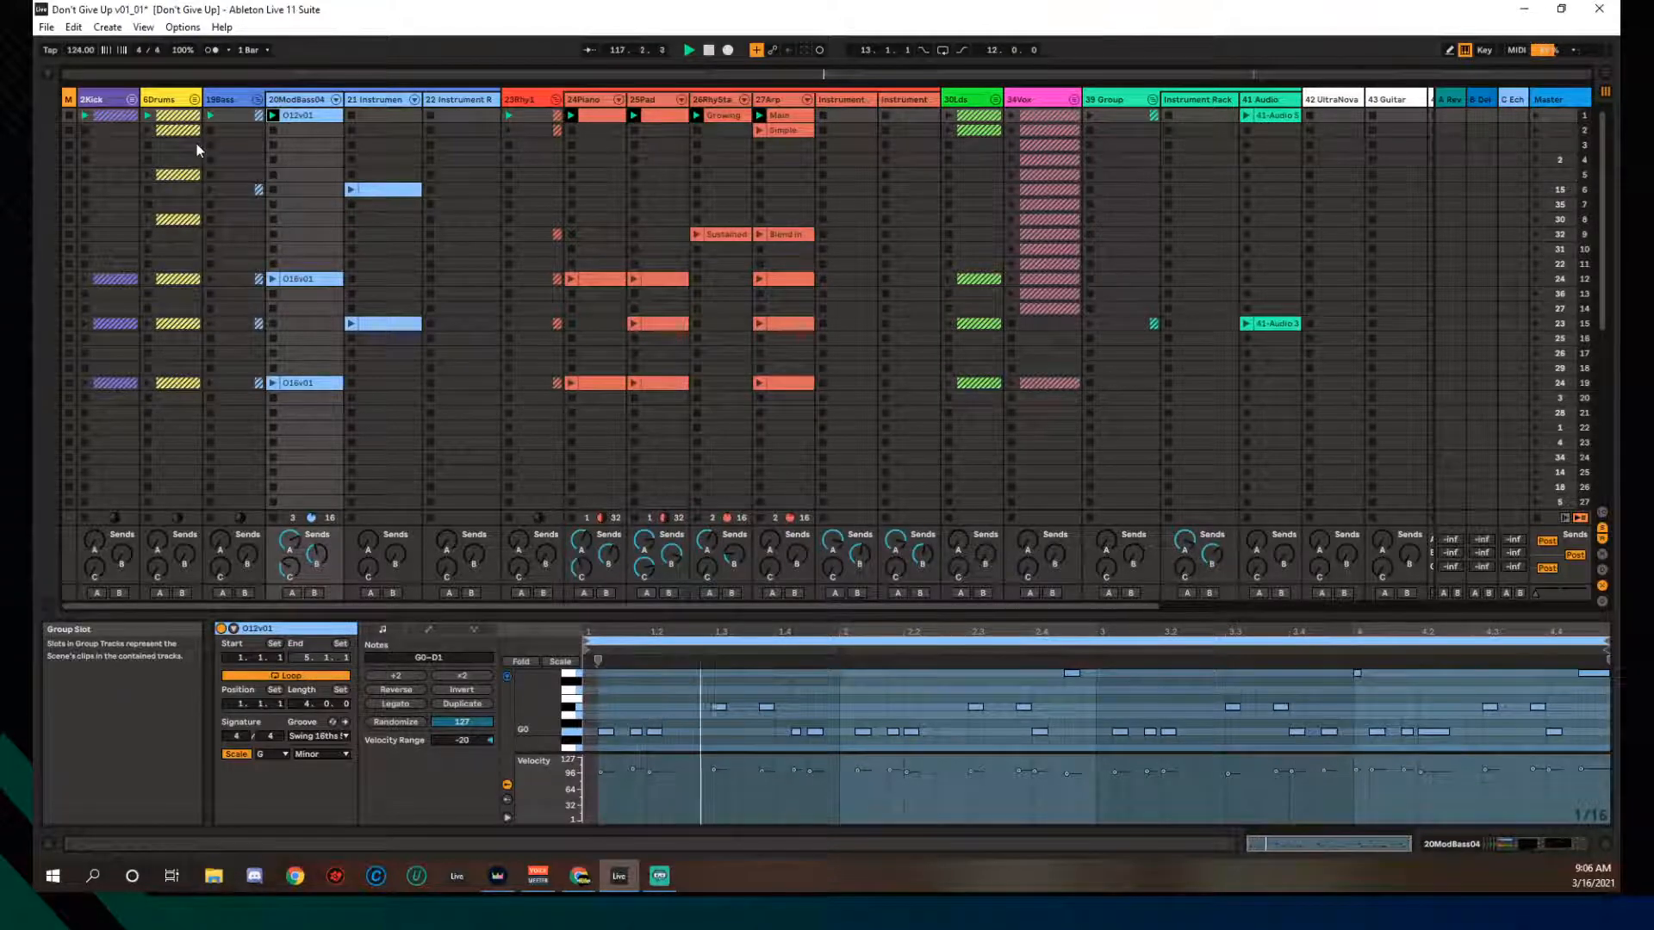
click(194, 99)
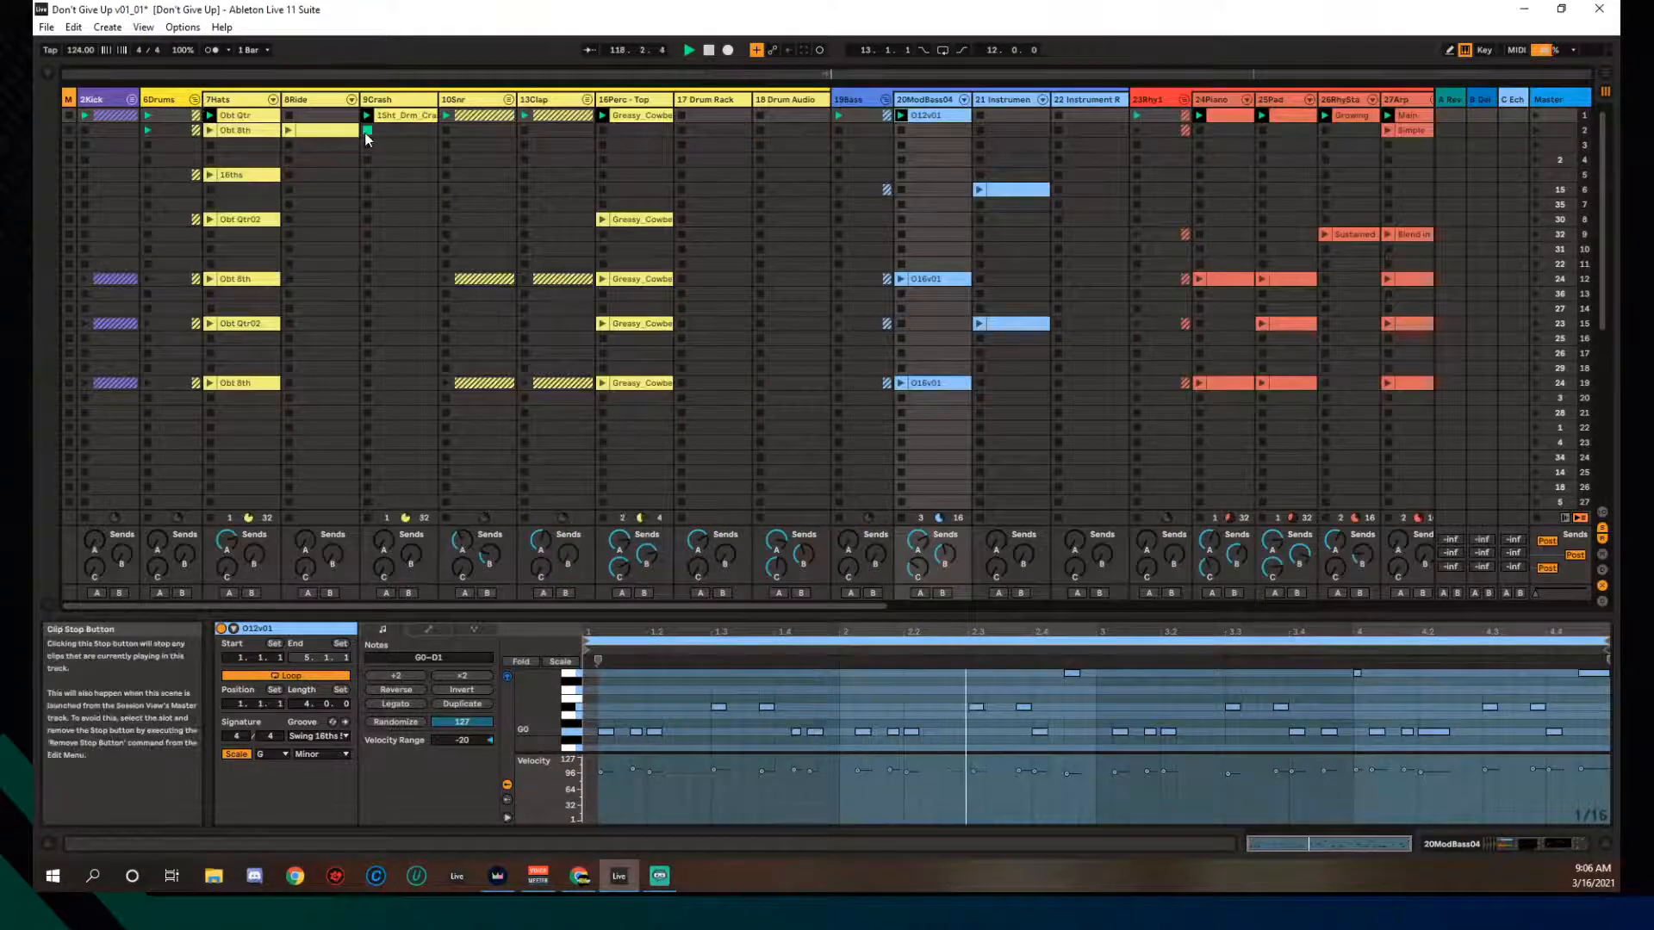
click(194, 99)
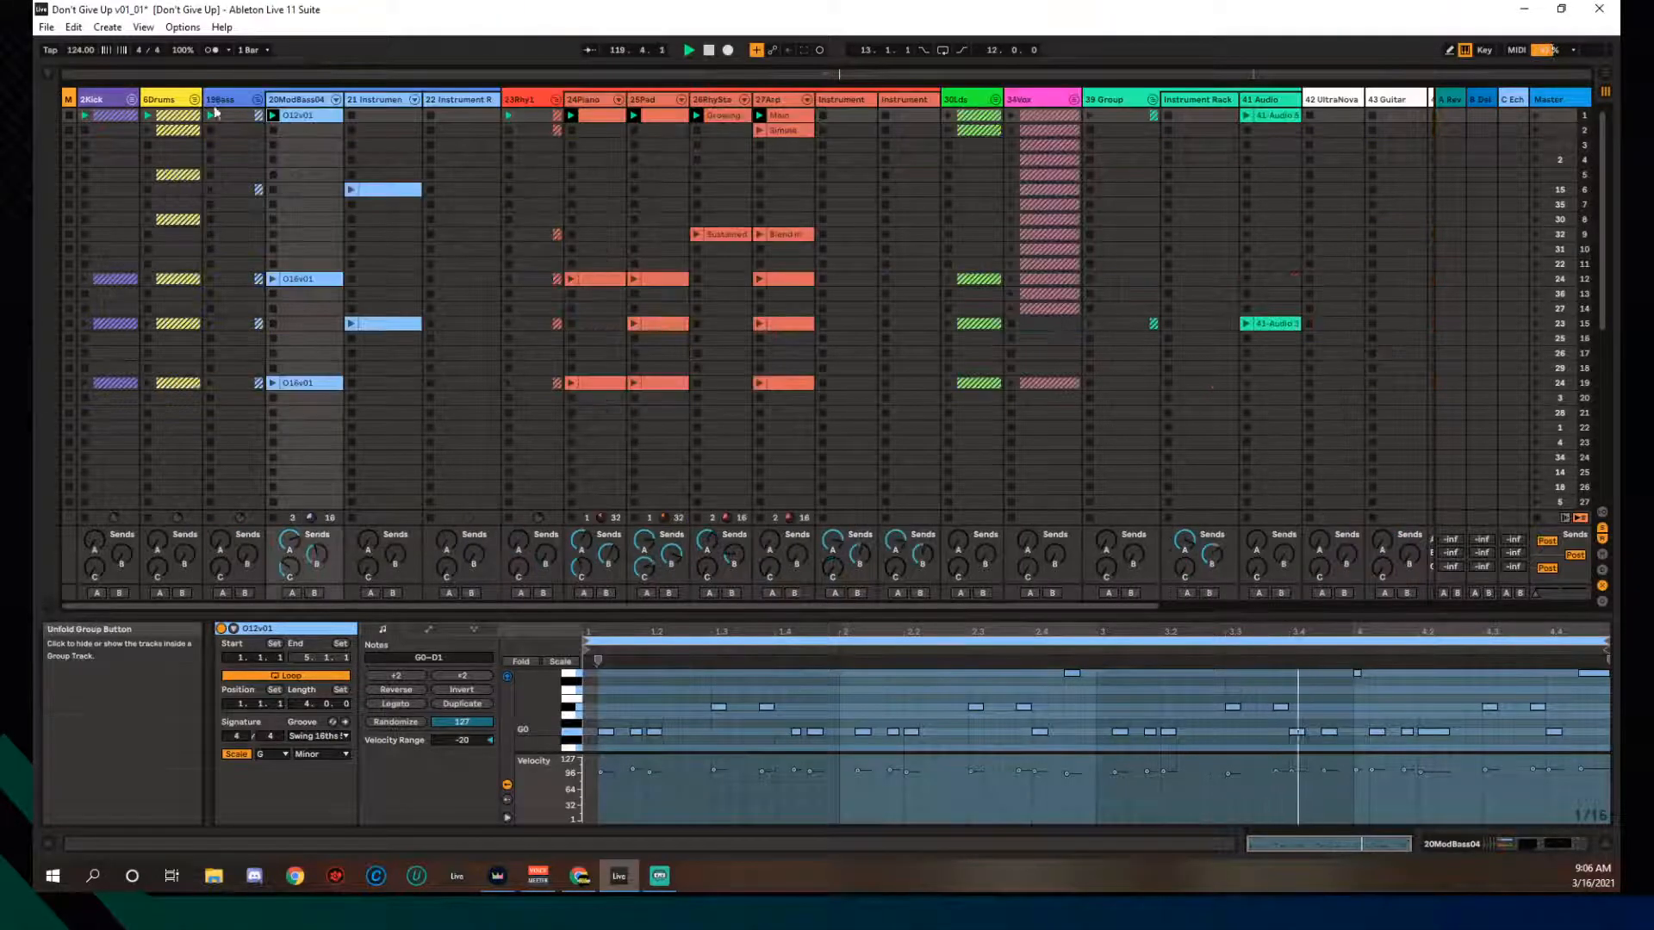
Step: Unfold the 30Lds and 34Vox groups and launch the Mel-Main clip in 30Lds
click(998, 100)
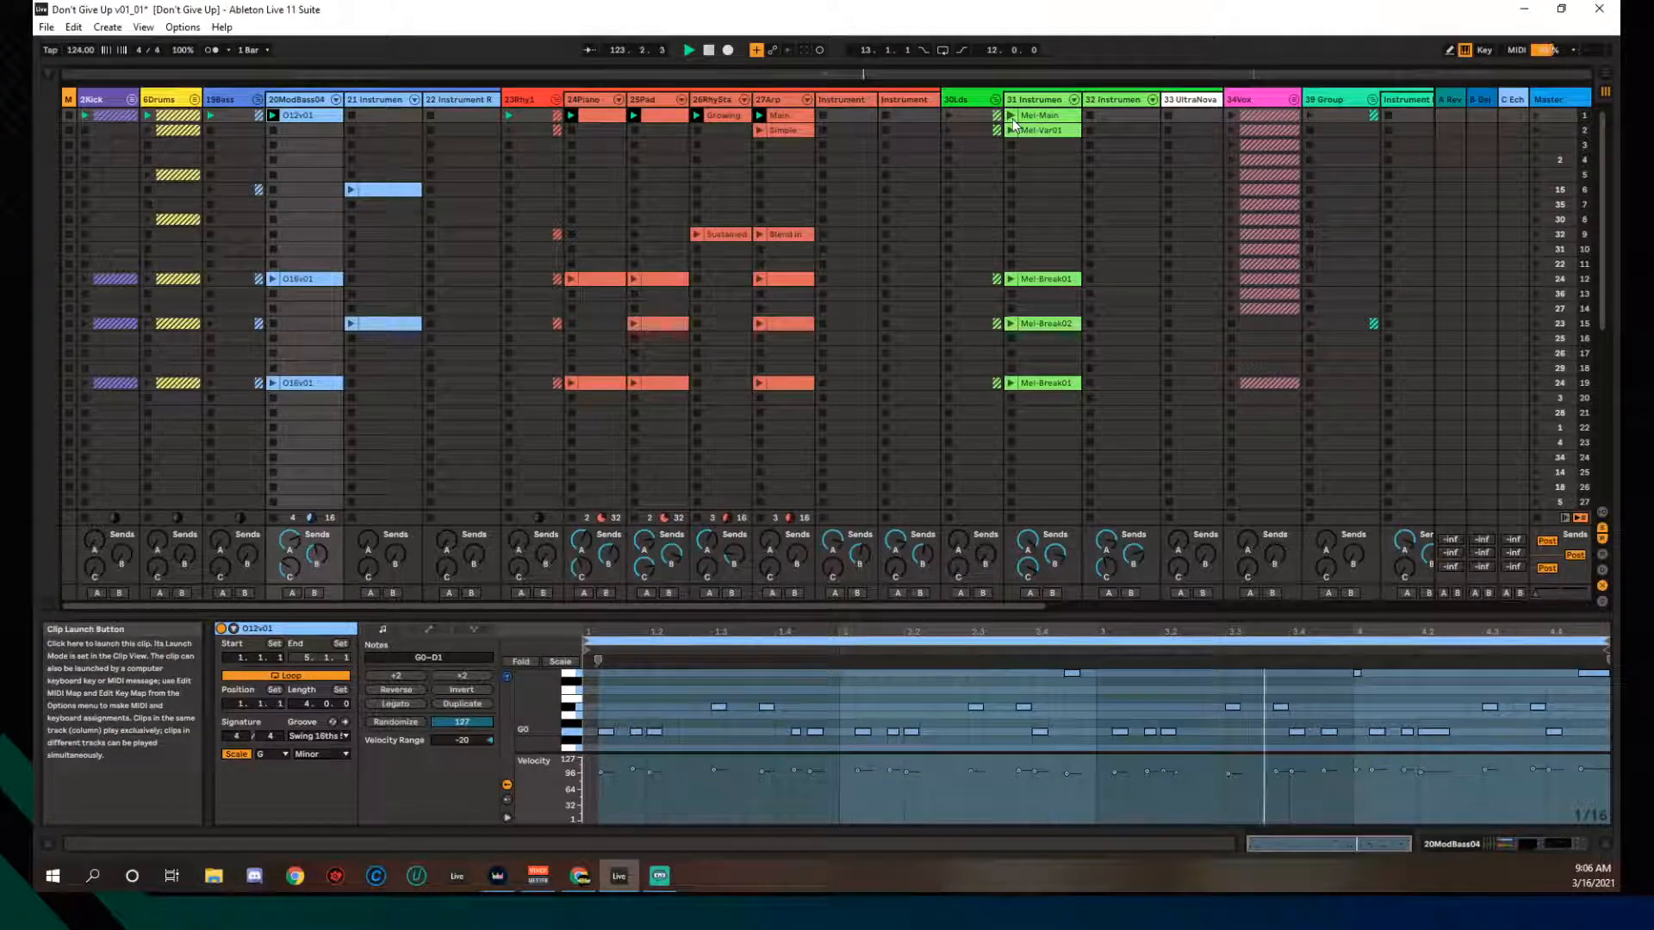
click(1016, 116)
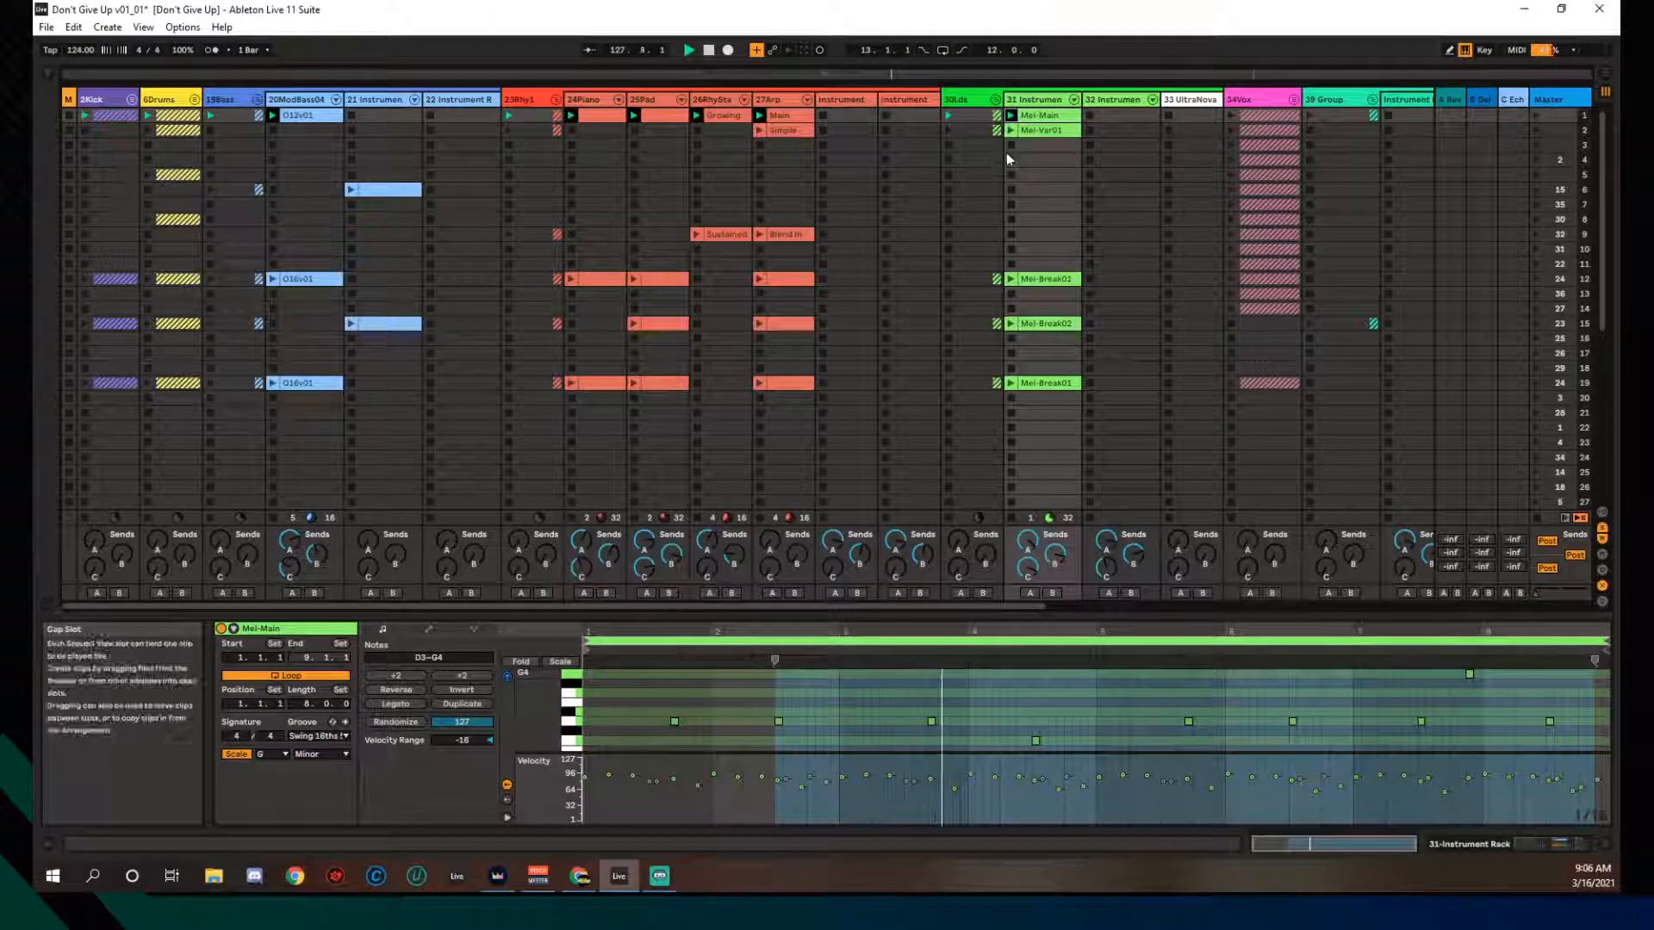
click(1293, 99)
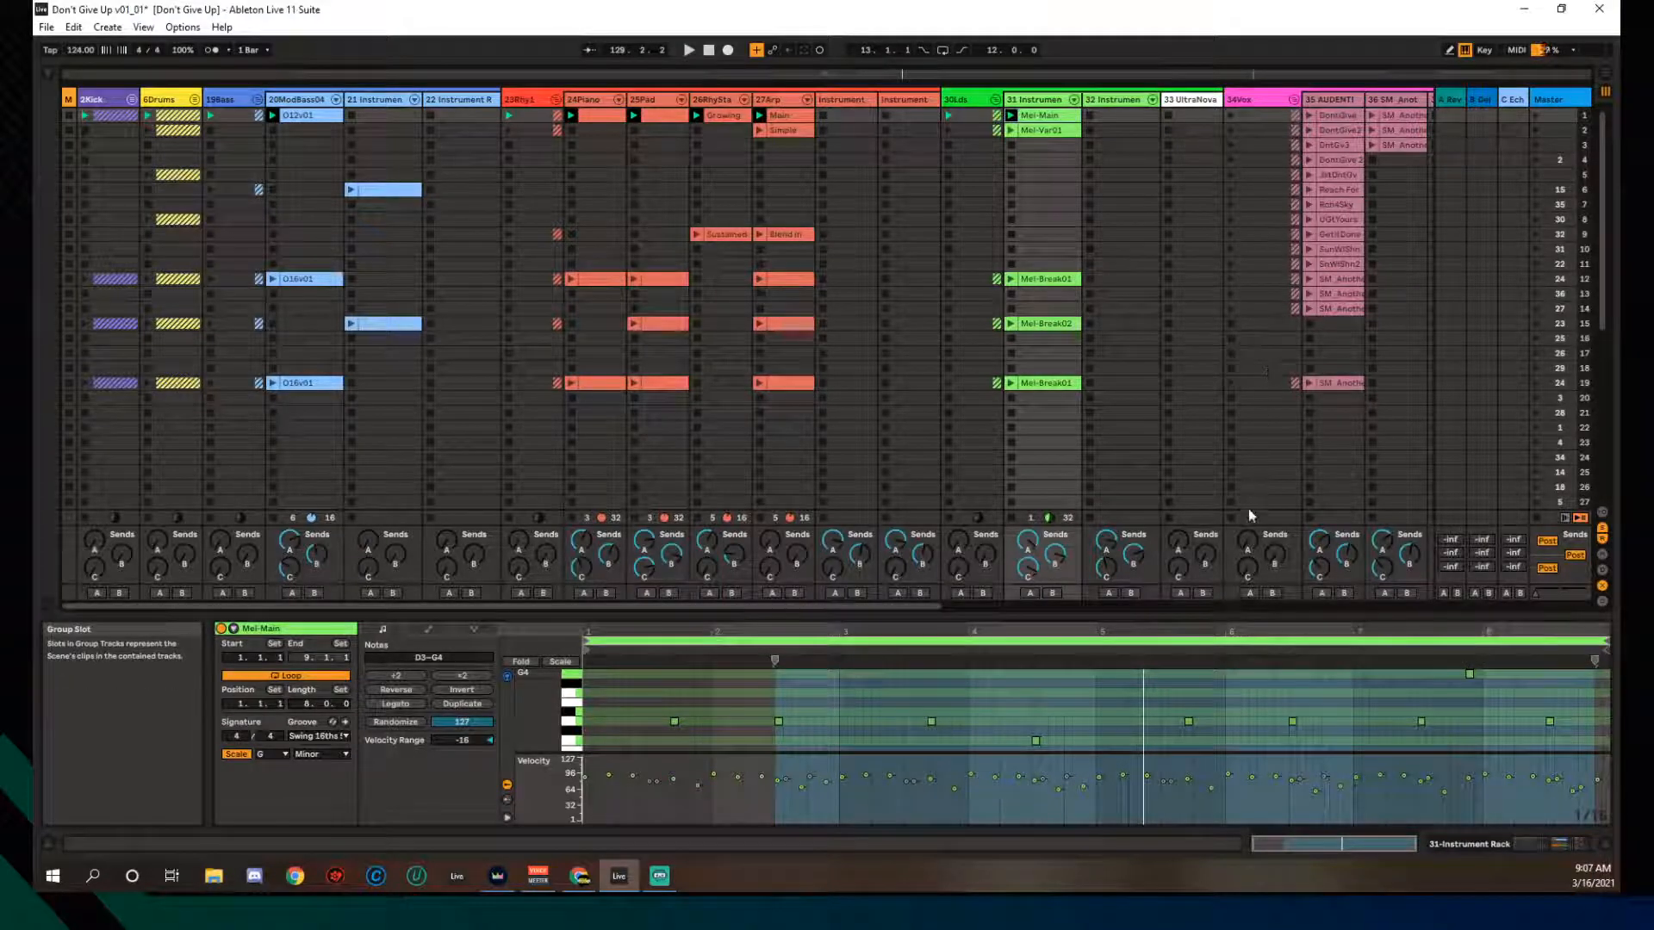
key(ctrl+alt+m)
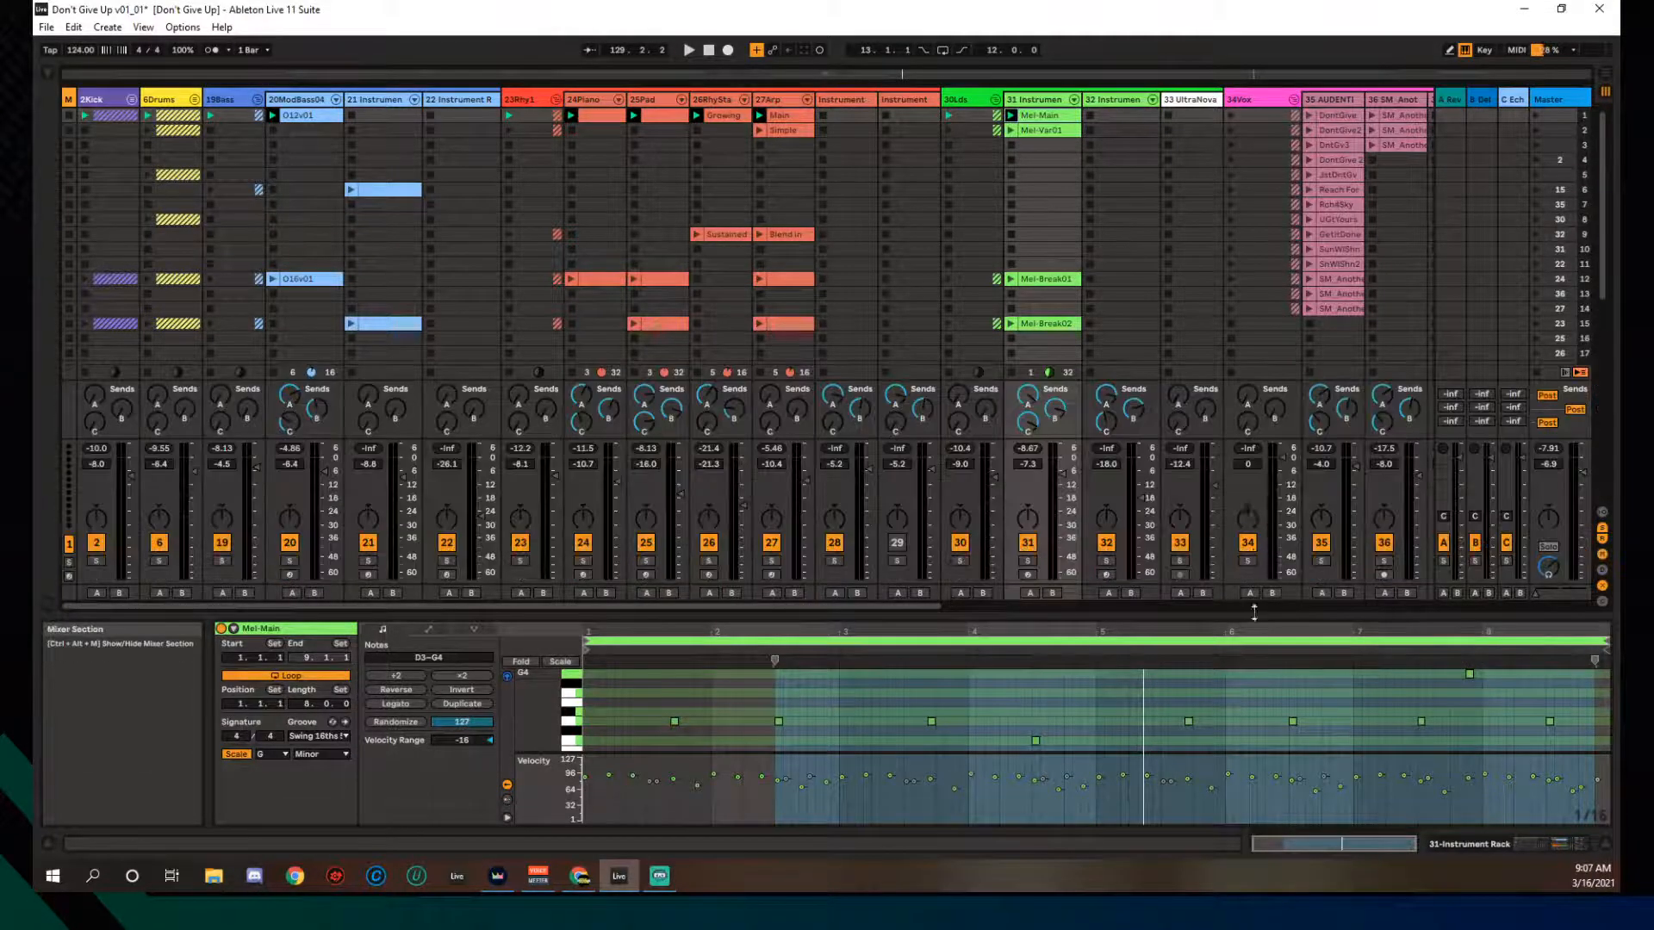
key(ctrl+alt+m)
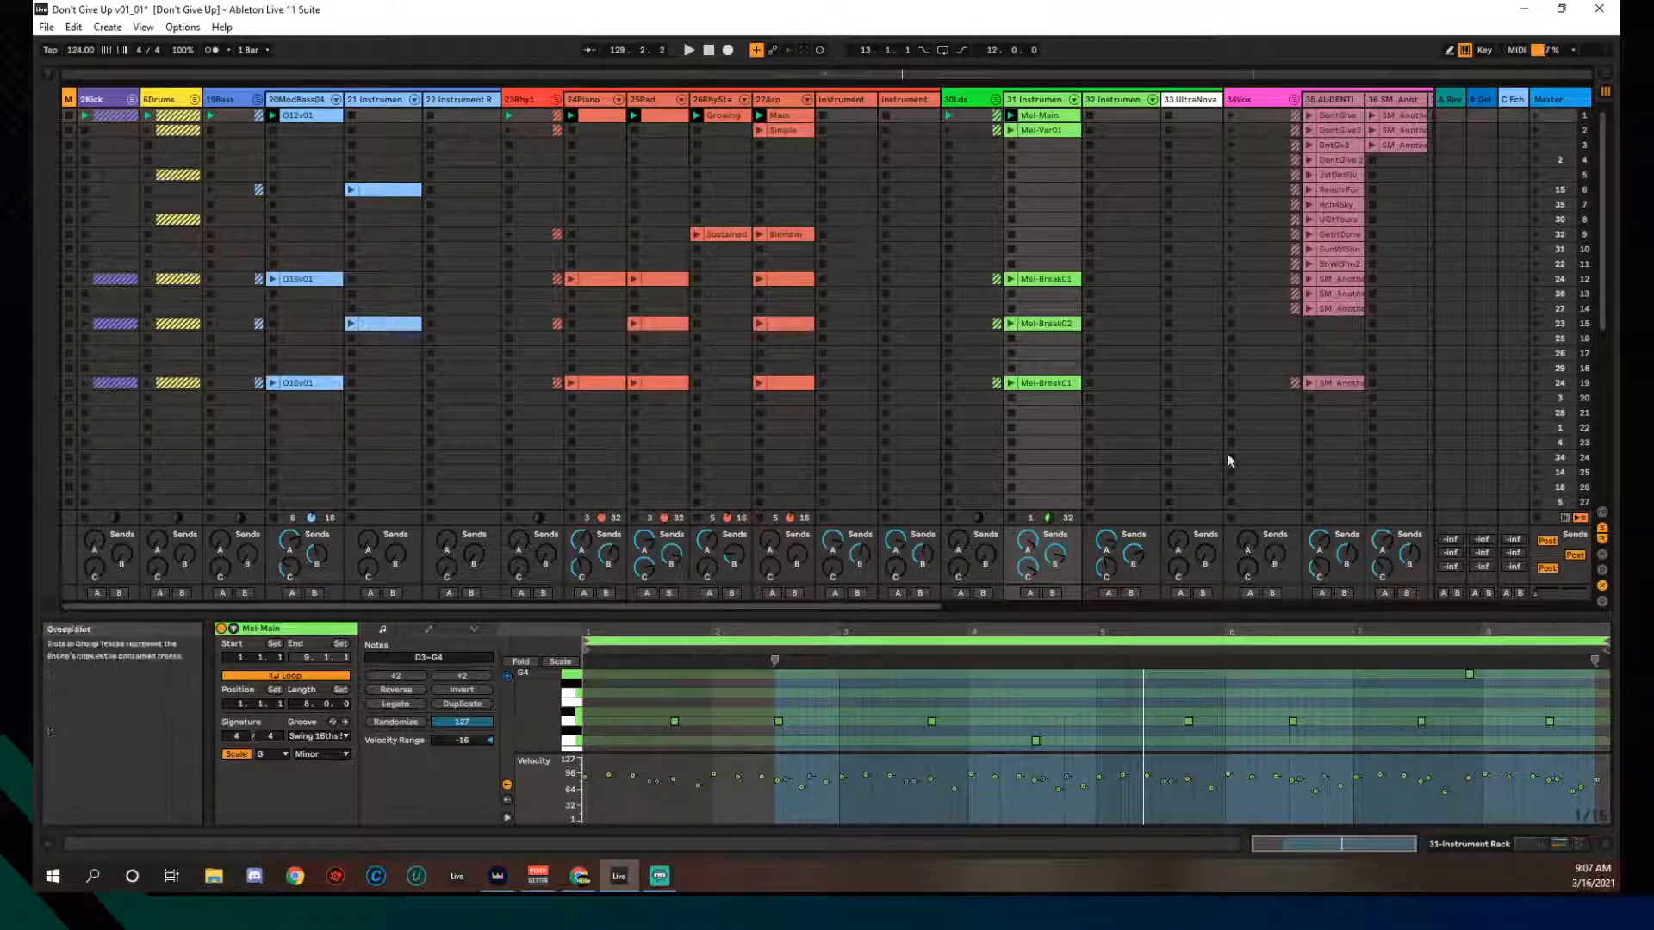
Step: Stop all clips, and launch the row 12 O16v01 bass clip followed by the full row 12 scene
click(1539, 517)
right_click(1538, 518)
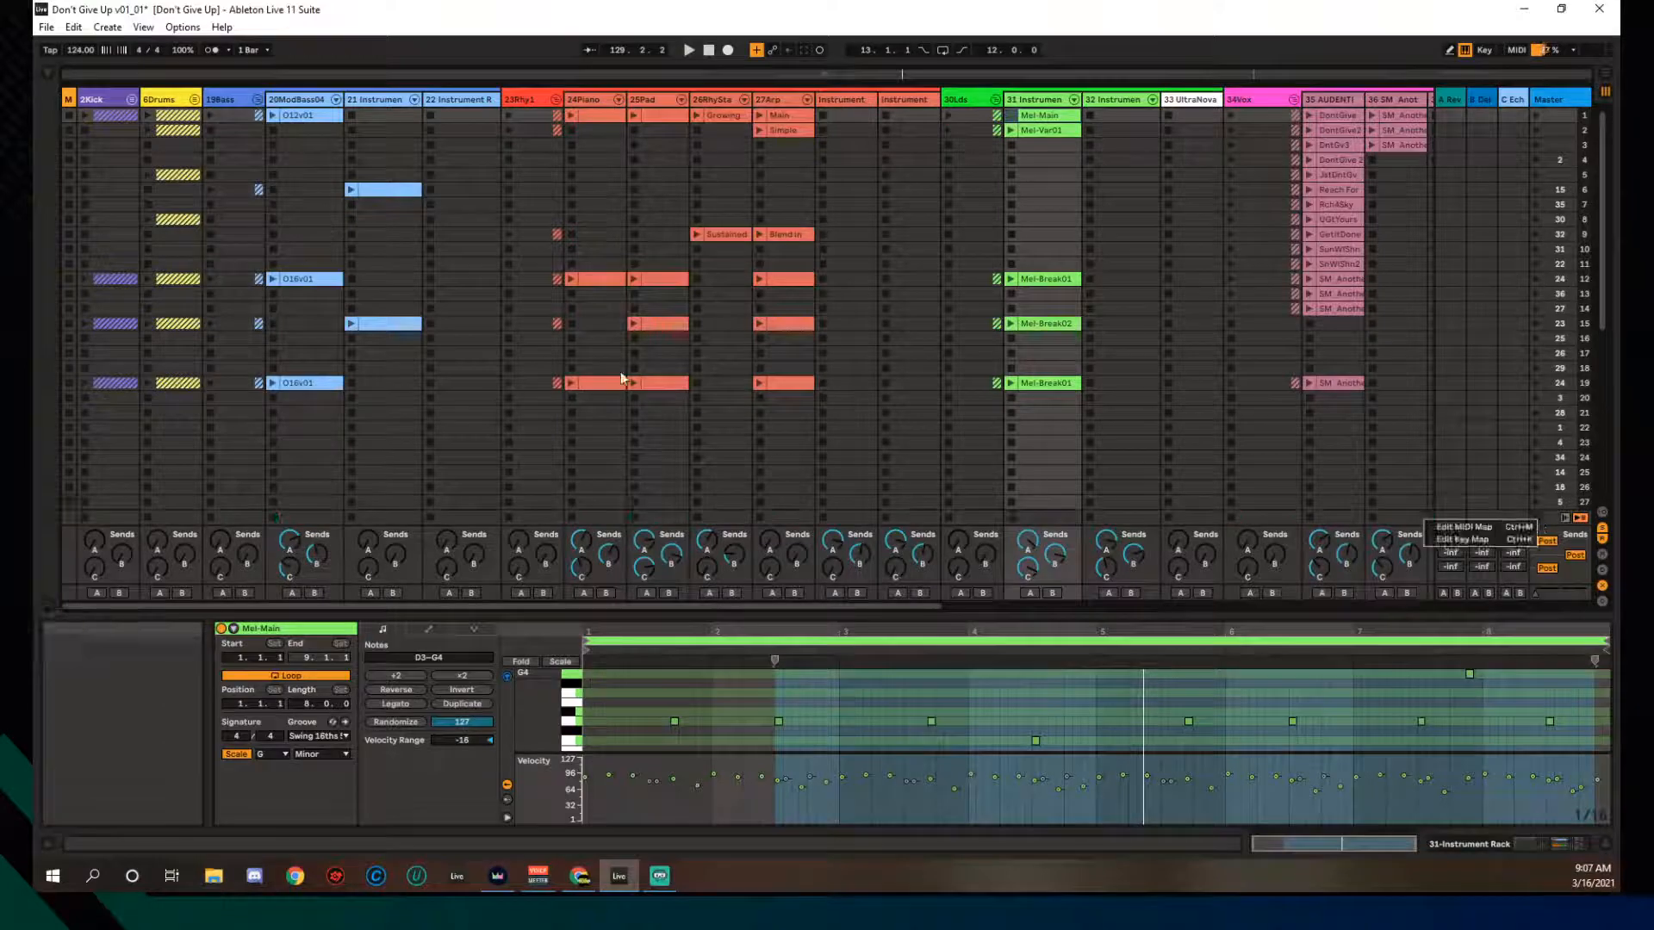
click(273, 279)
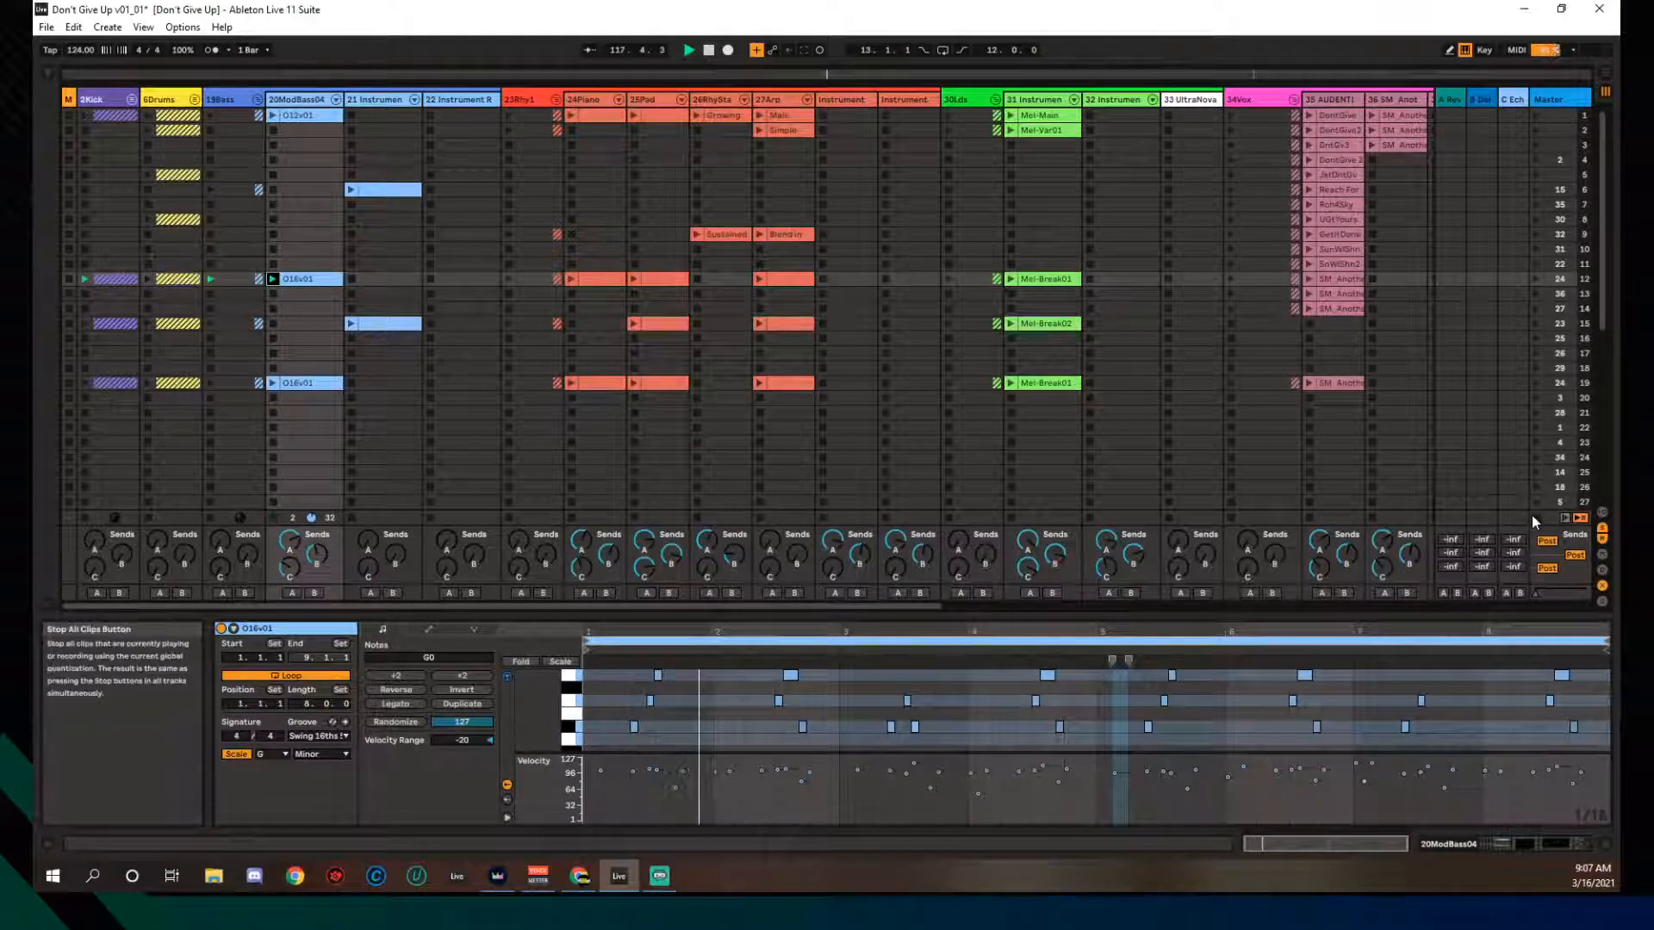
click(1536, 279)
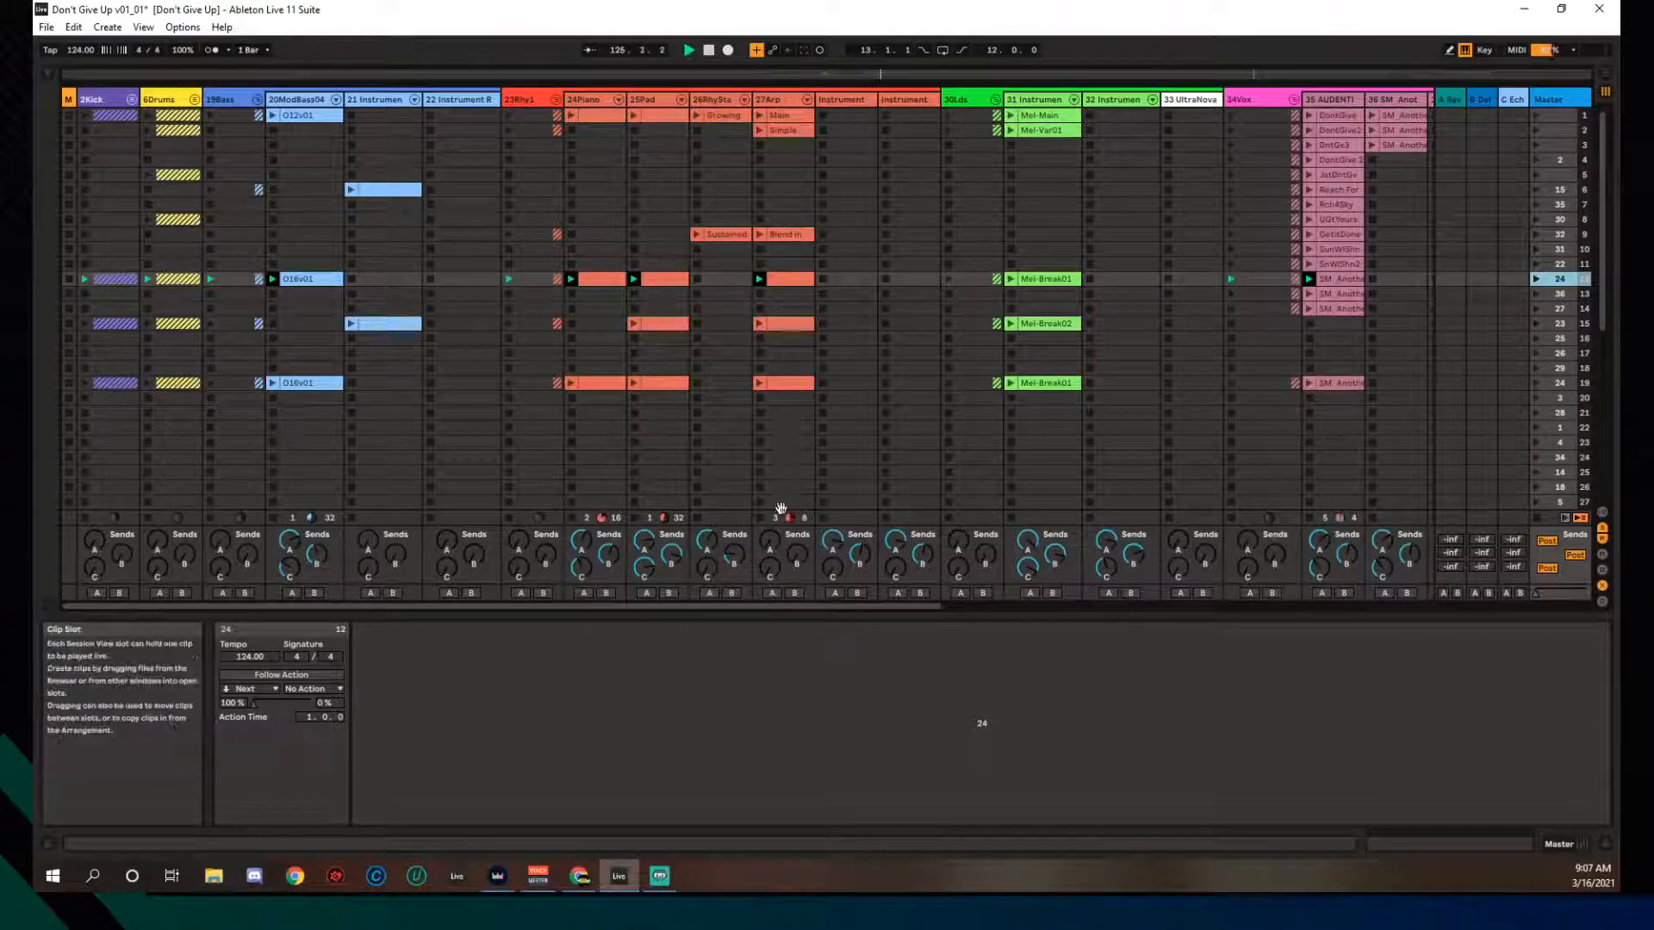
Step: Show the mixer section and solo track 31 in the 30Lds group
key(ctrl+alt+m)
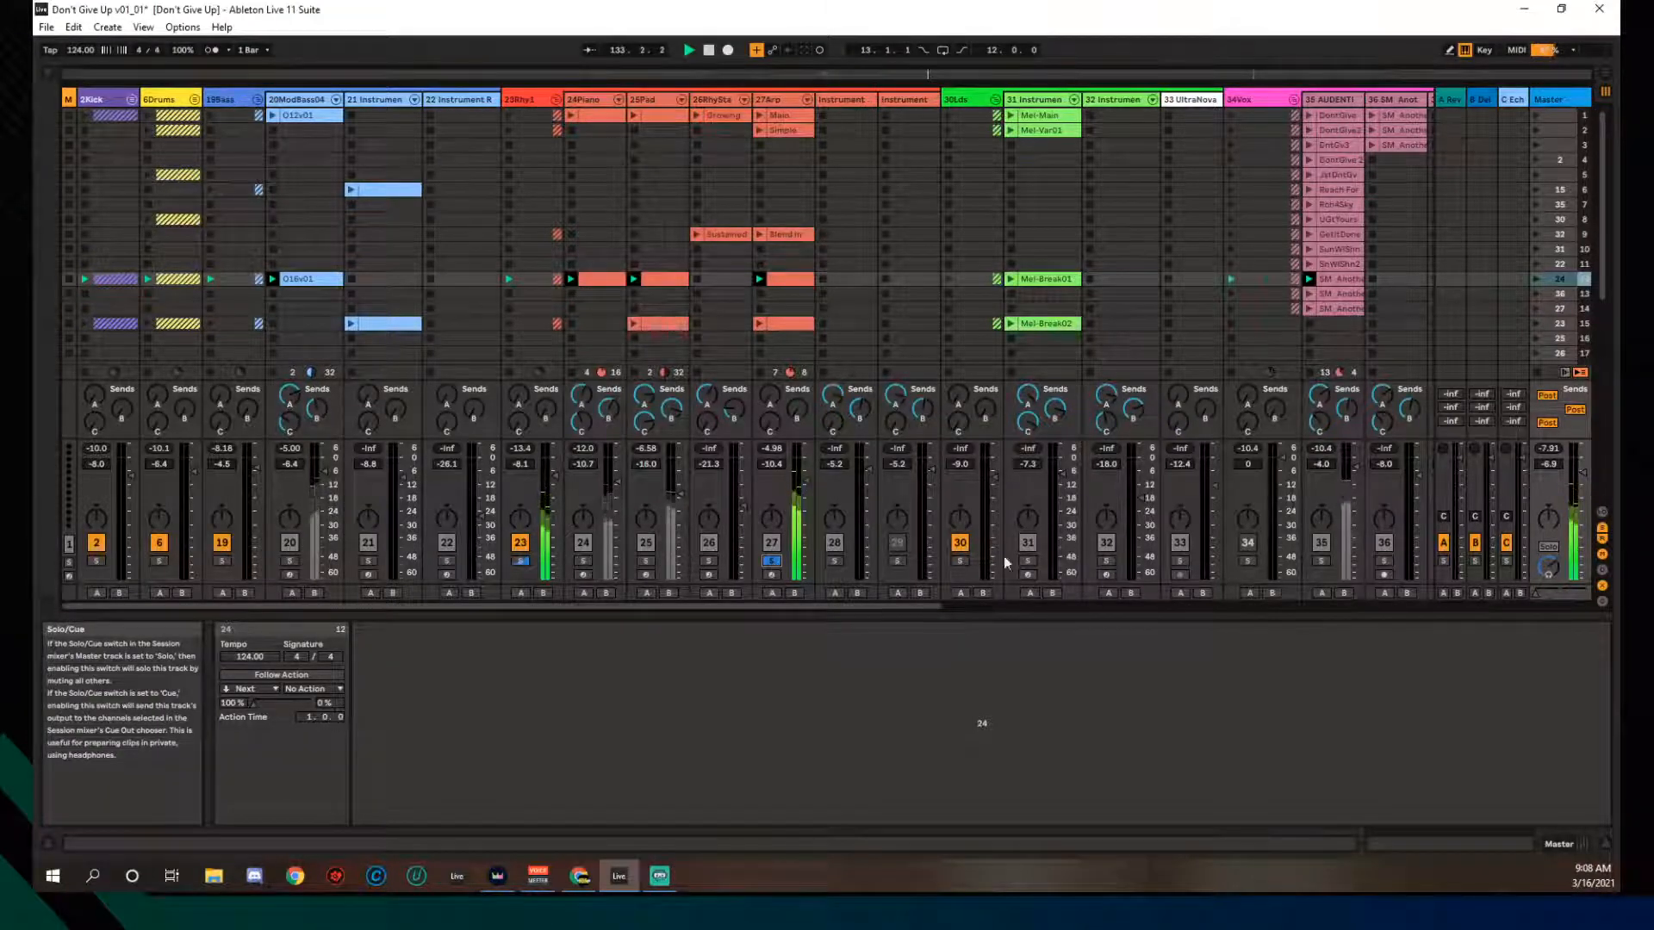
click(1028, 561)
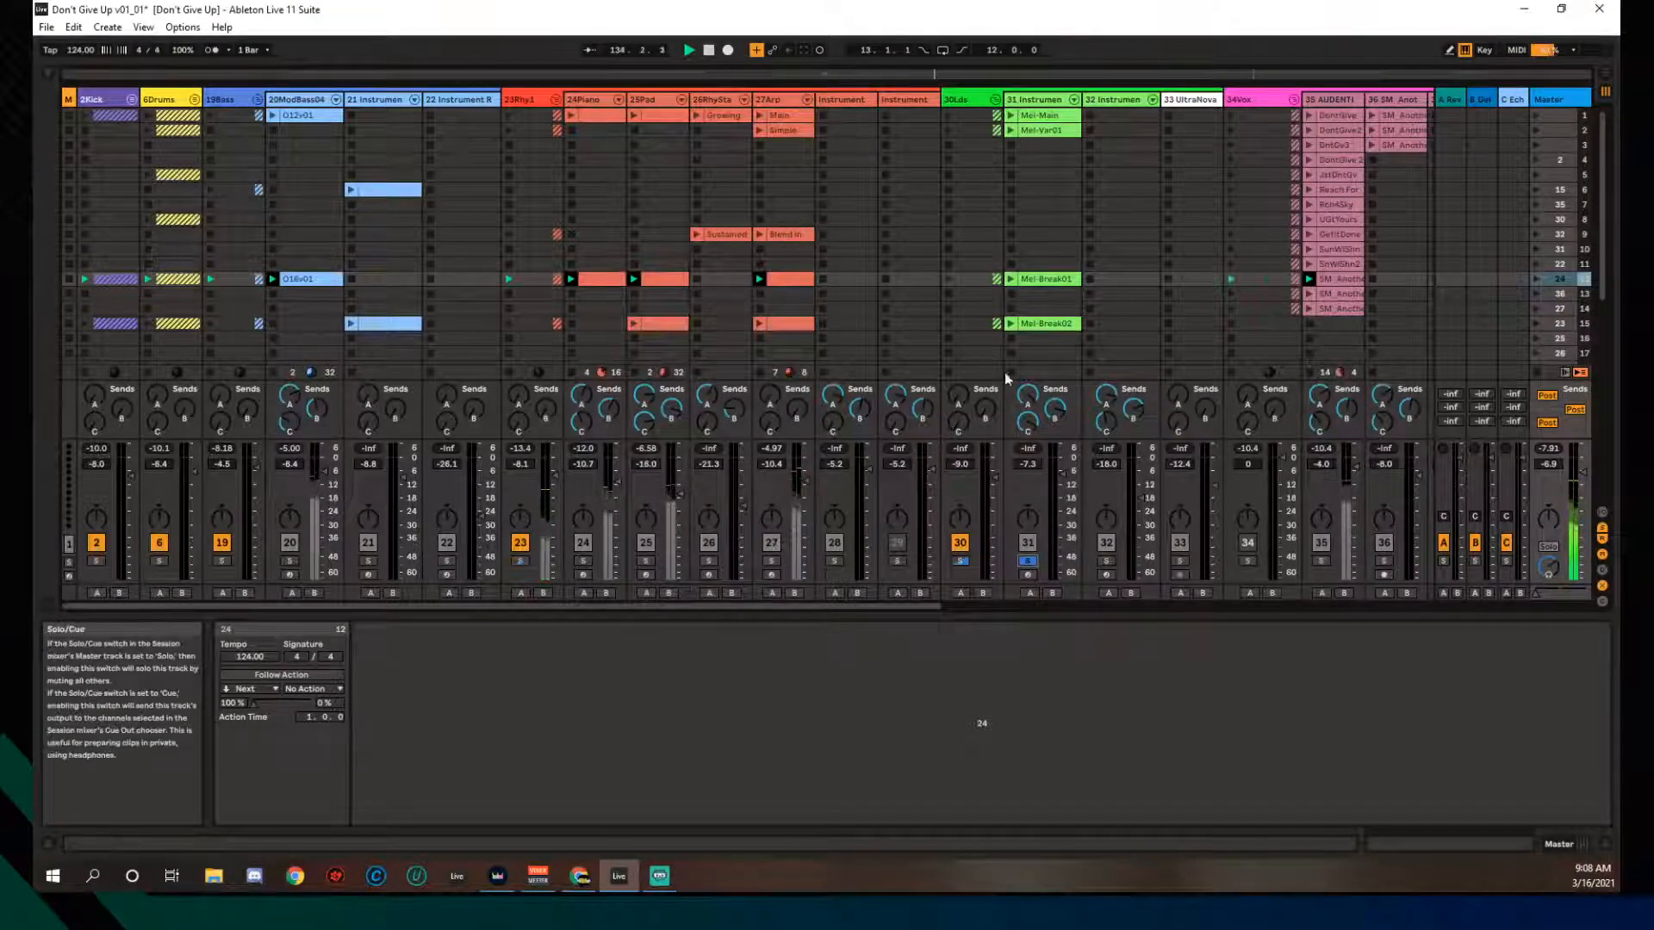
Step: Launch the Mel-Break01 clip on track 31 and set that track's volume to -4.5 dB
click(1010, 279)
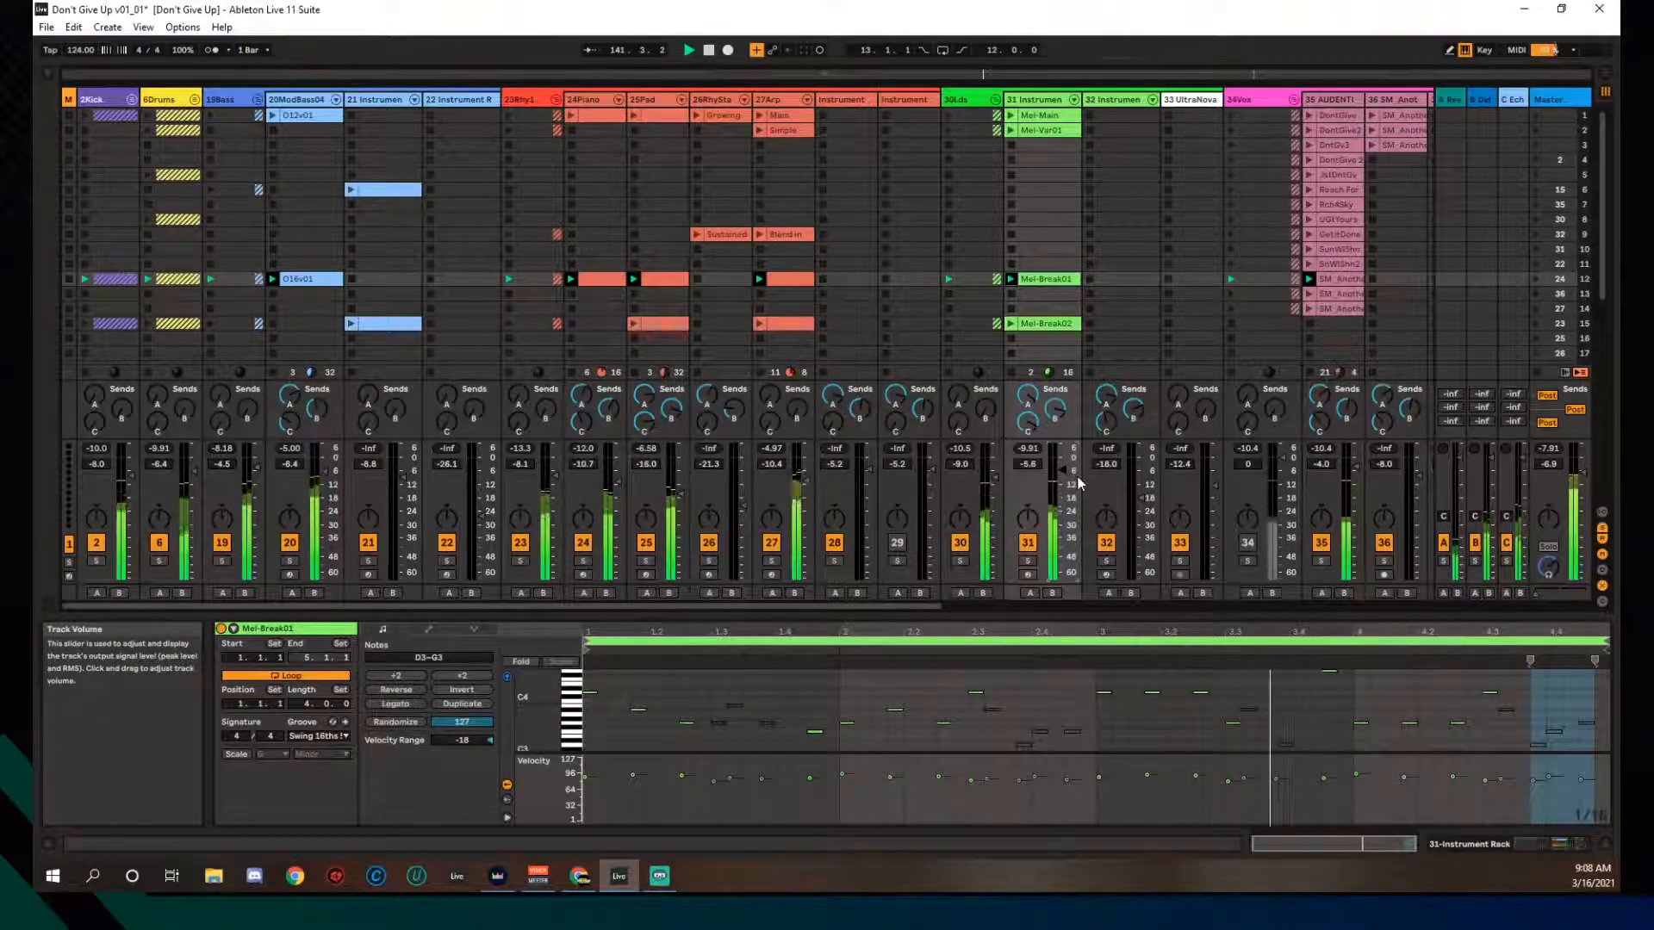
drag(1063, 471, 1063, 467)
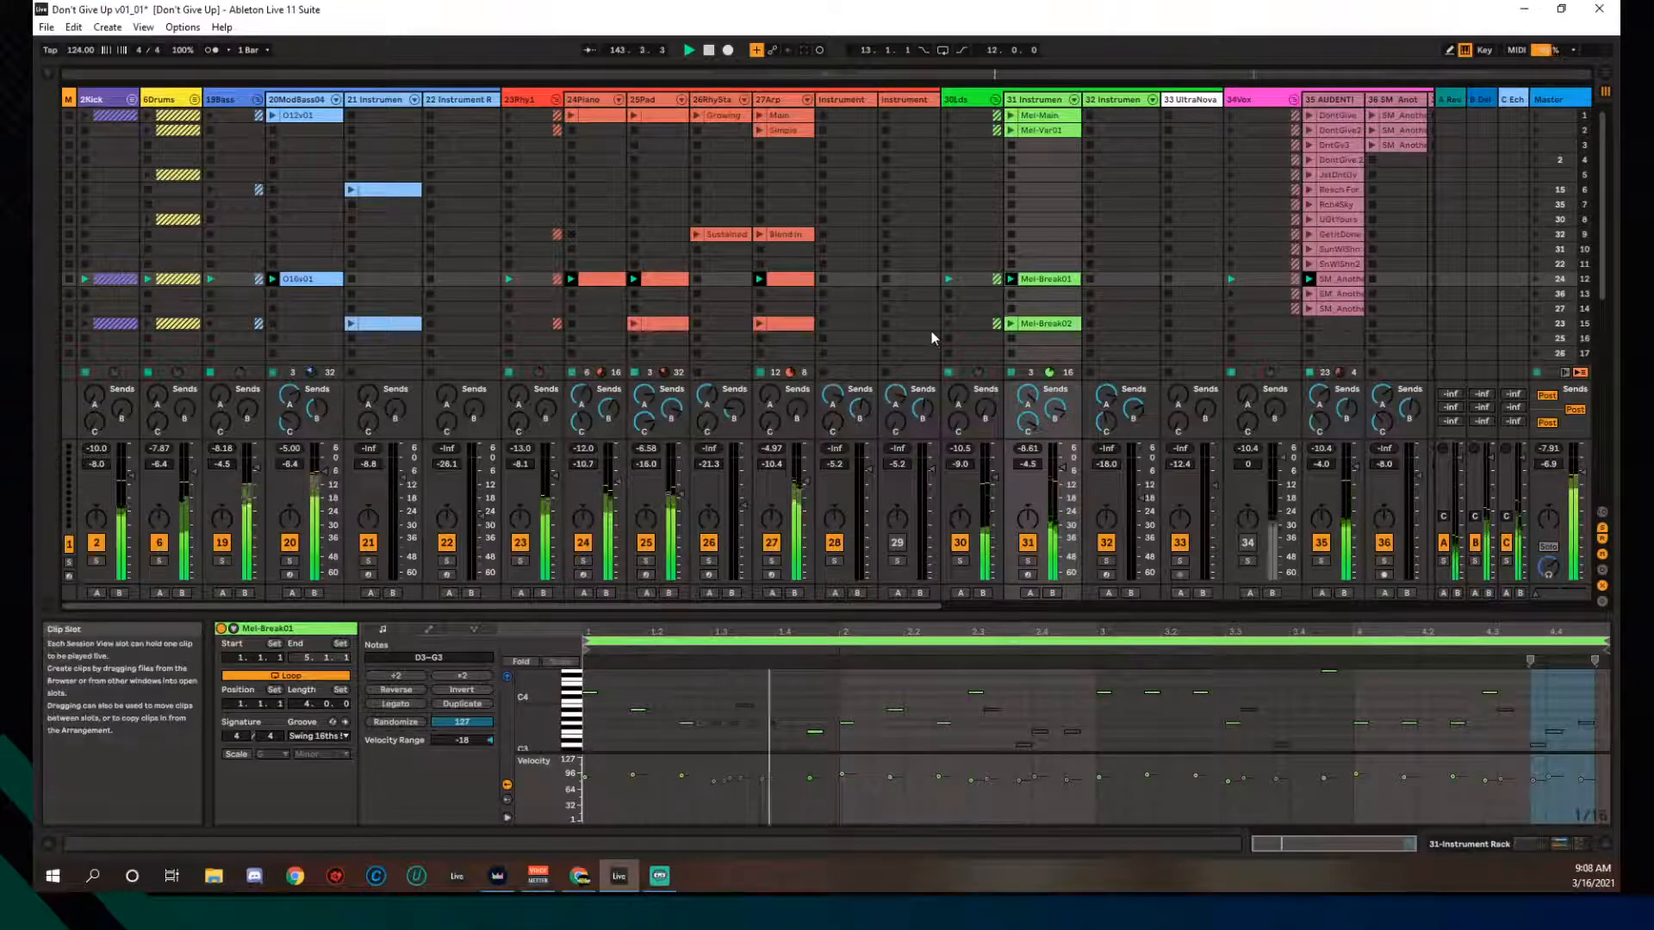
Step: Open the row 12 clip on the 25Pad track in a taller note view and launch scene 23 in row 15
click(656, 279)
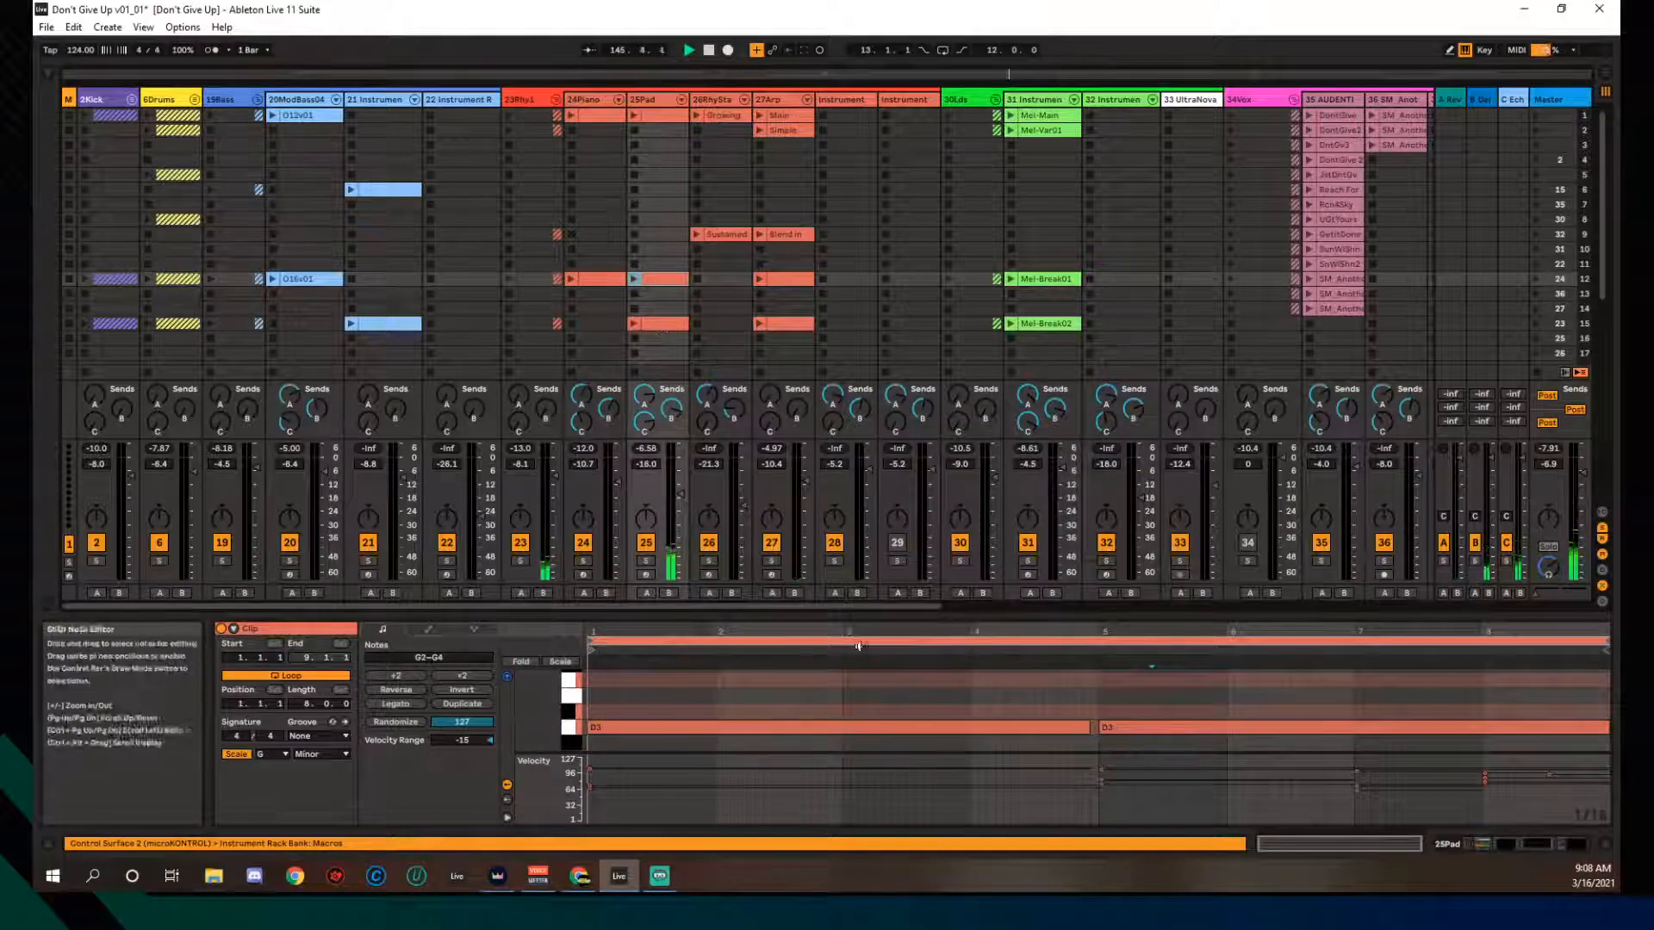
drag(854, 620, 855, 549)
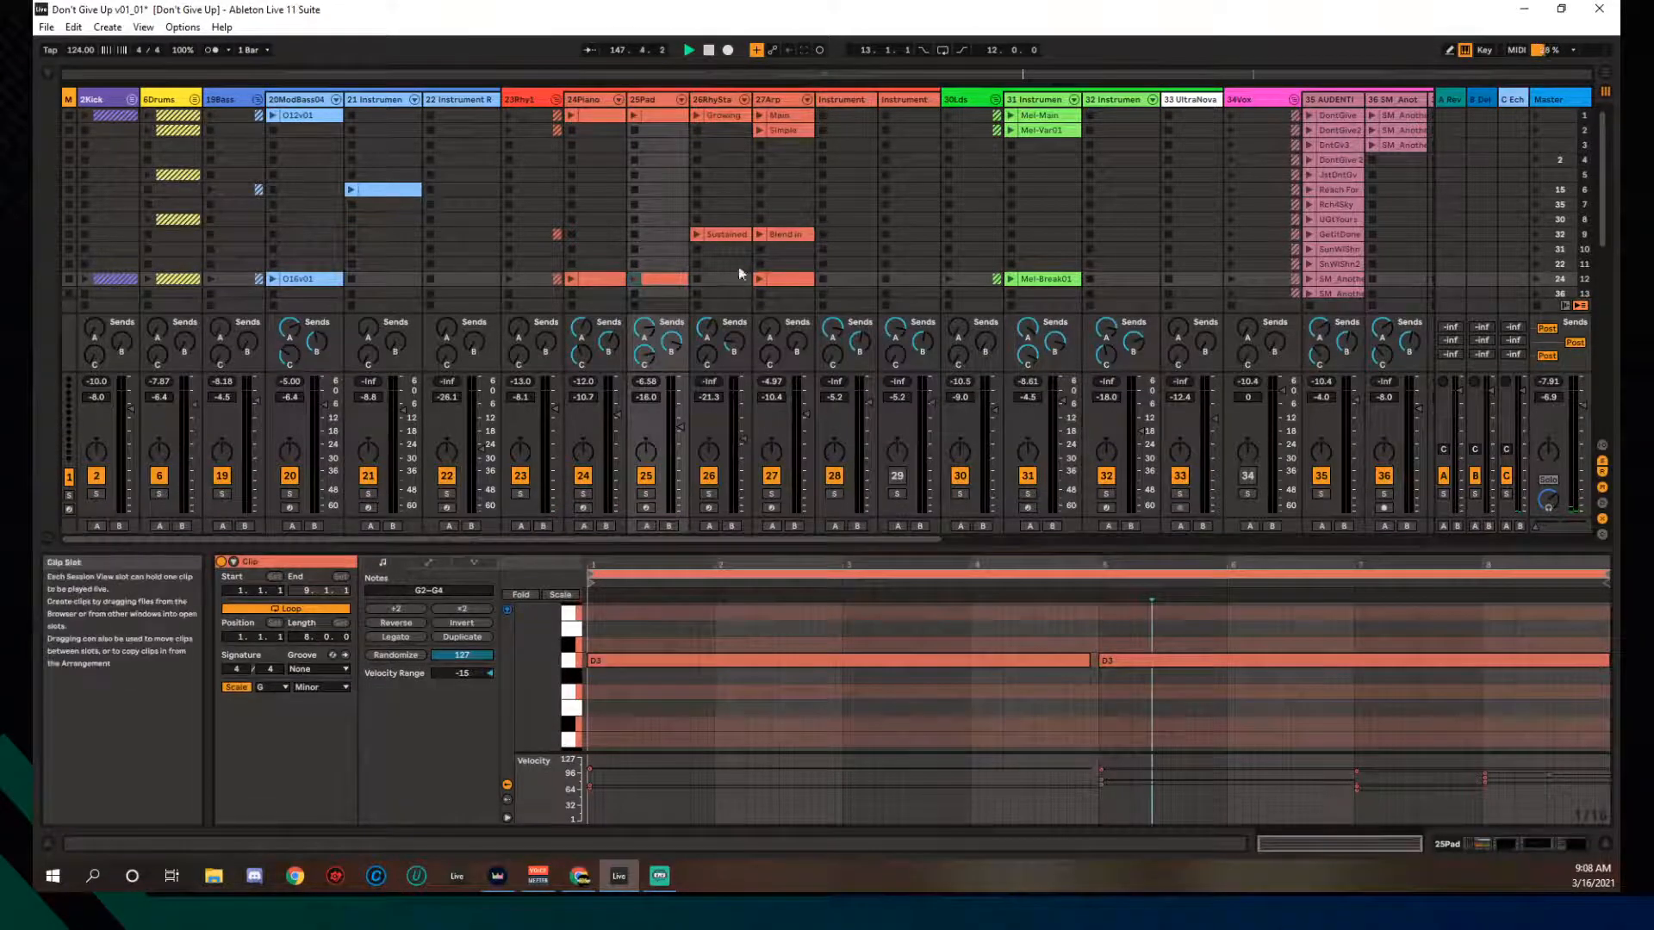
scroll(742, 246, down, 3)
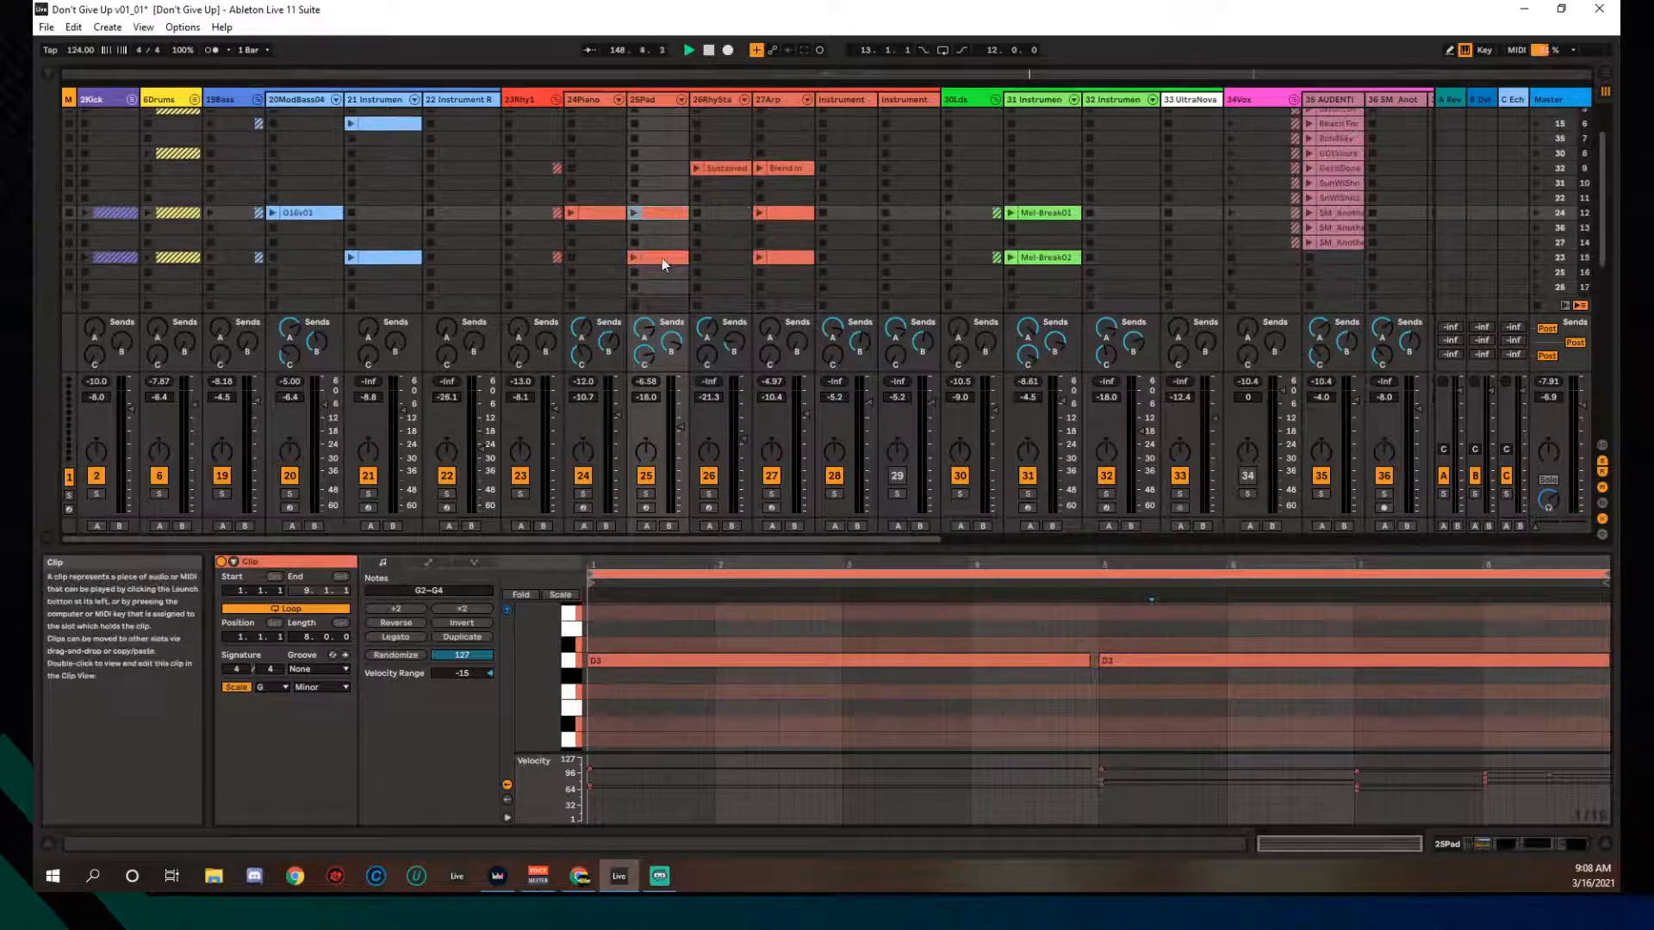
click(1534, 257)
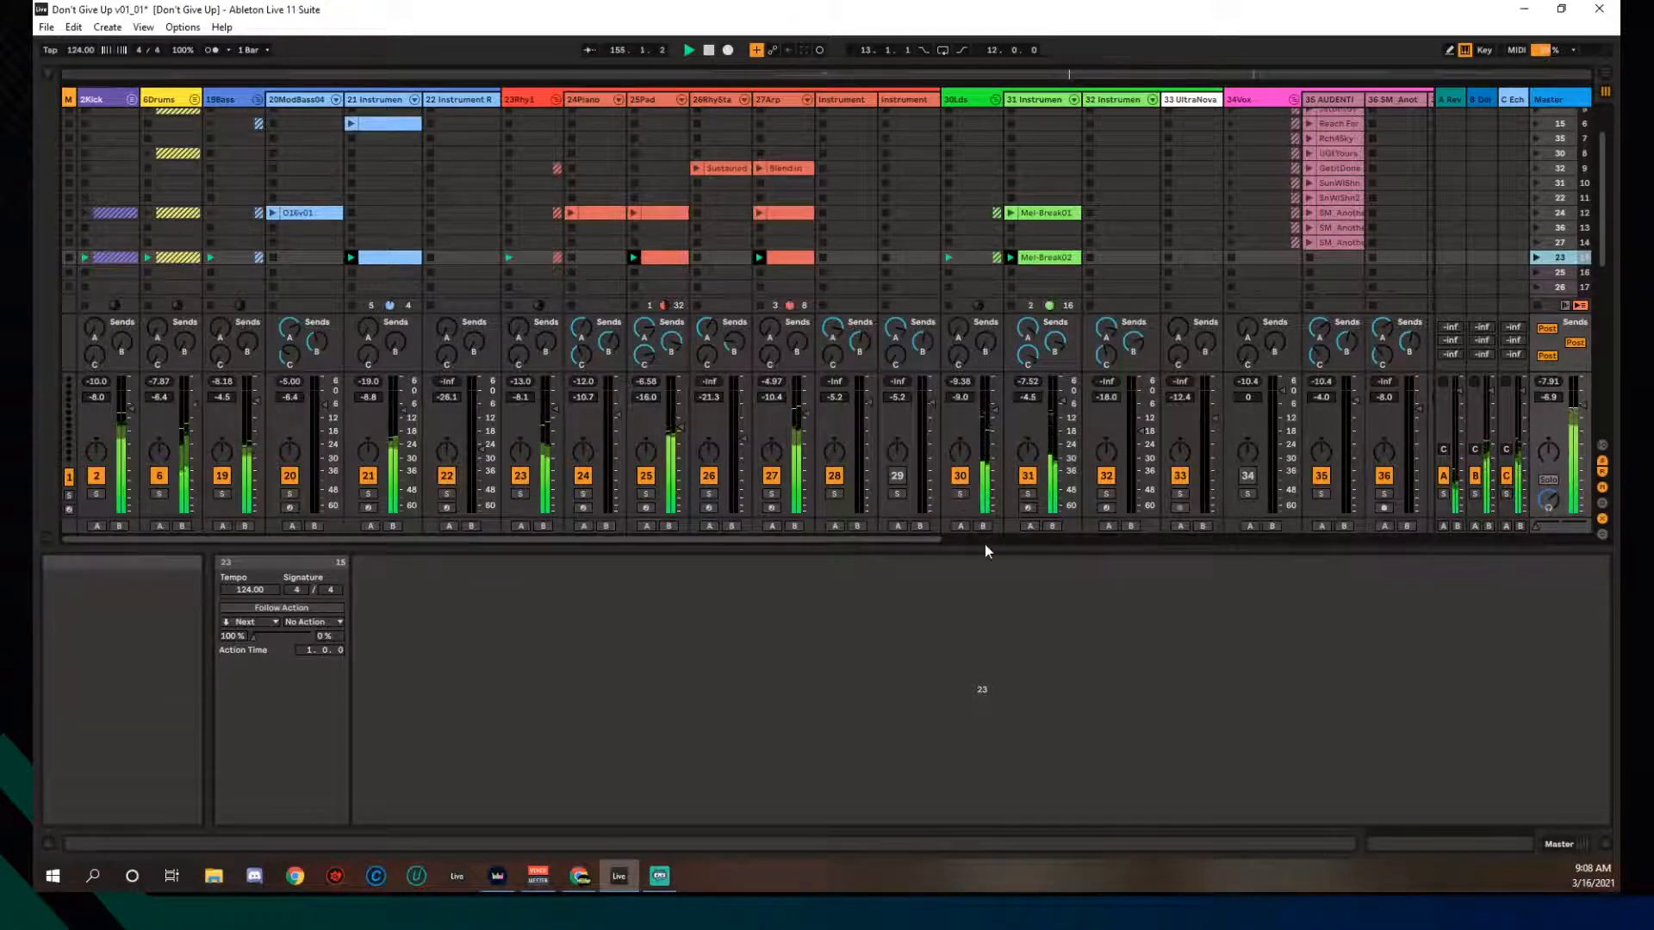
Step: Shrink the detail view to reveal more clip slots and launch the scene in row 1
drag(982, 550, 980, 654)
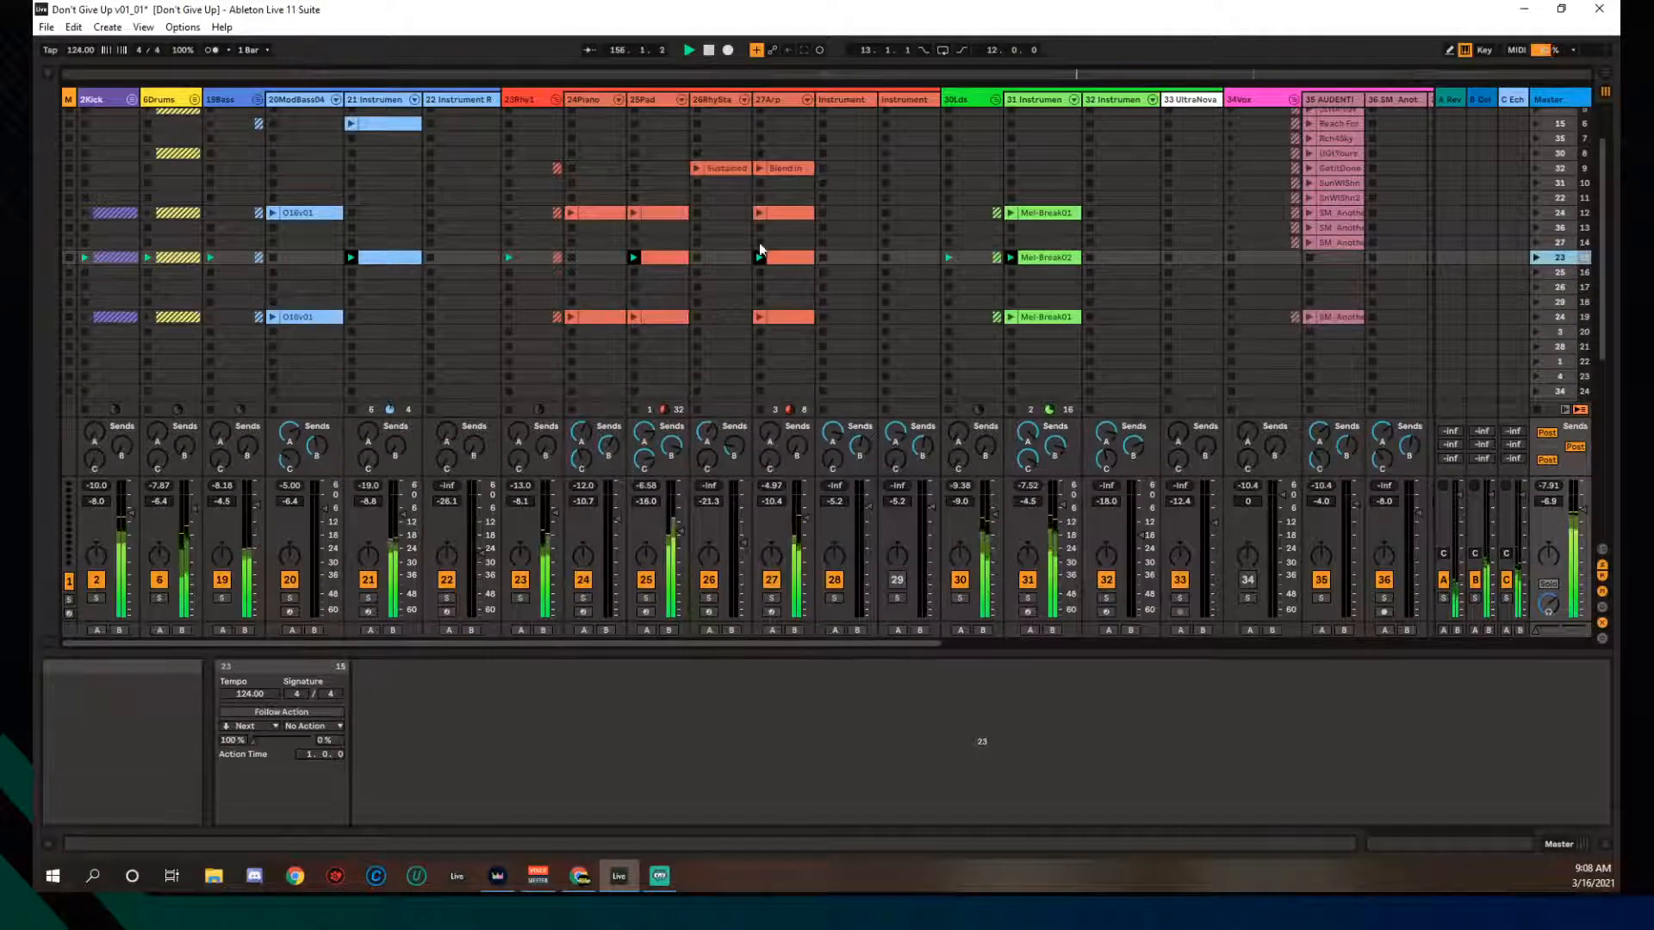
scroll(1040, 302, up, 5)
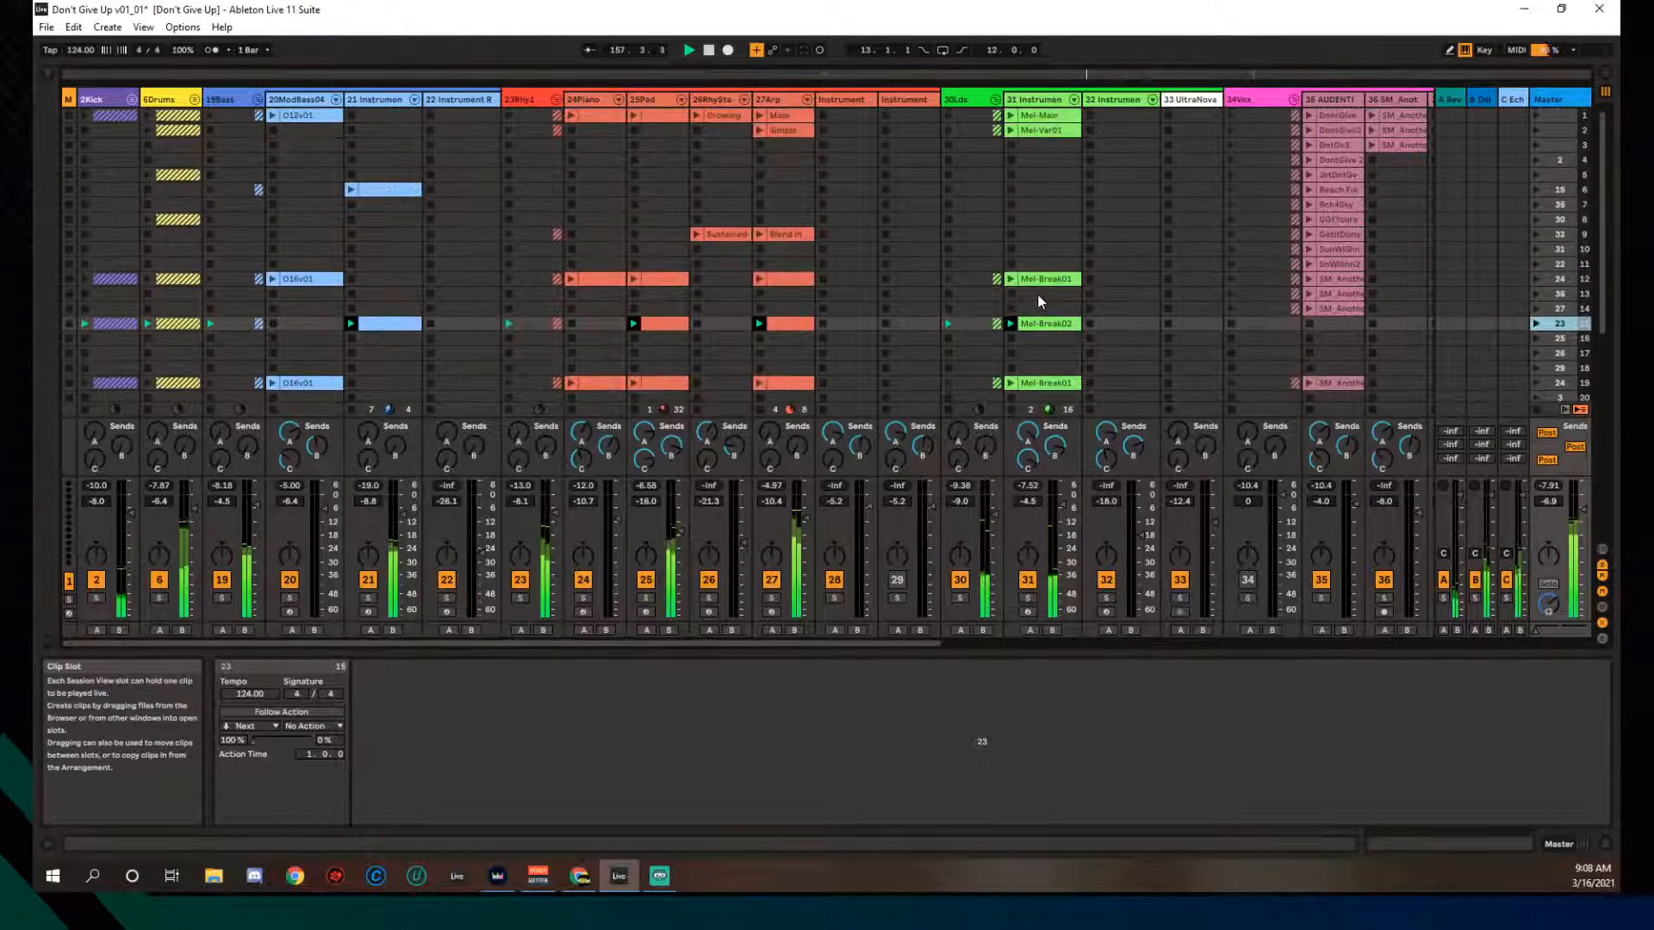
click(1536, 115)
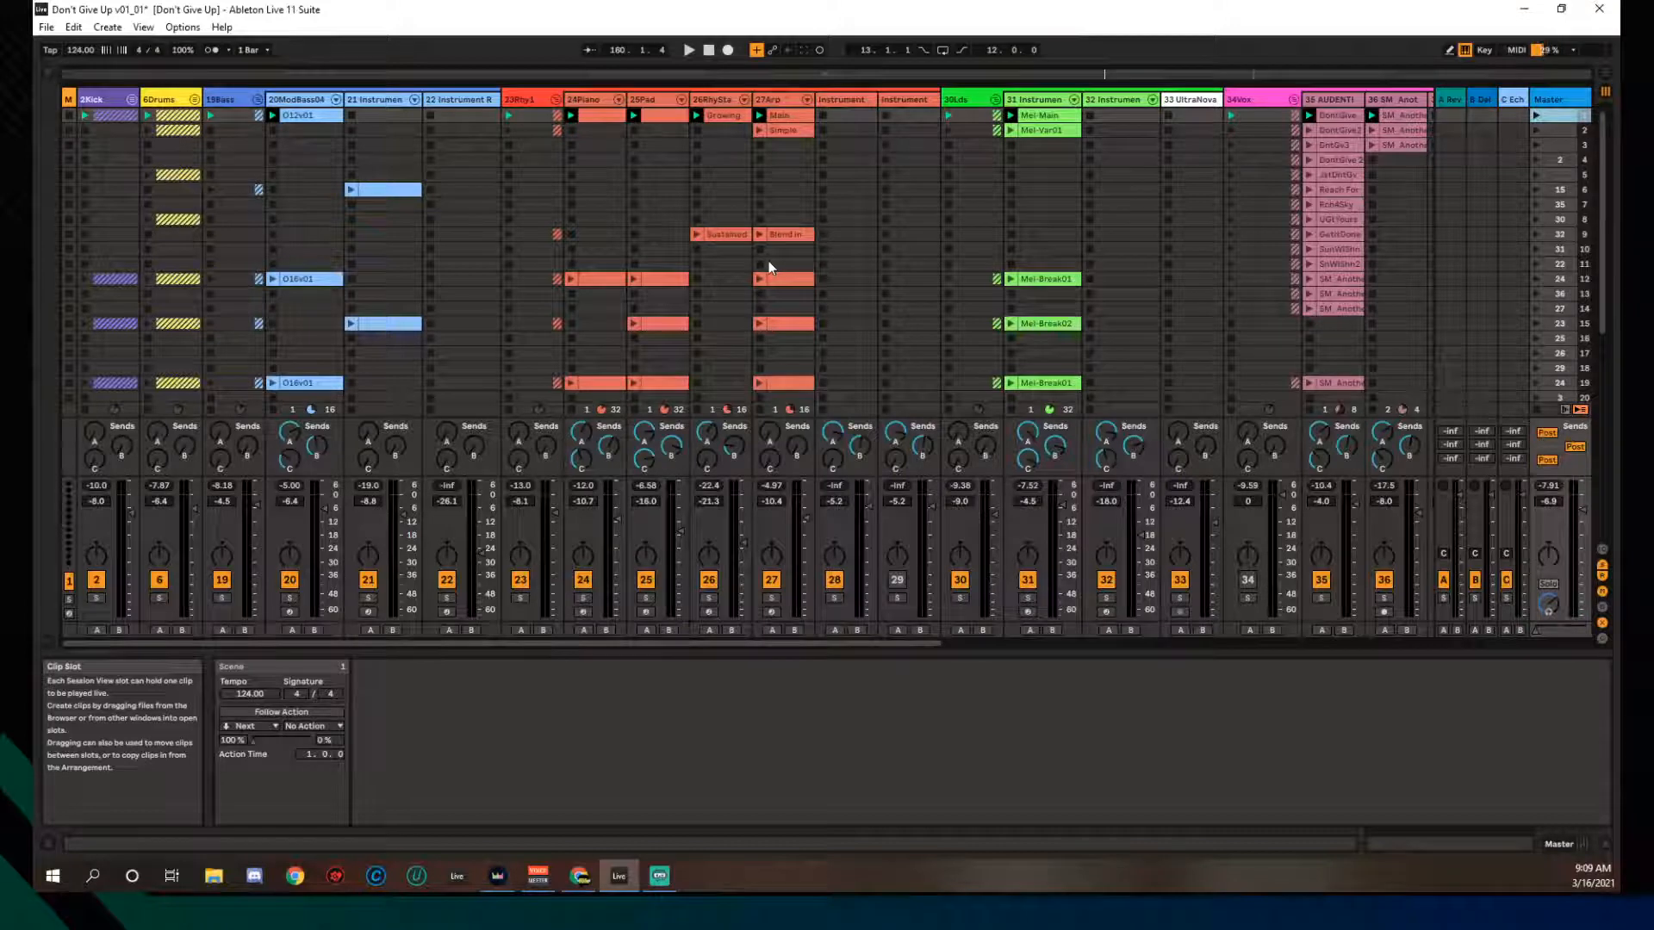
Step: Solo the 7Hats track inside the unfolded 6Drums group and launch its Obt Qtr clip
click(194, 99)
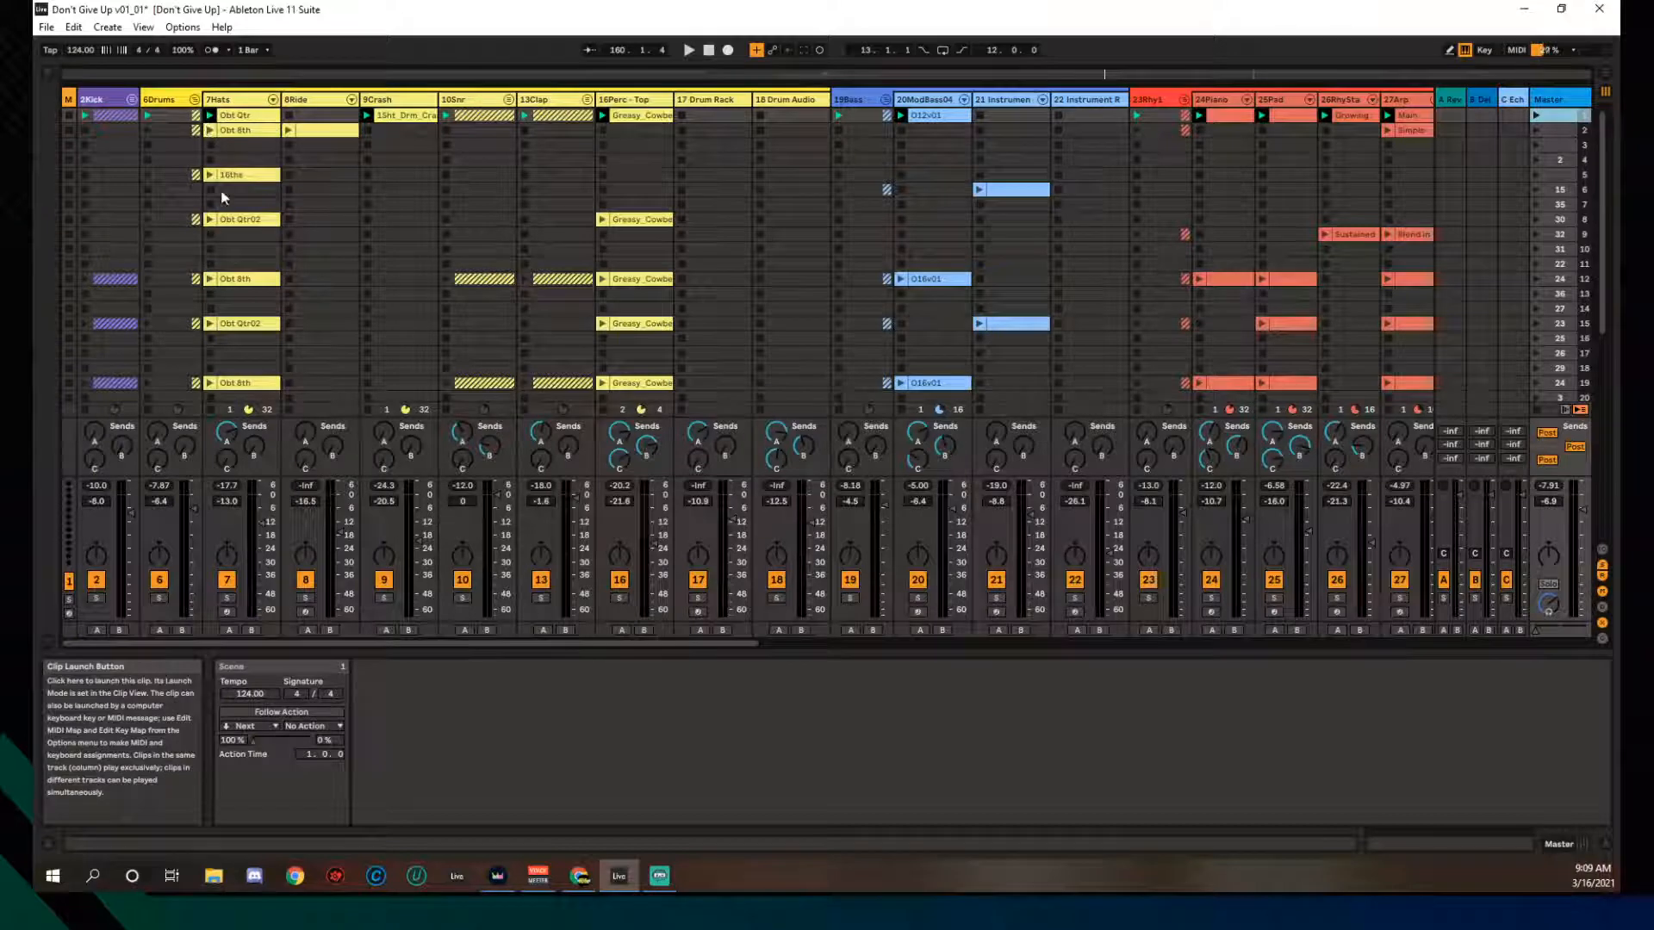
click(226, 598)
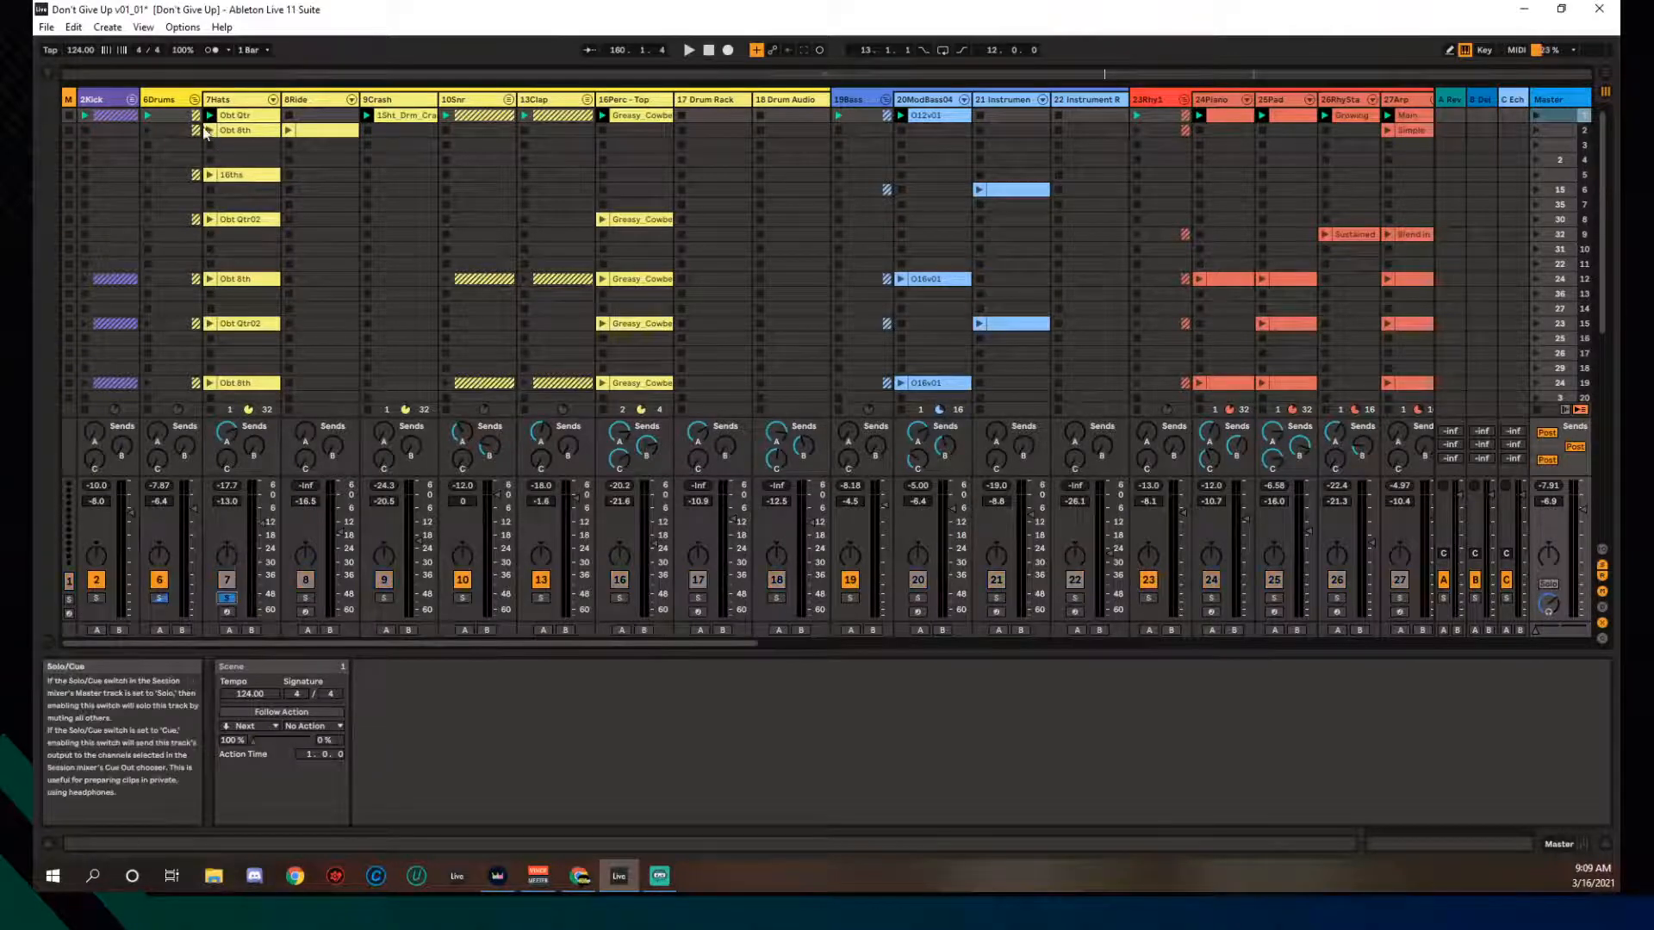
click(215, 116)
click(212, 115)
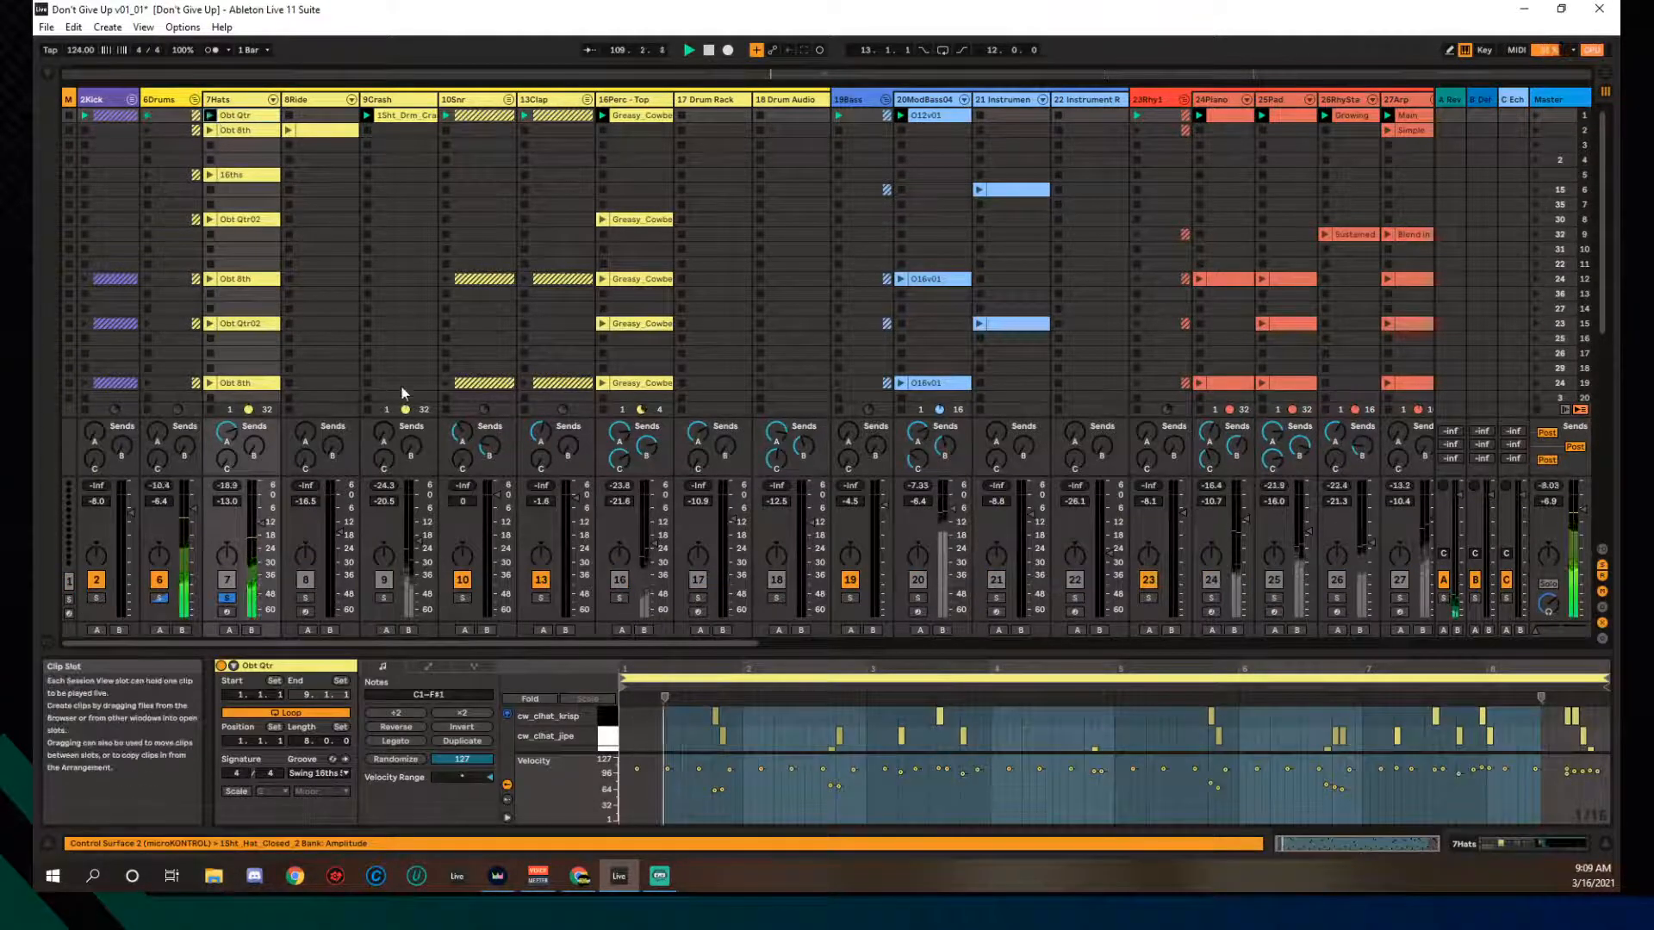
Step: Enlarge the note editor and launch the Obt 8th, 16ths and Obt Qtr02 clips on 7Hats one after another
drag(714, 652, 713, 453)
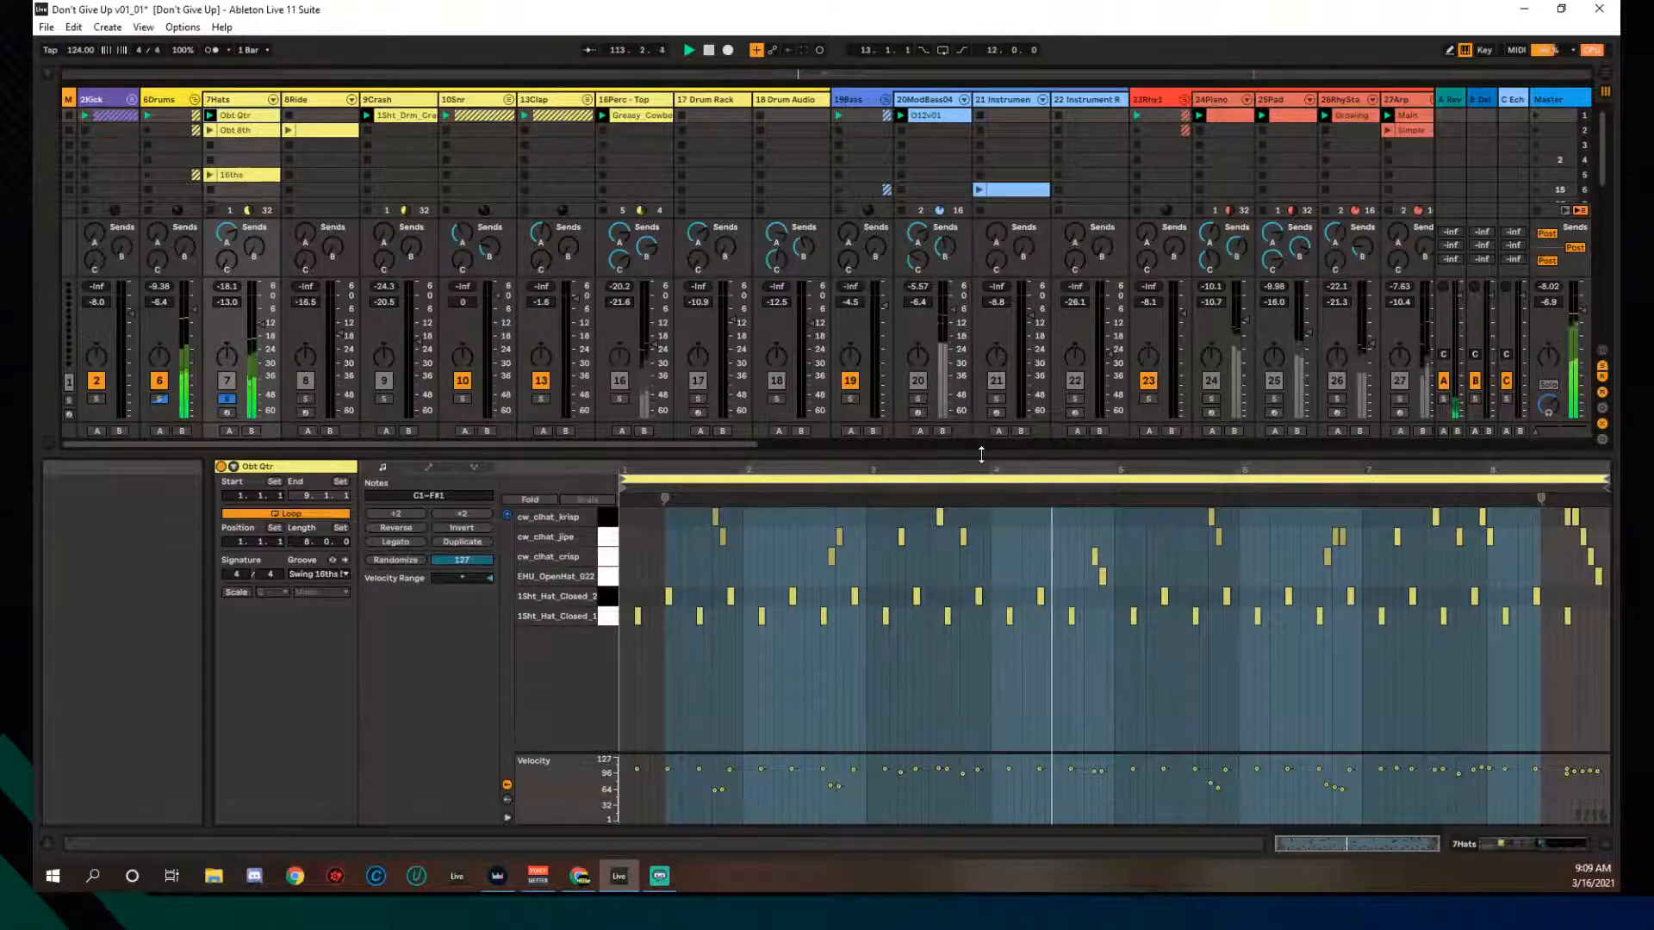
drag(982, 458, 978, 549)
click(209, 131)
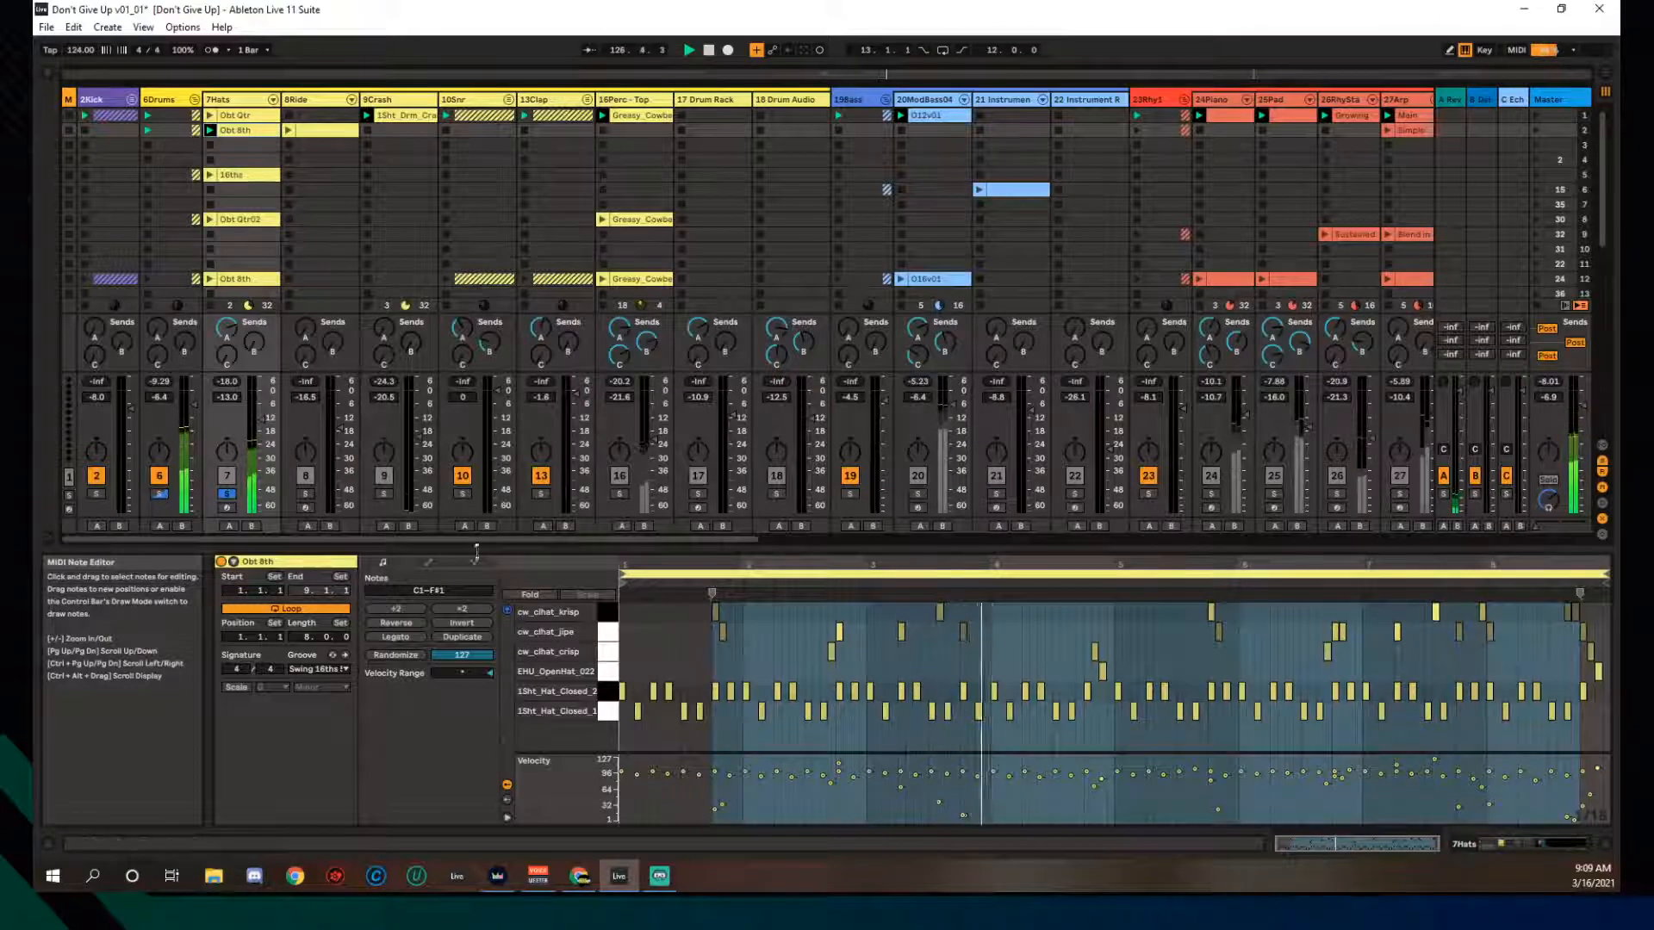
click(209, 175)
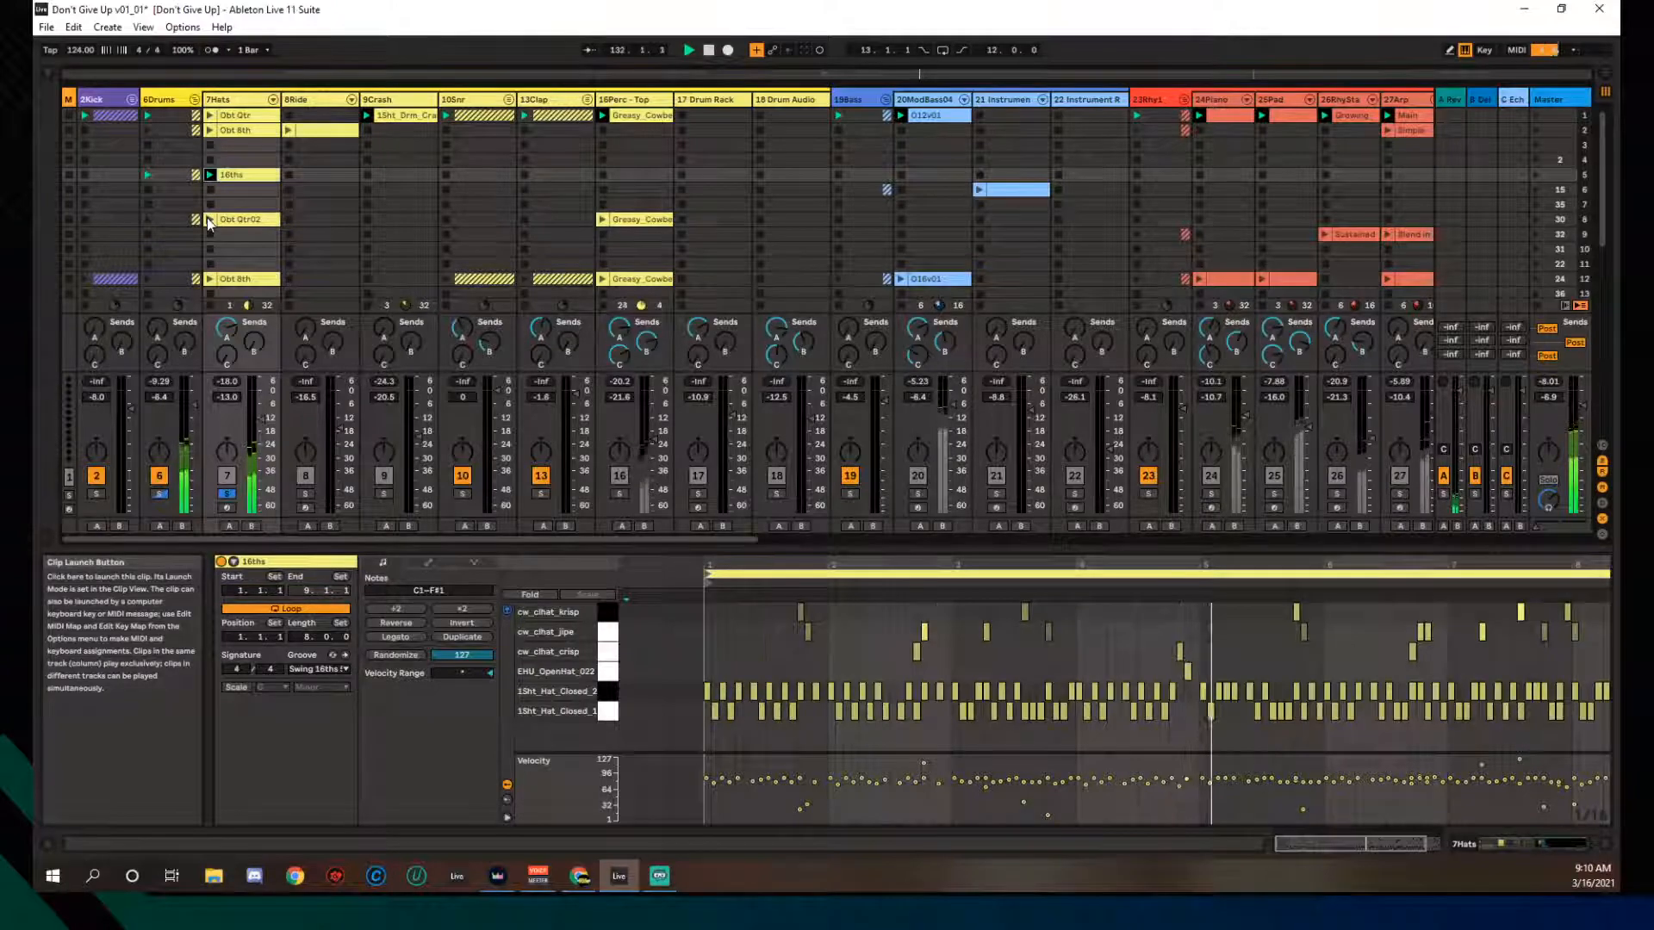
click(258, 220)
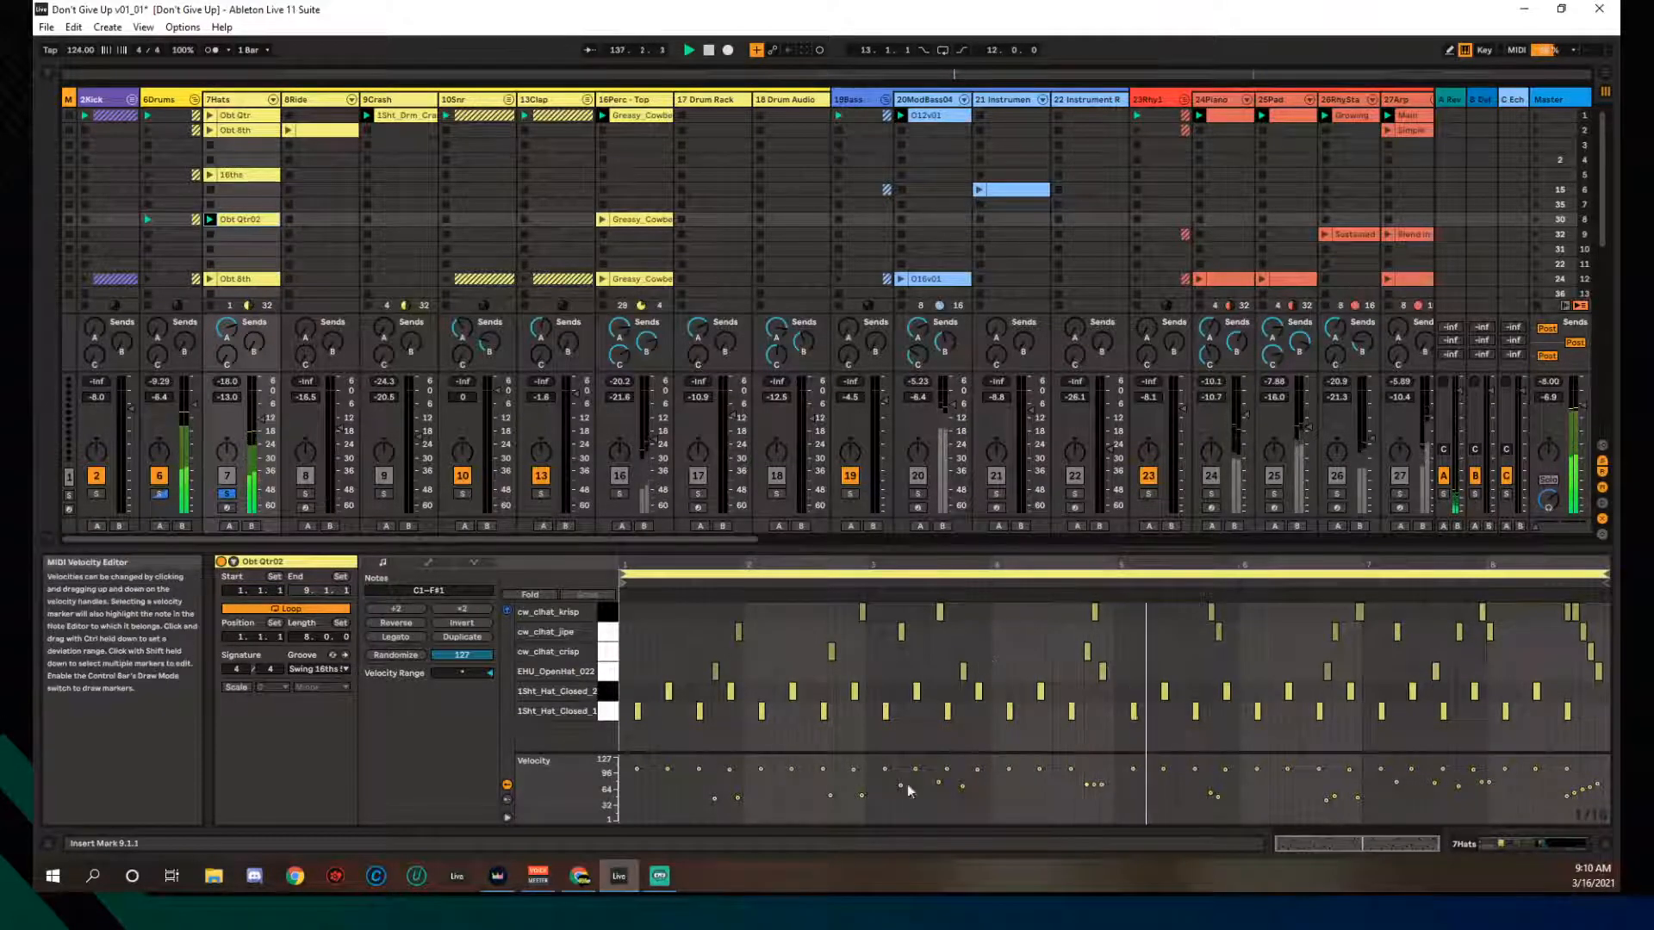
Step: Select all notes of the 1Sht_Hat_Closed_1 lane and of the 1Sht_Hat_Closed_2 lane in the Obt Qtr02 clip
click(607, 697)
click(608, 711)
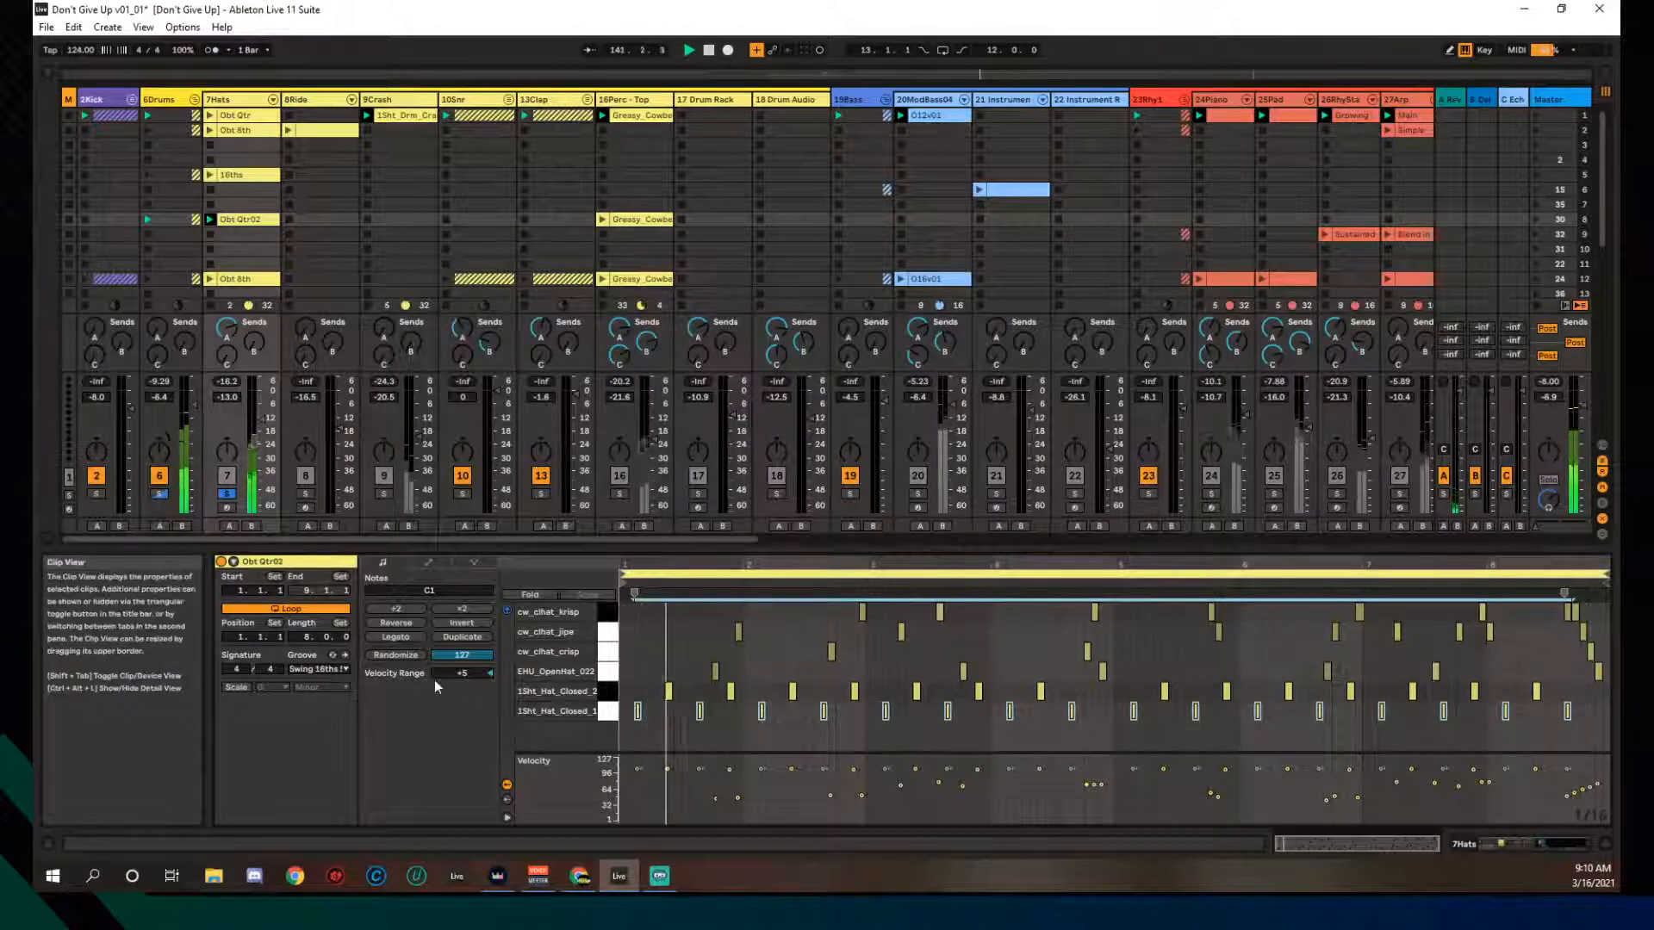
click(608, 692)
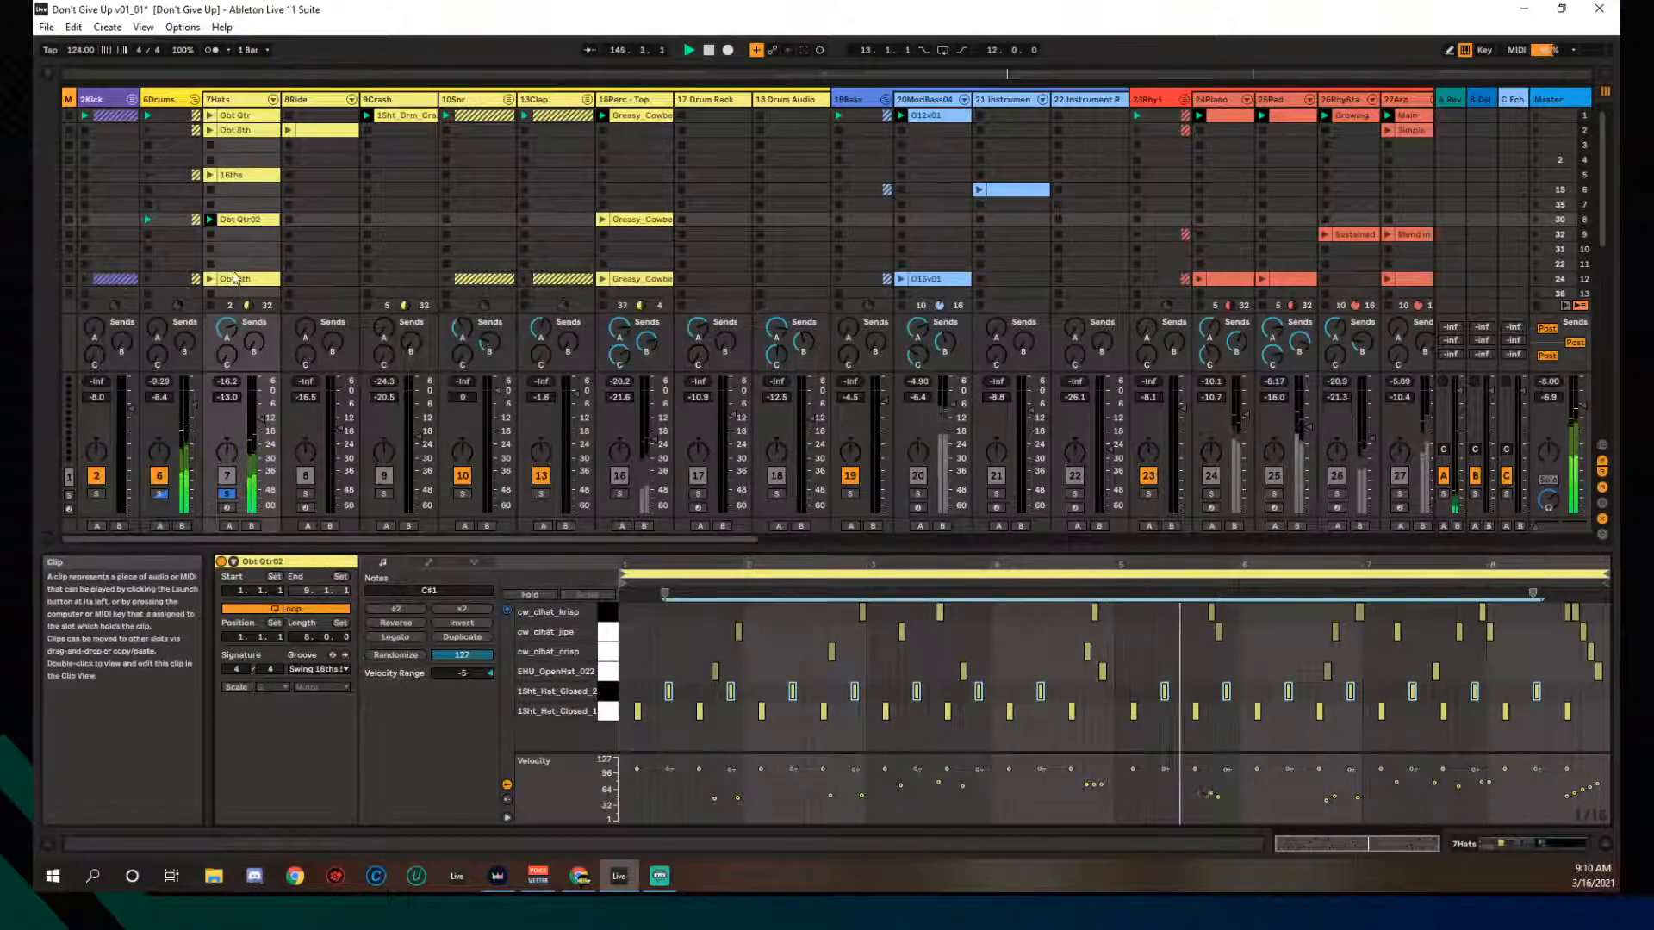
Step: Launch the row 12 Obt 8th clip on 7Hats and stop that track's playback
scroll(259, 250, down, 1)
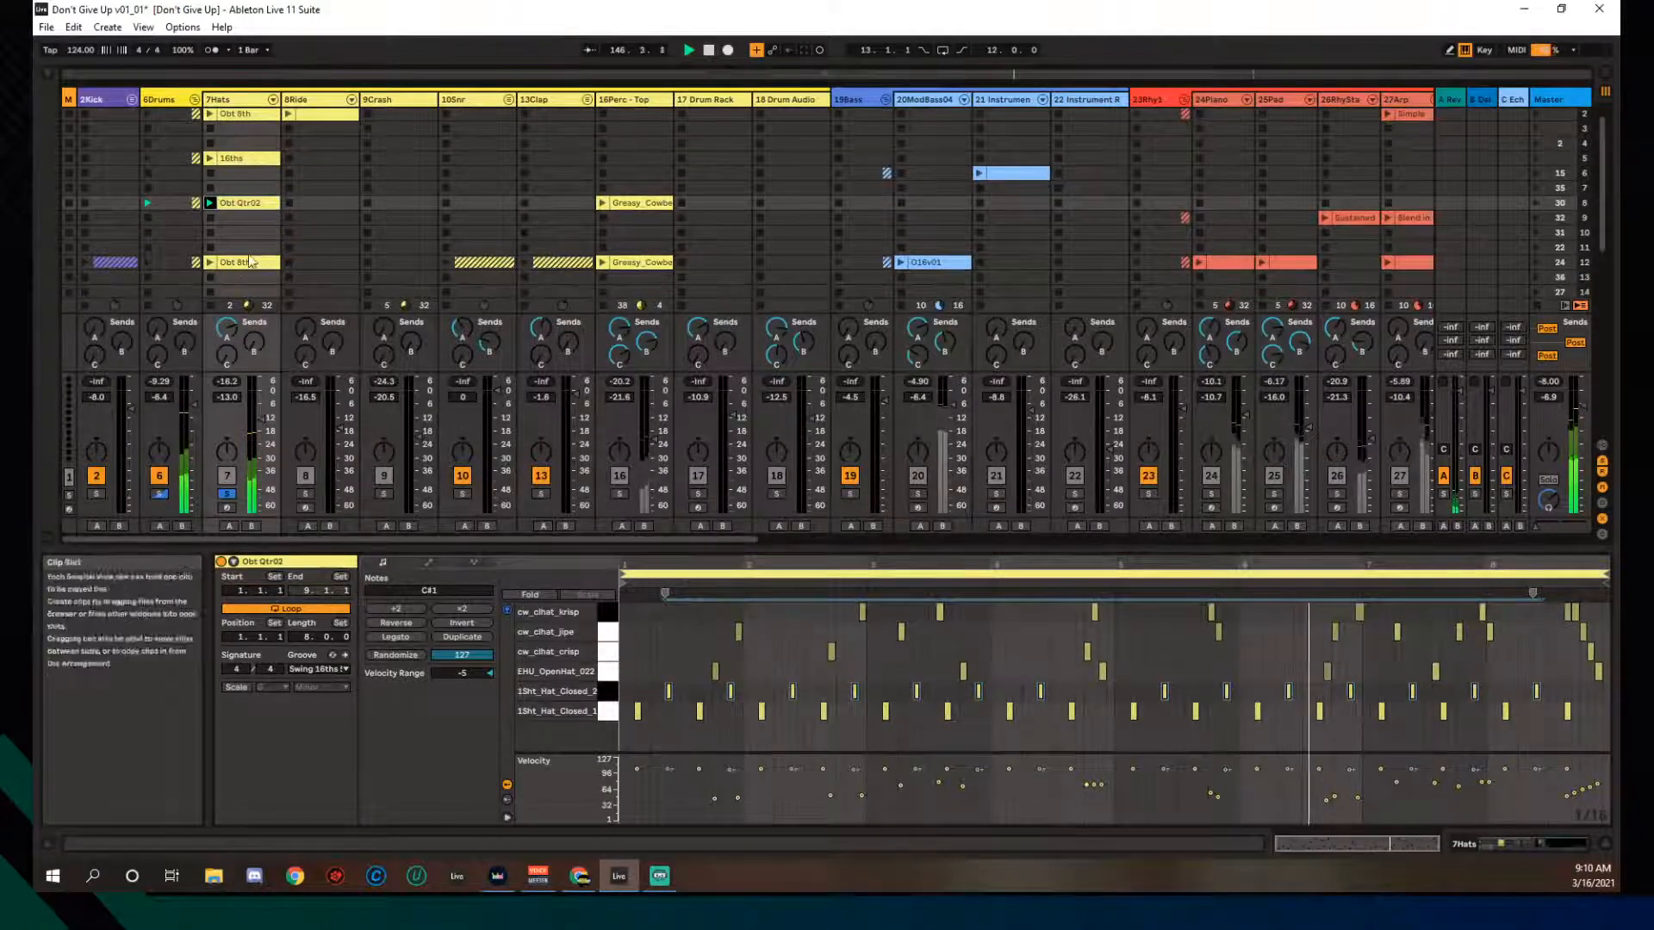
click(212, 263)
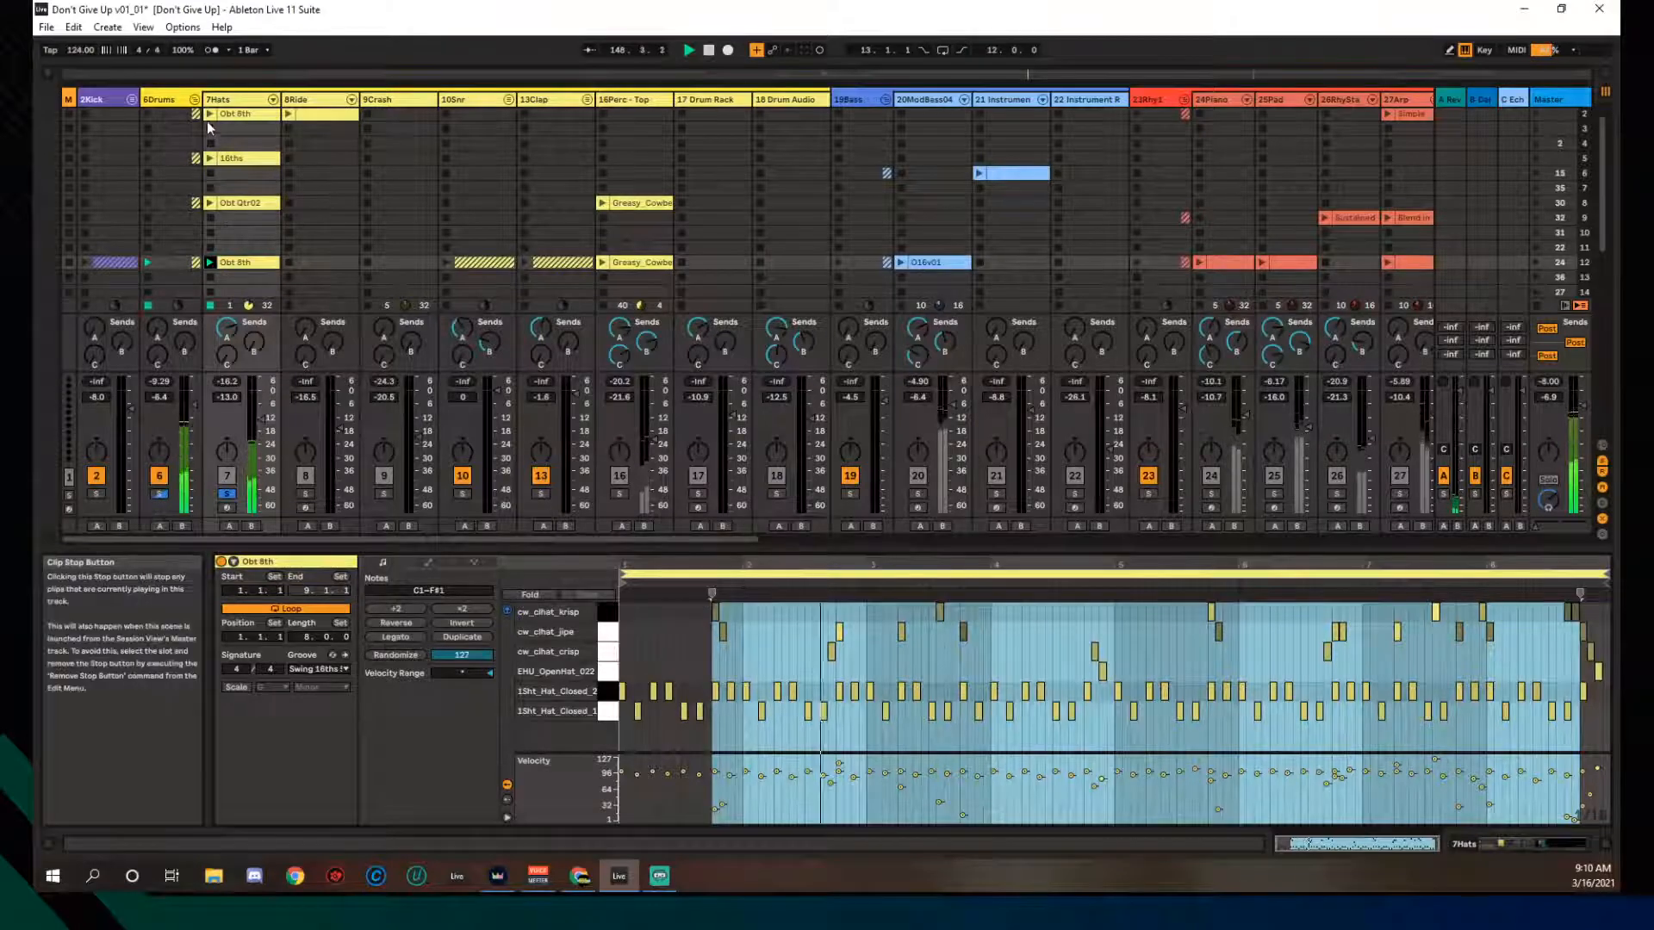
scroll(262, 220, up, 1)
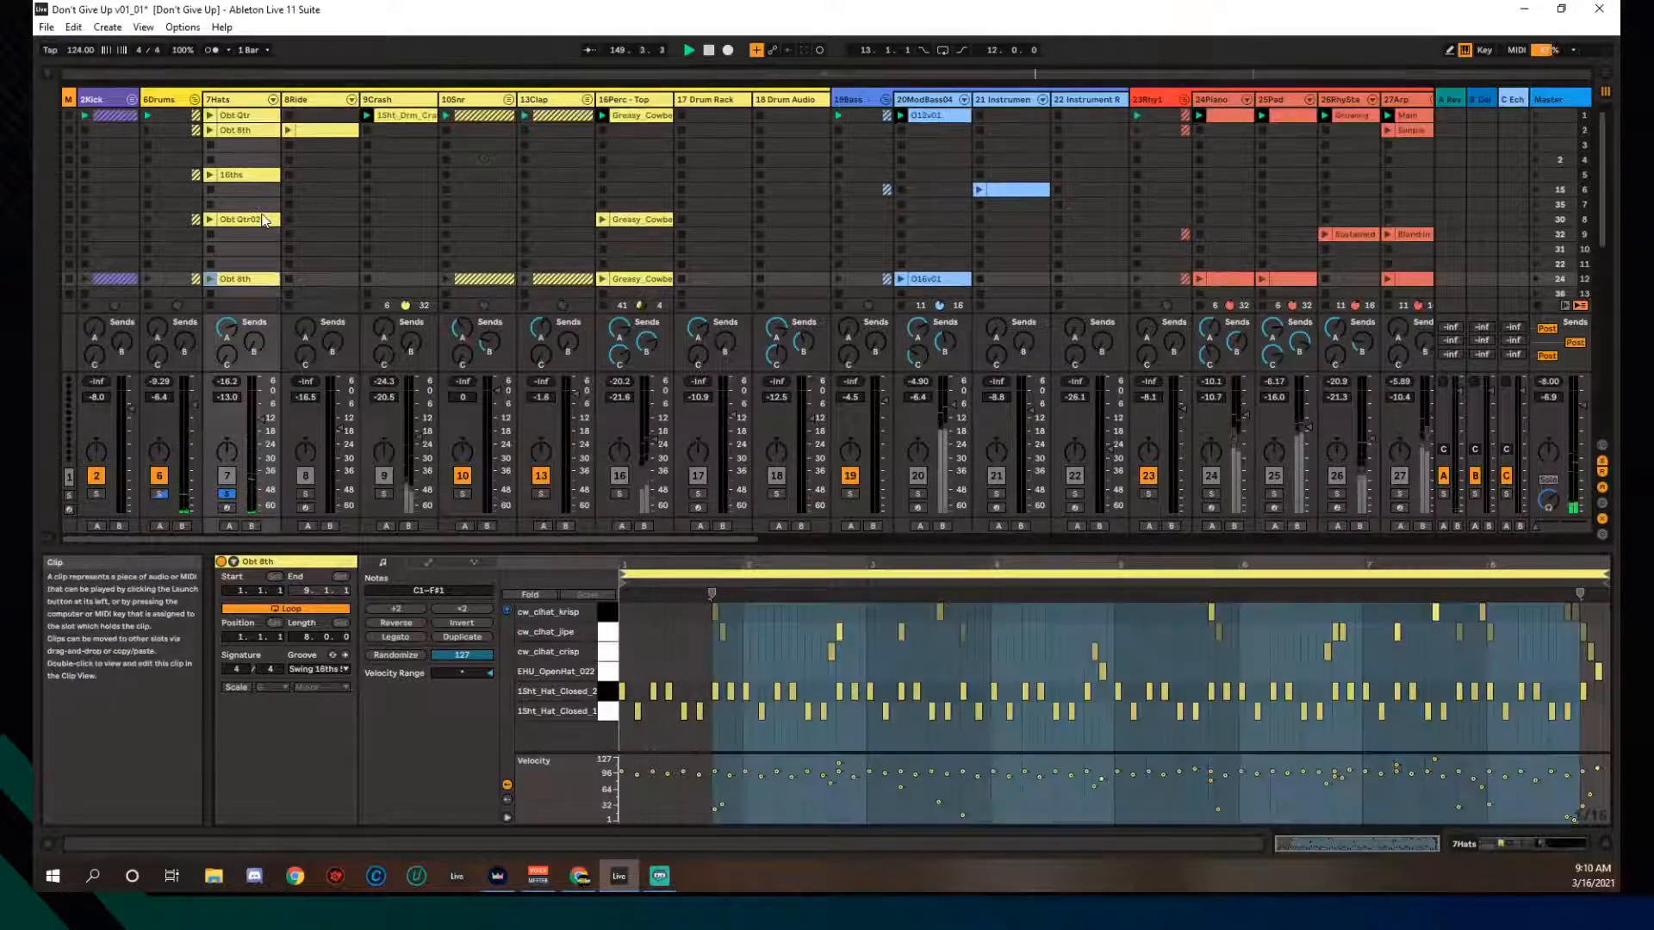
Step: Launch scene 23 in row 15 and turn off the solo on 7Hats
scroll(722, 279, down, 8)
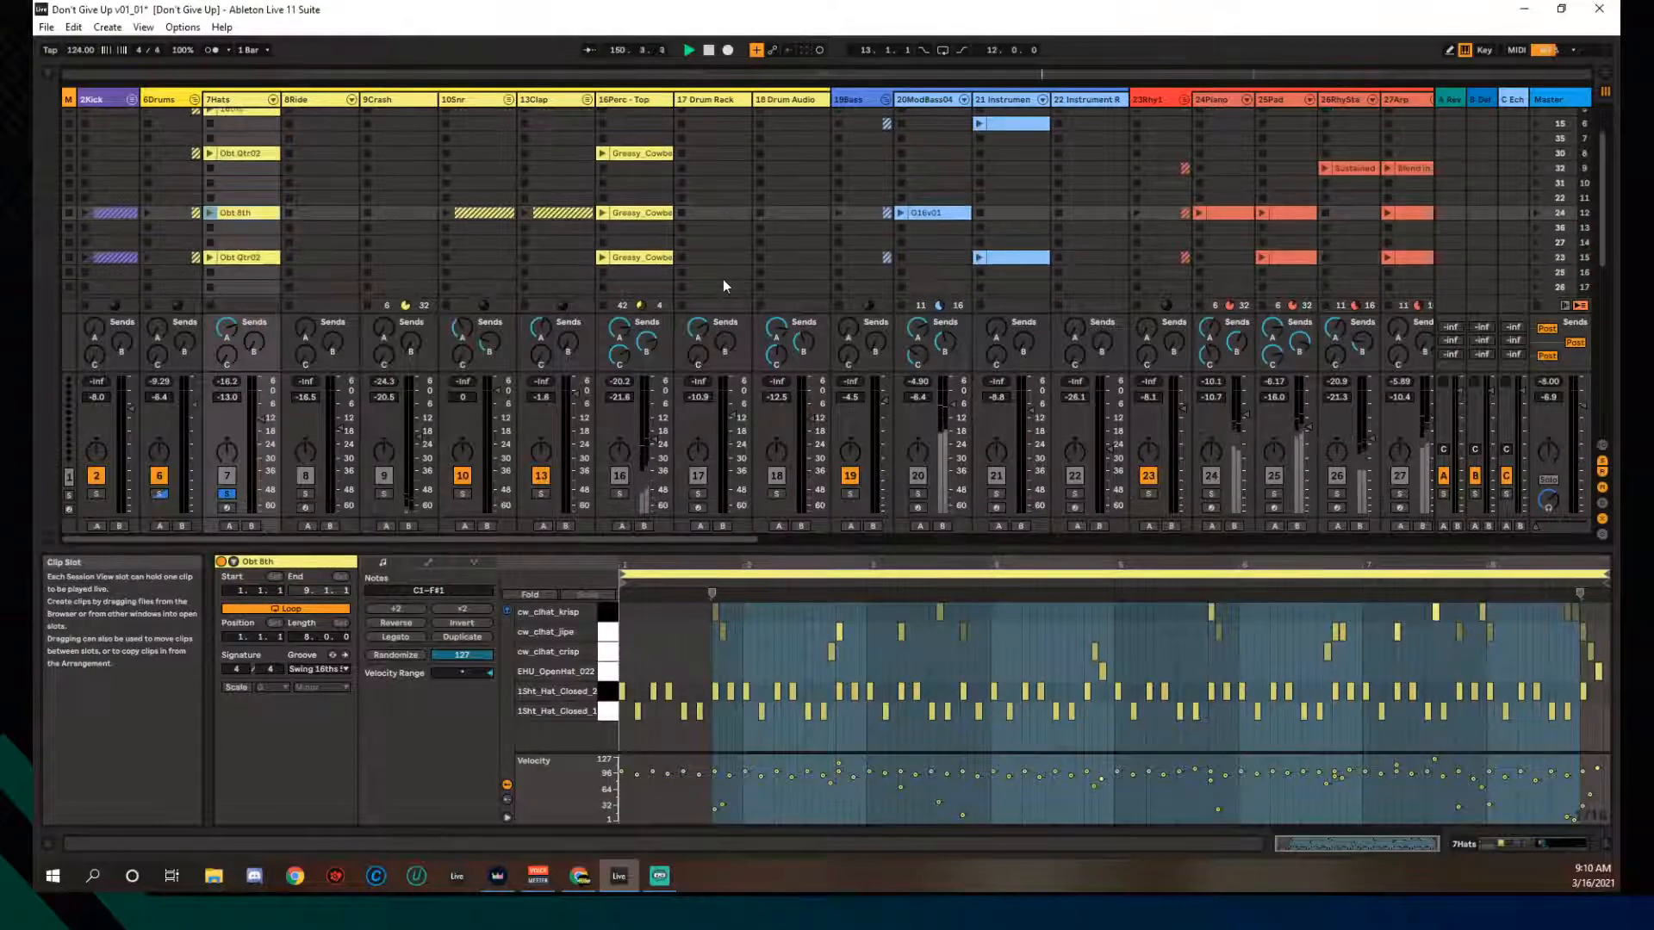
scroll(893, 276, down, 3)
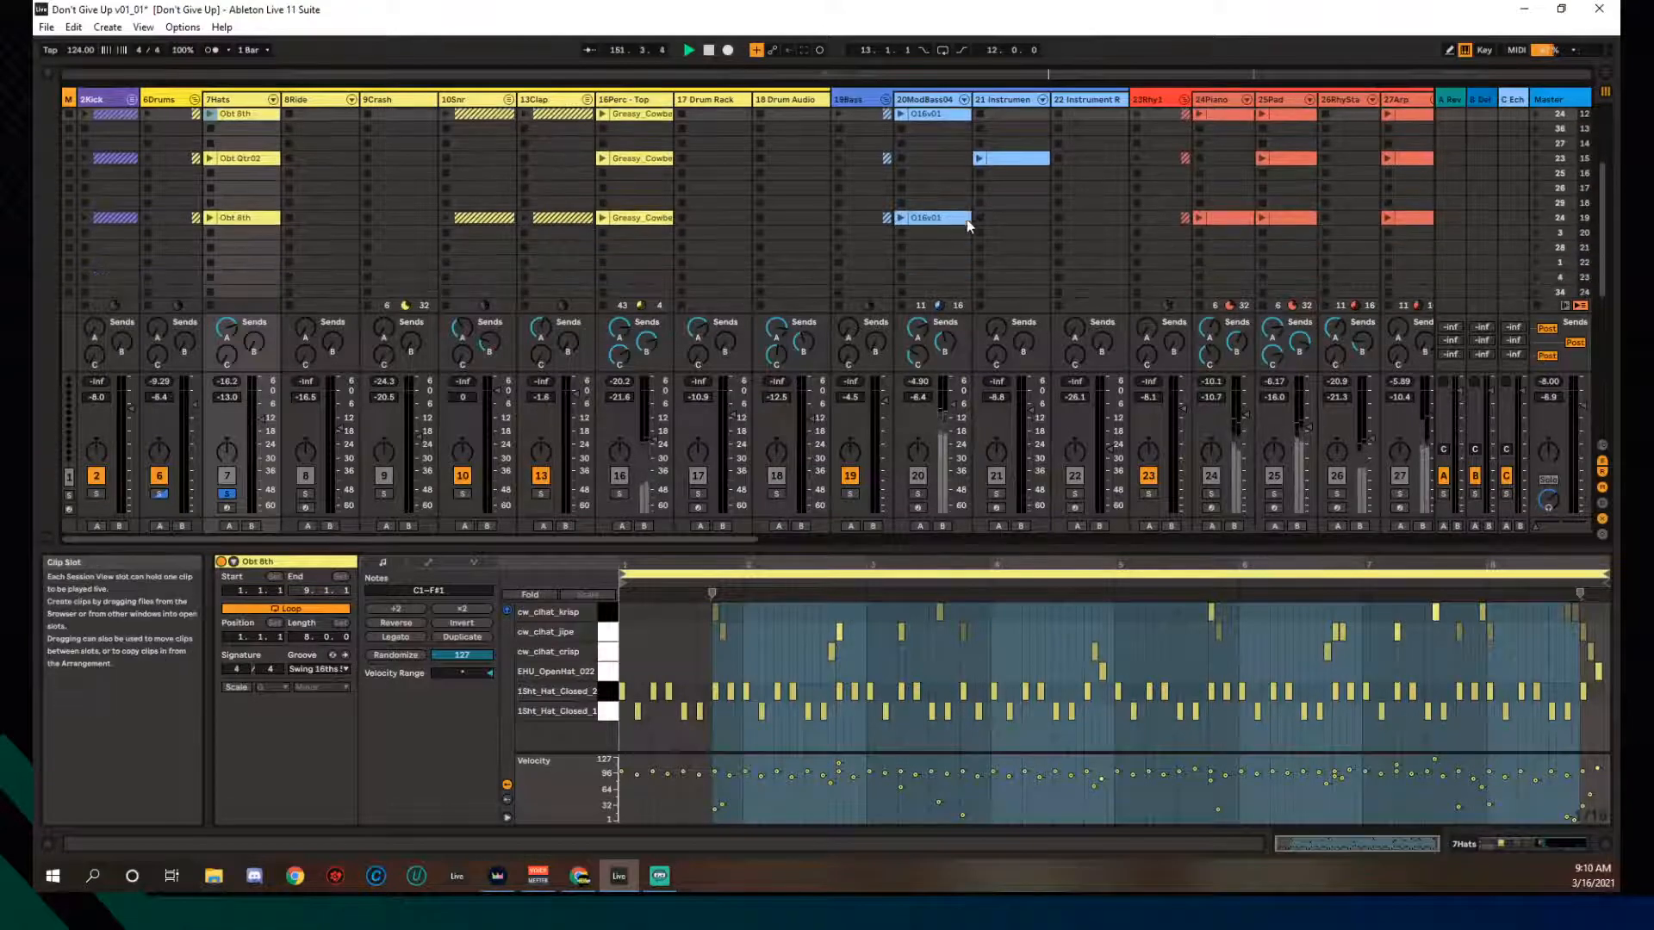
scroll(974, 222, up, 1)
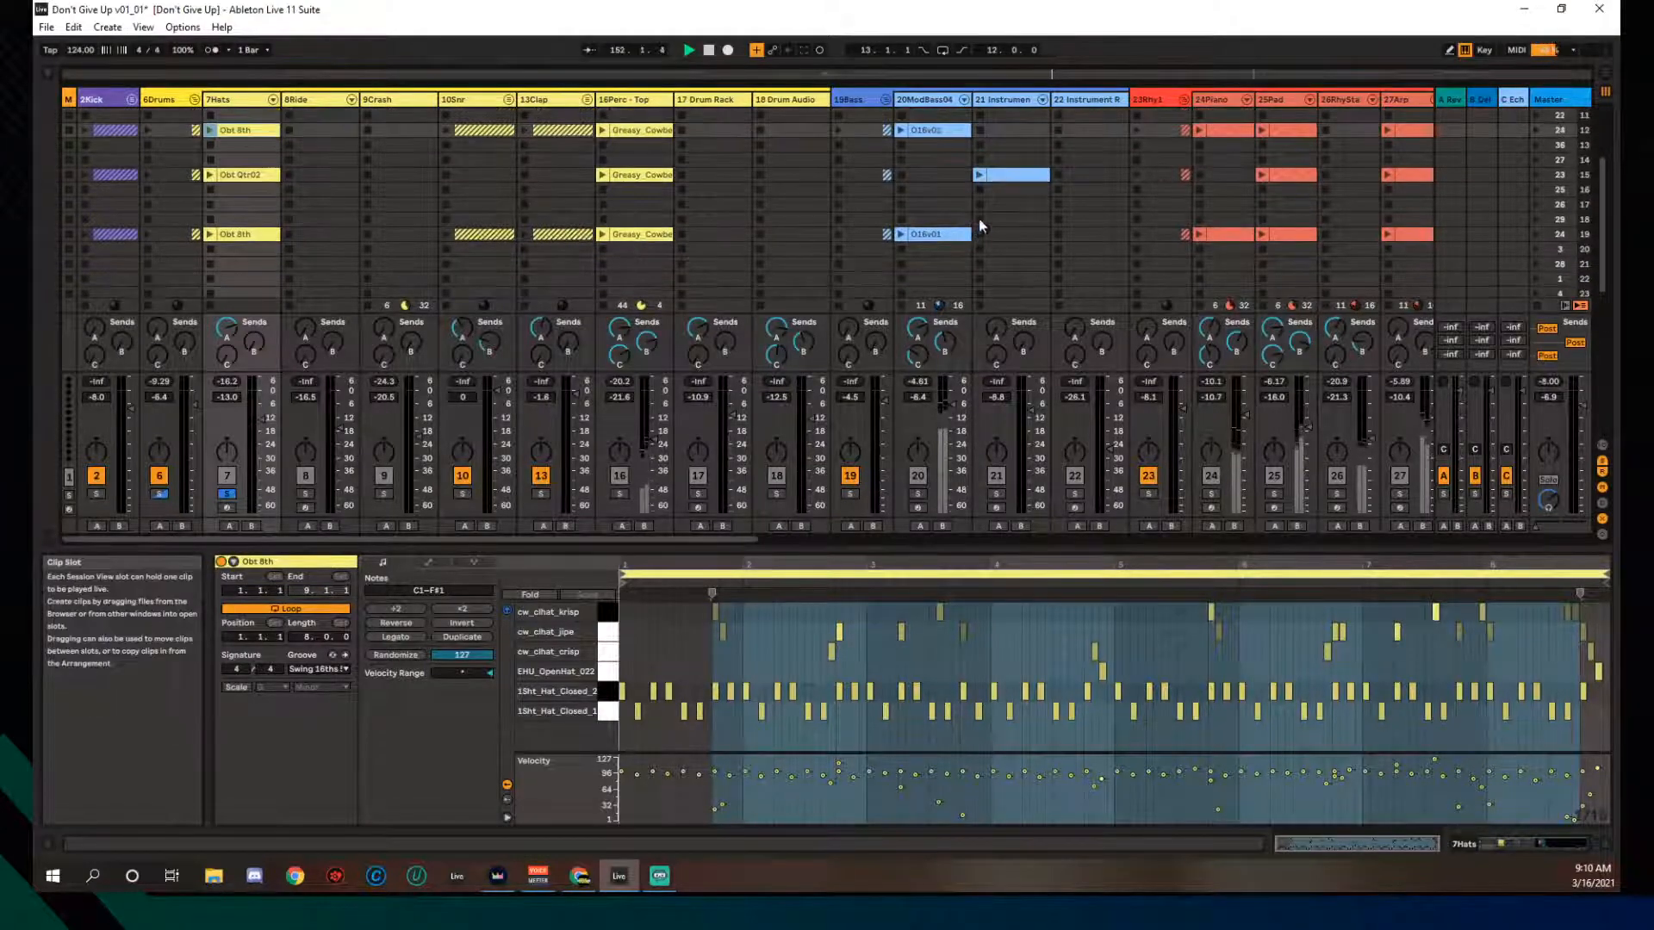
click(1535, 174)
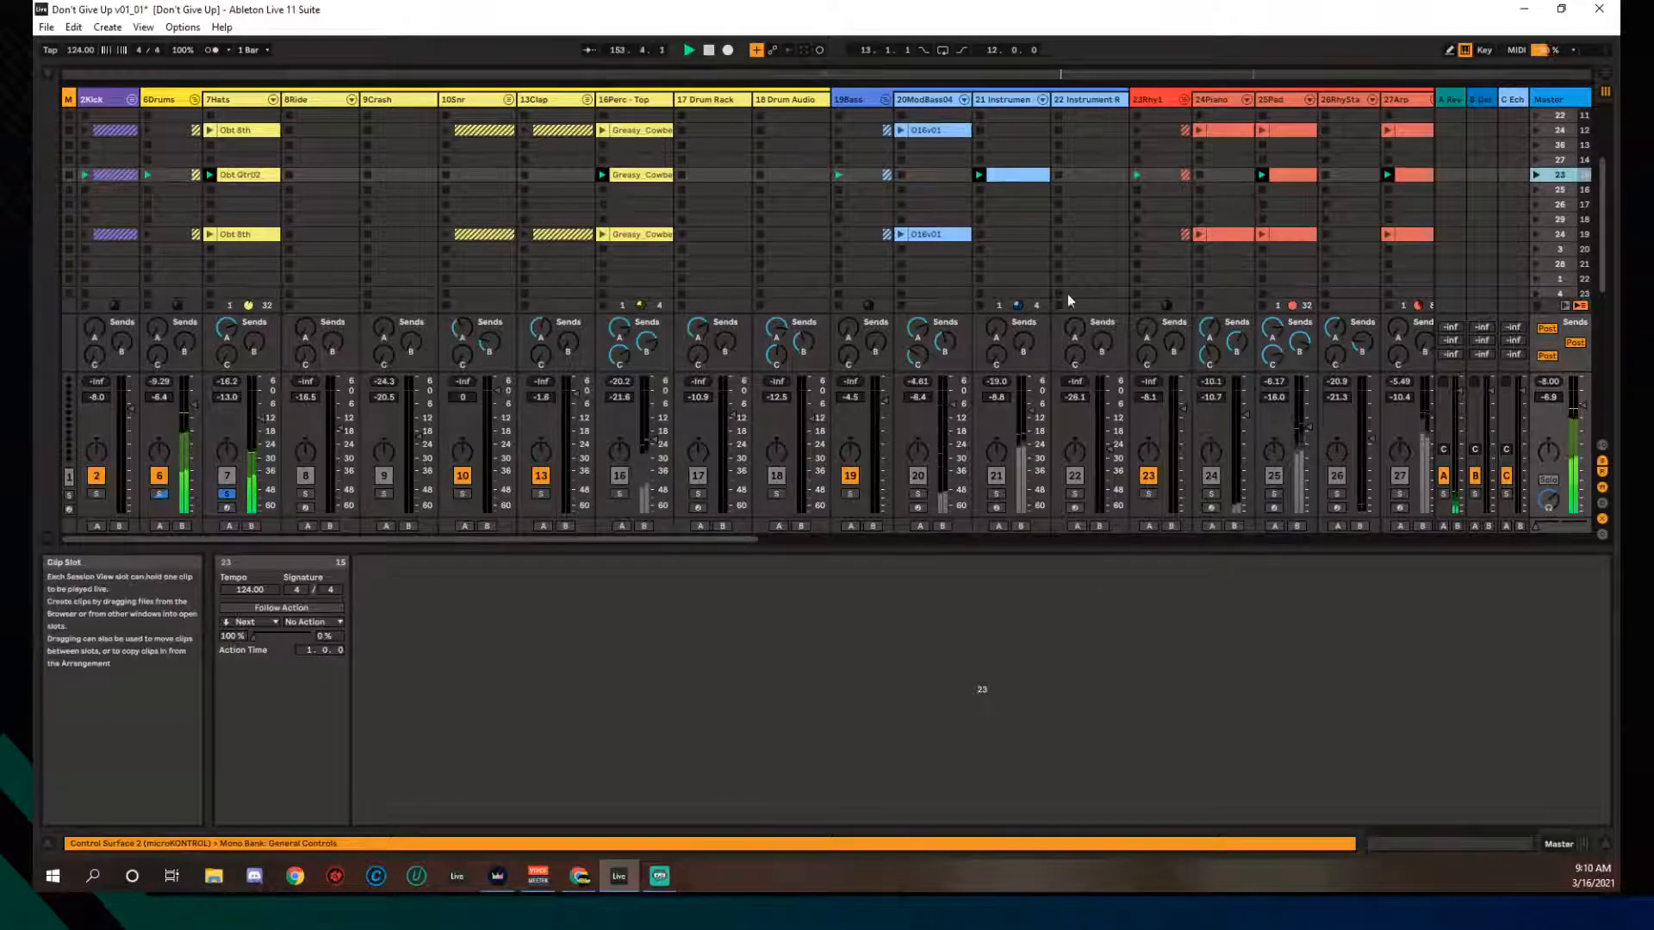
scroll(1067, 294, up, 1)
click(226, 494)
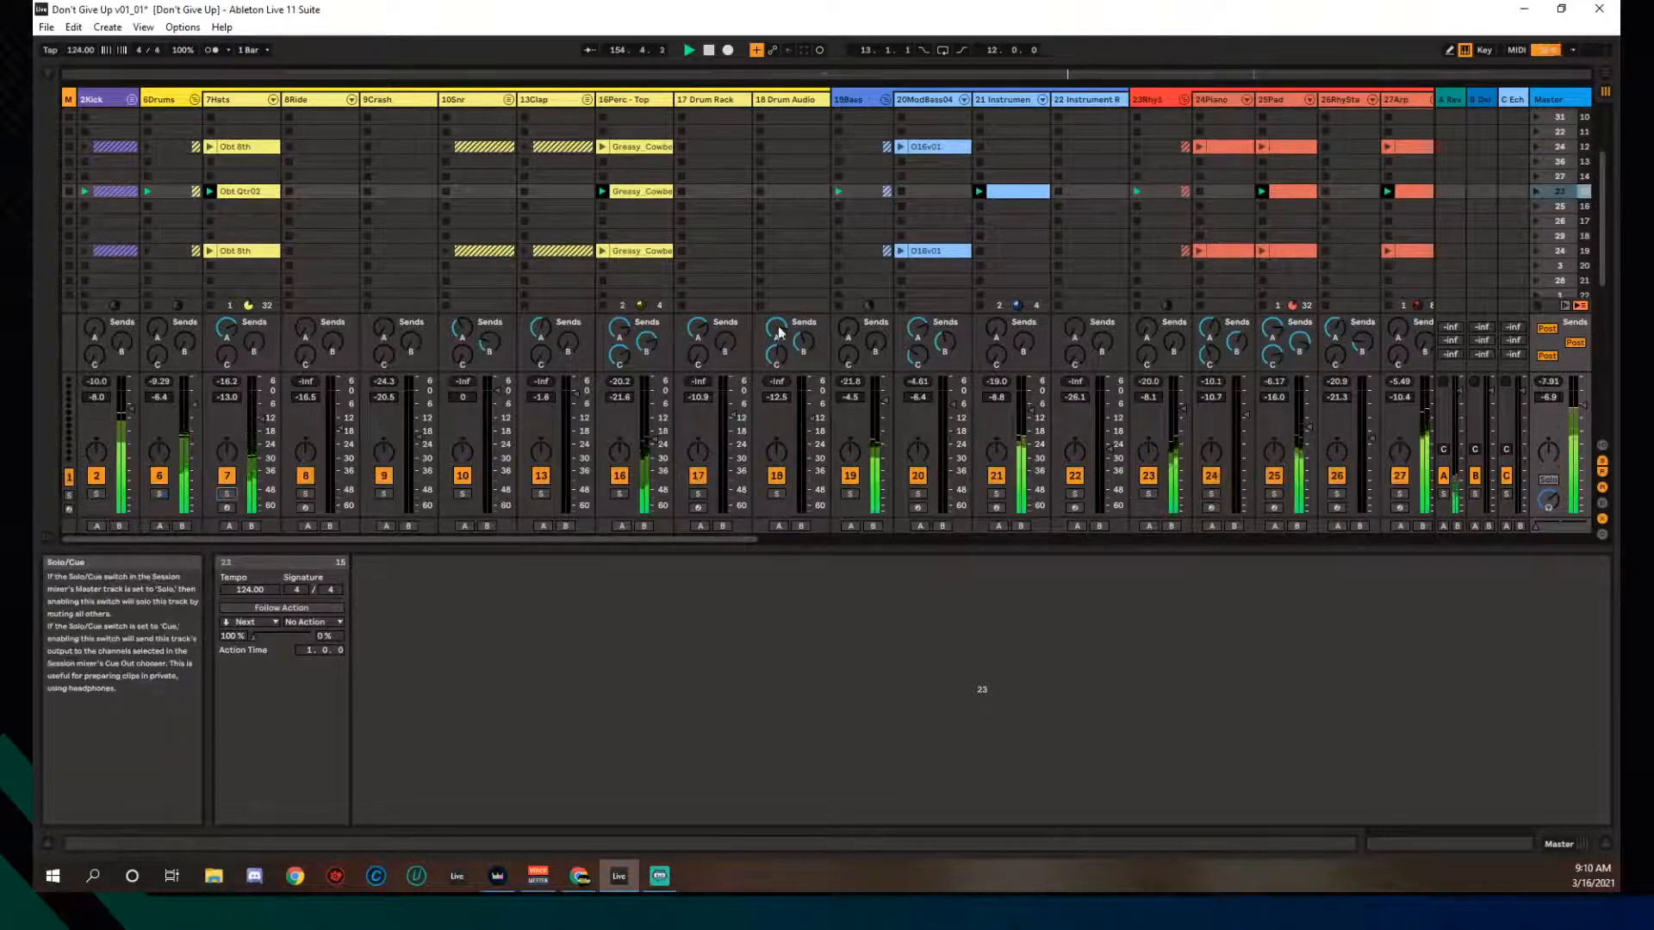
Step: Open the row 15 clips on track 21 and 25Pad to inspect their notes
click(1028, 193)
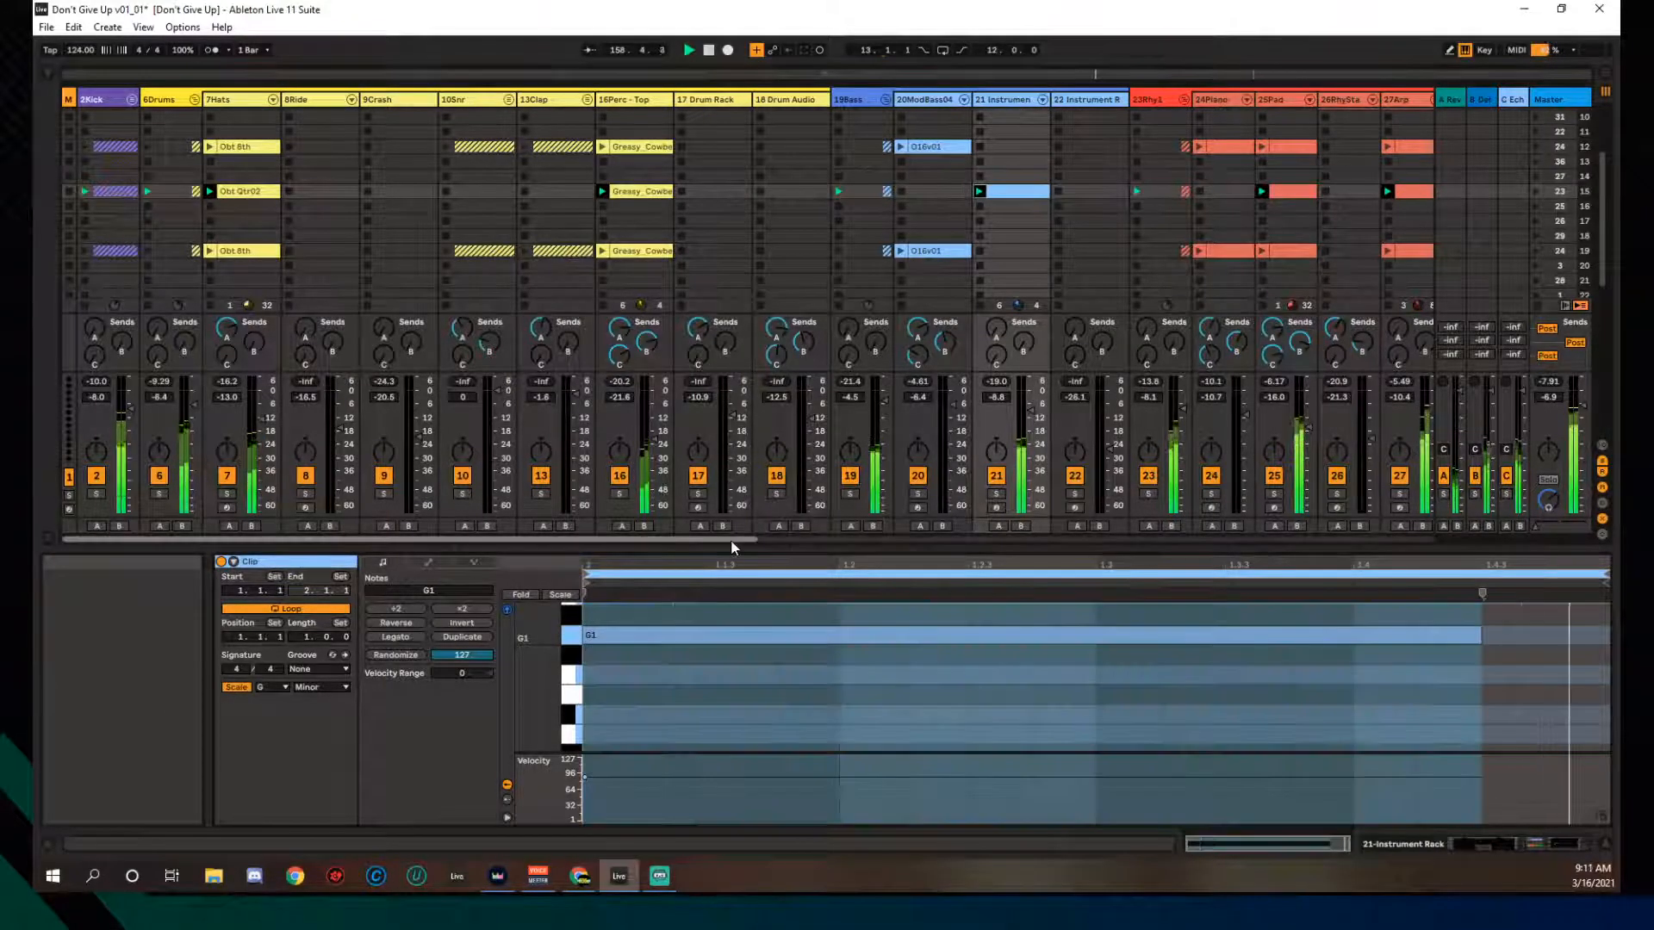
drag(731, 544, 938, 527)
click(795, 190)
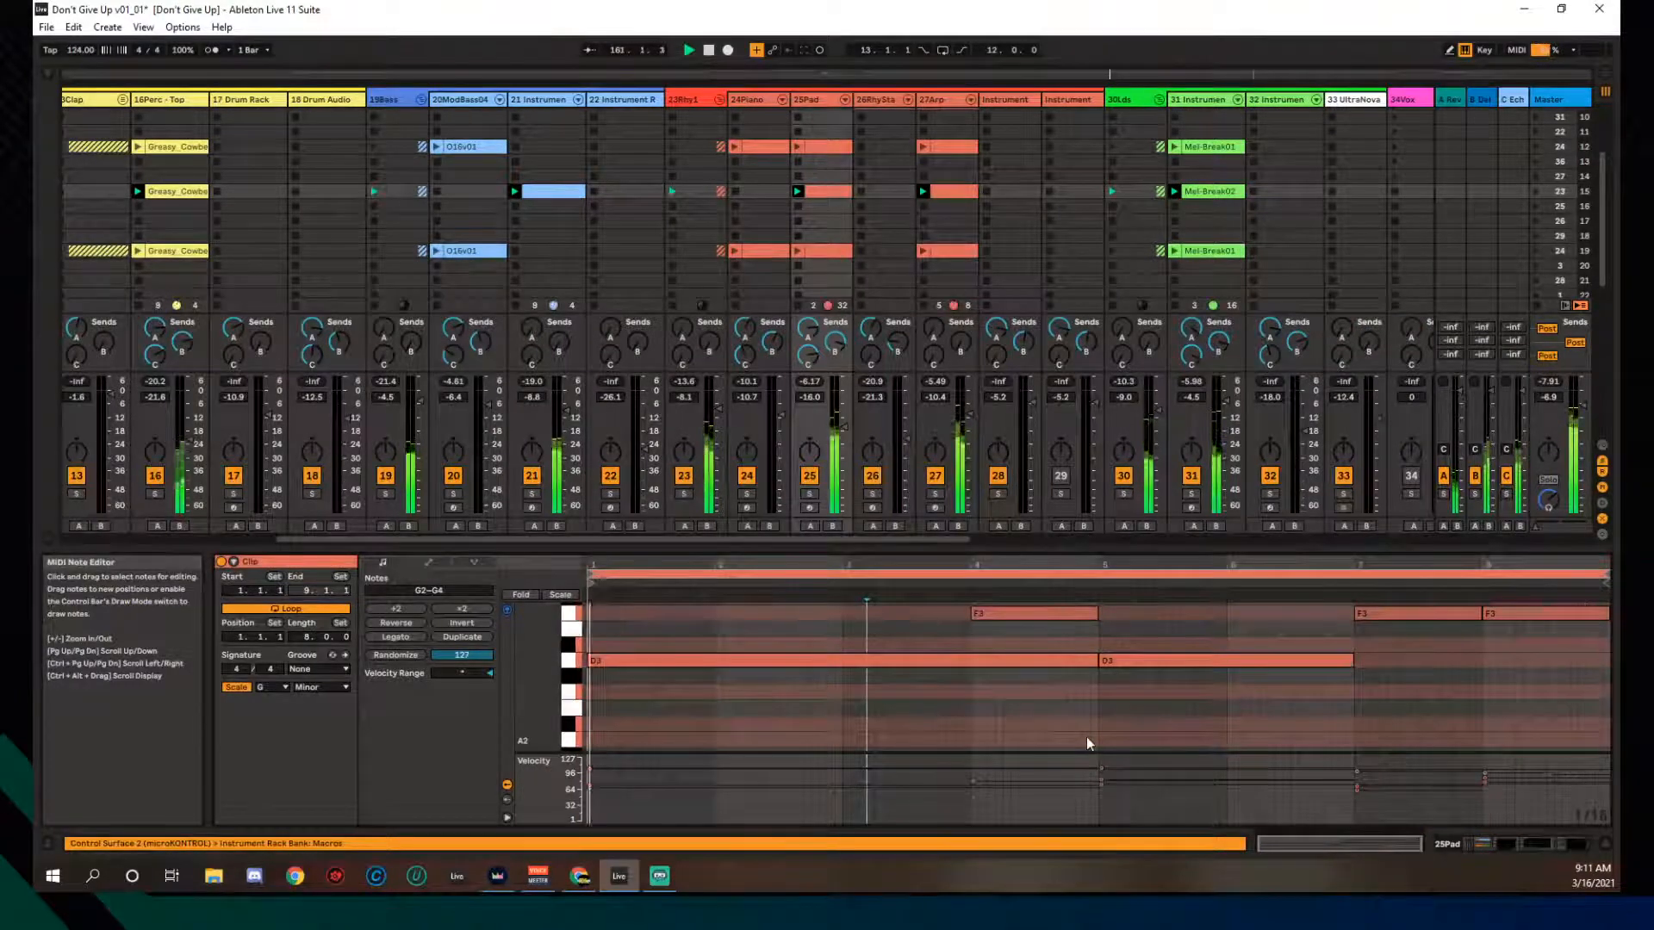
click(1100, 663)
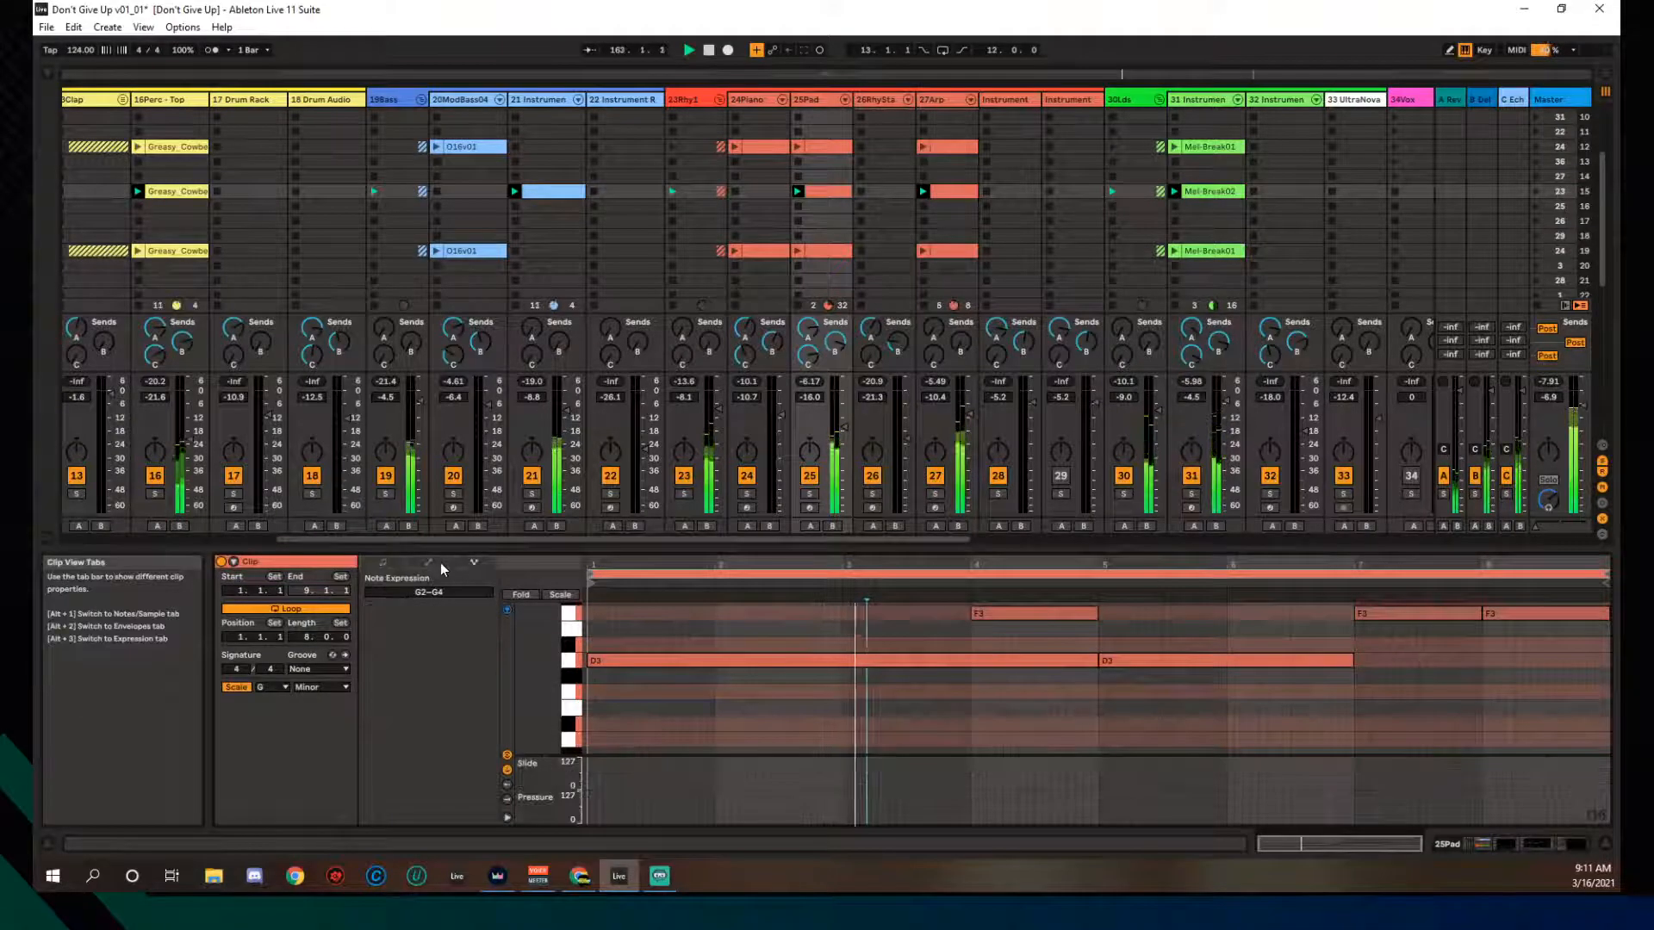
Step: Show the pad clip's Unison Detune automation envelope for the Johnny's Soft Pad device
click(472, 565)
click(402, 592)
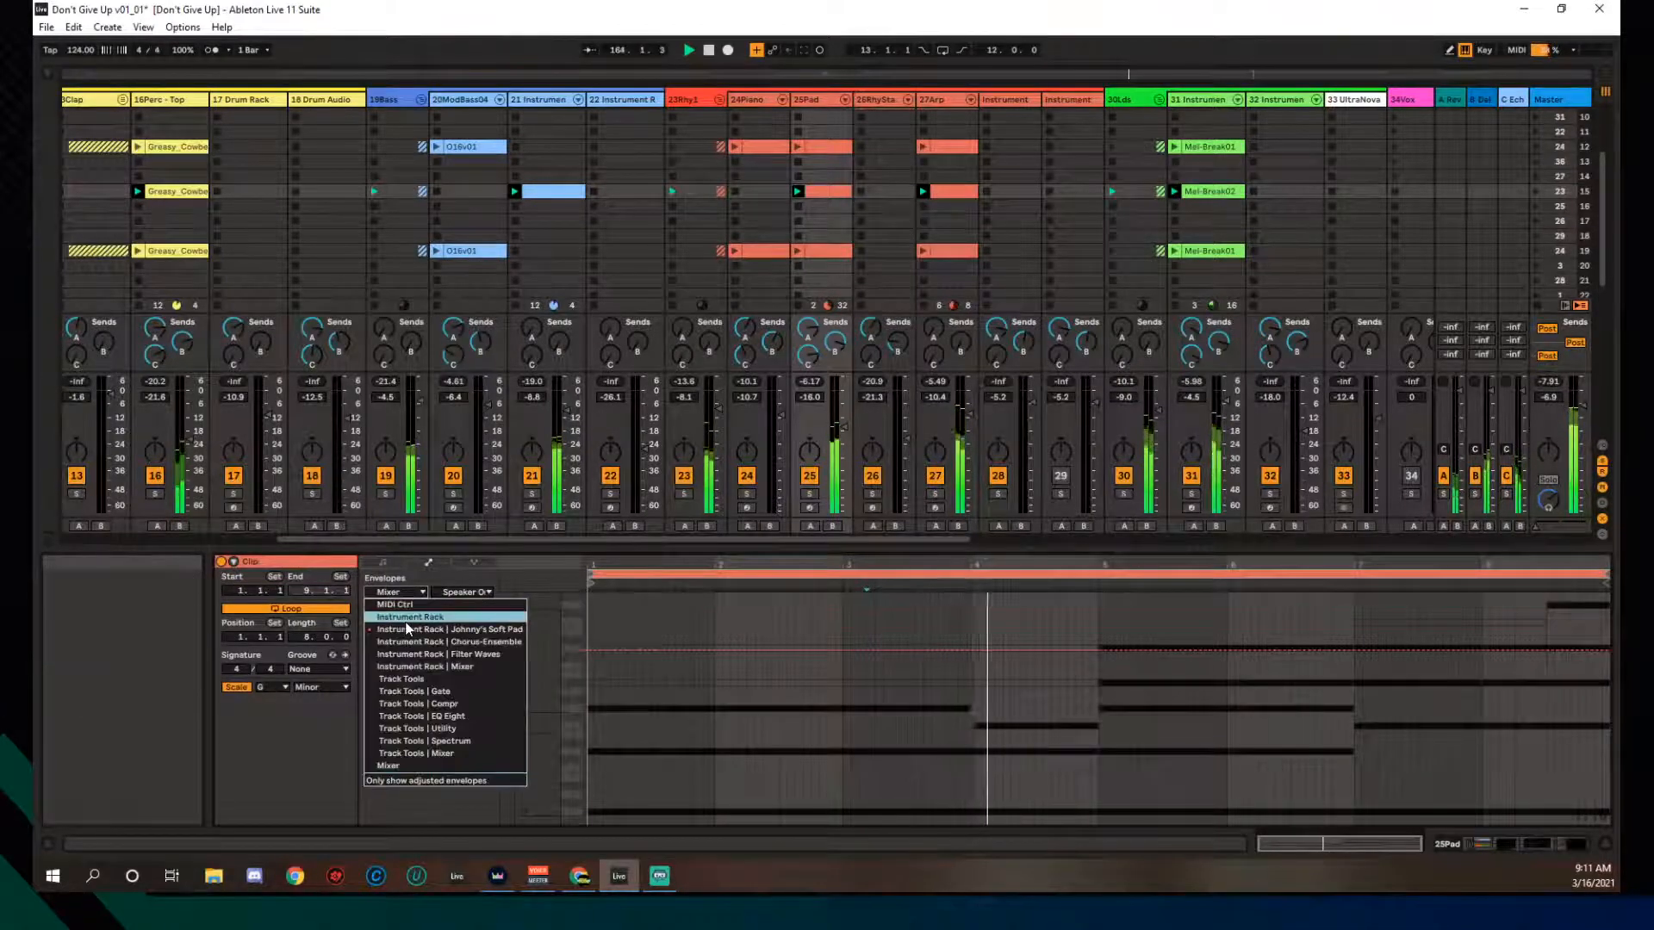
click(448, 628)
click(474, 593)
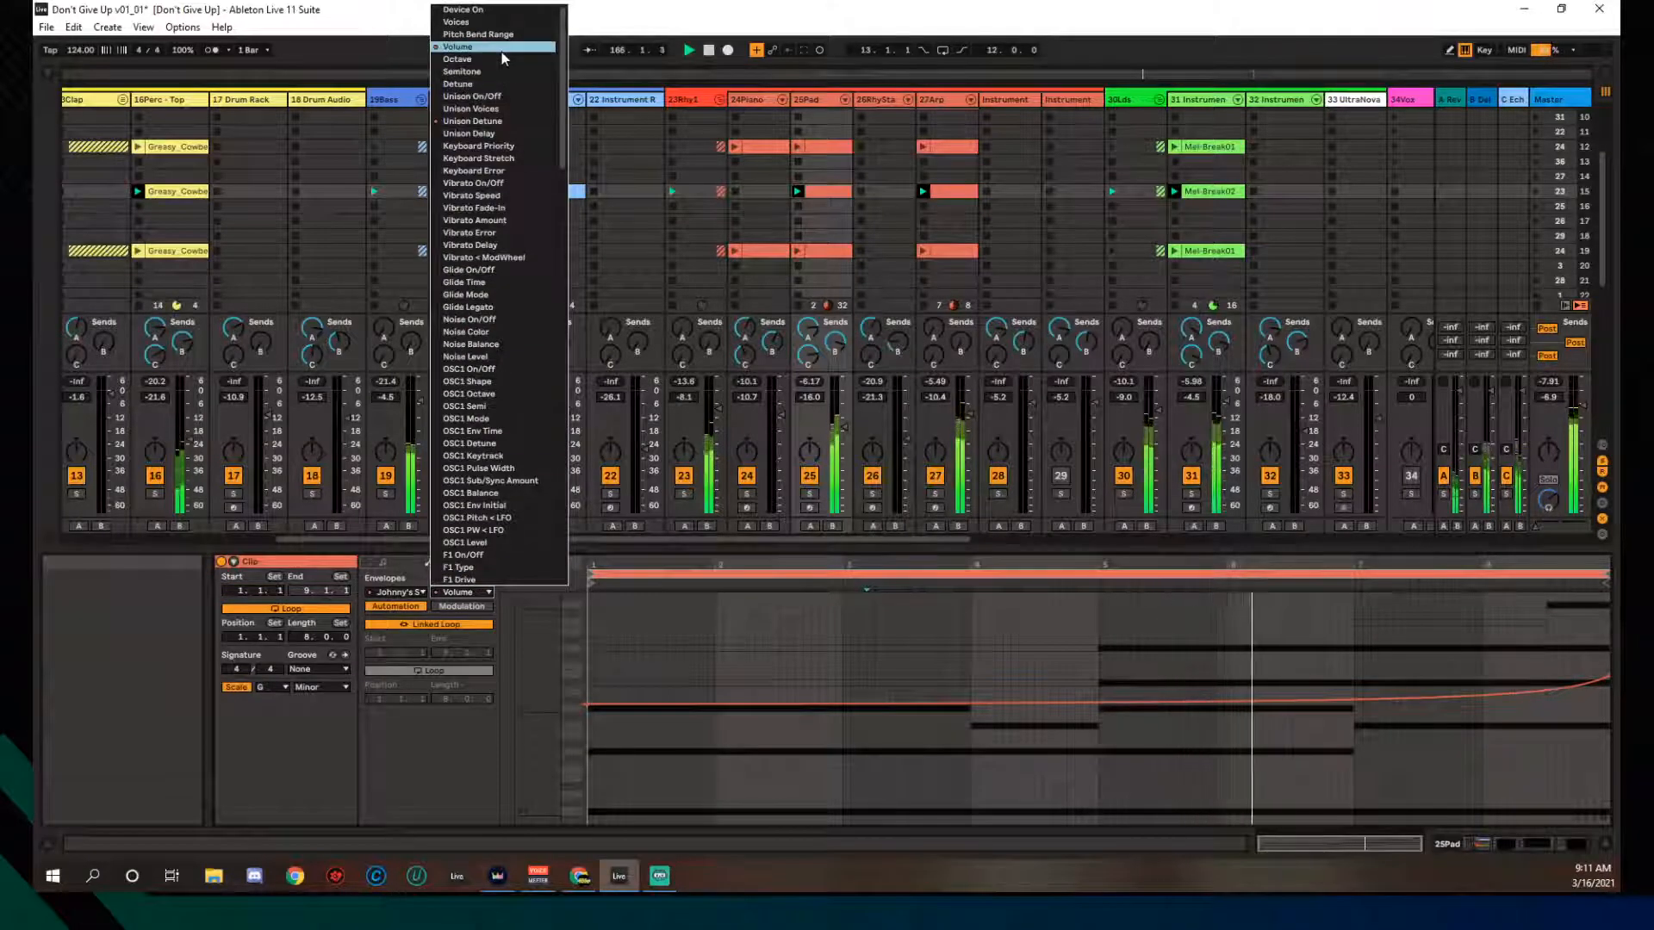
click(514, 121)
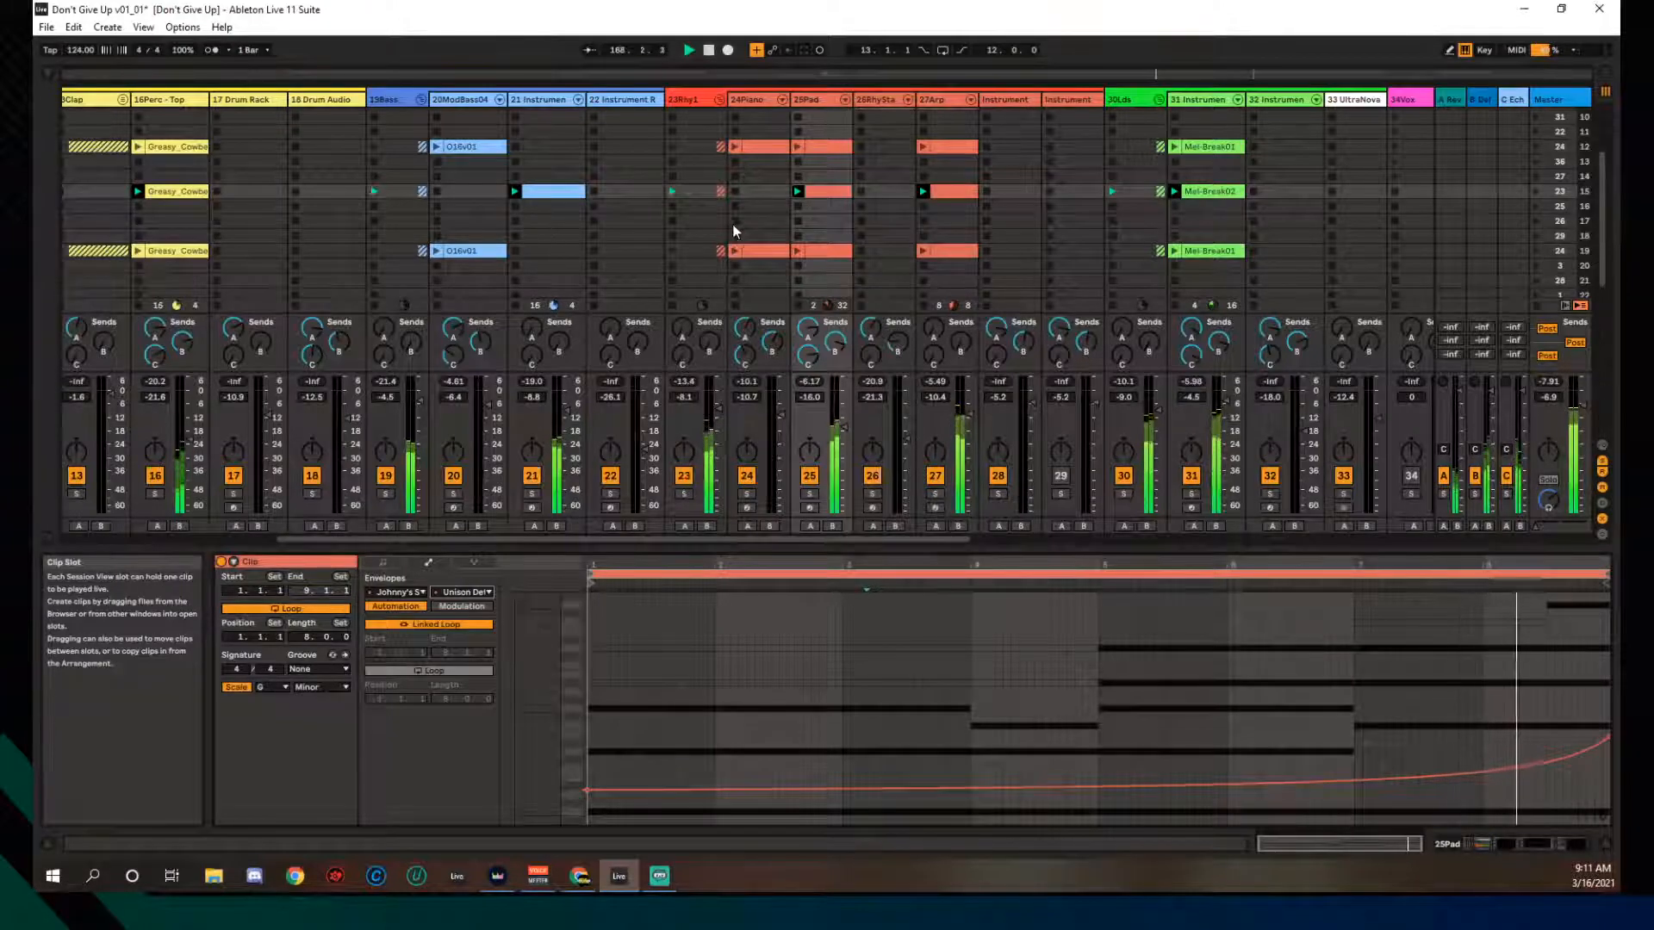
Step: Open the row 15 clip on 27Arp and show its Filter Freq automation envelope for the Basic Pluck Arp device
click(954, 198)
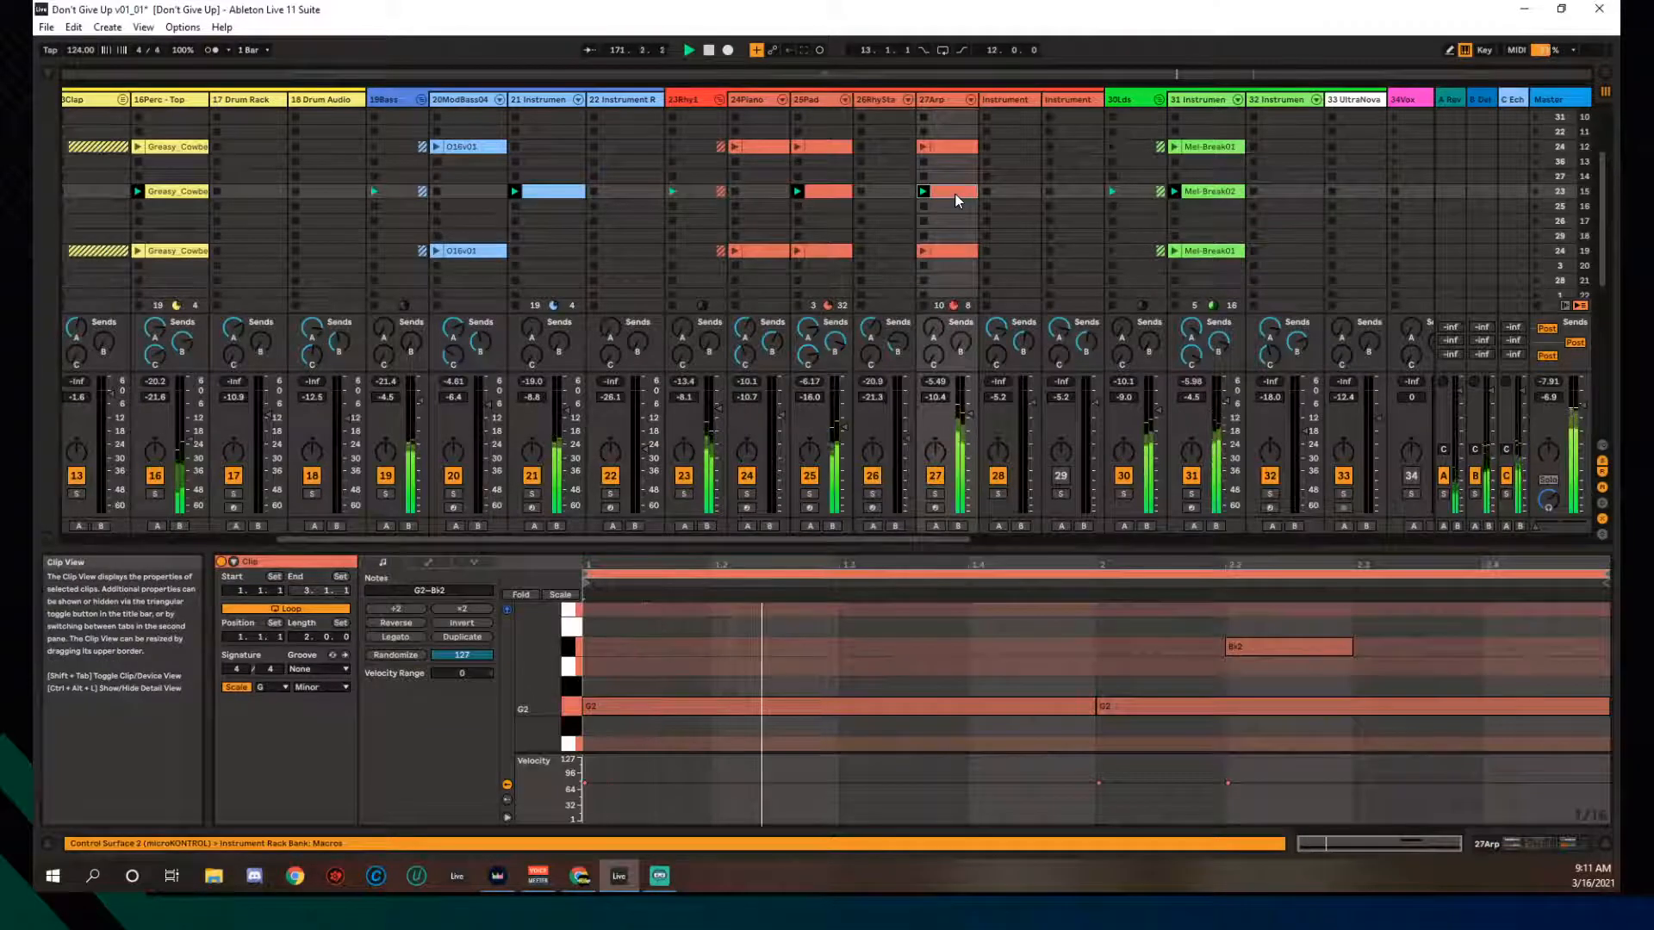
click(431, 562)
click(397, 591)
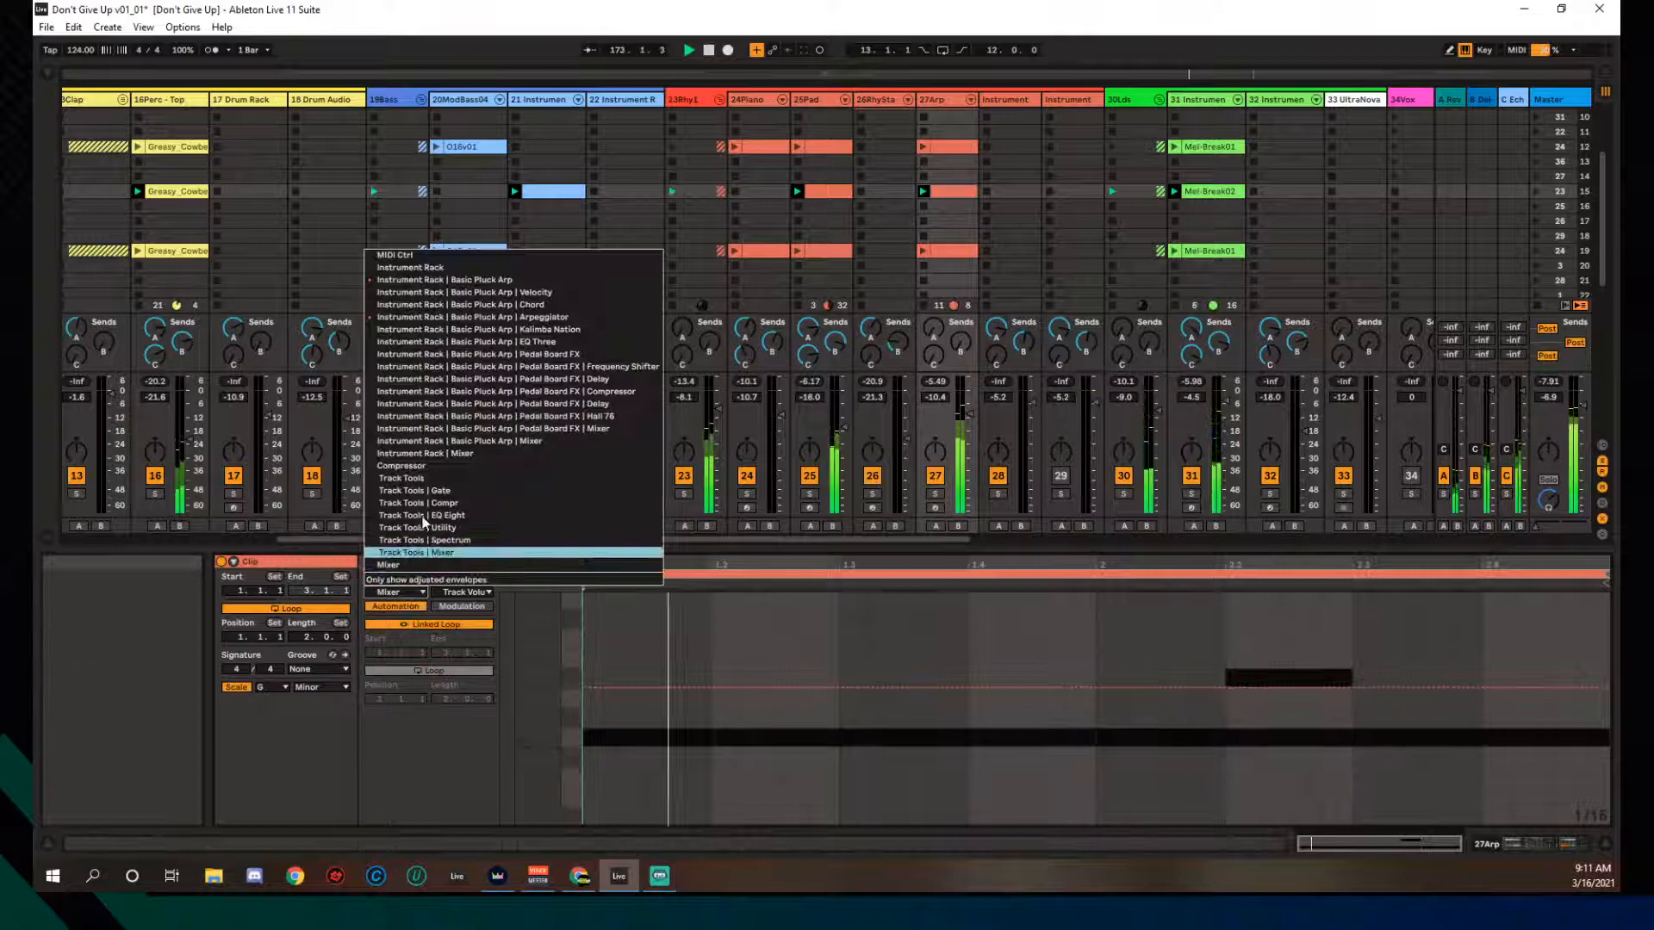
click(441, 280)
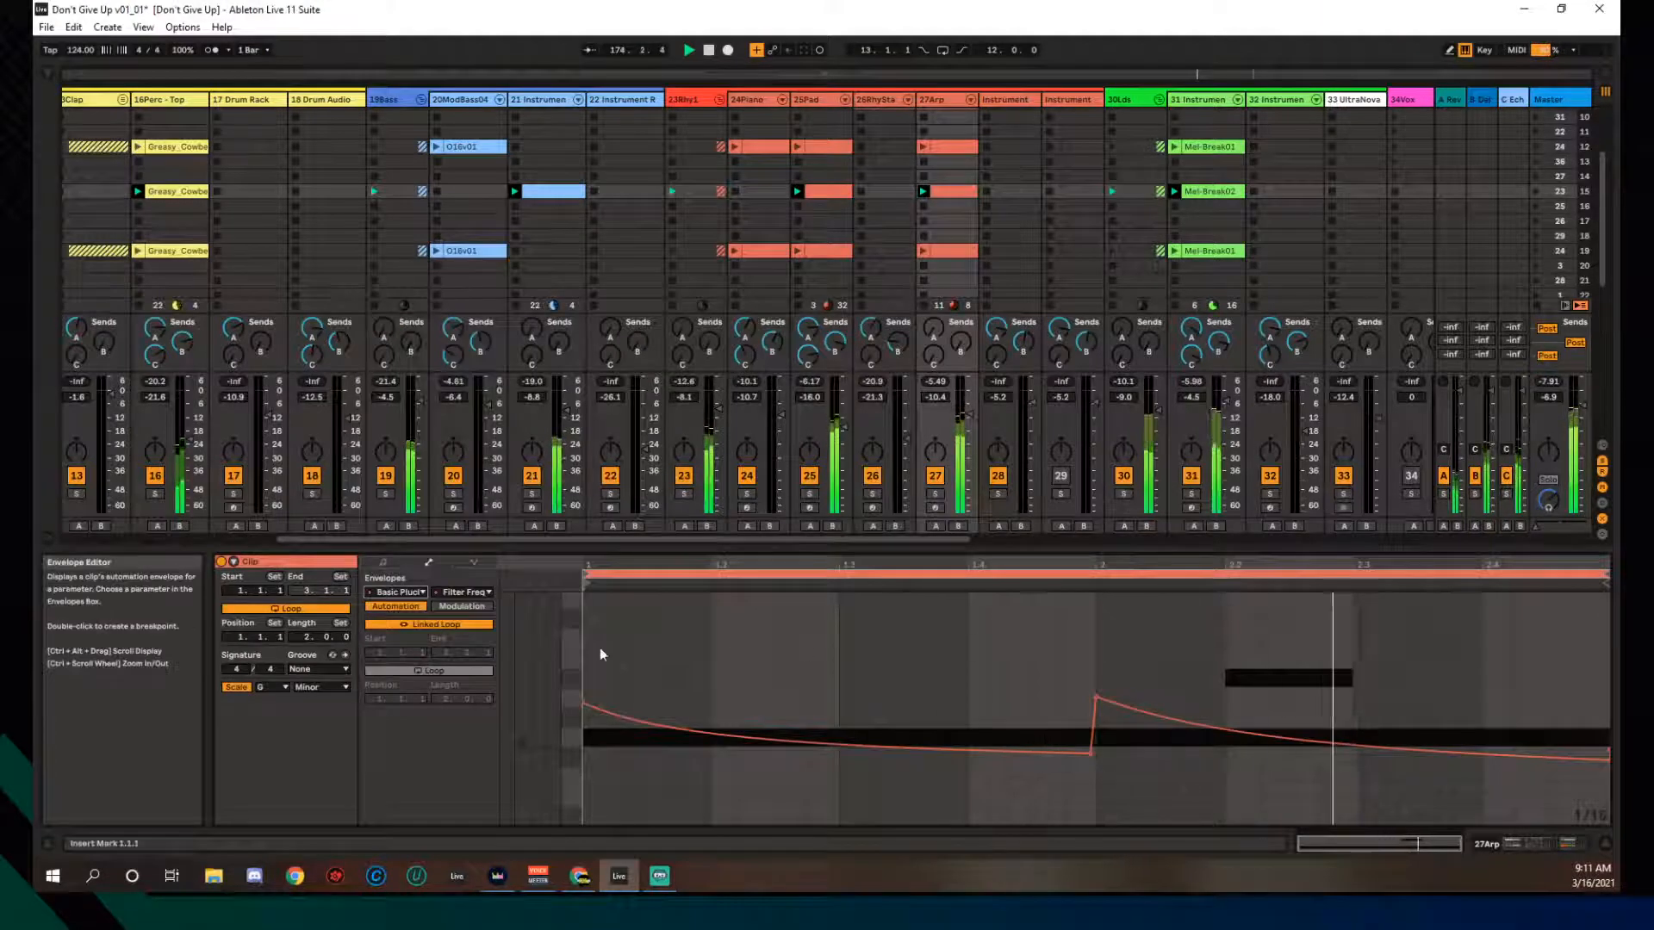
click(468, 592)
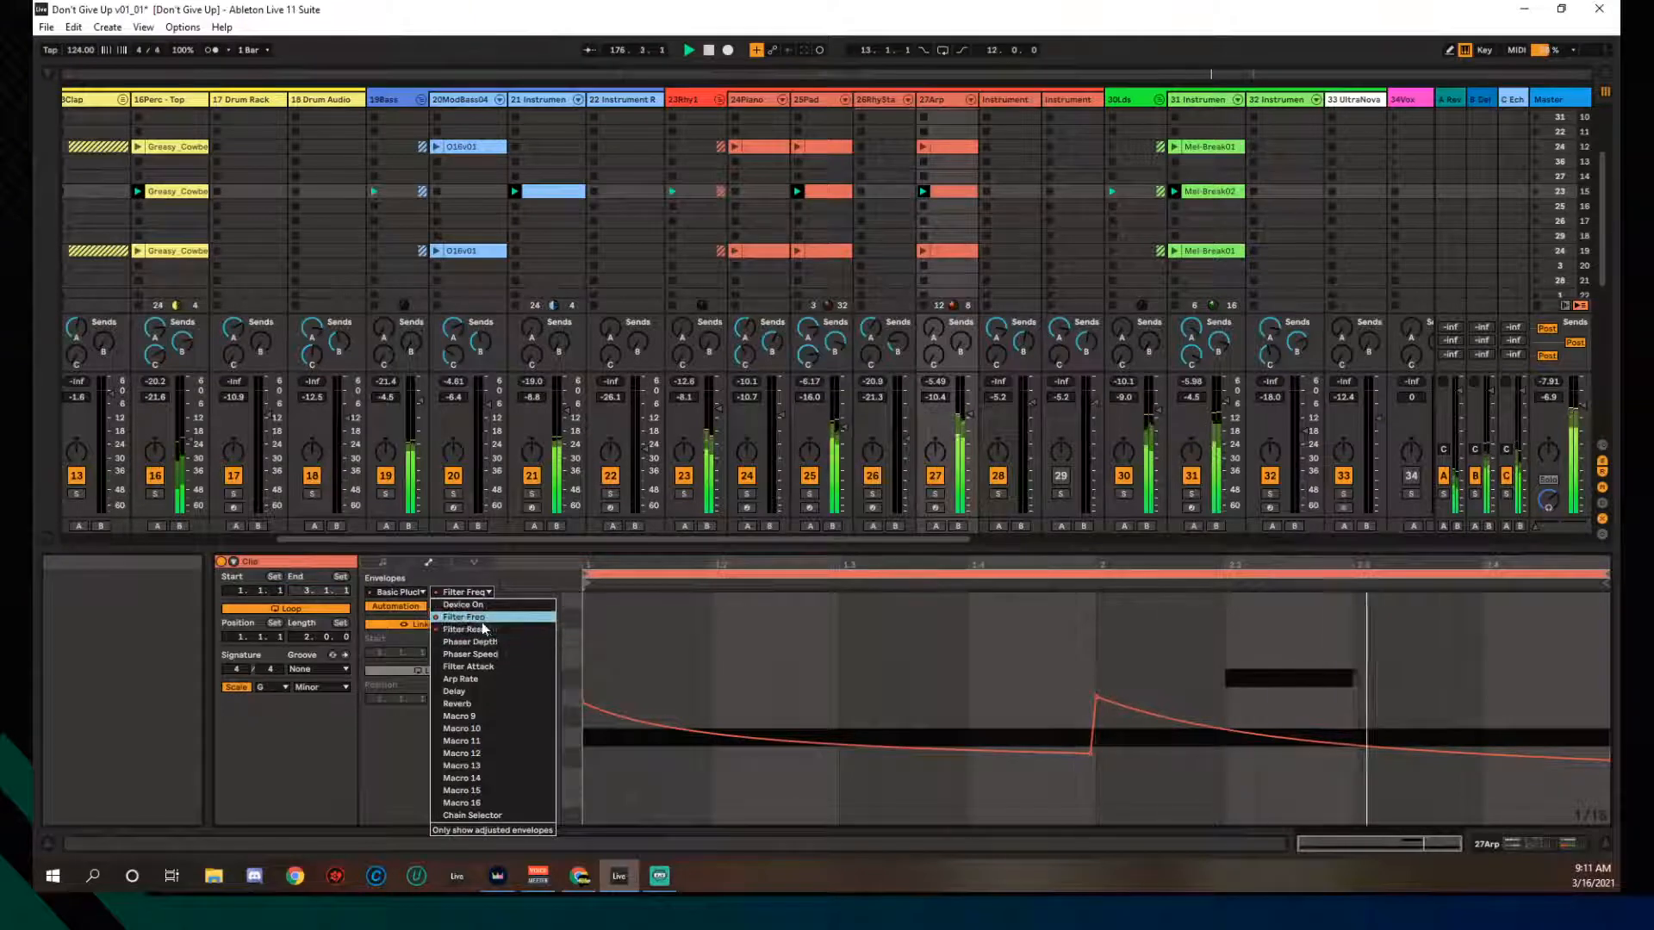
click(408, 595)
Step: Show the arp clip's Style automation envelope for the Arpeggiator device
click(407, 593)
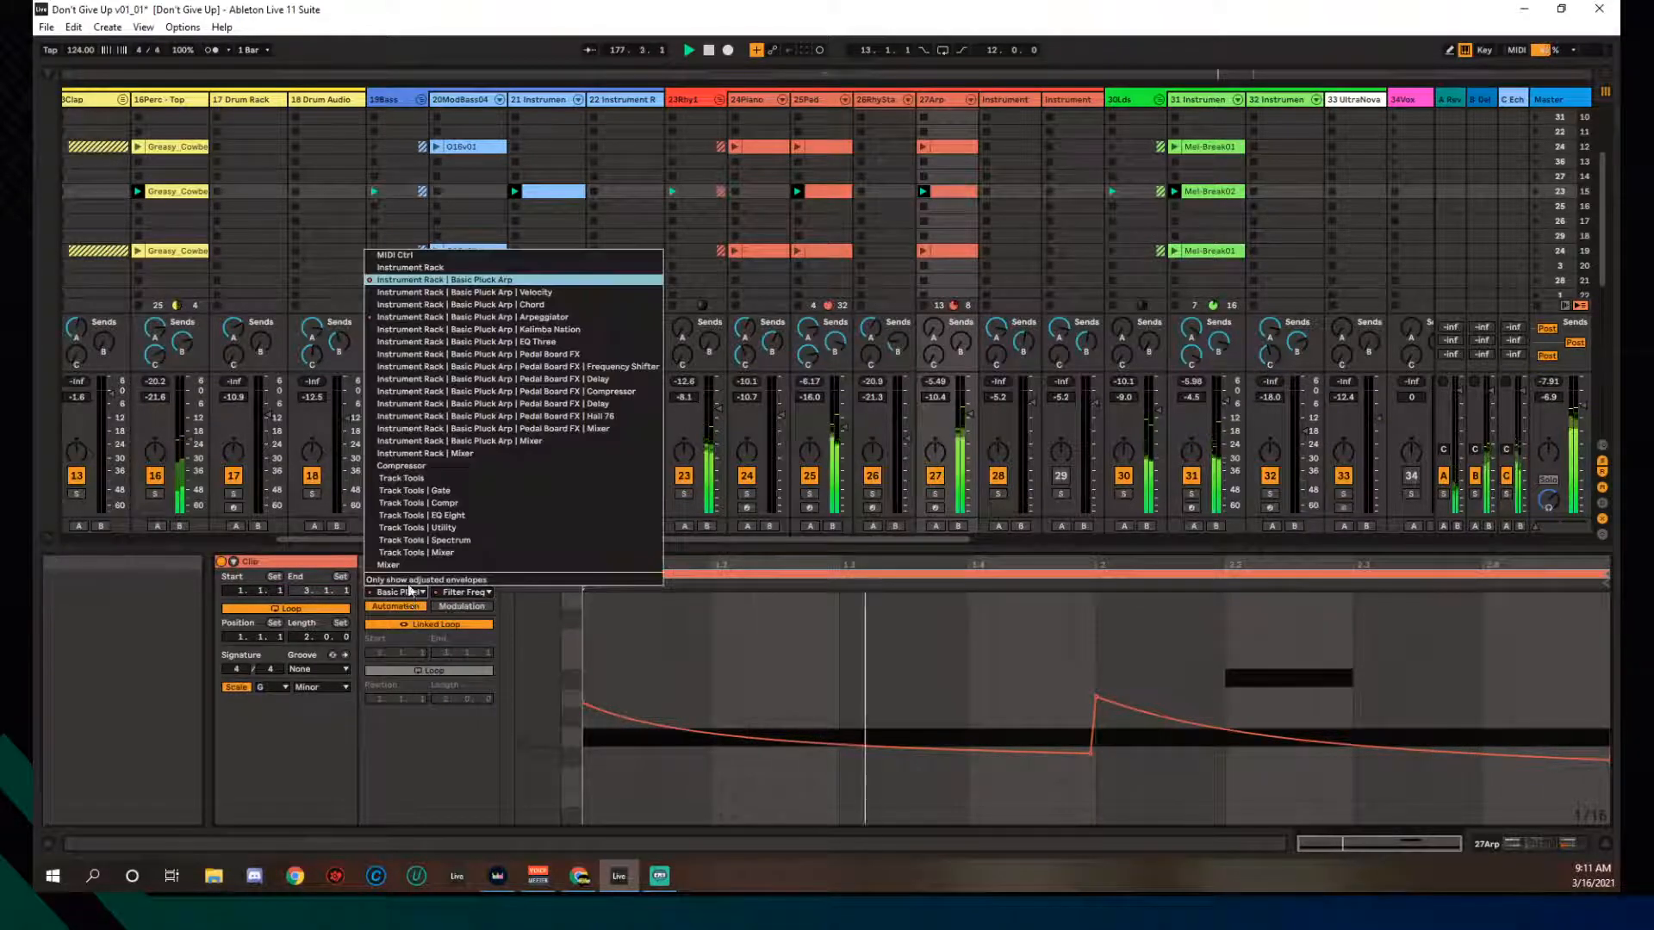
click(429, 316)
click(462, 593)
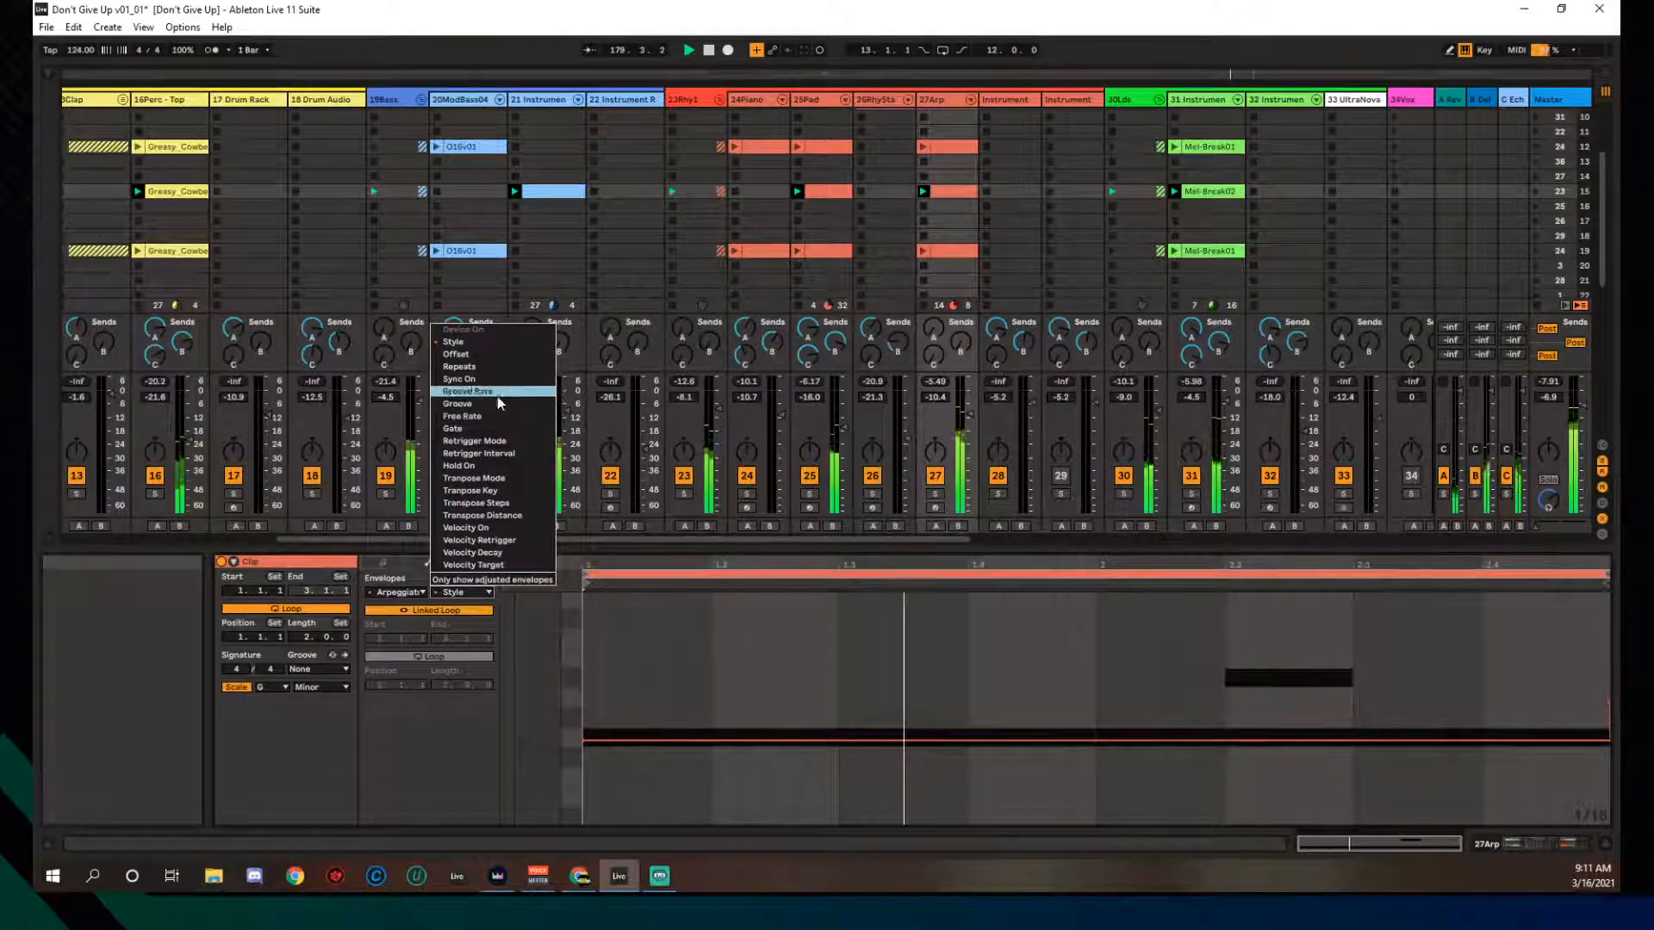
click(498, 343)
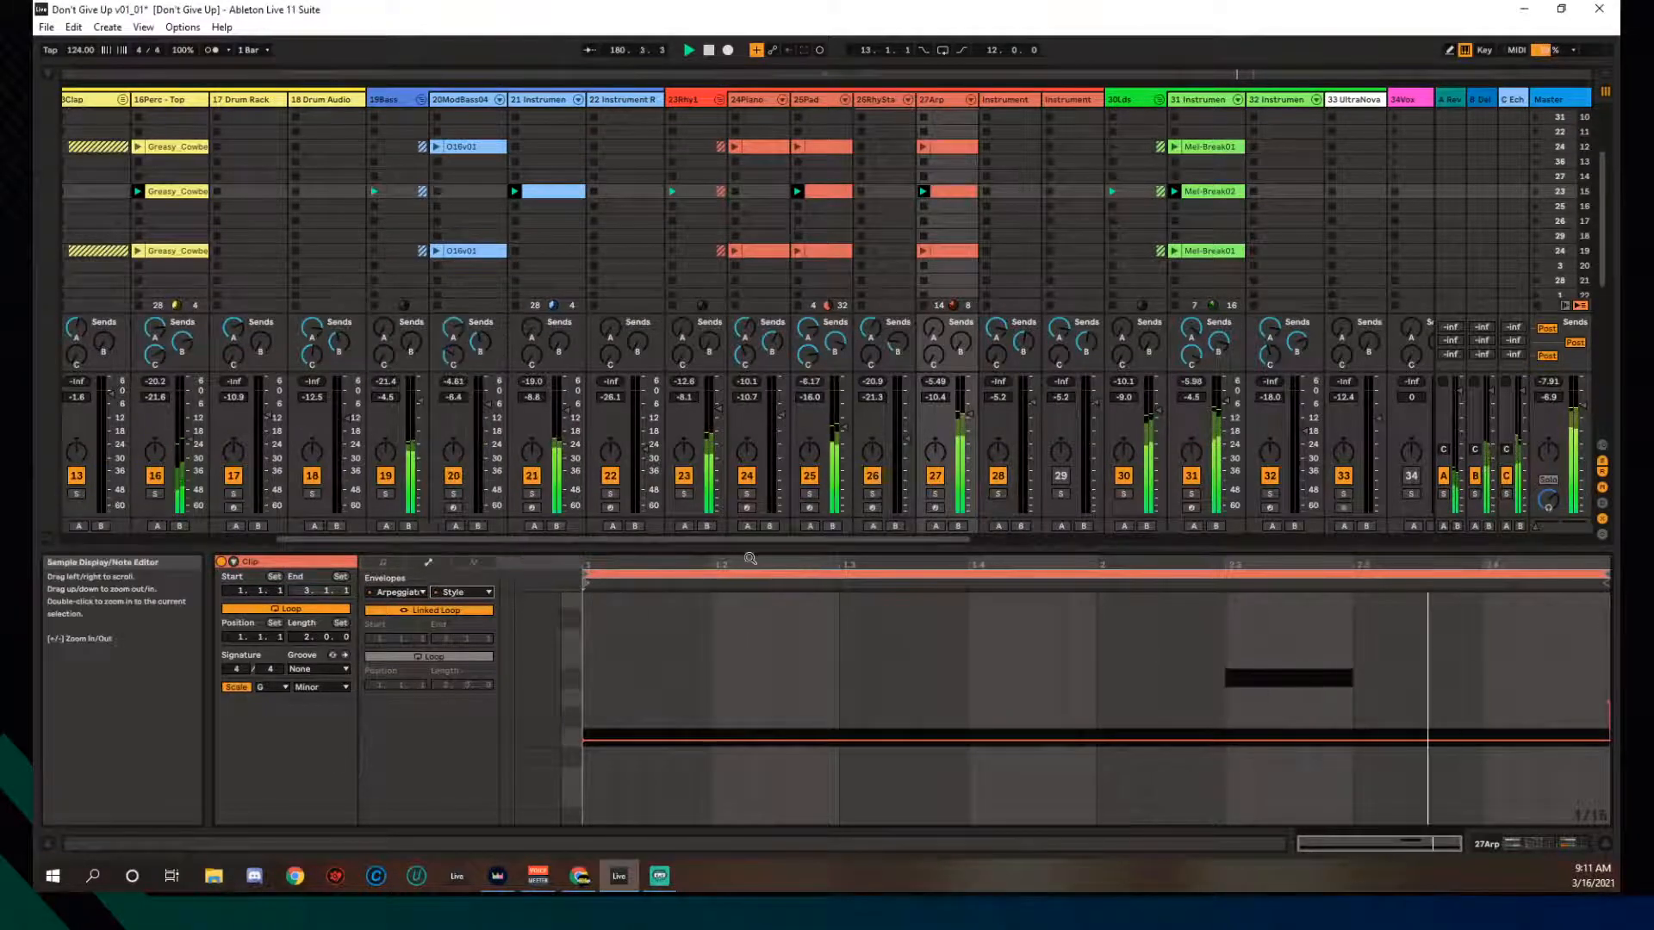
Step: Stop the clip playing on 27Arp, followed by all other playing clips
click(935, 293)
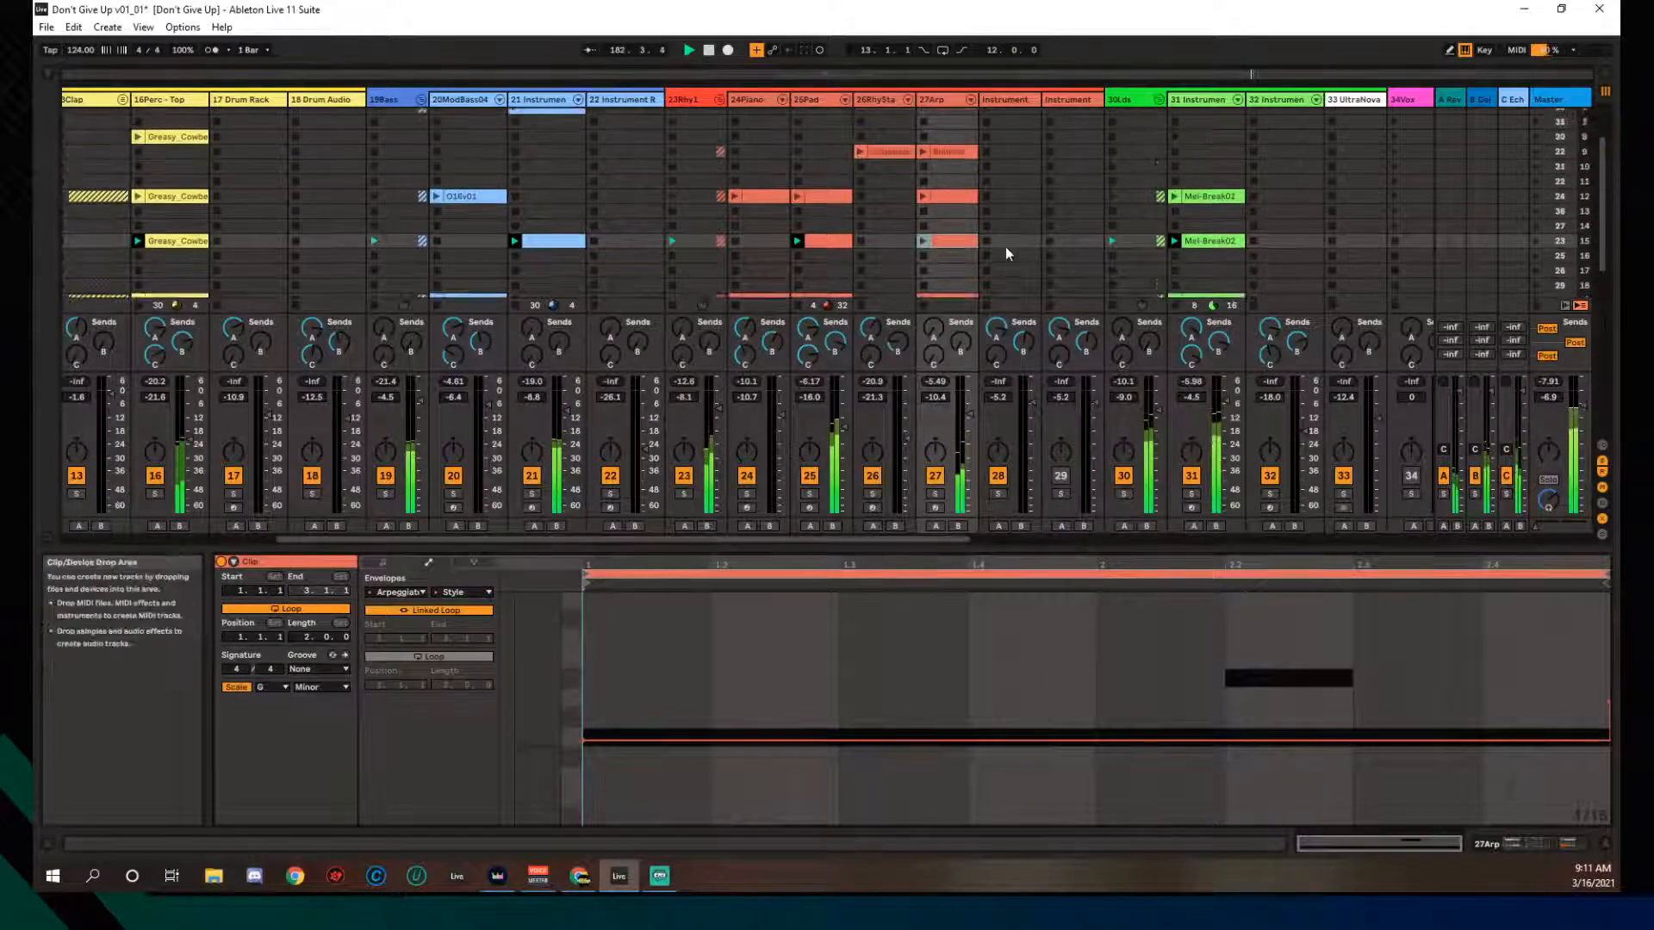
scroll(980, 246, up, 1)
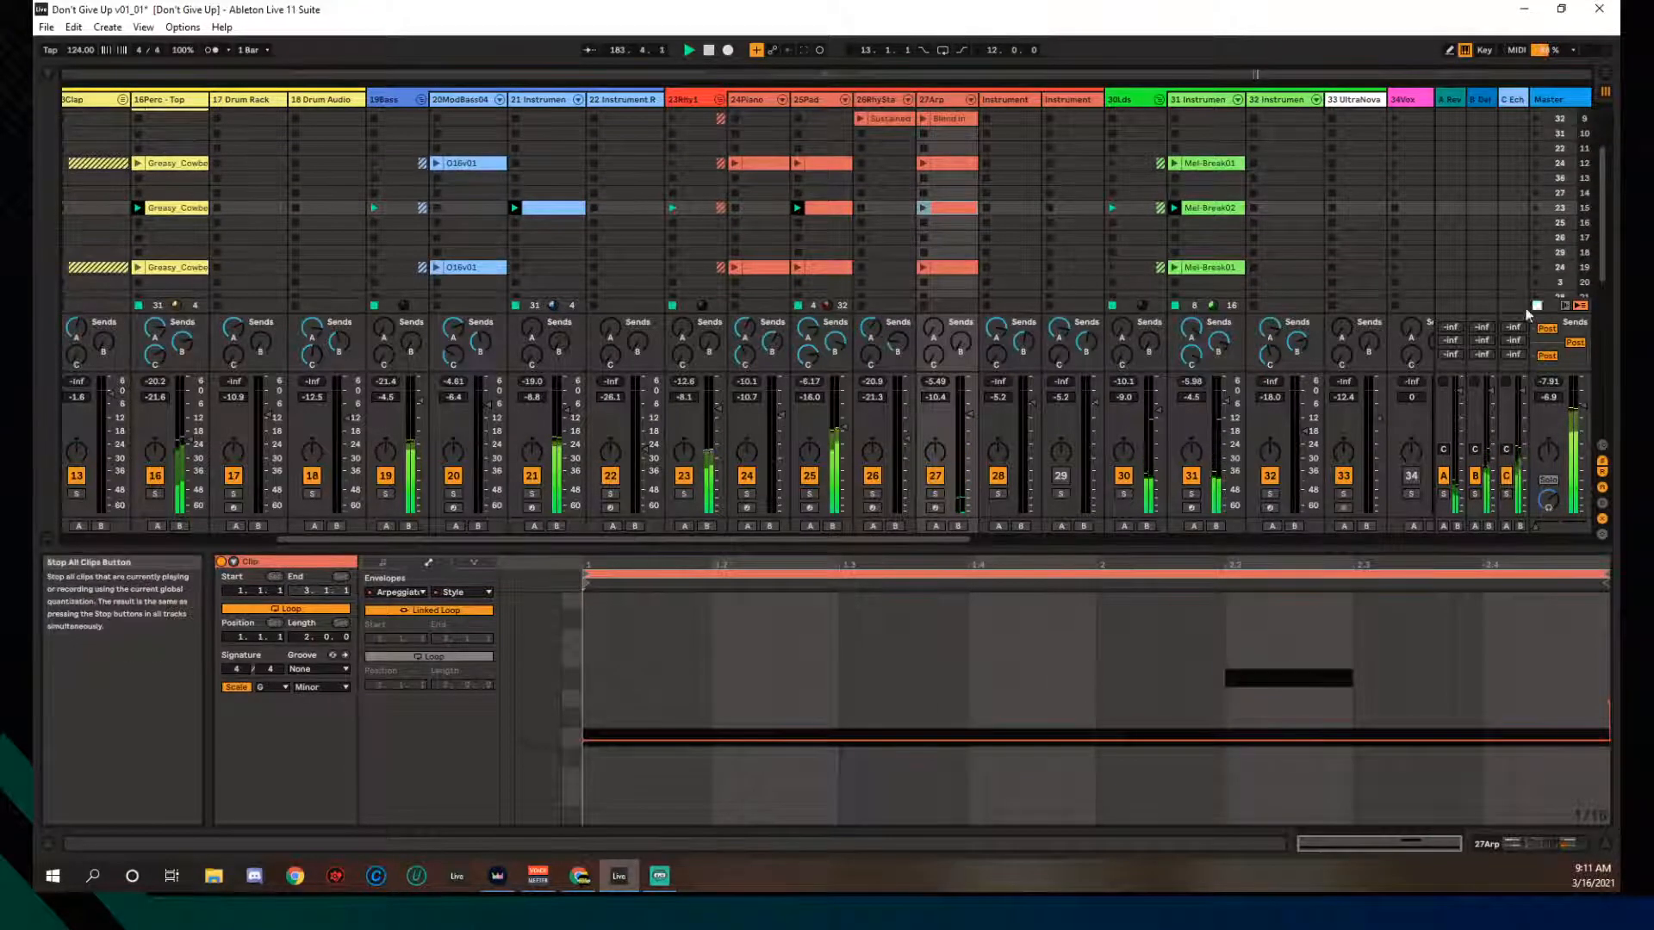
scroll(1124, 290, up, 5)
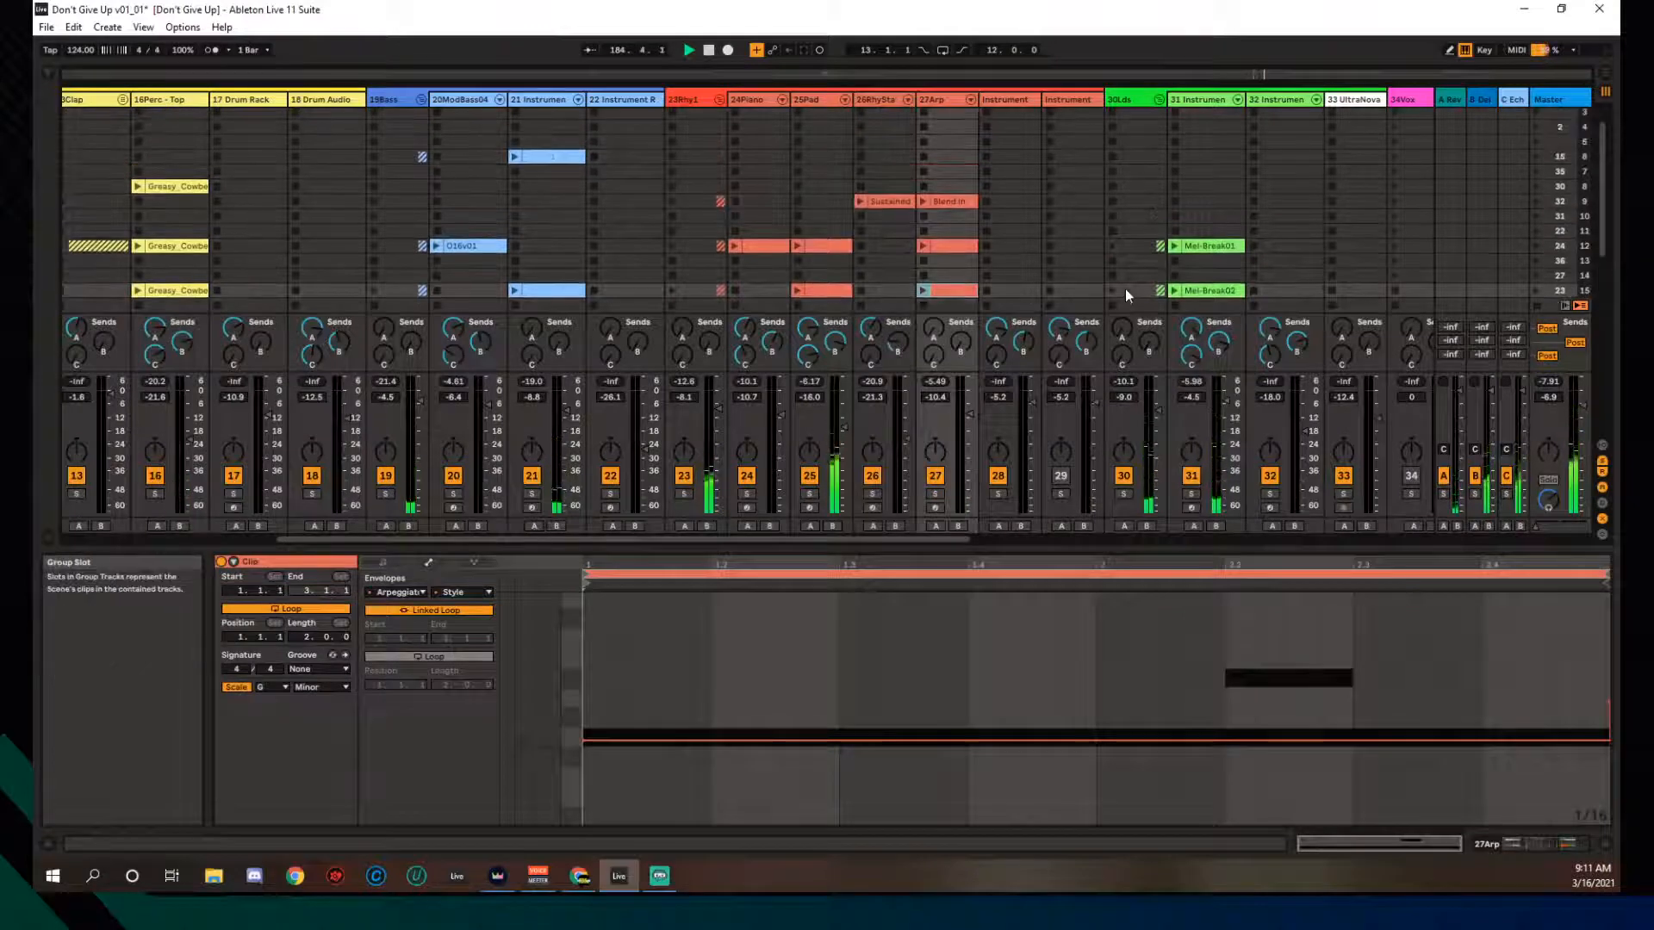
Step: Activate and solo the 34Vox group track, and stop the transport
scroll(1072, 288, up, 2)
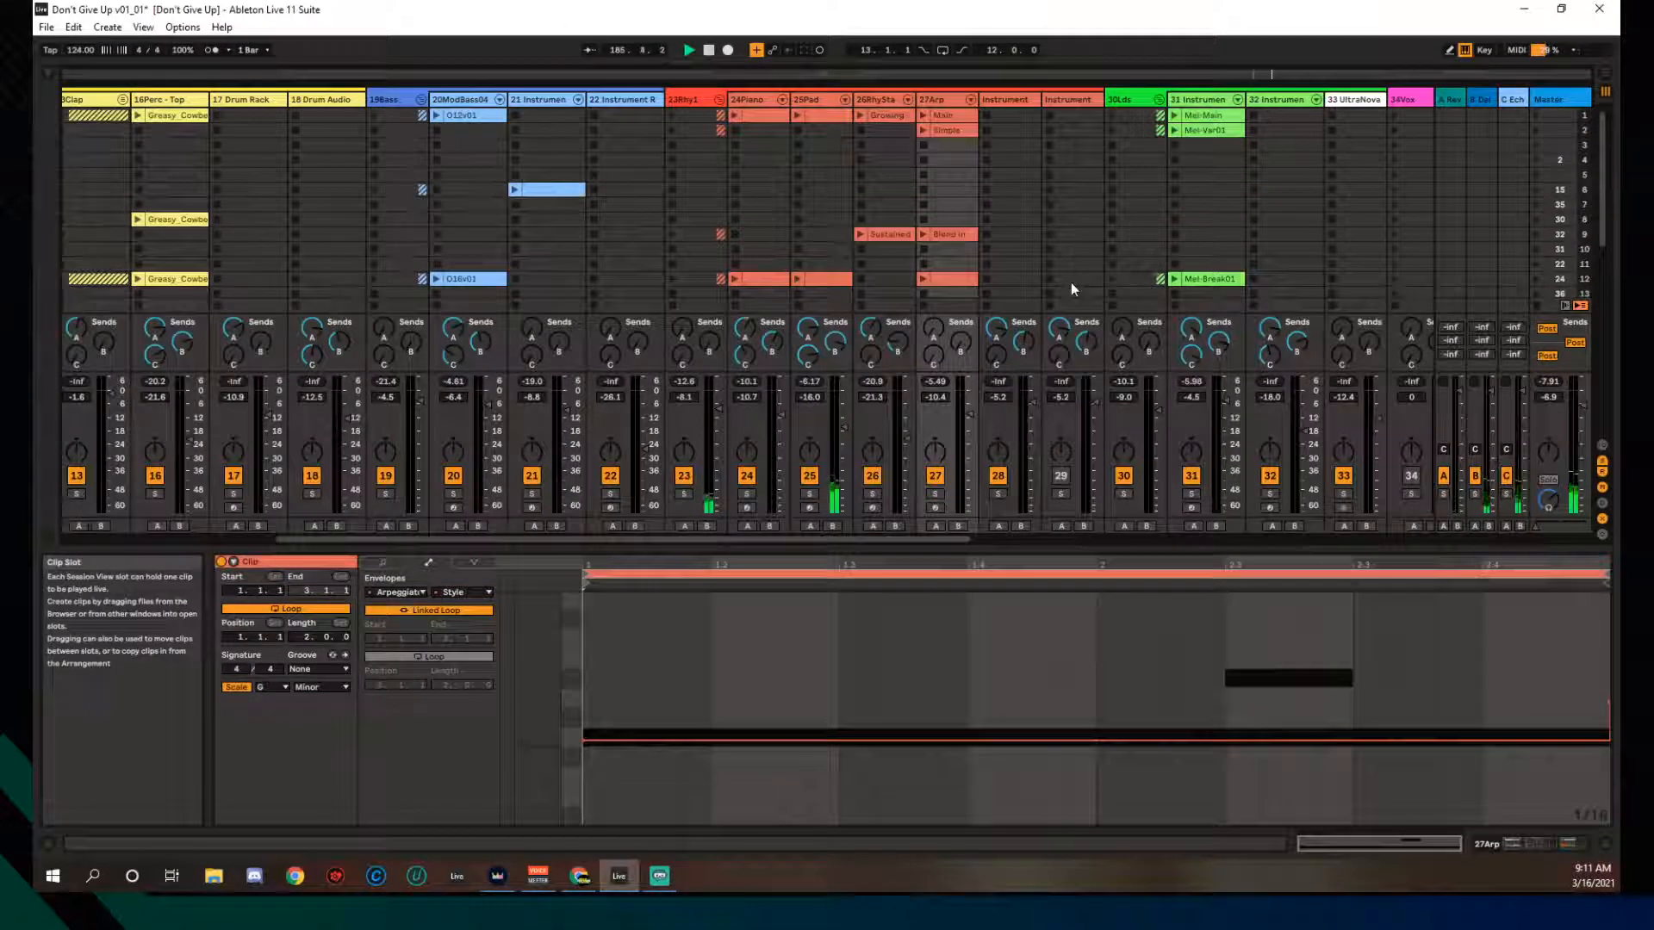
scroll(917, 243, down, 8)
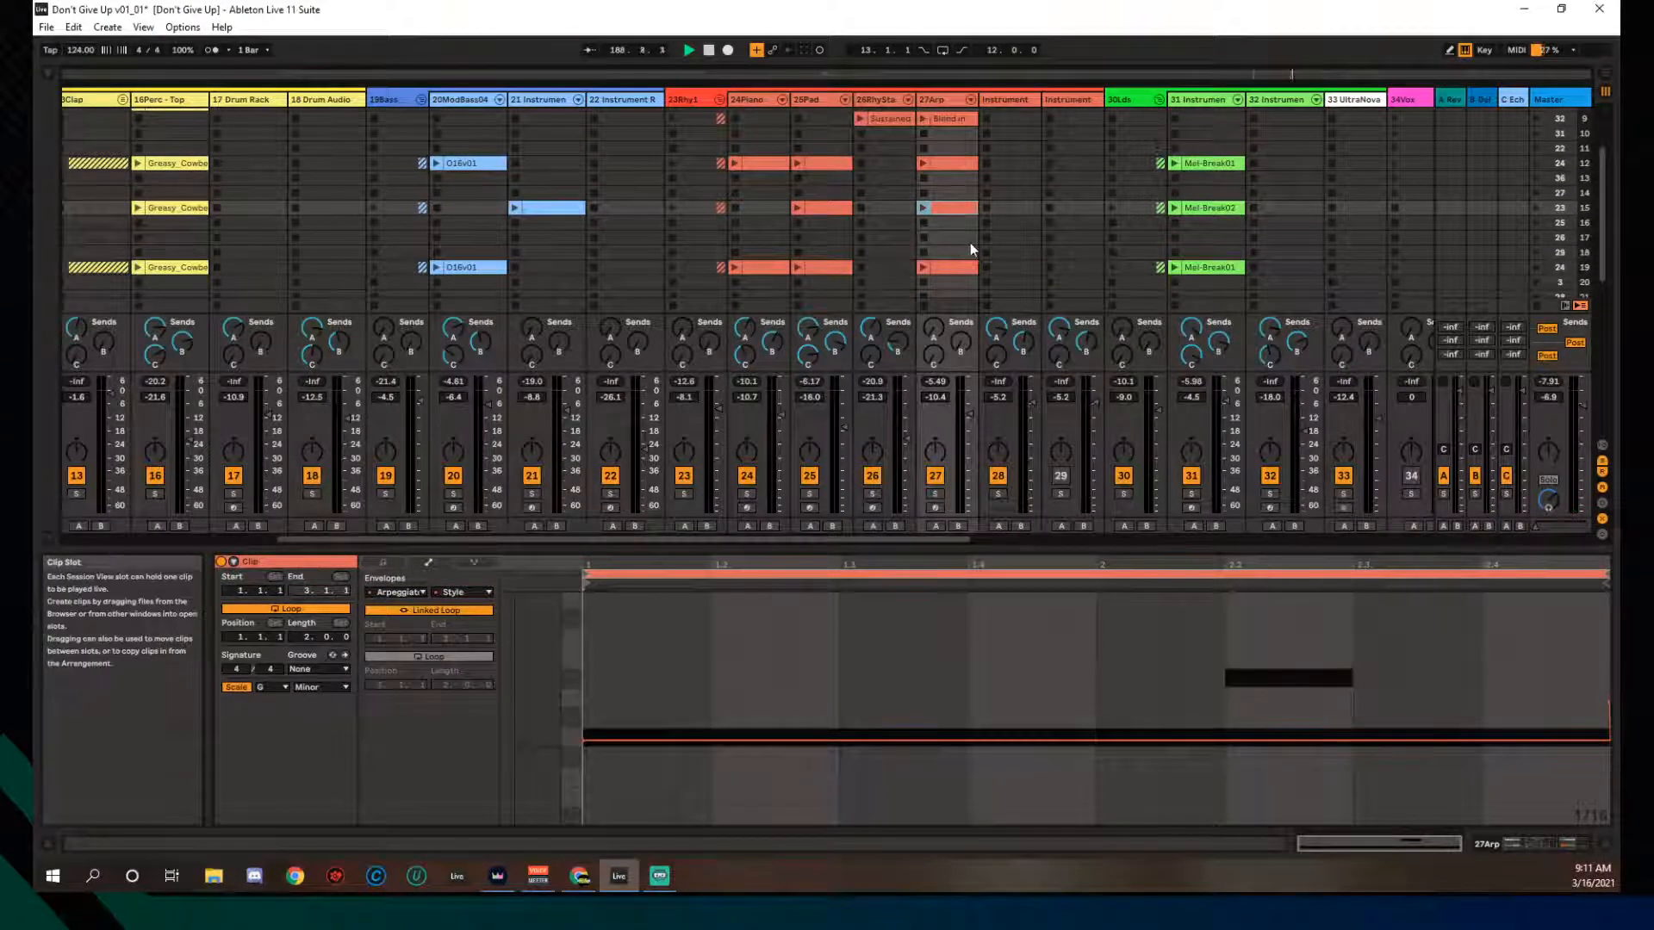
scroll(920, 249, up, 8)
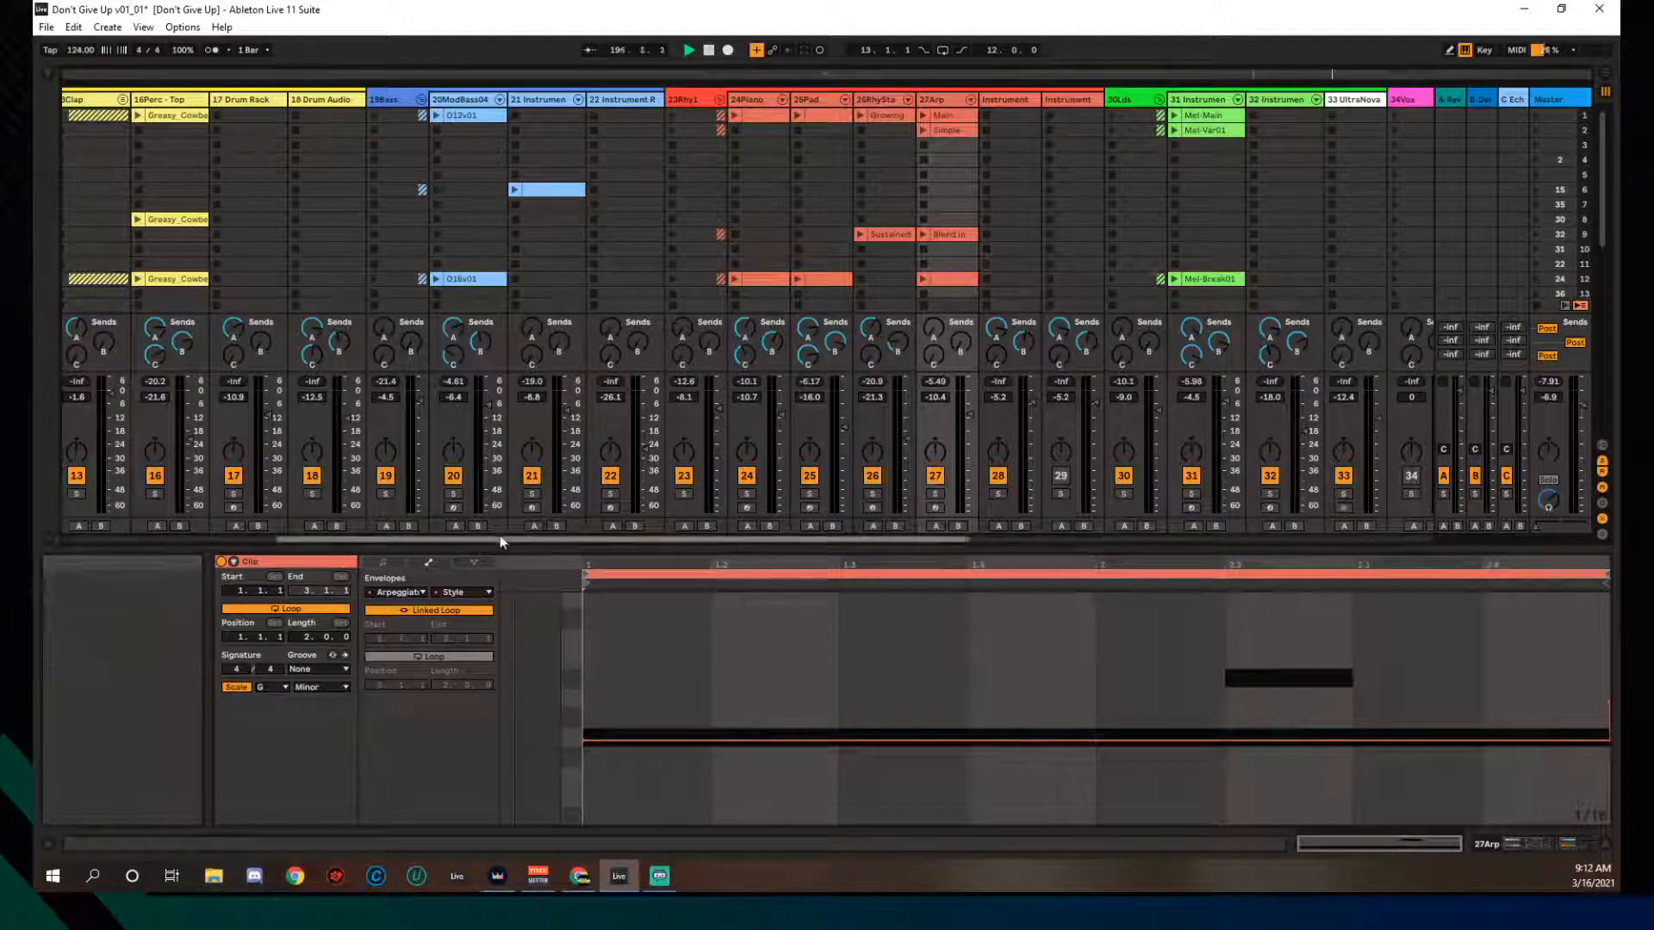
drag(500, 538, 234, 544)
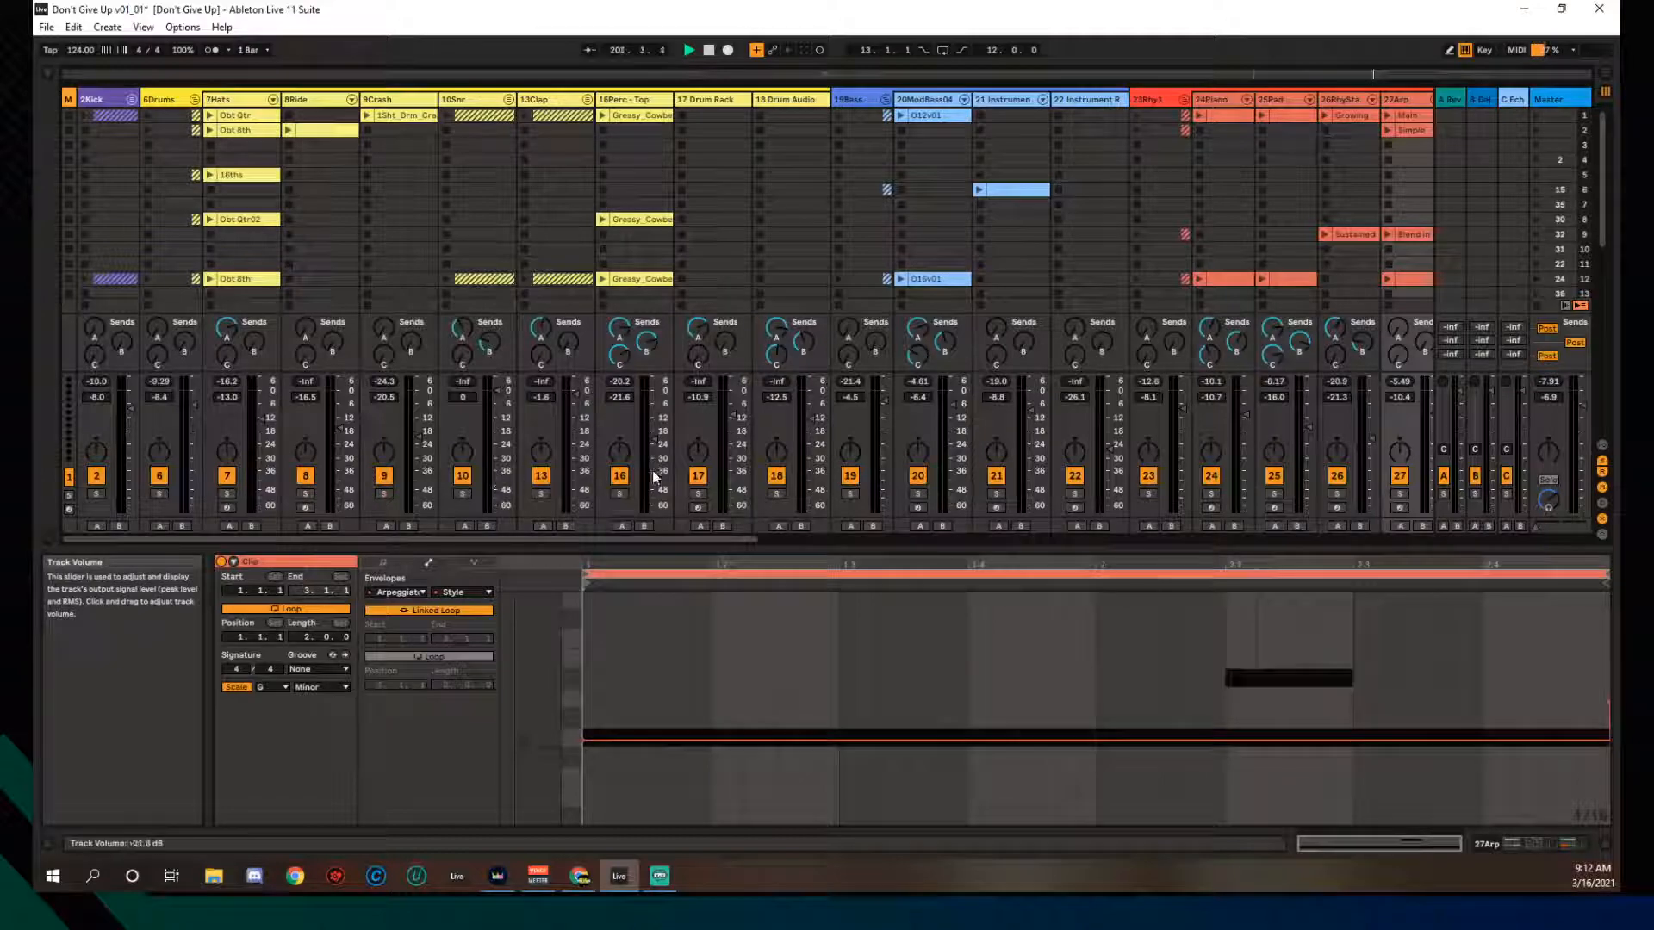
drag(512, 540, 1051, 542)
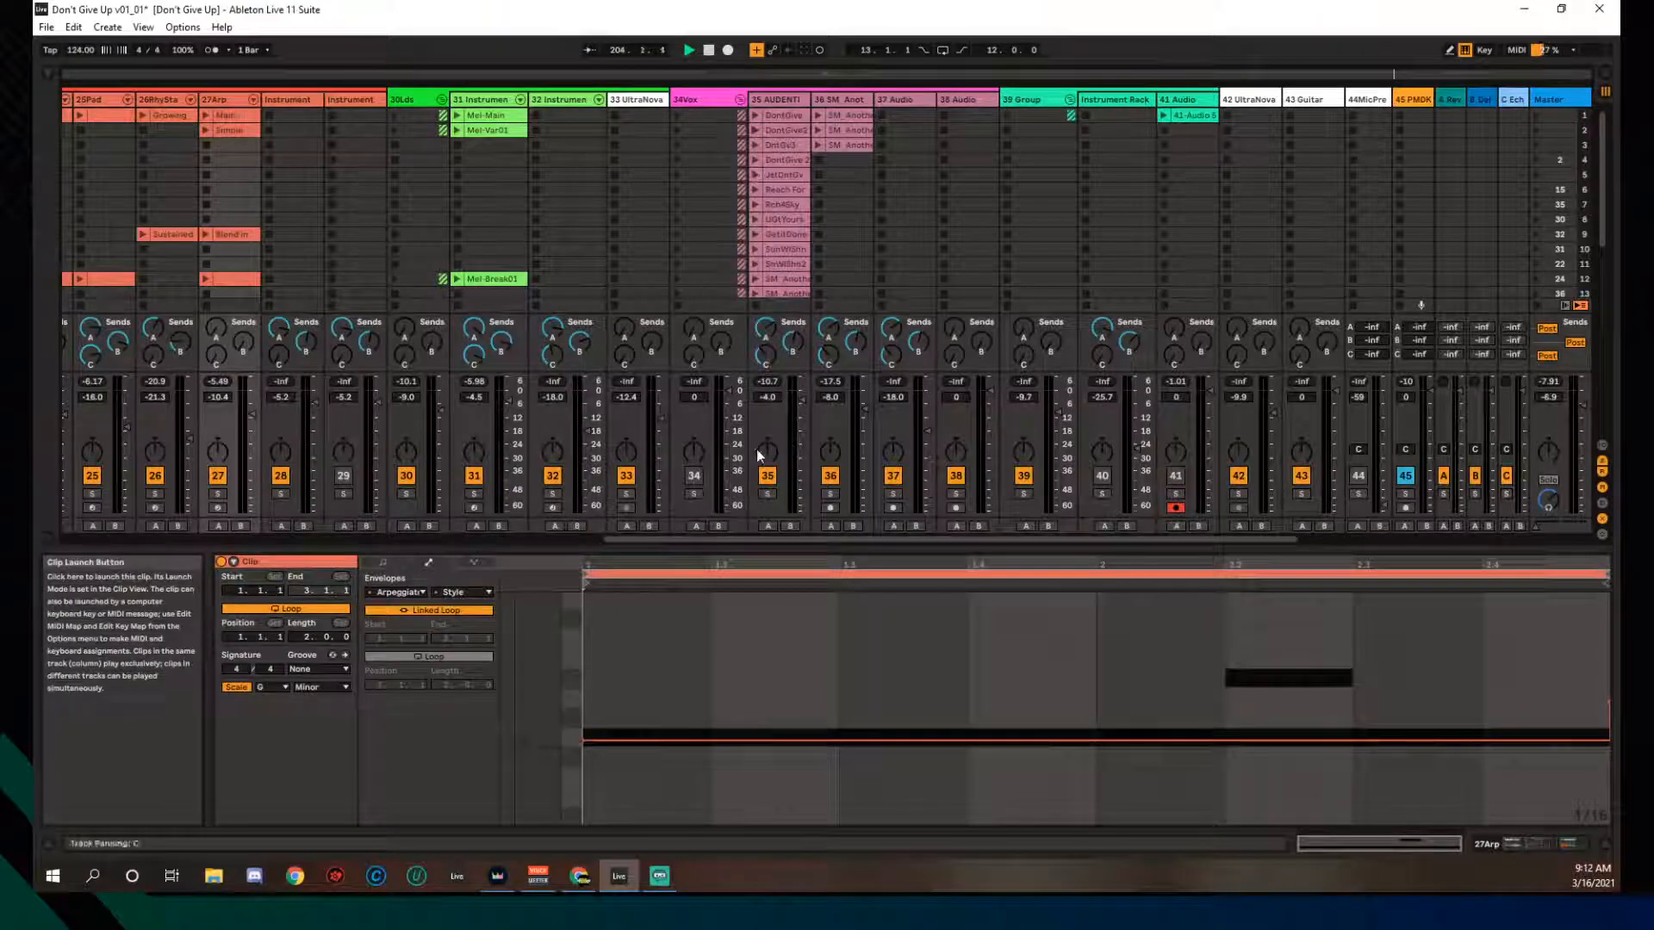
click(695, 476)
click(695, 494)
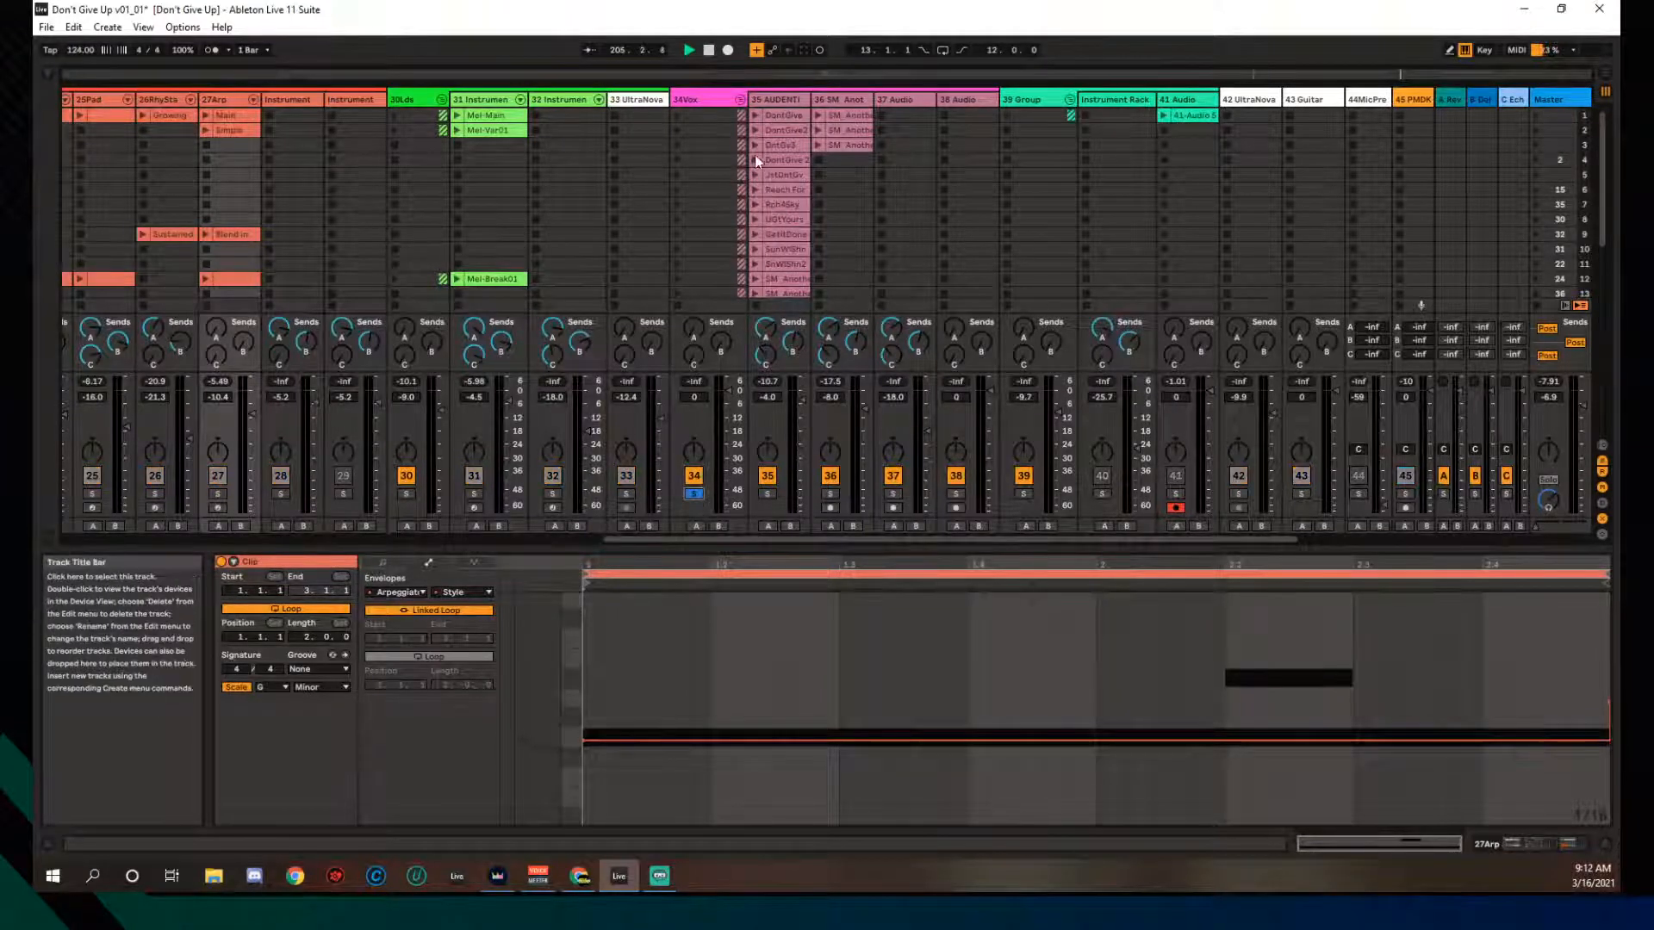
click(708, 51)
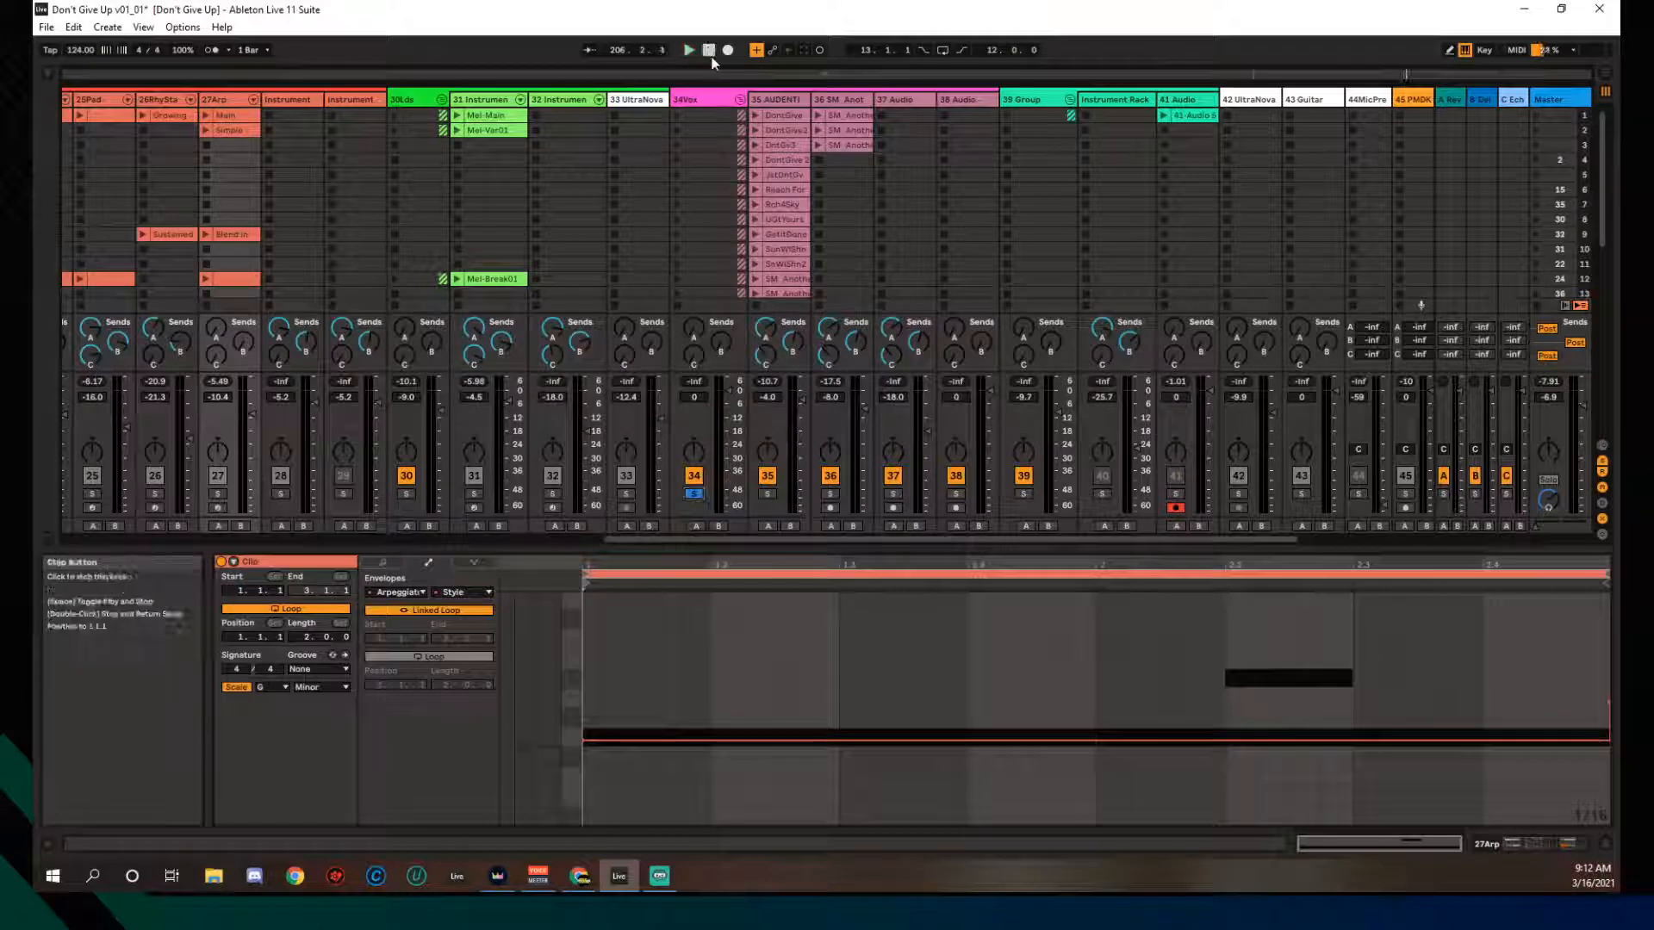
Step: Open the DontGive vocal clip on track 35 and audition the vocal clips in rows 1 to 3 one by one
click(779, 117)
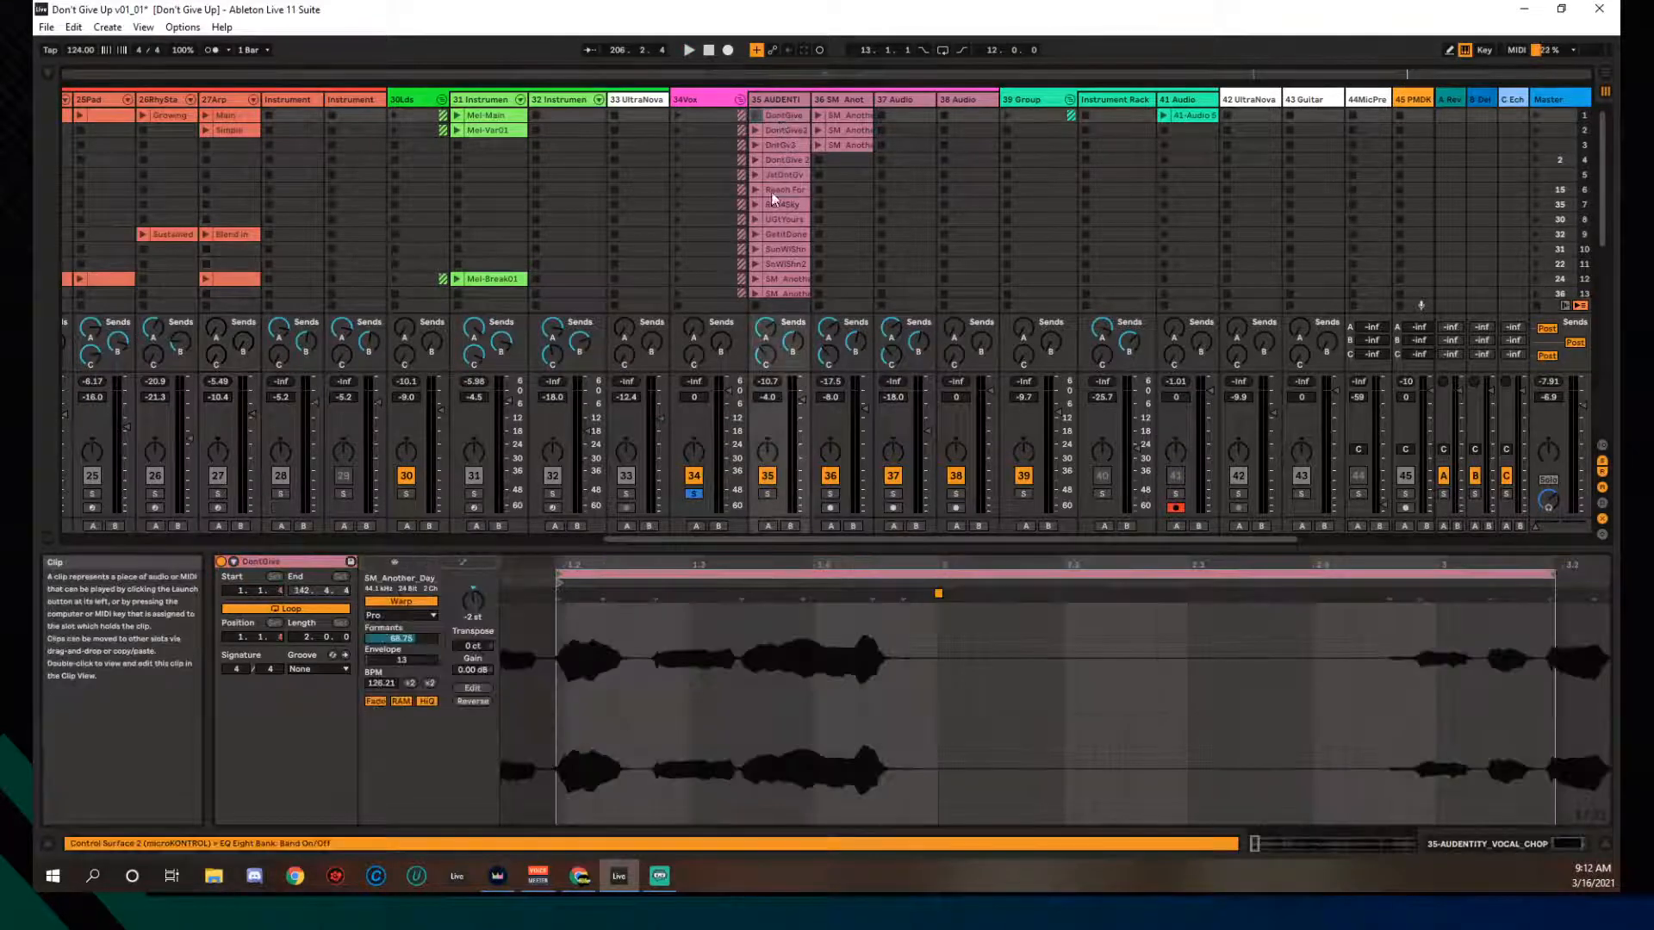
click(756, 115)
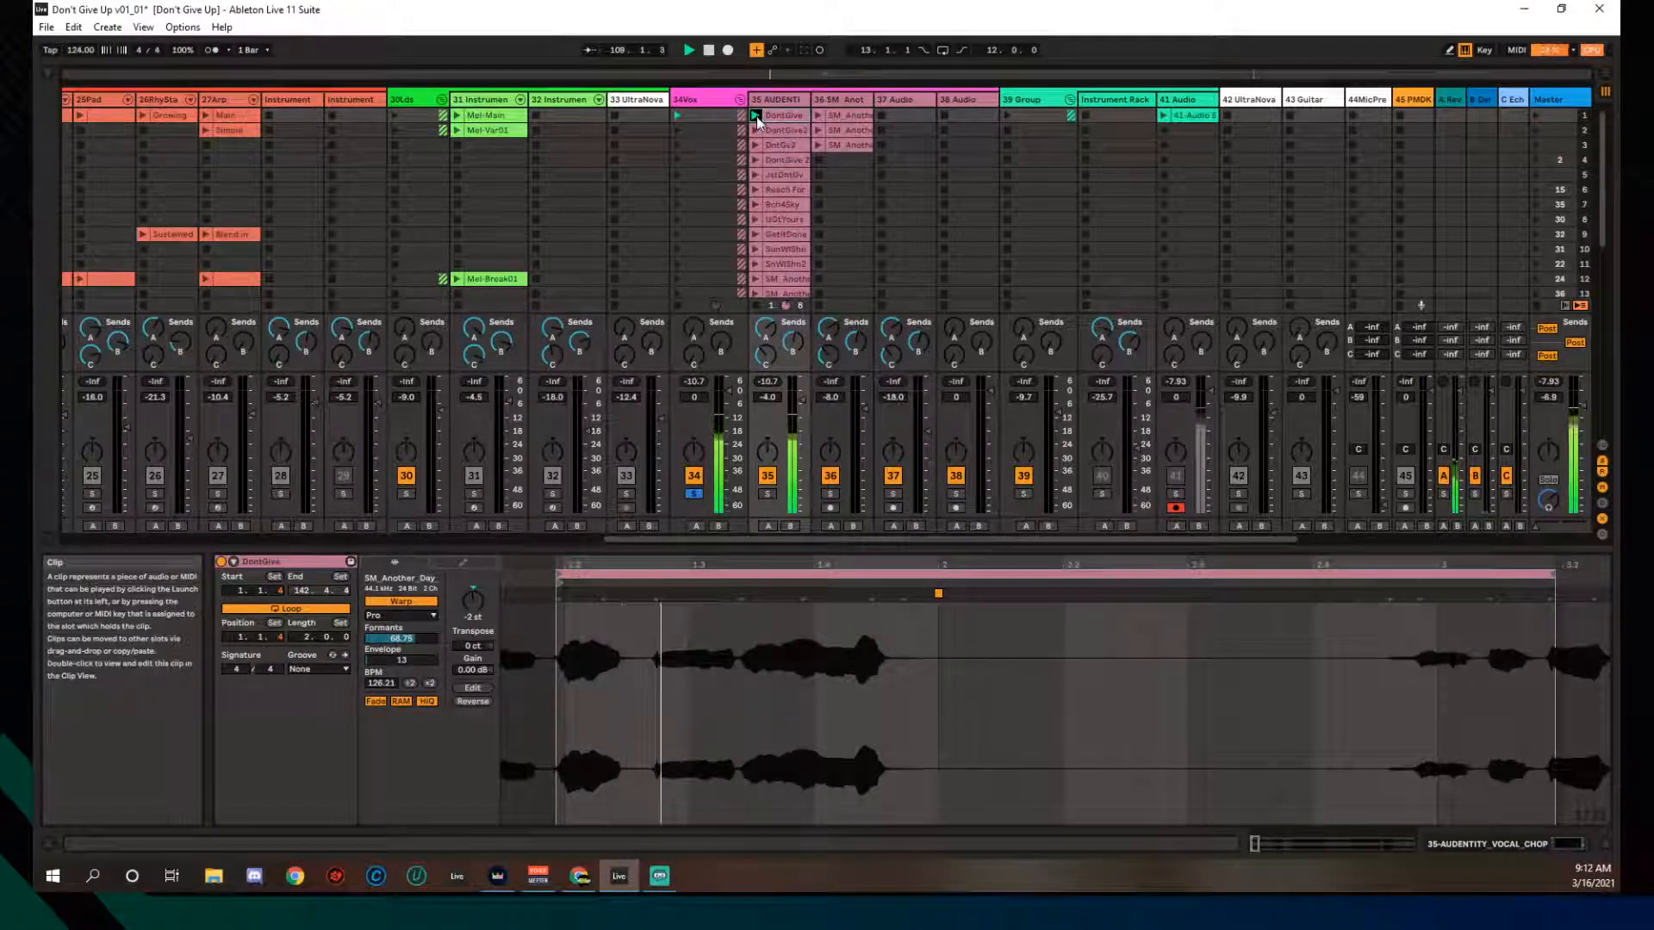
click(755, 305)
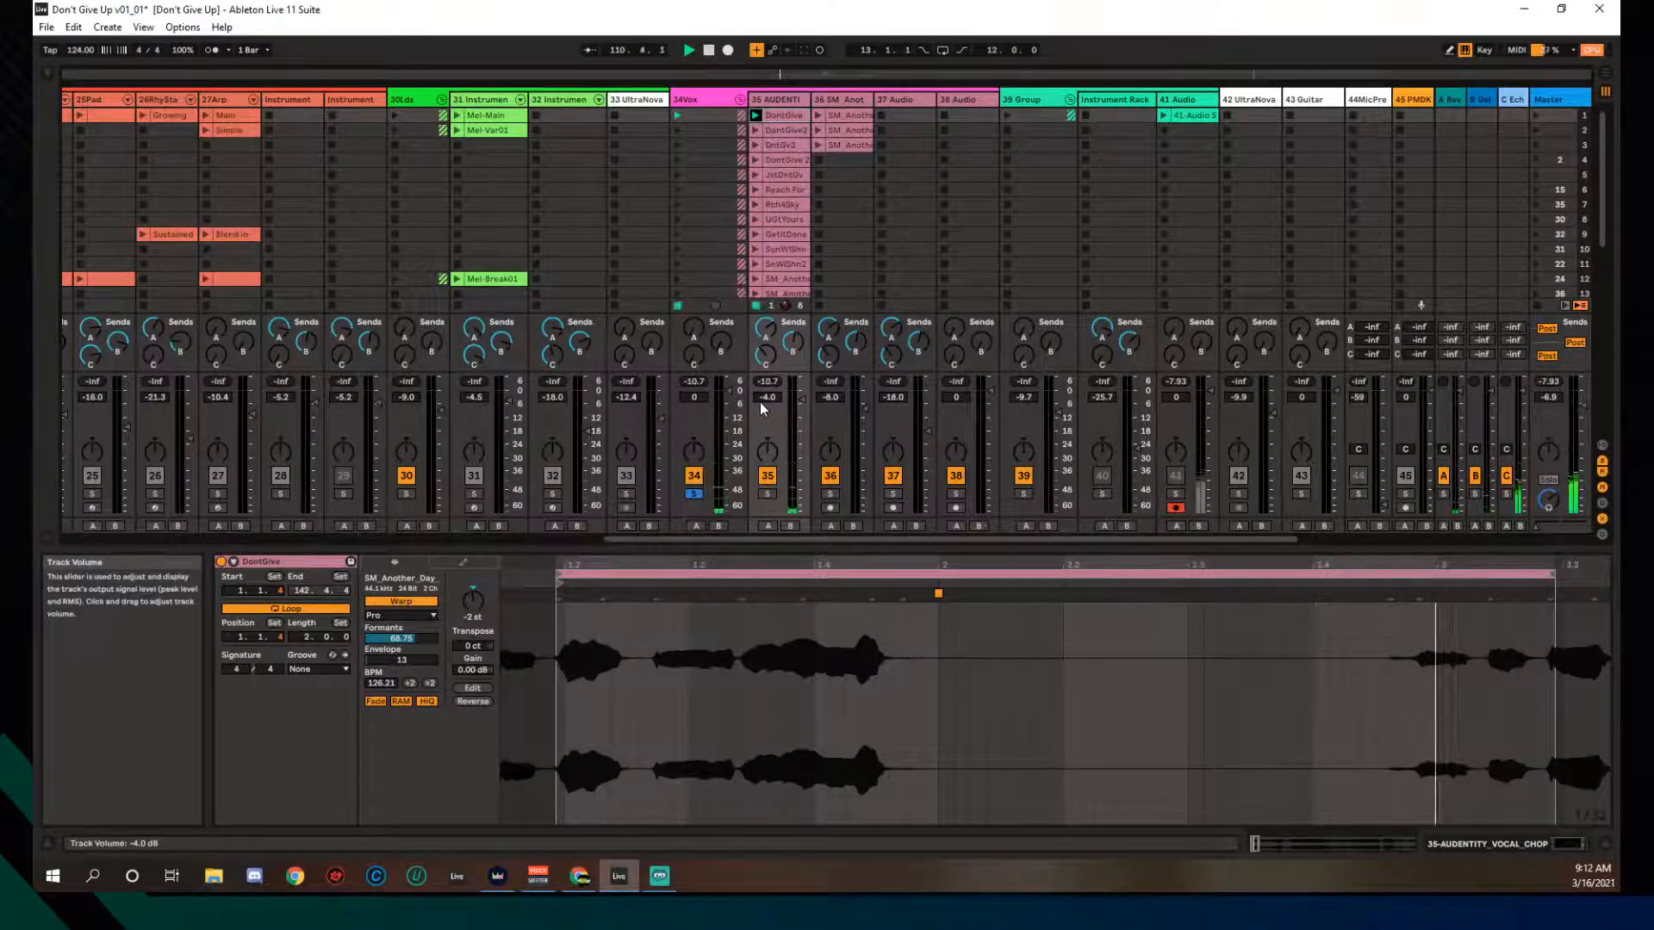
click(754, 132)
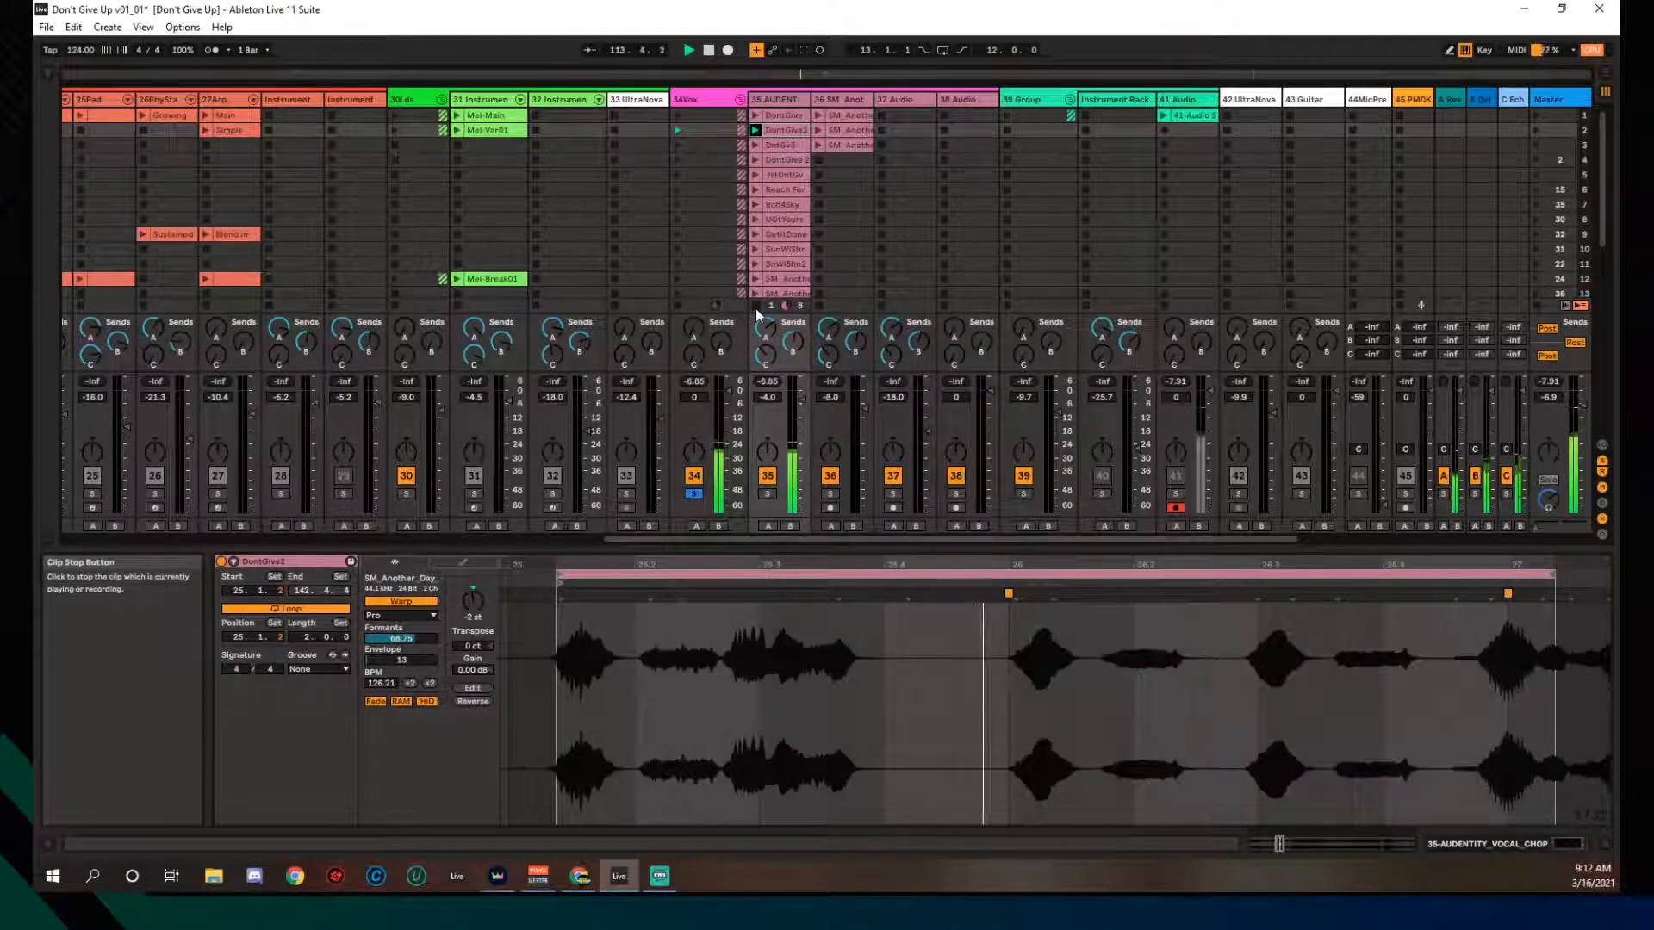
click(754, 145)
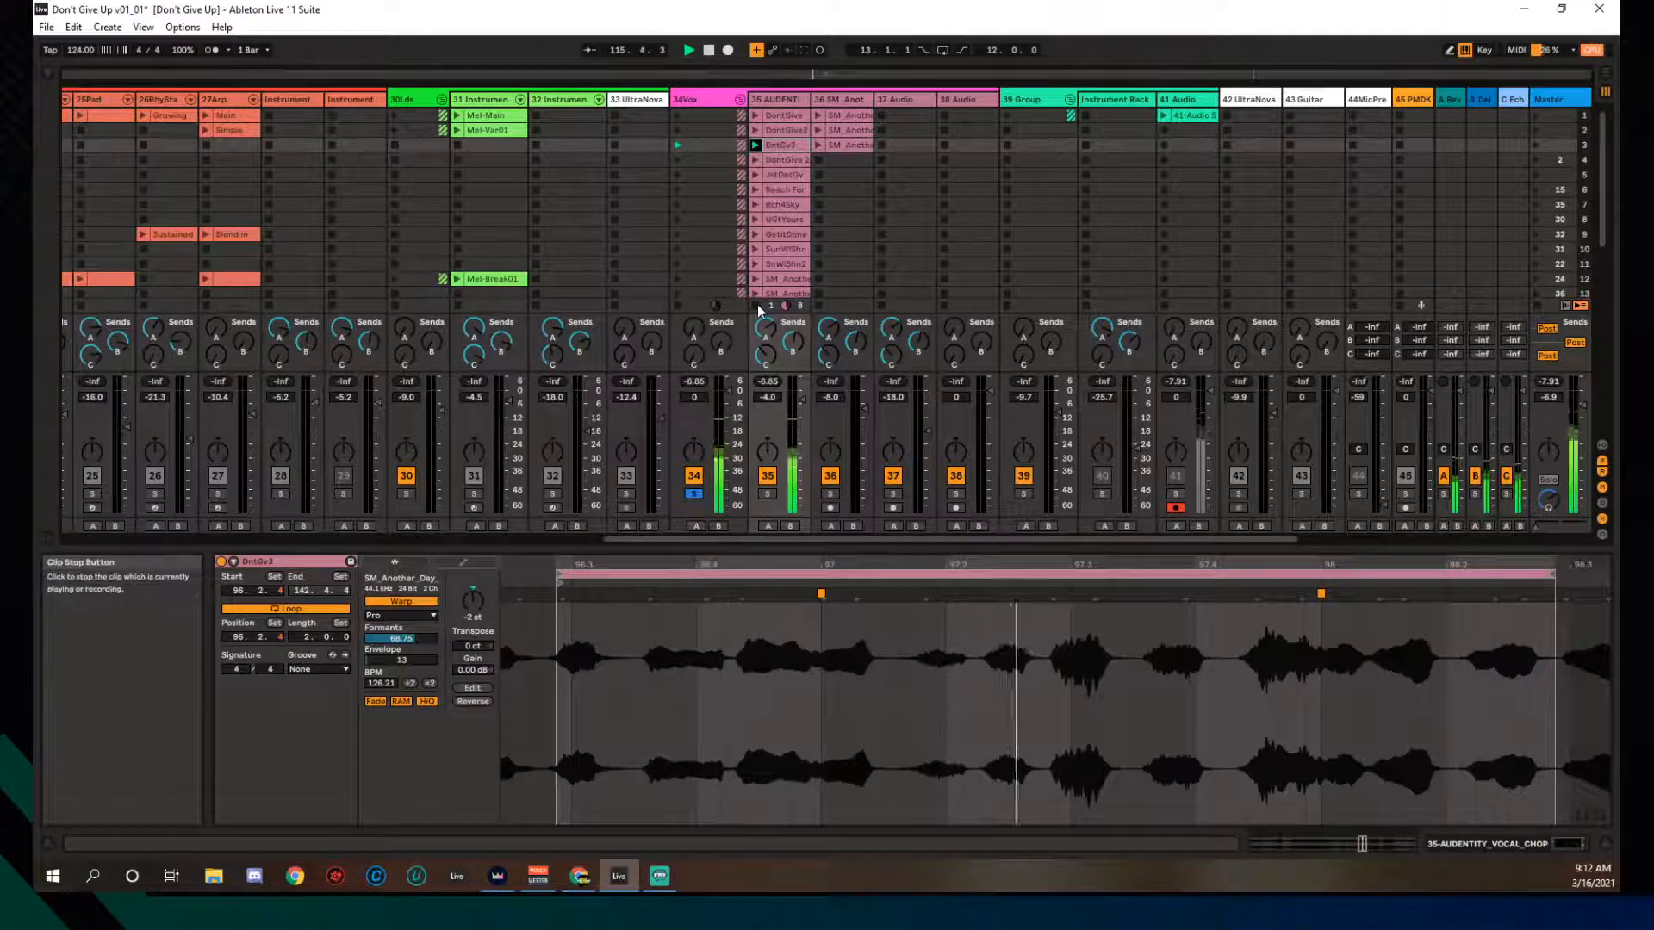
Step: Open the row 12 Mel-Break01 clip on track 31, solo that track and launch the clip
scroll(613, 240, down, 4)
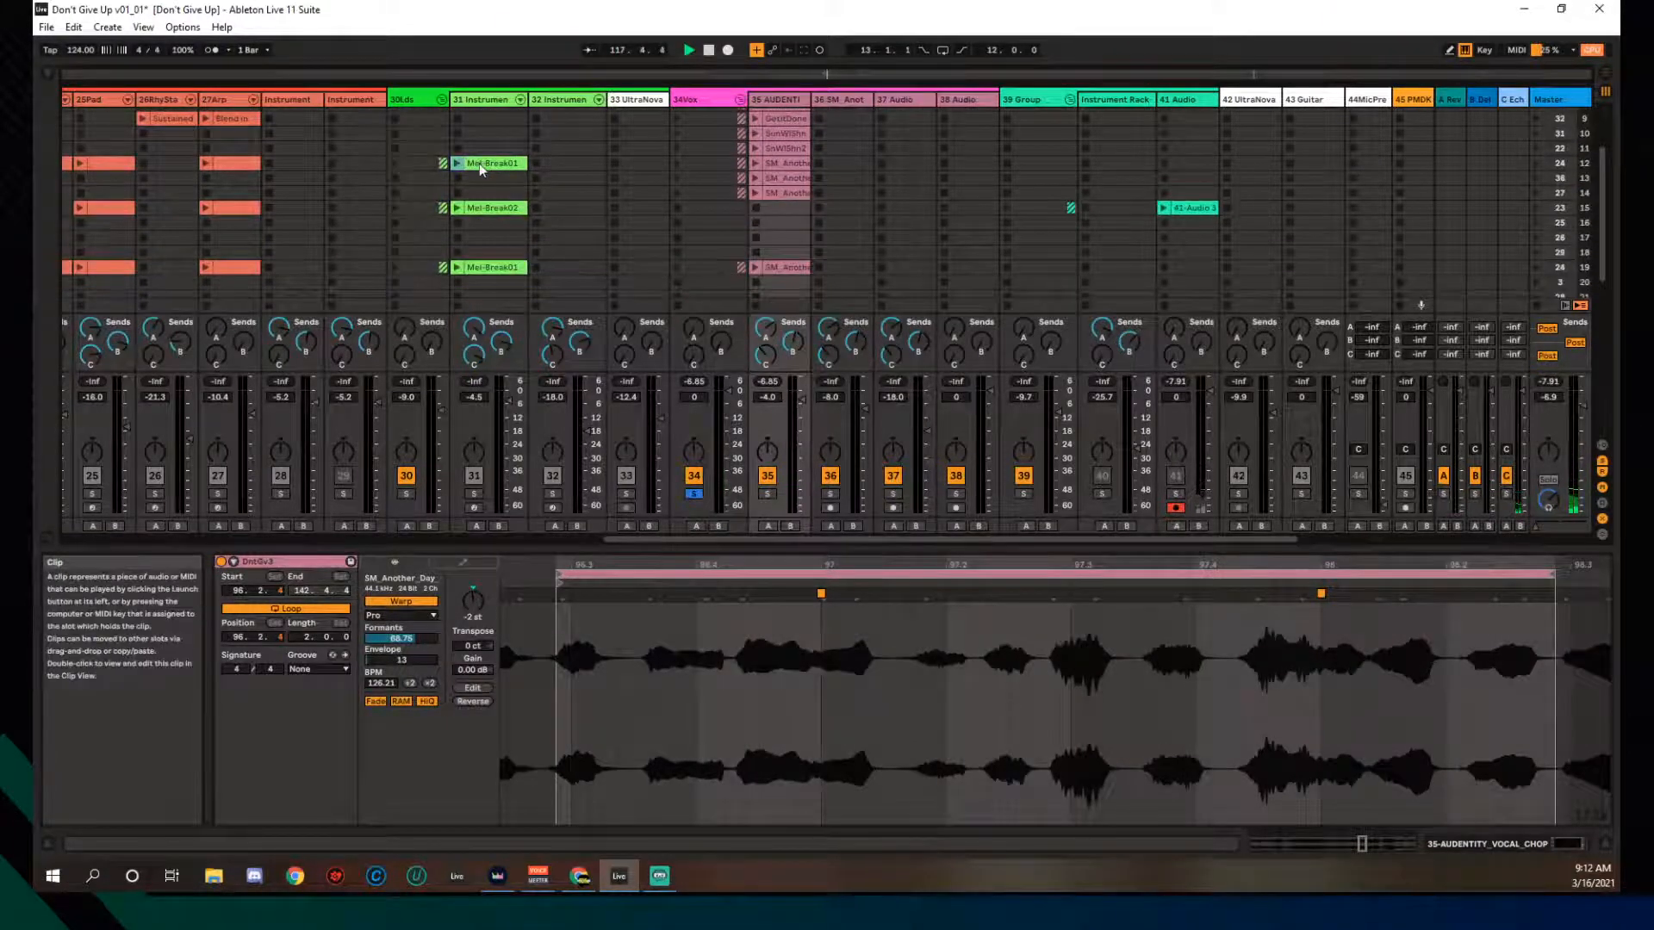
click(480, 164)
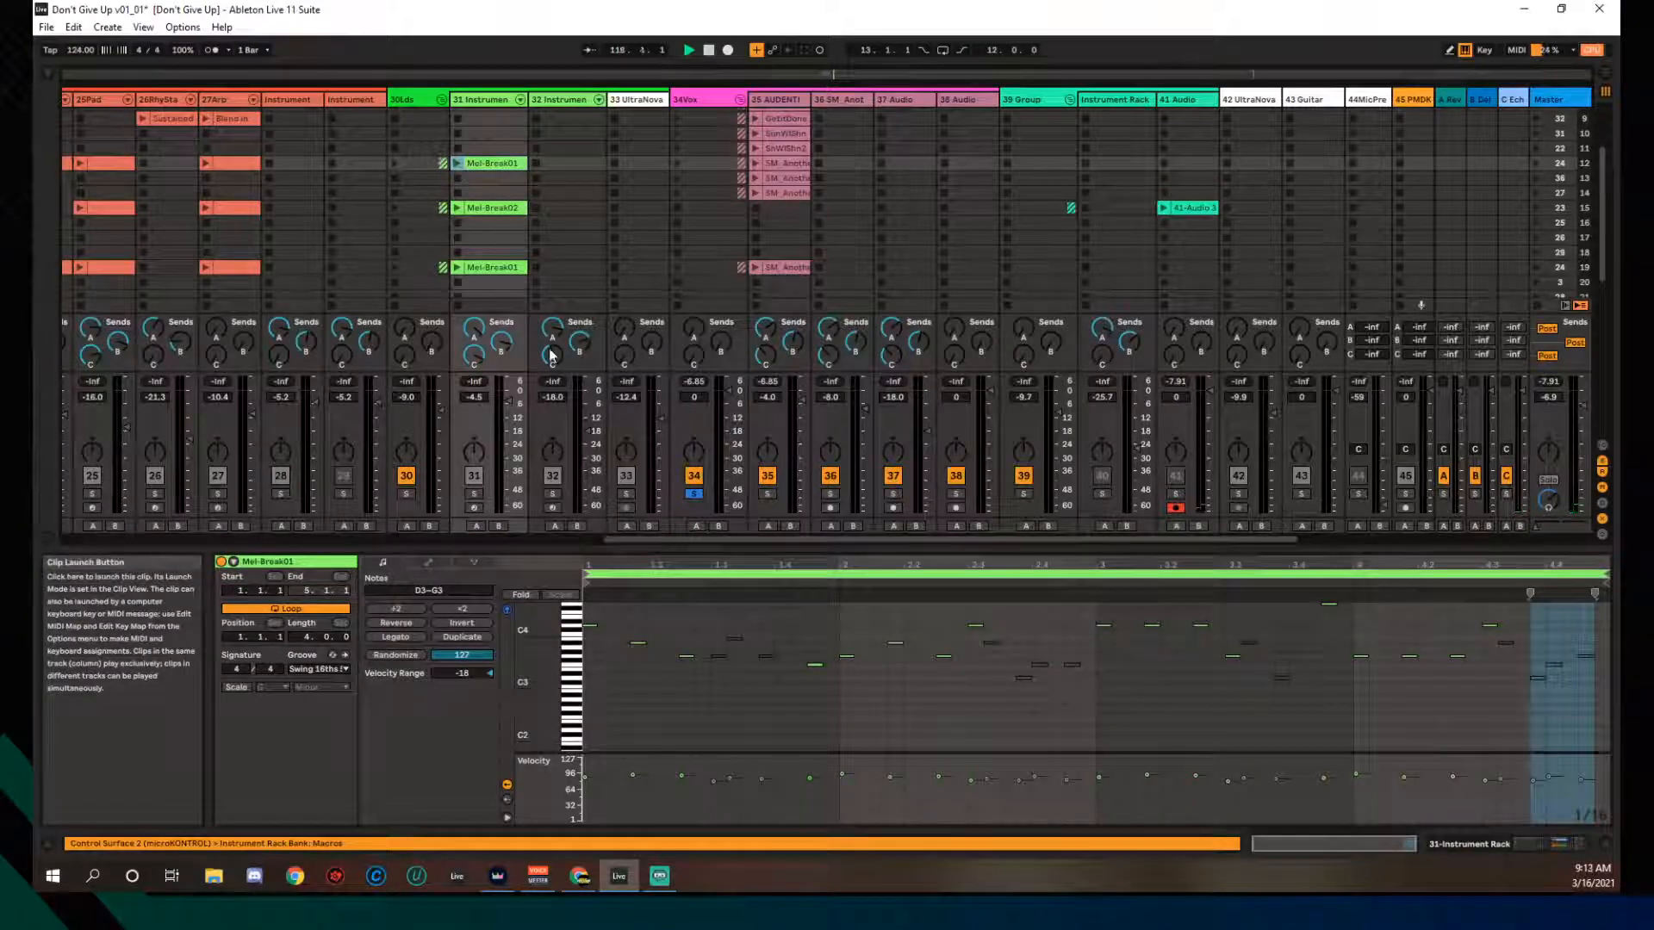
click(474, 494)
click(458, 164)
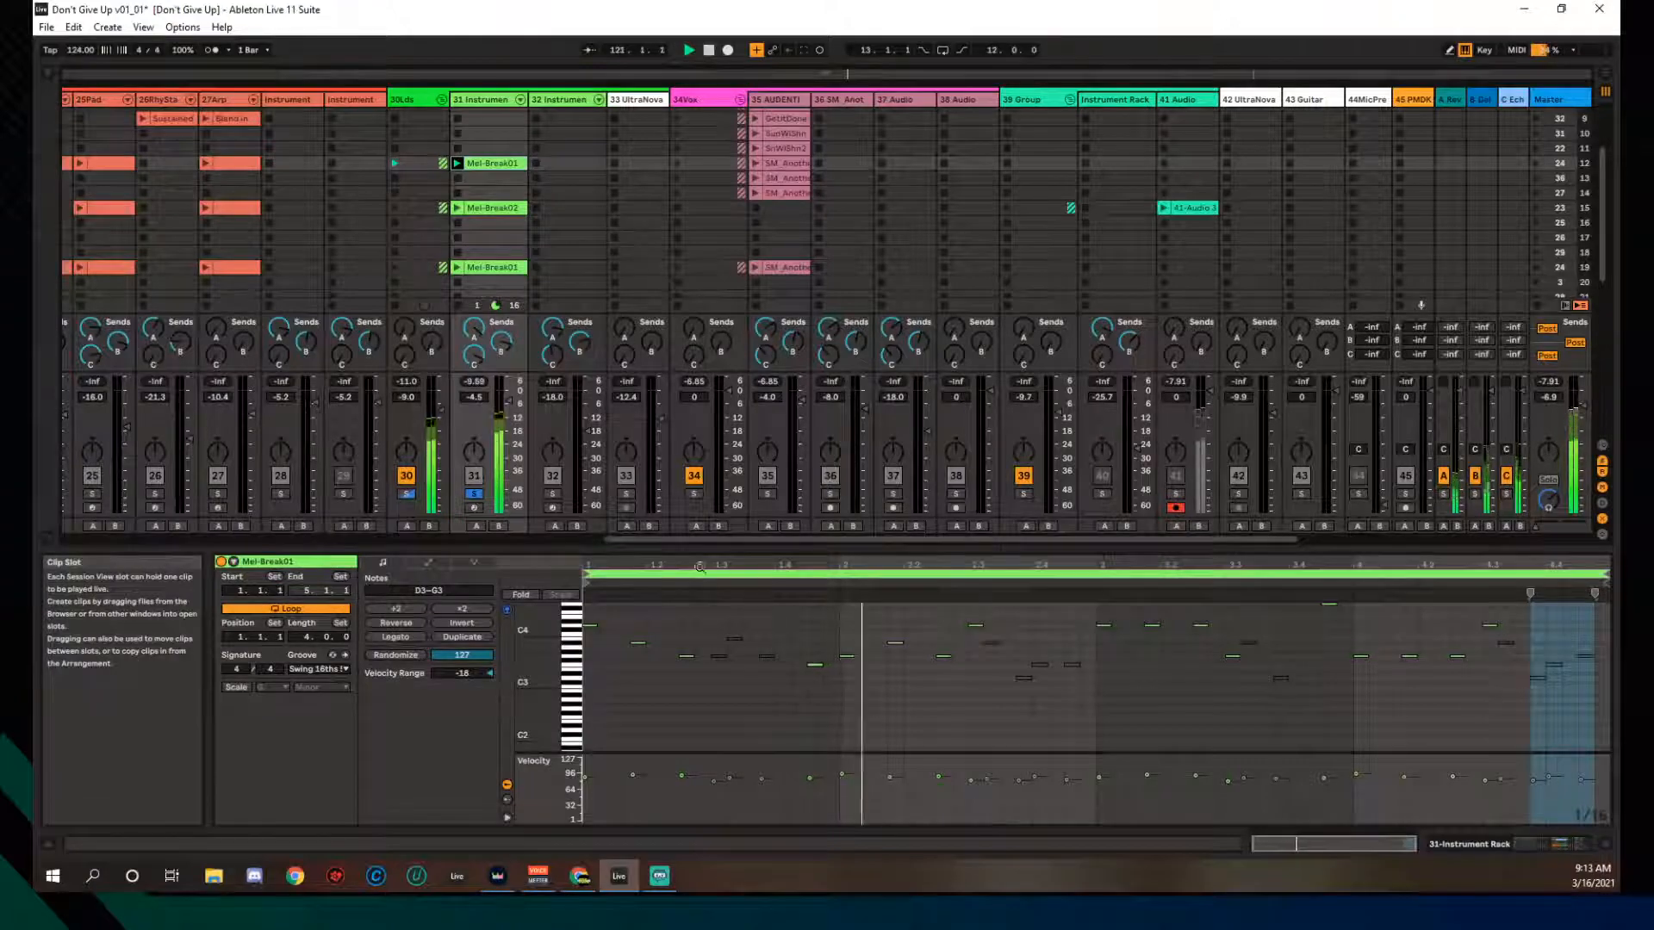
Step: Fit the note editor to Mel-Break01's used key range, and launch Mel-Break02 in row 15 and inspect its notes the same way
drag(716, 549, 742, 395)
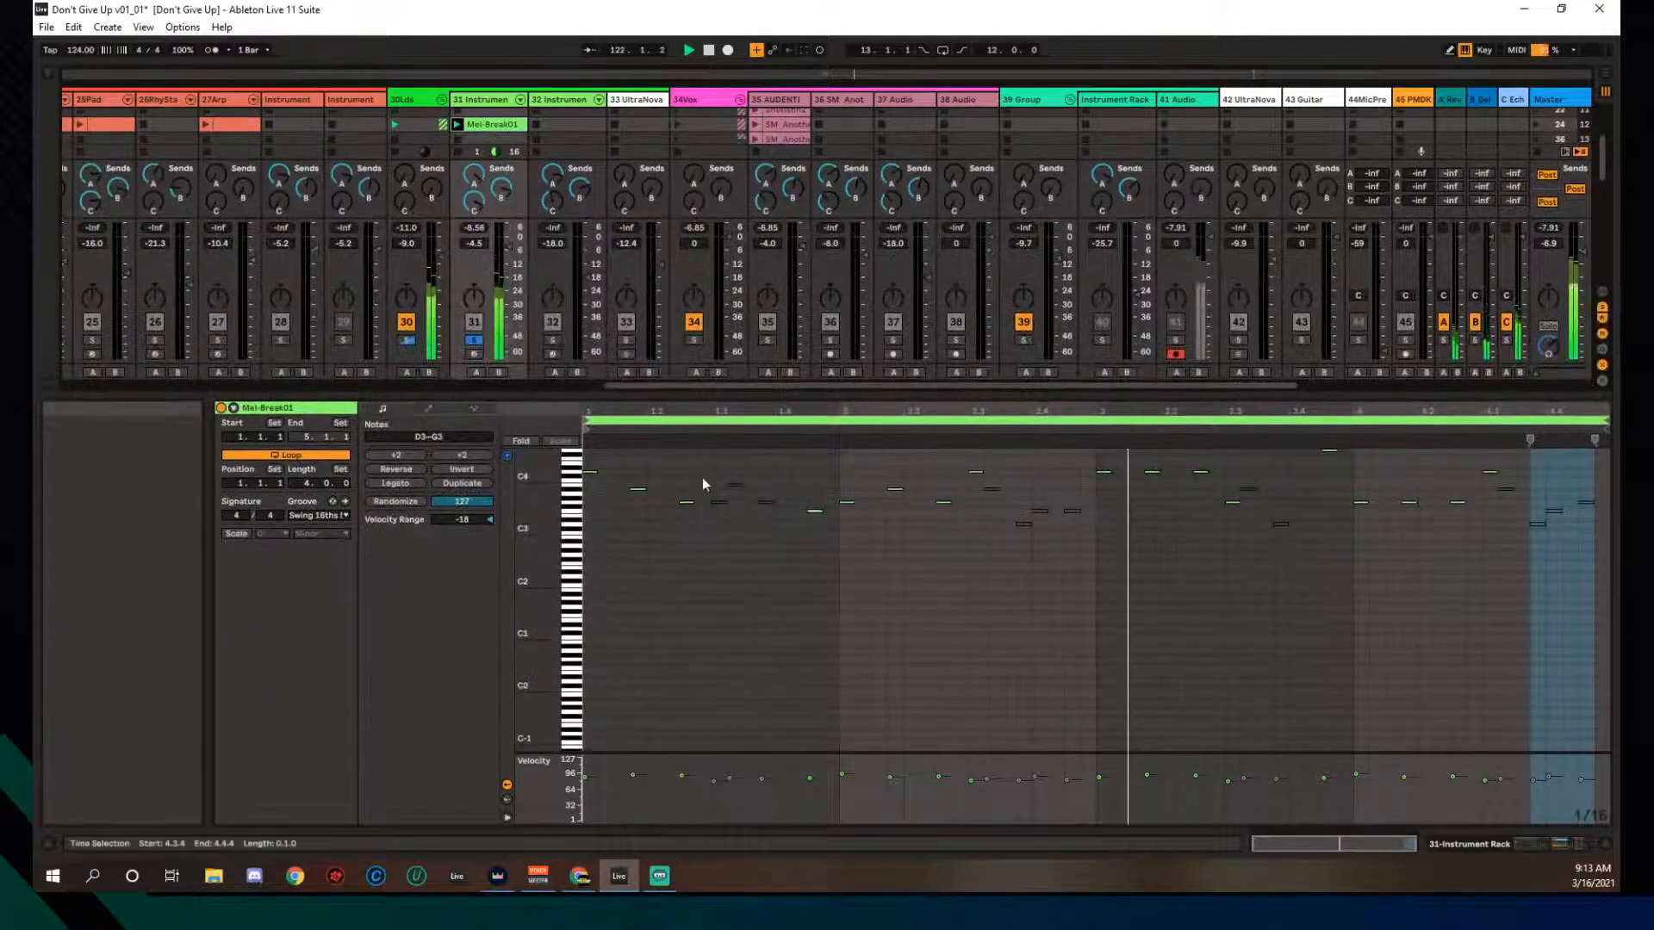
double_click(586, 504)
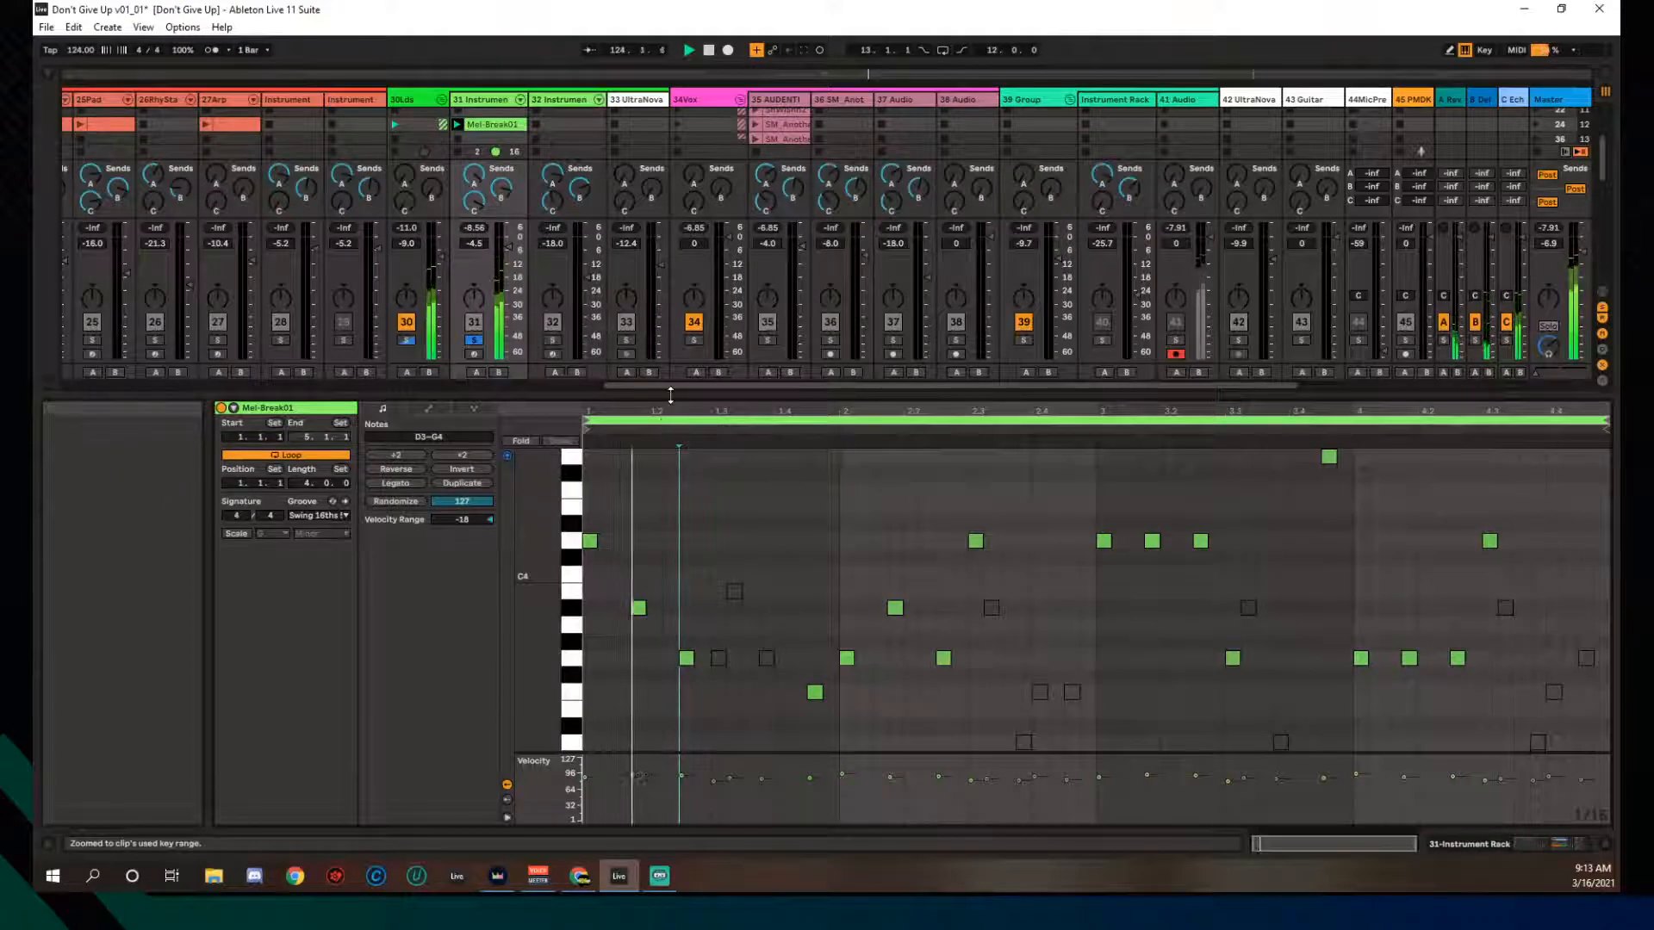
drag(671, 394, 673, 513)
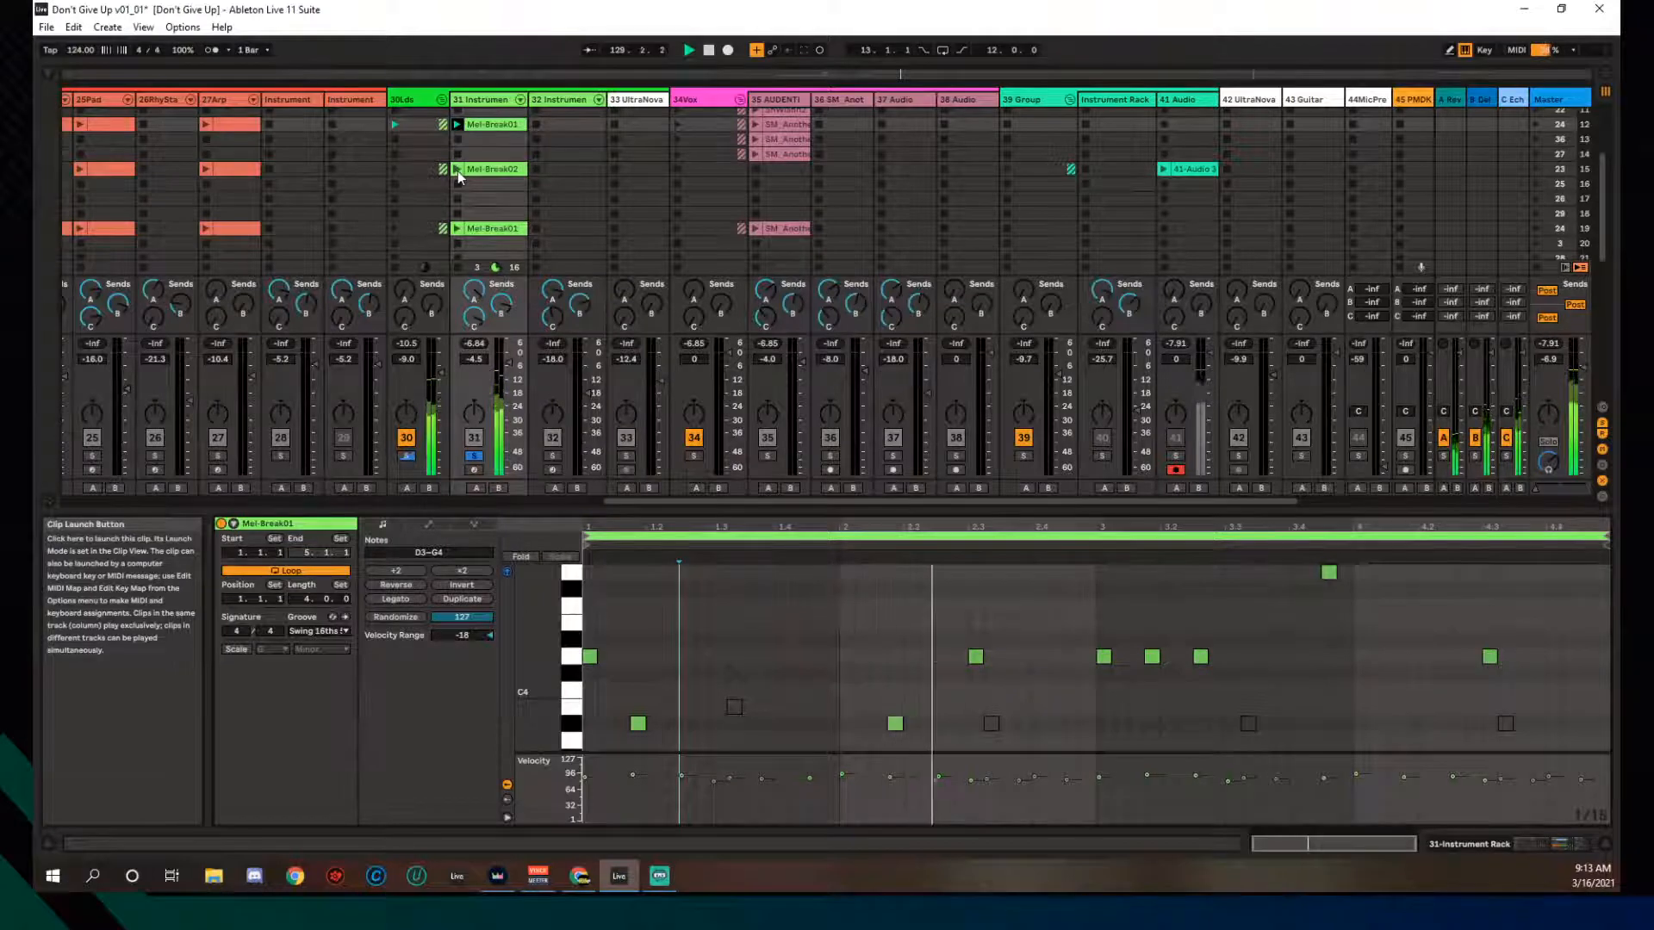
click(491, 169)
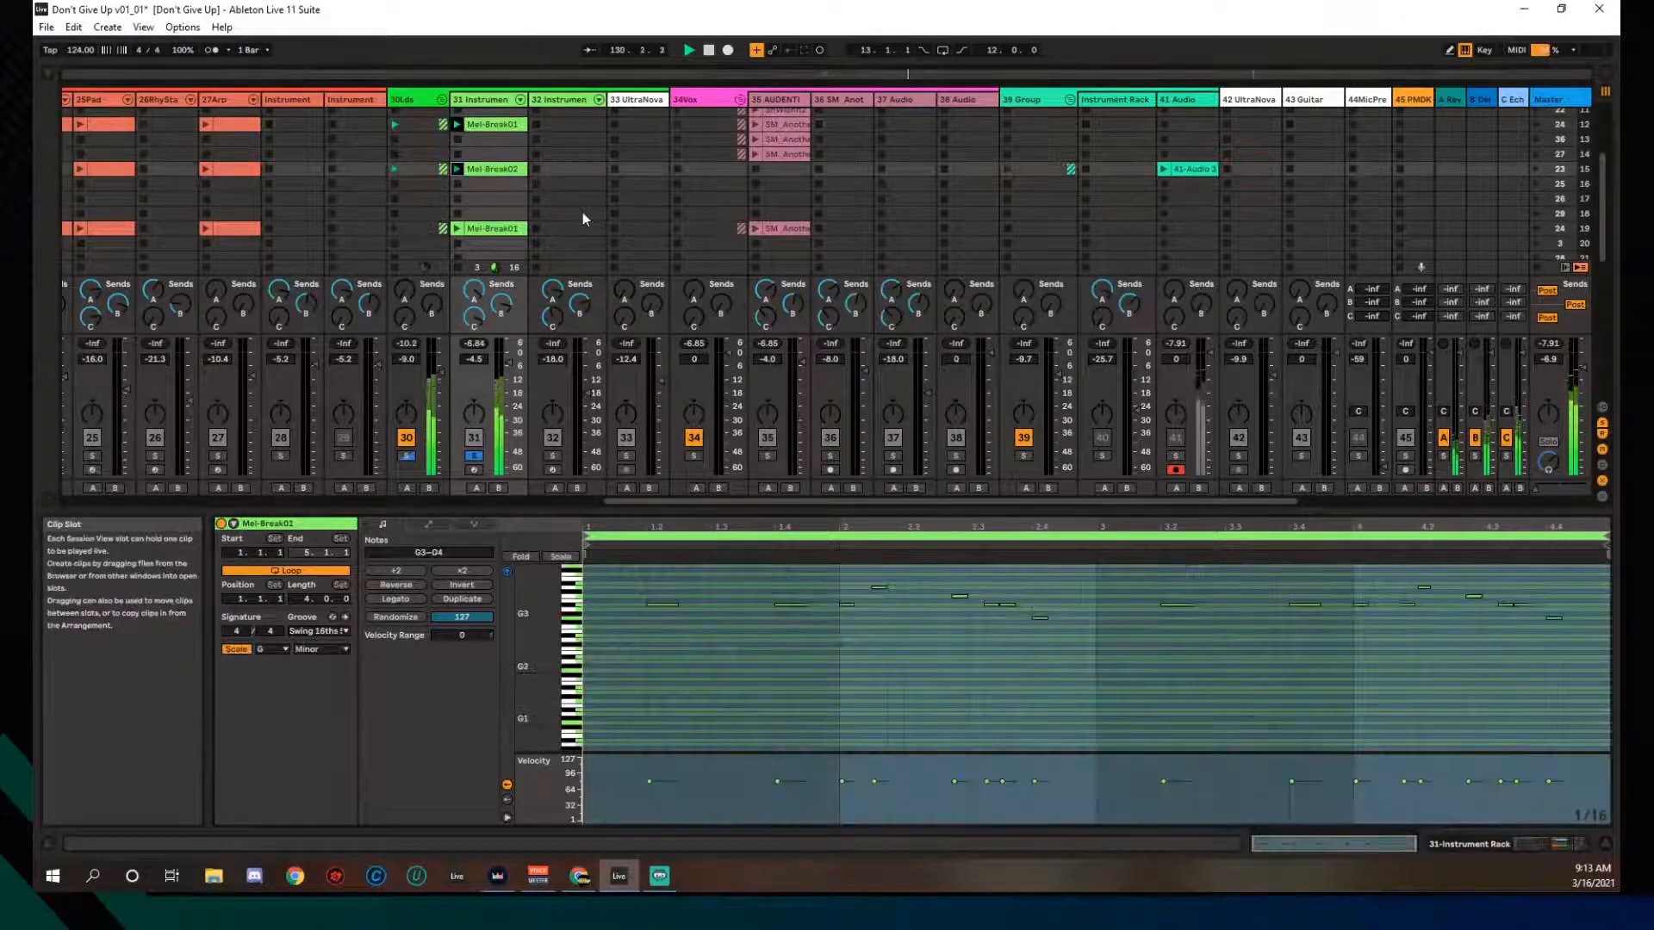
double_click(536, 595)
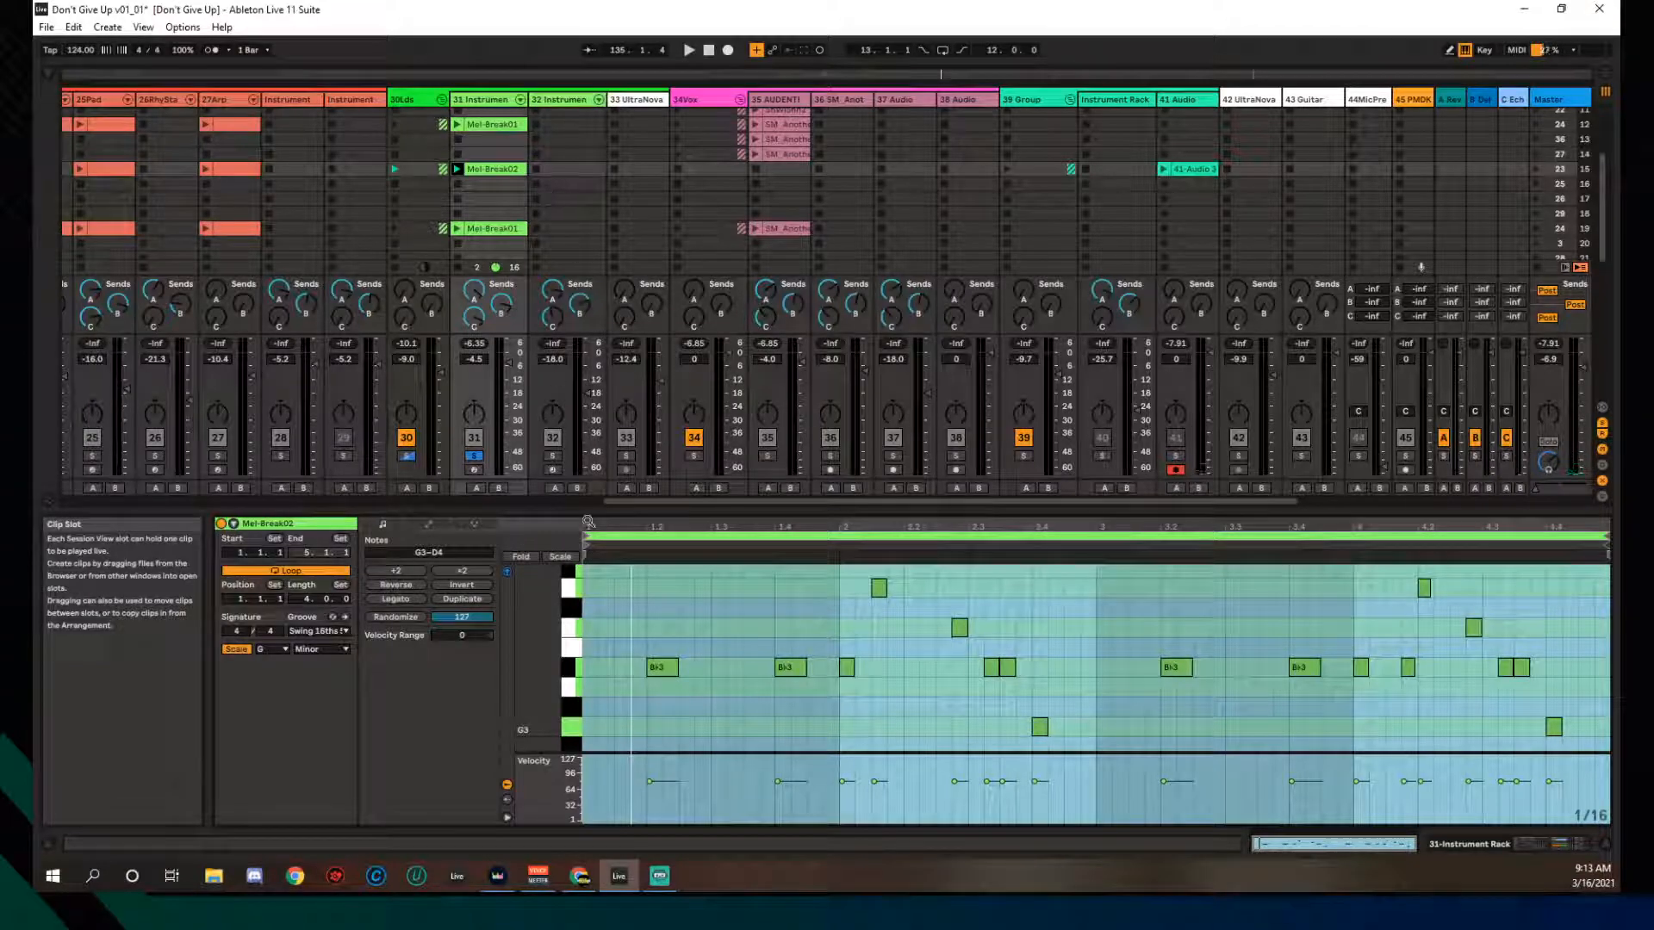
Step: Shrink the clip view to give the Session grid more rows, and collapse the 6Drums group
drag(627, 503, 184, 503)
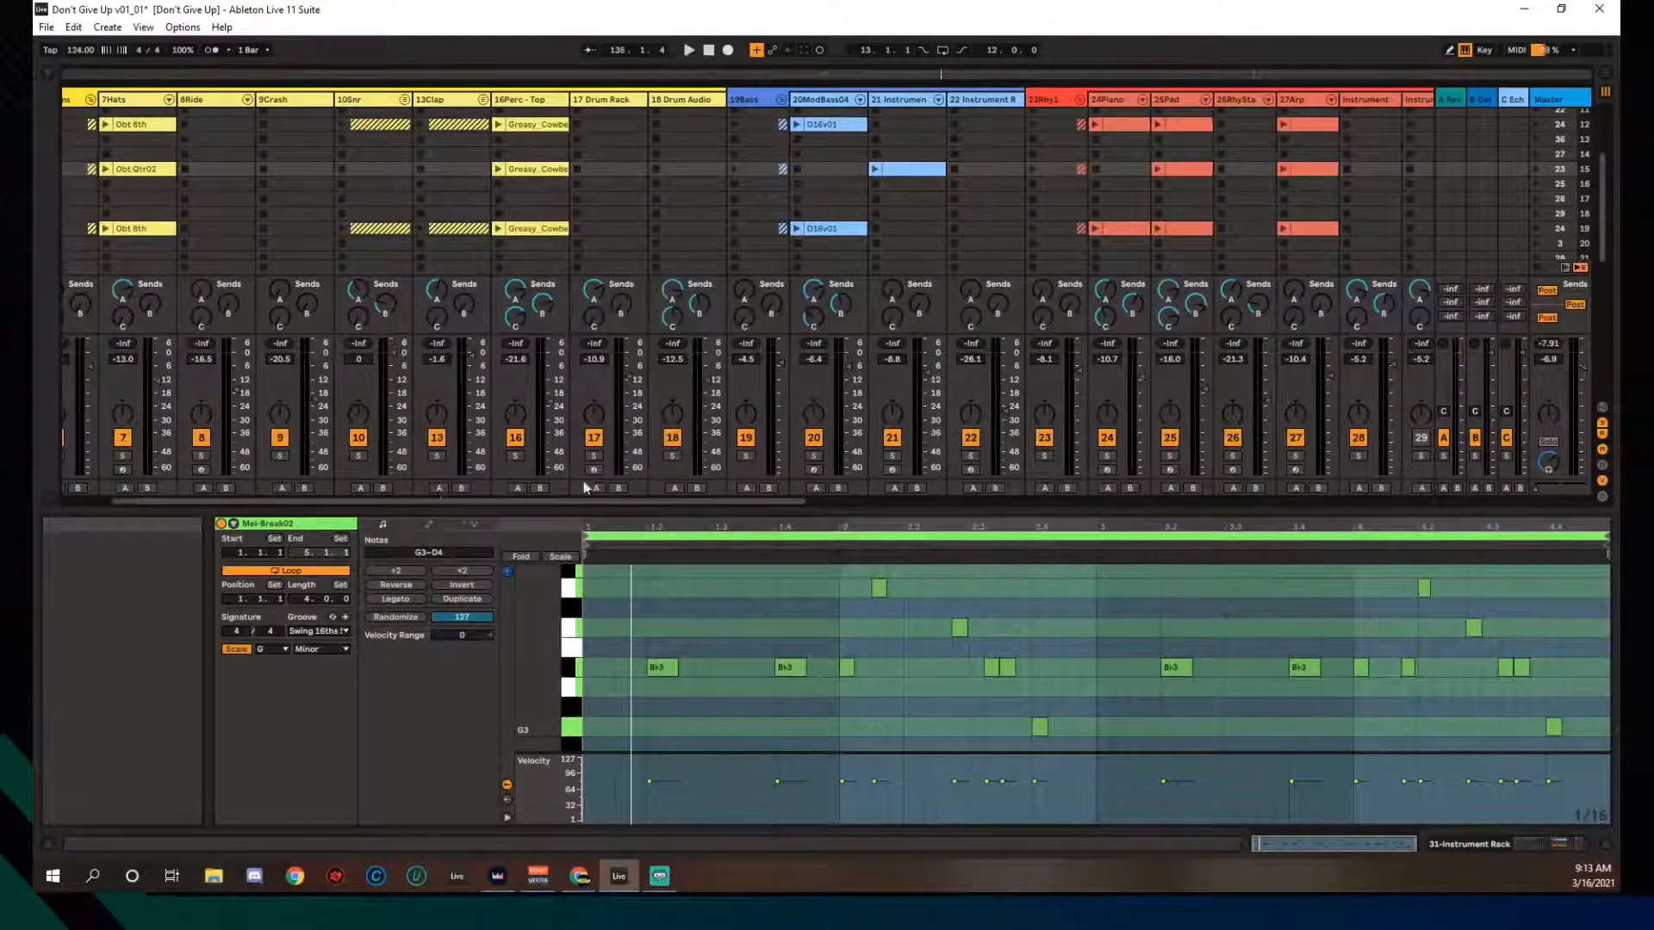
drag(785, 513, 784, 700)
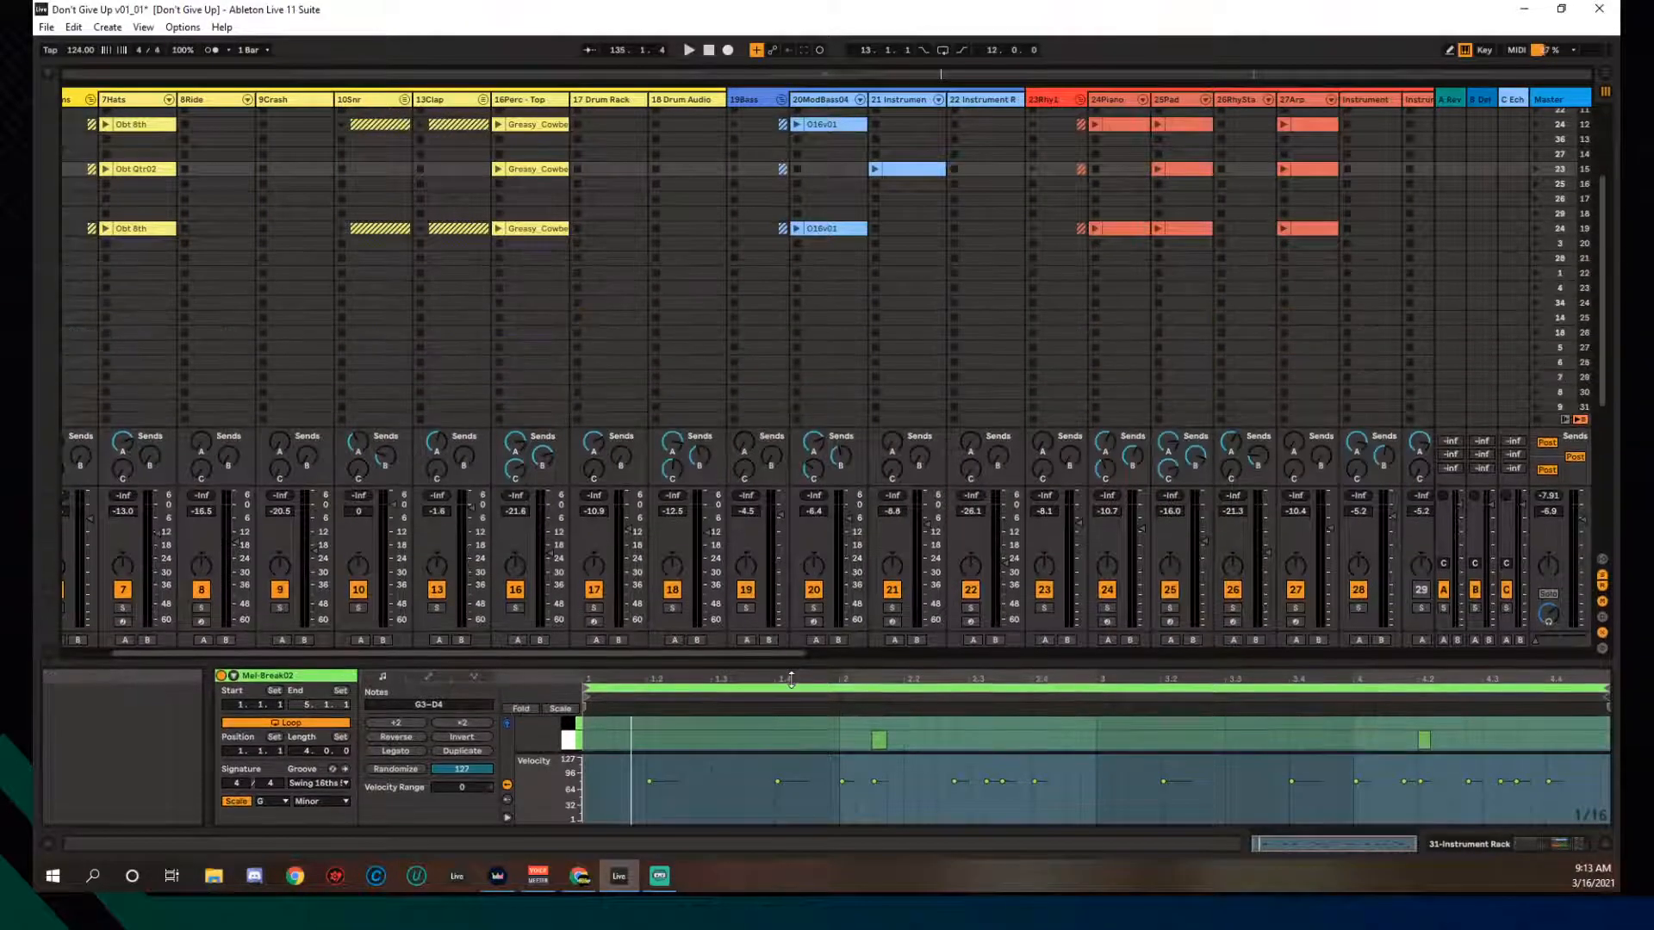
scroll(820, 342, up, 3)
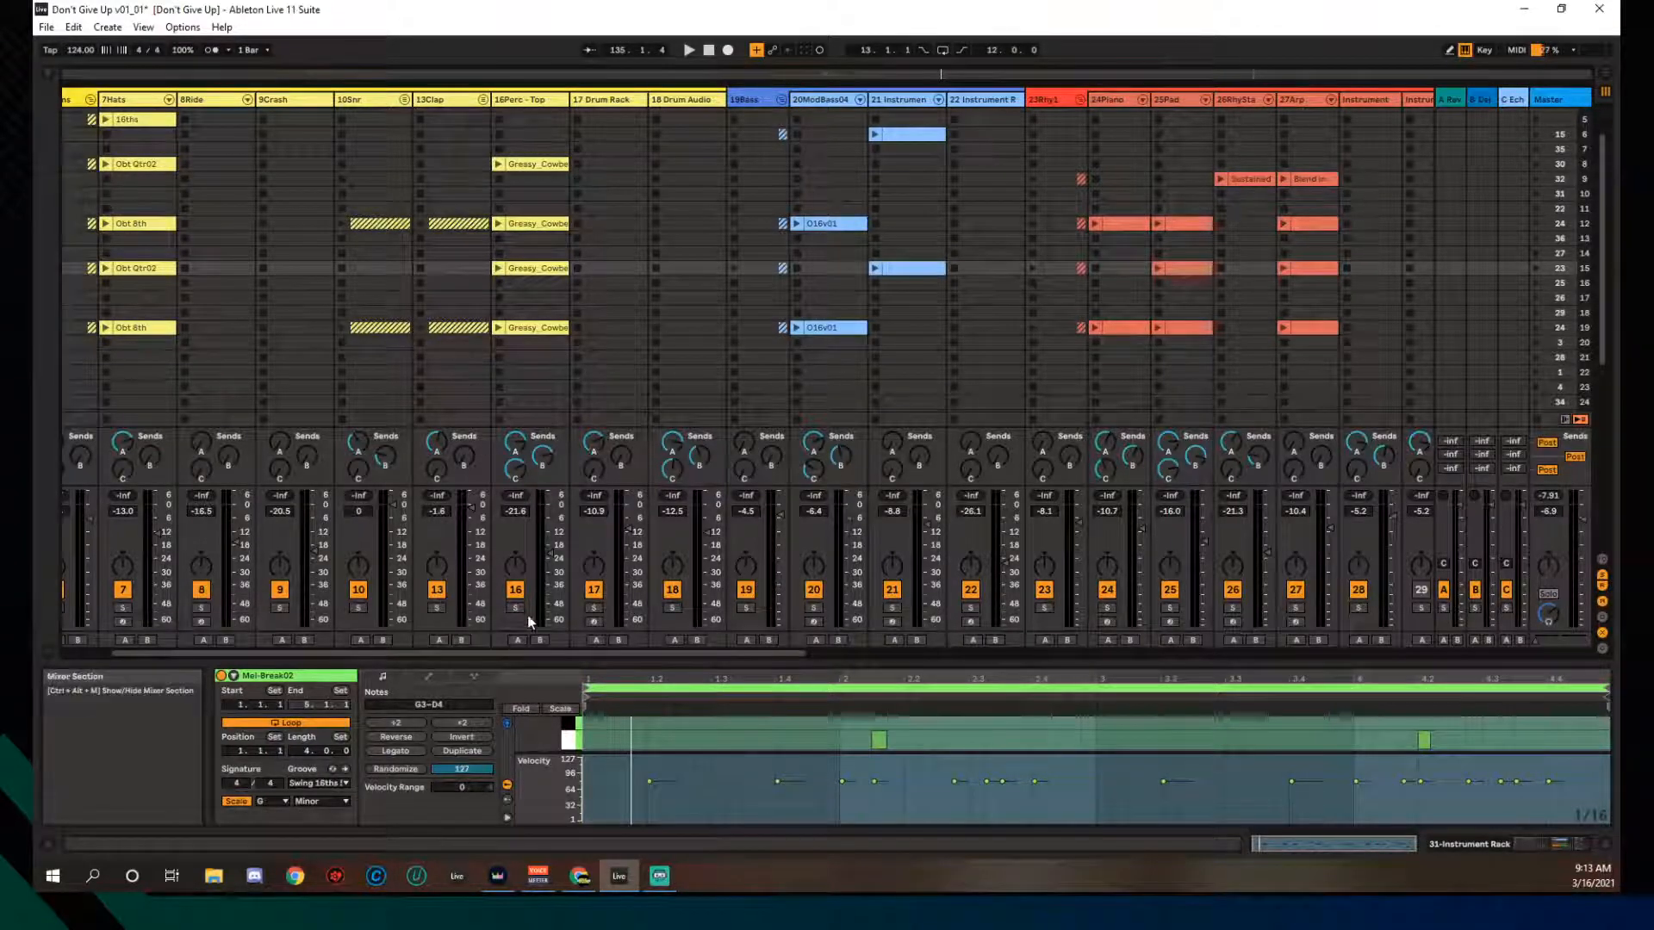
scroll(508, 651, left, 3)
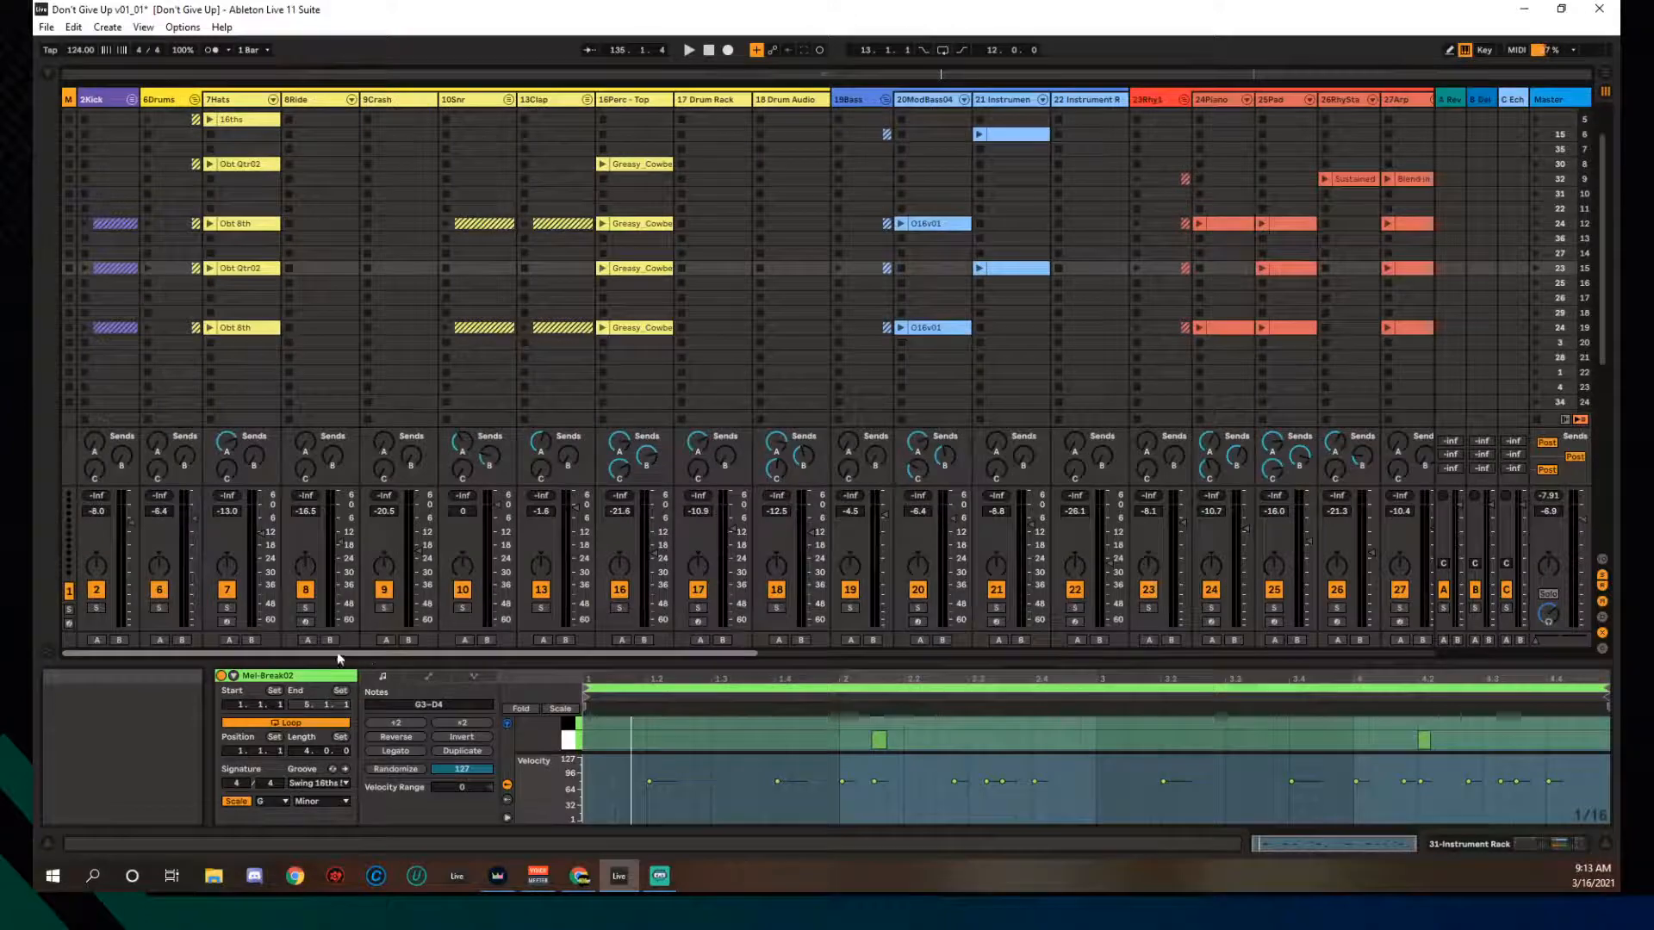
click(195, 100)
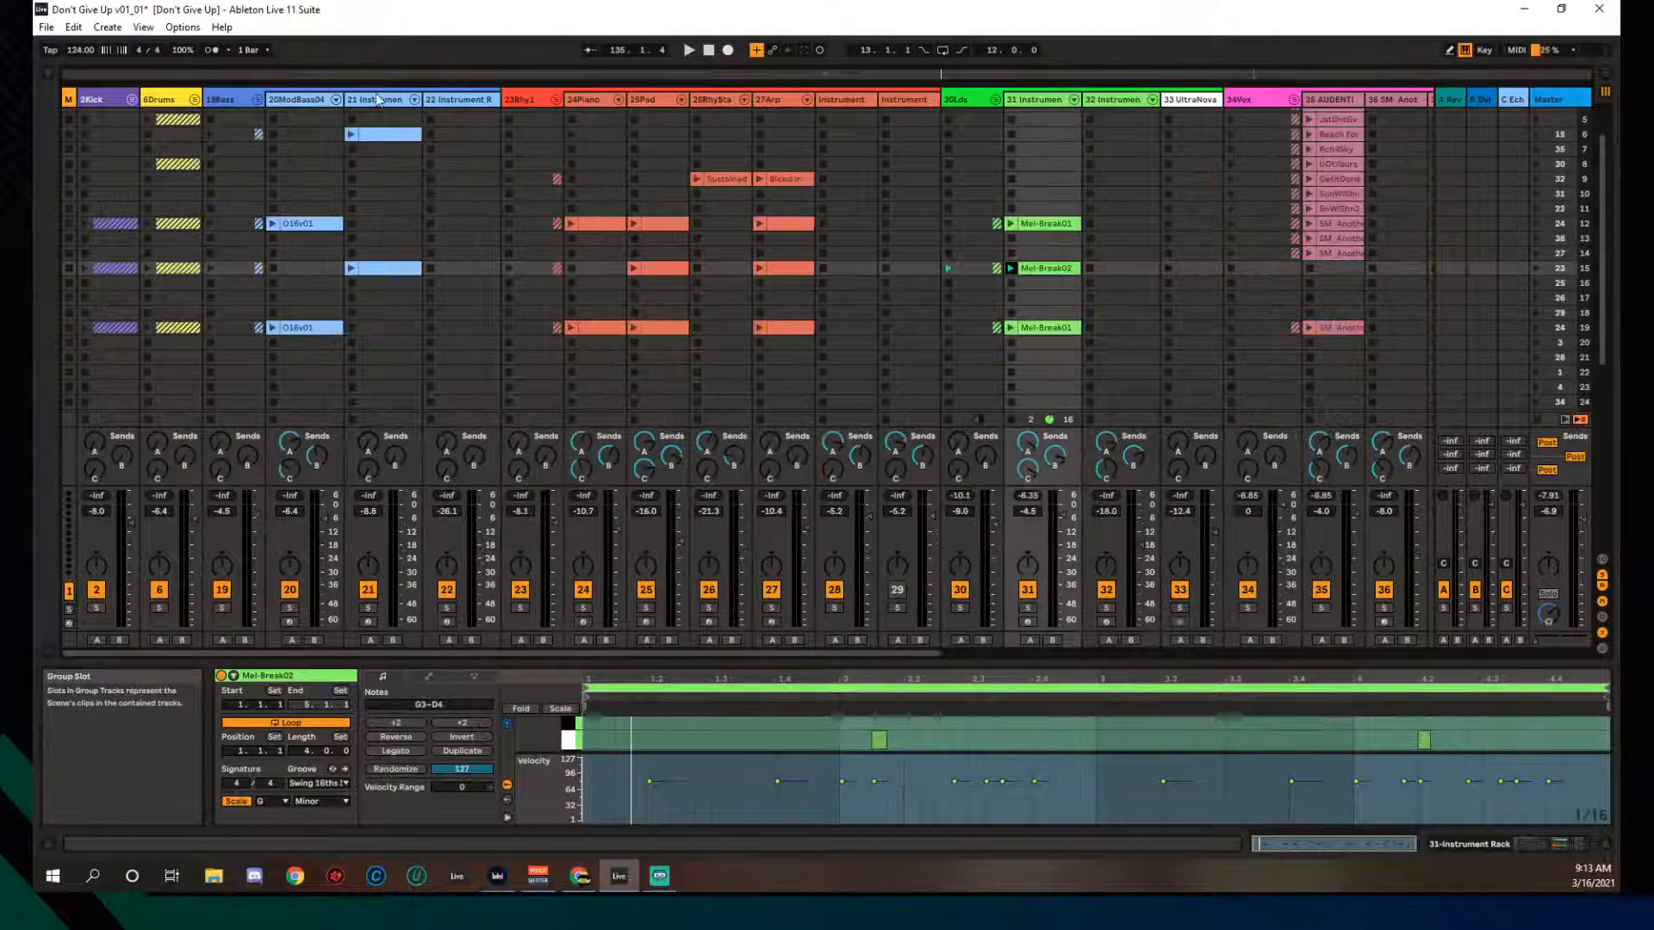
Step: Collapse the 19Bass and 23Rhy1 groups, and launch the kick and bass groups in row 1
click(256, 99)
click(319, 99)
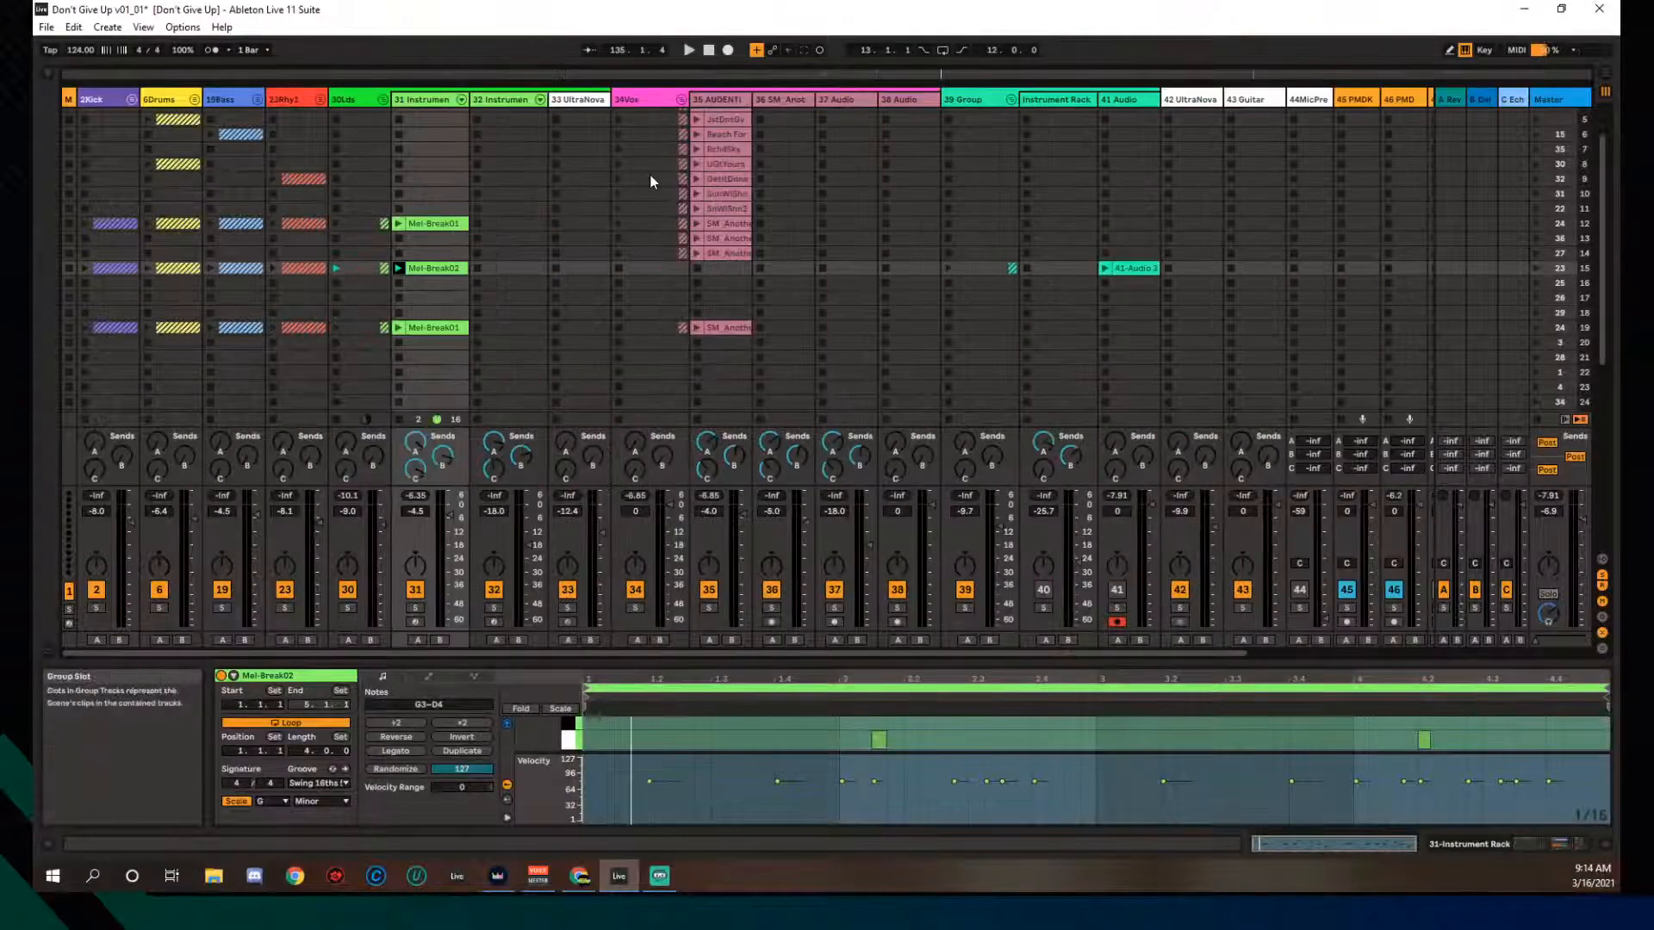
scroll(1047, 301, up, 3)
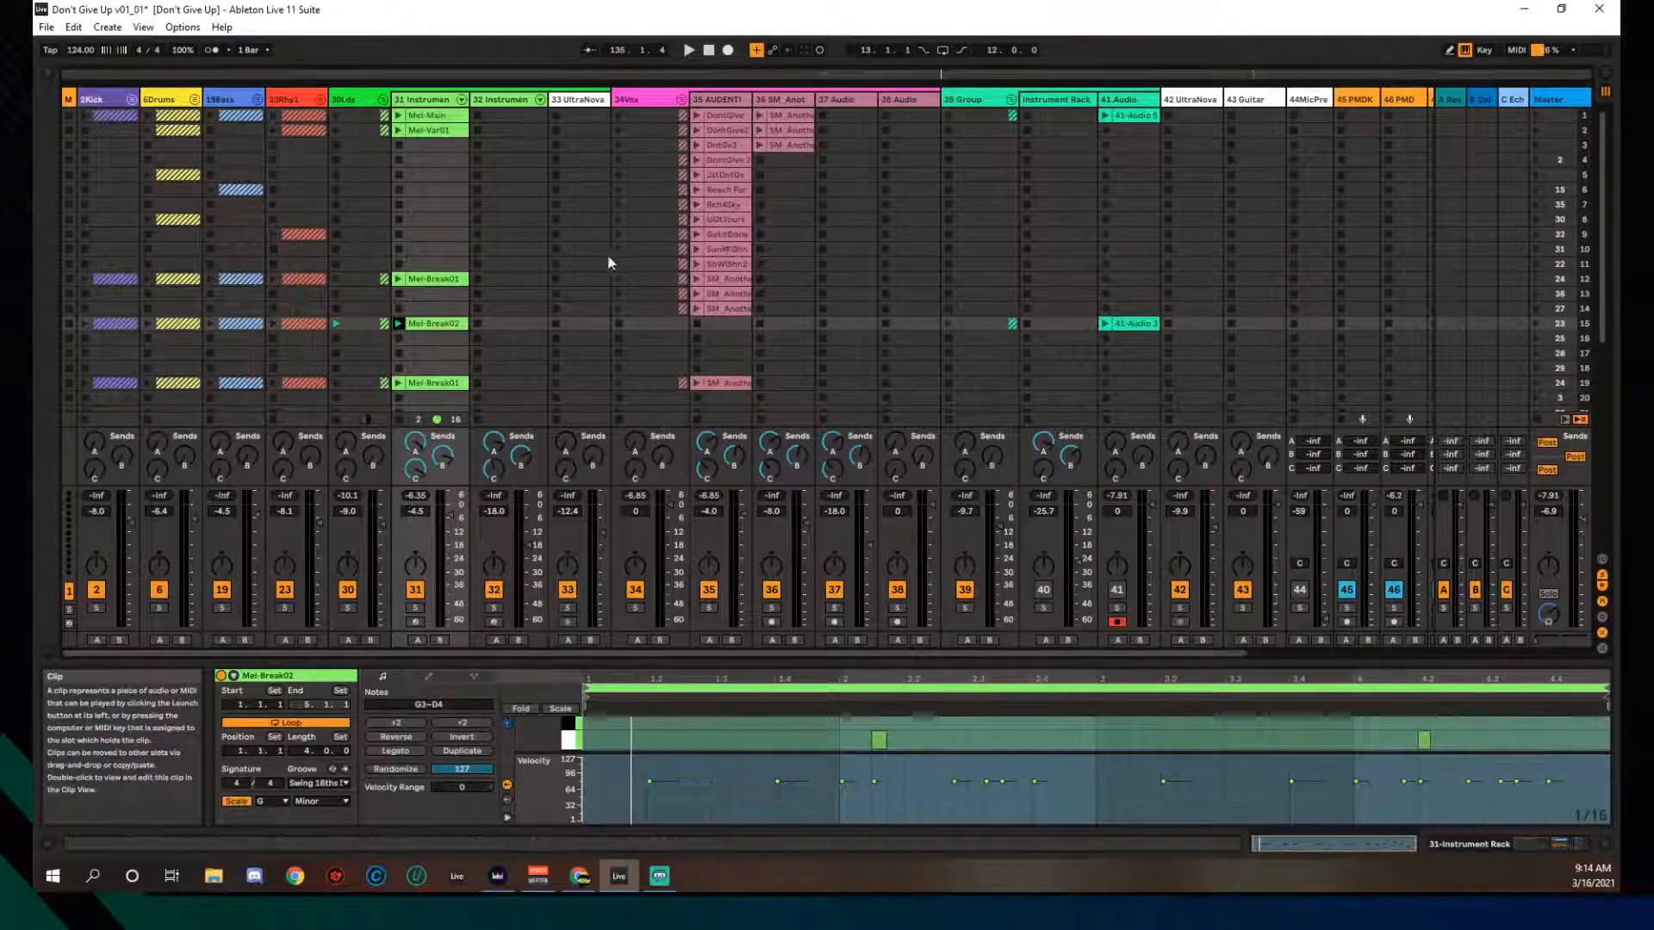
click(79, 115)
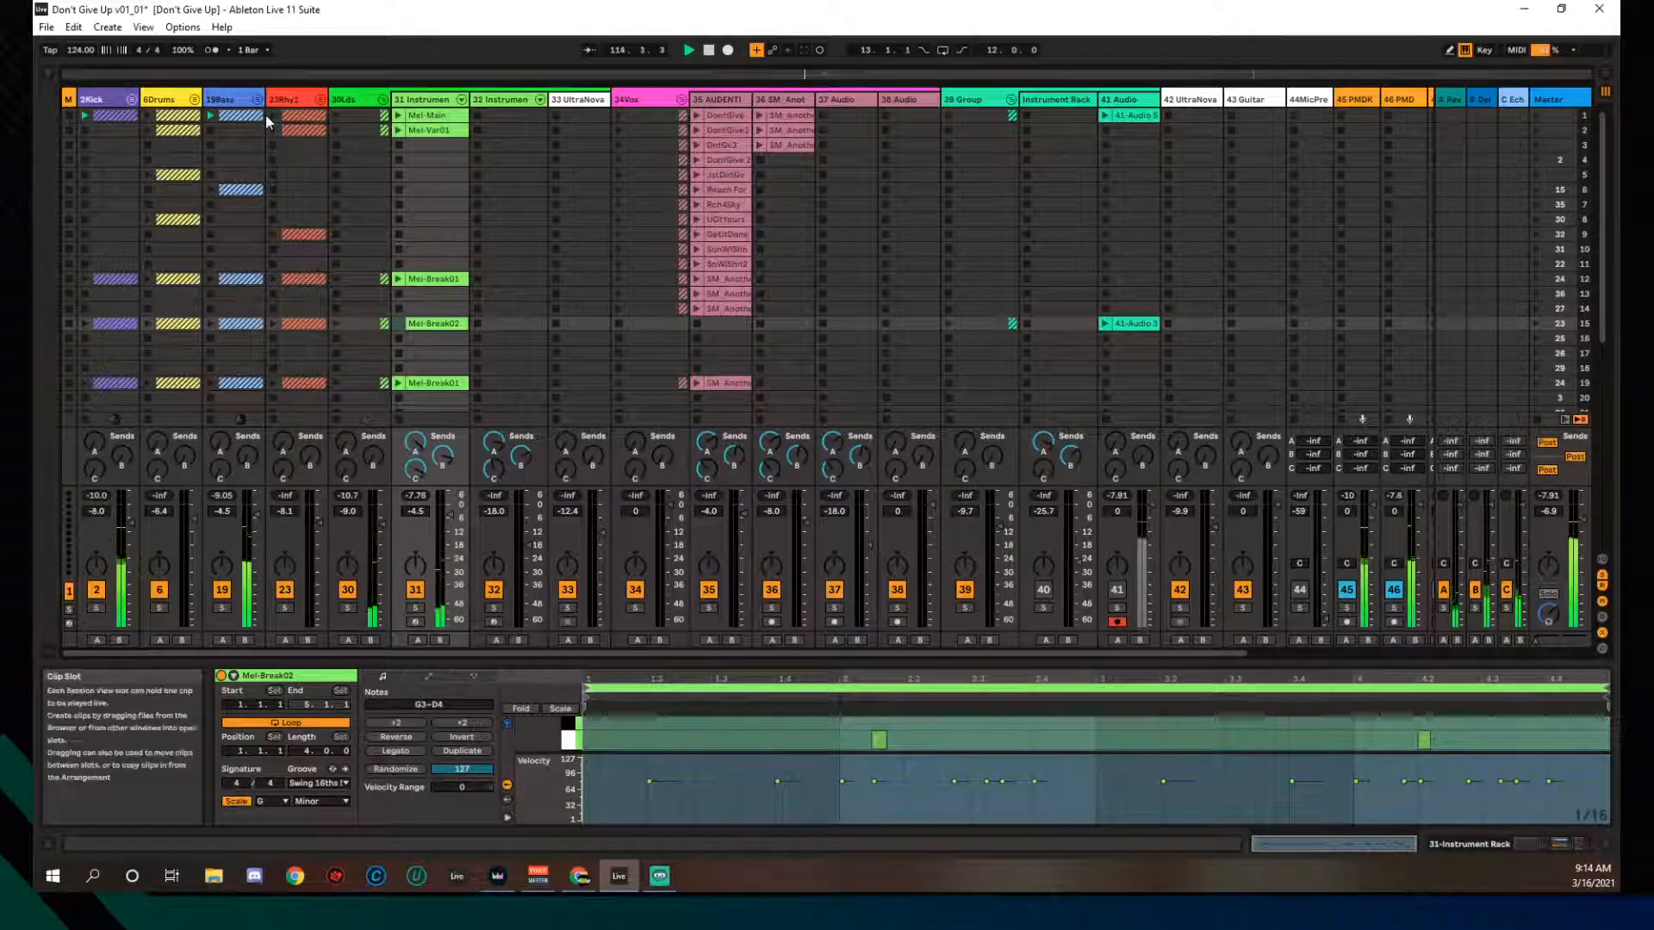
Step: Expand the 23Rhy1 group and alternate the row 1 vocal clips on tracks 35 and 36, stopping each after it plays
click(320, 100)
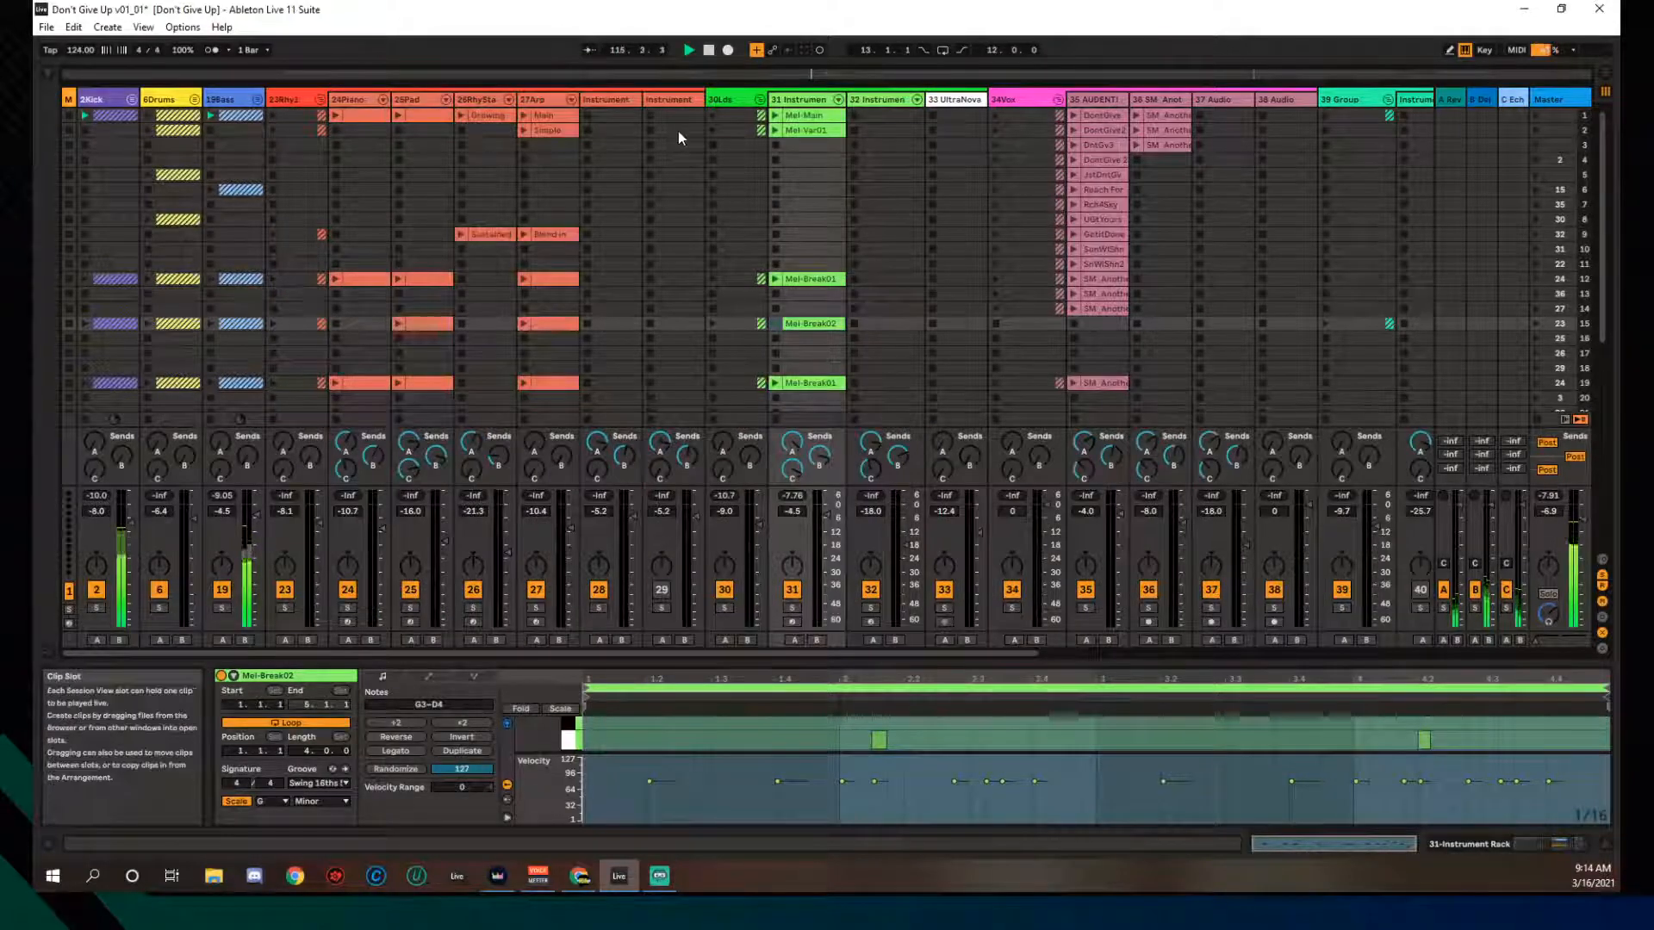
click(1073, 116)
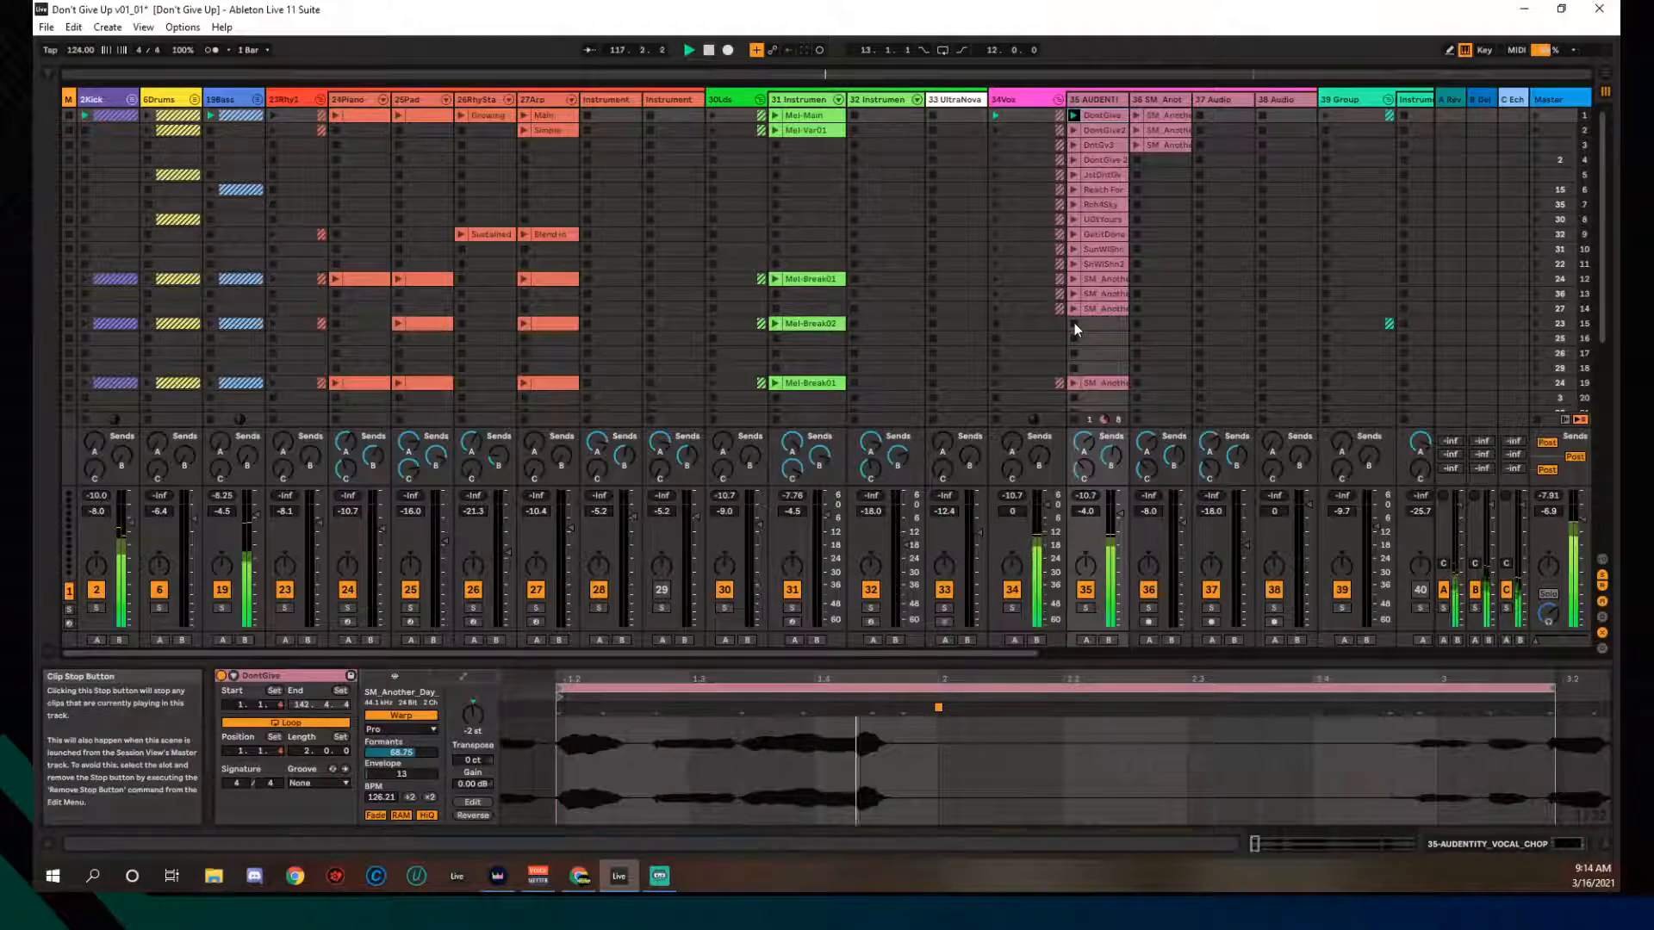
click(1136, 116)
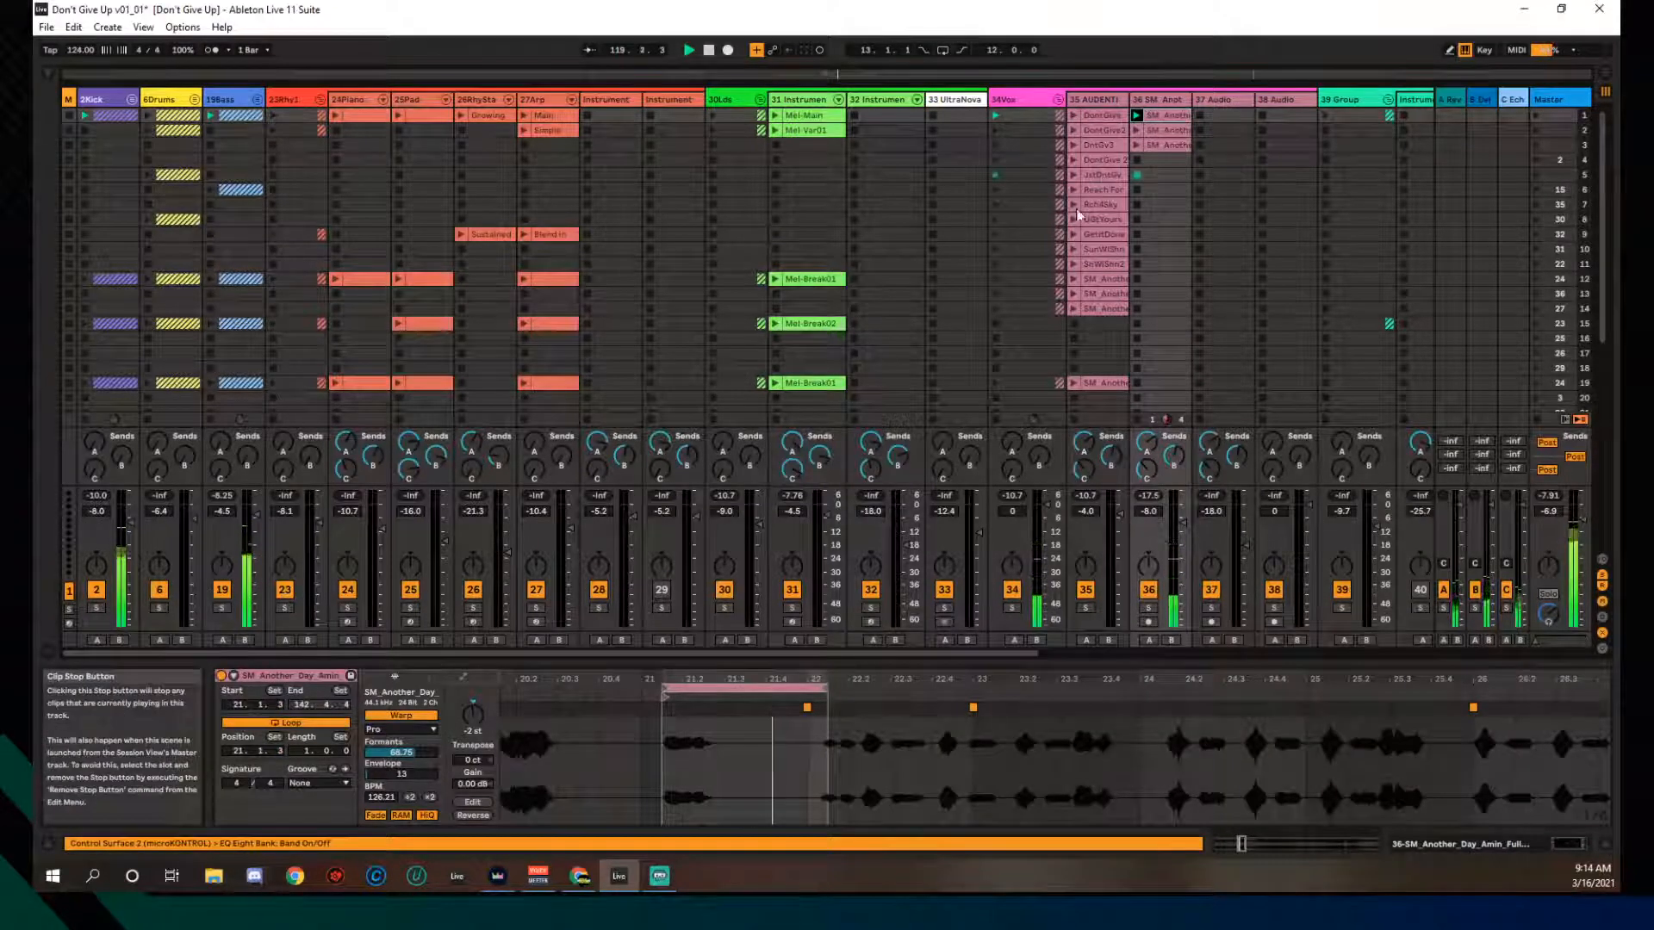
click(1073, 117)
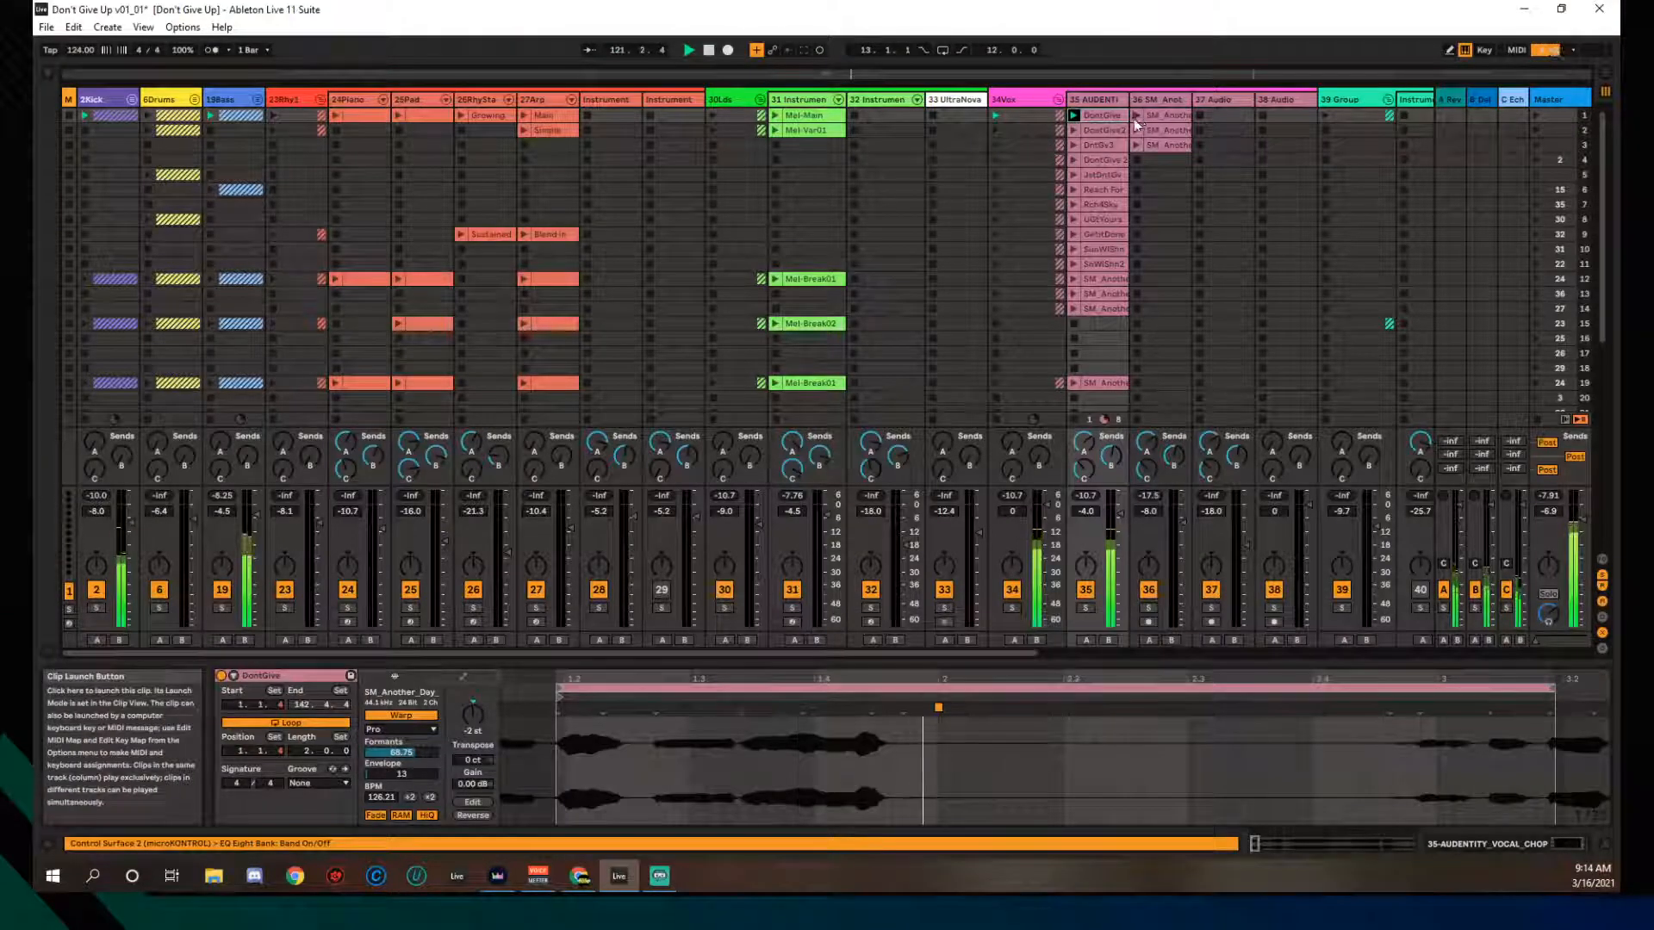
click(1075, 324)
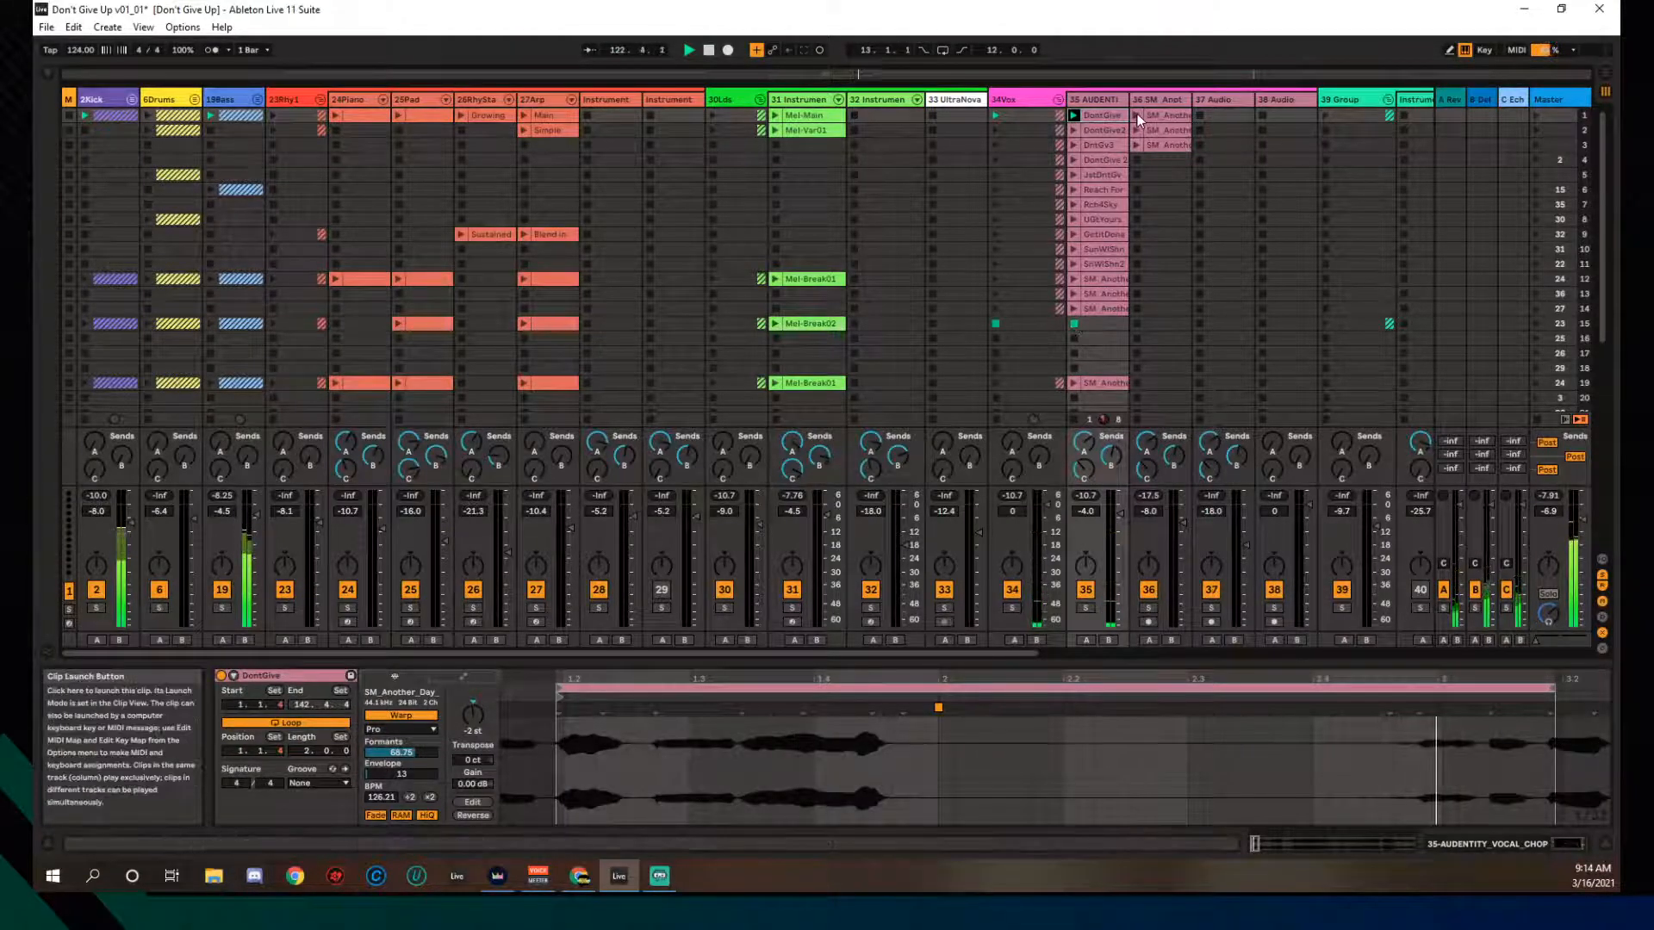
click(1137, 117)
click(1139, 158)
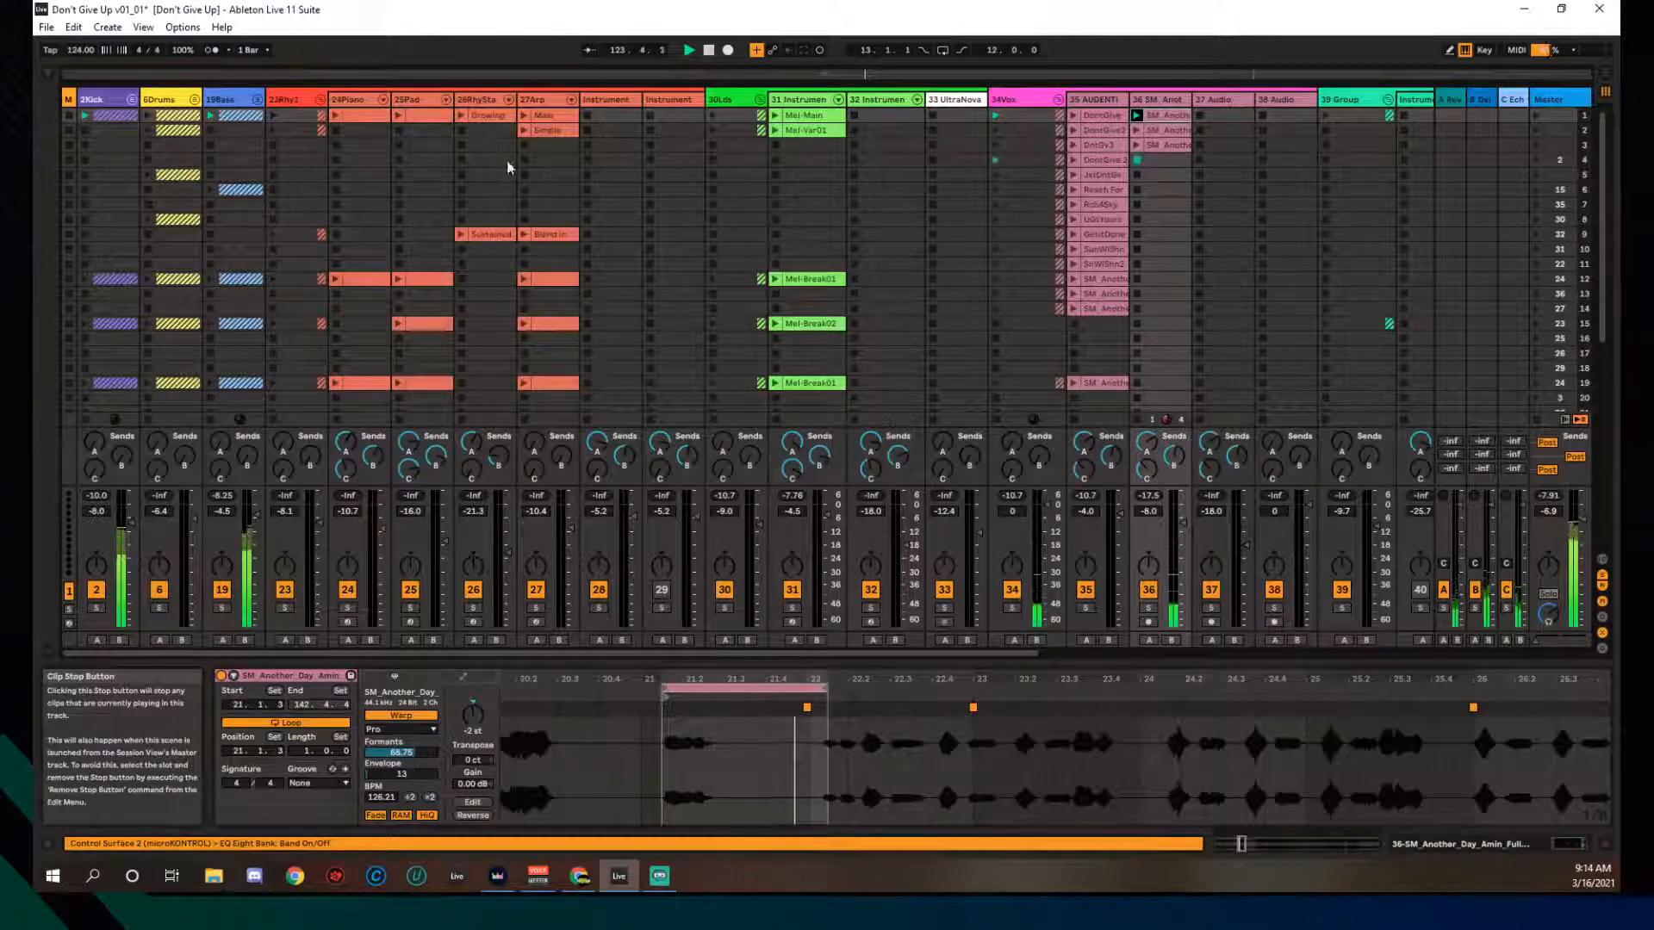
Step: Launch the row 1 clips on the pad, arp and rhythm stab tracks to layer them over the kick and bass
click(399, 118)
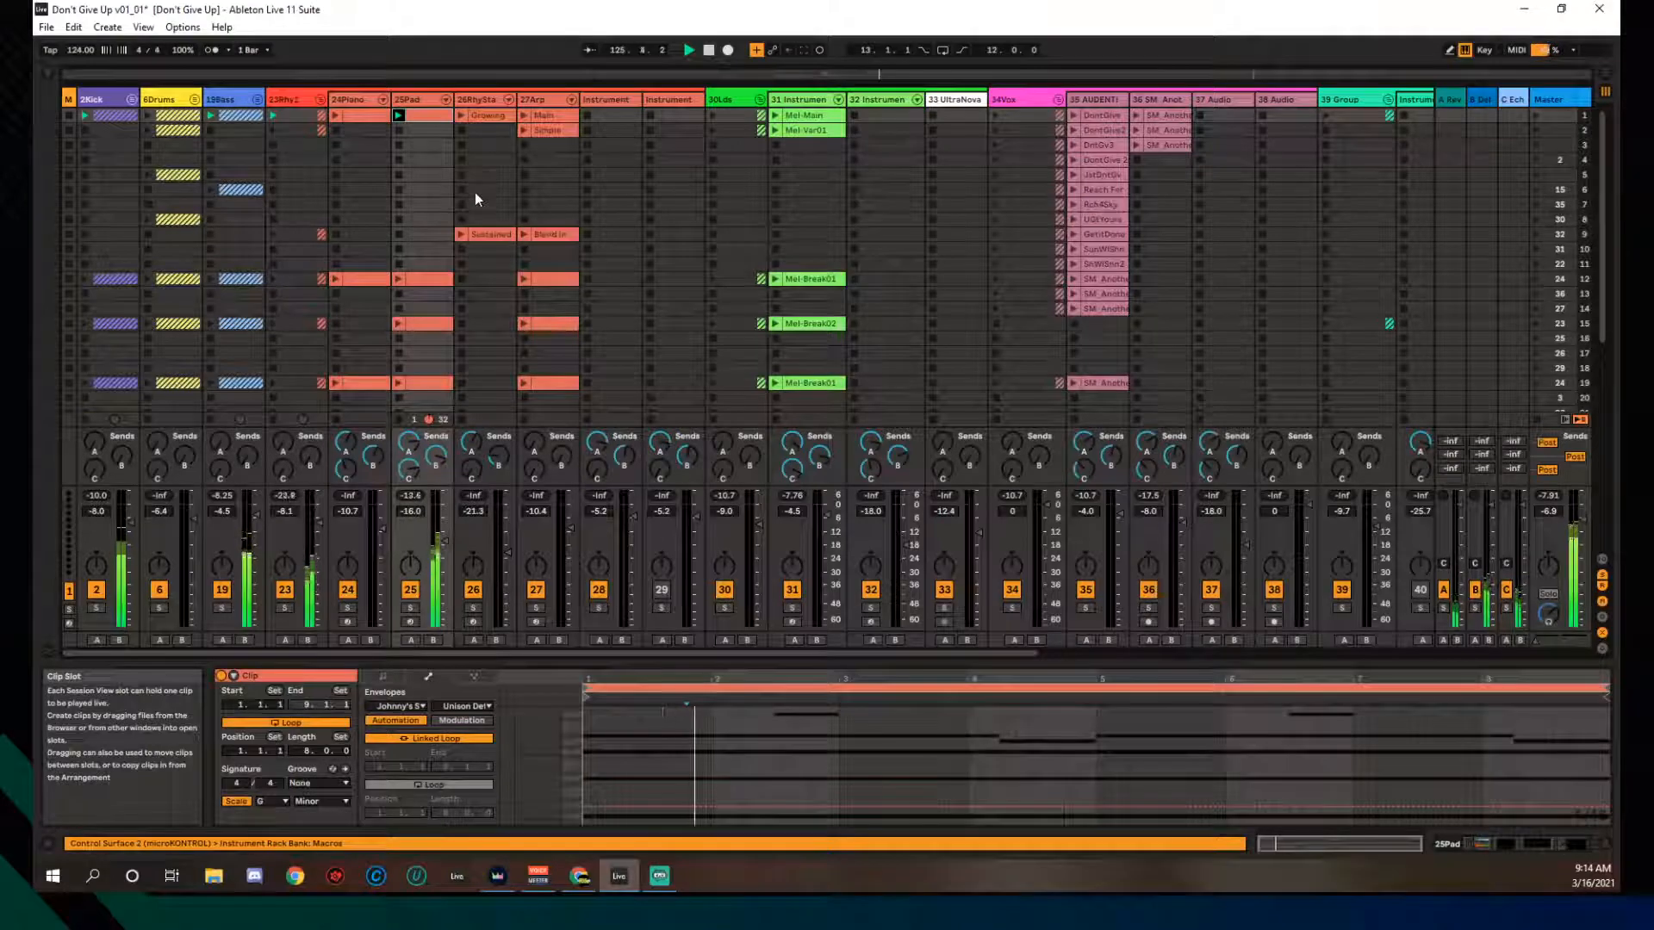
click(525, 116)
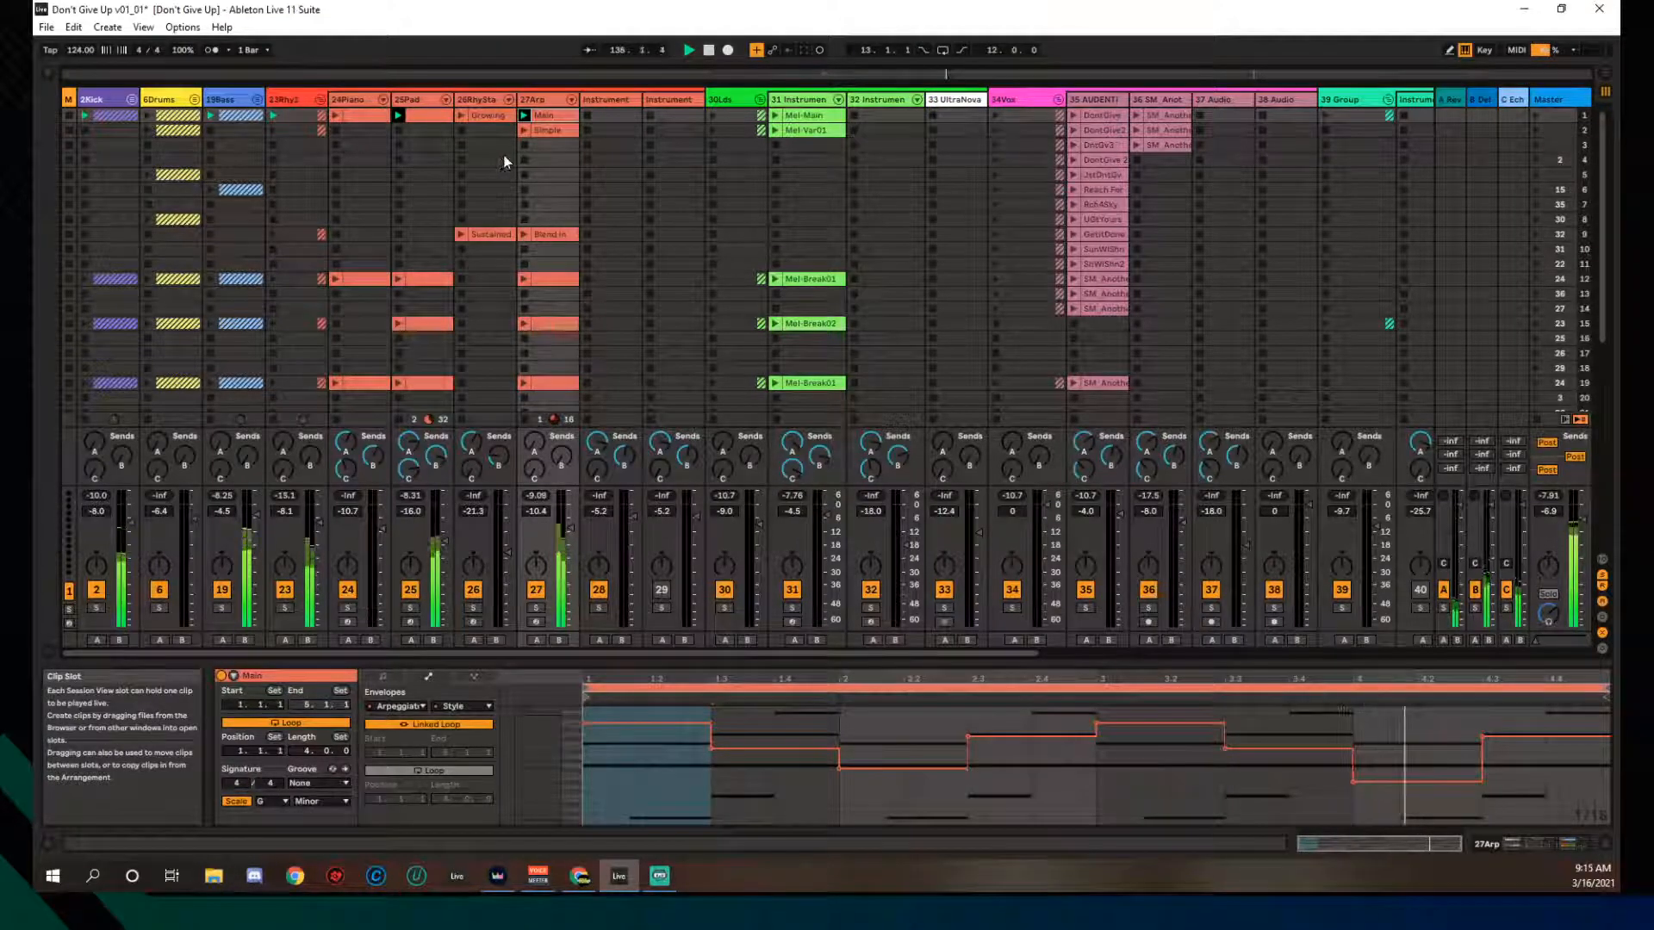
click(460, 116)
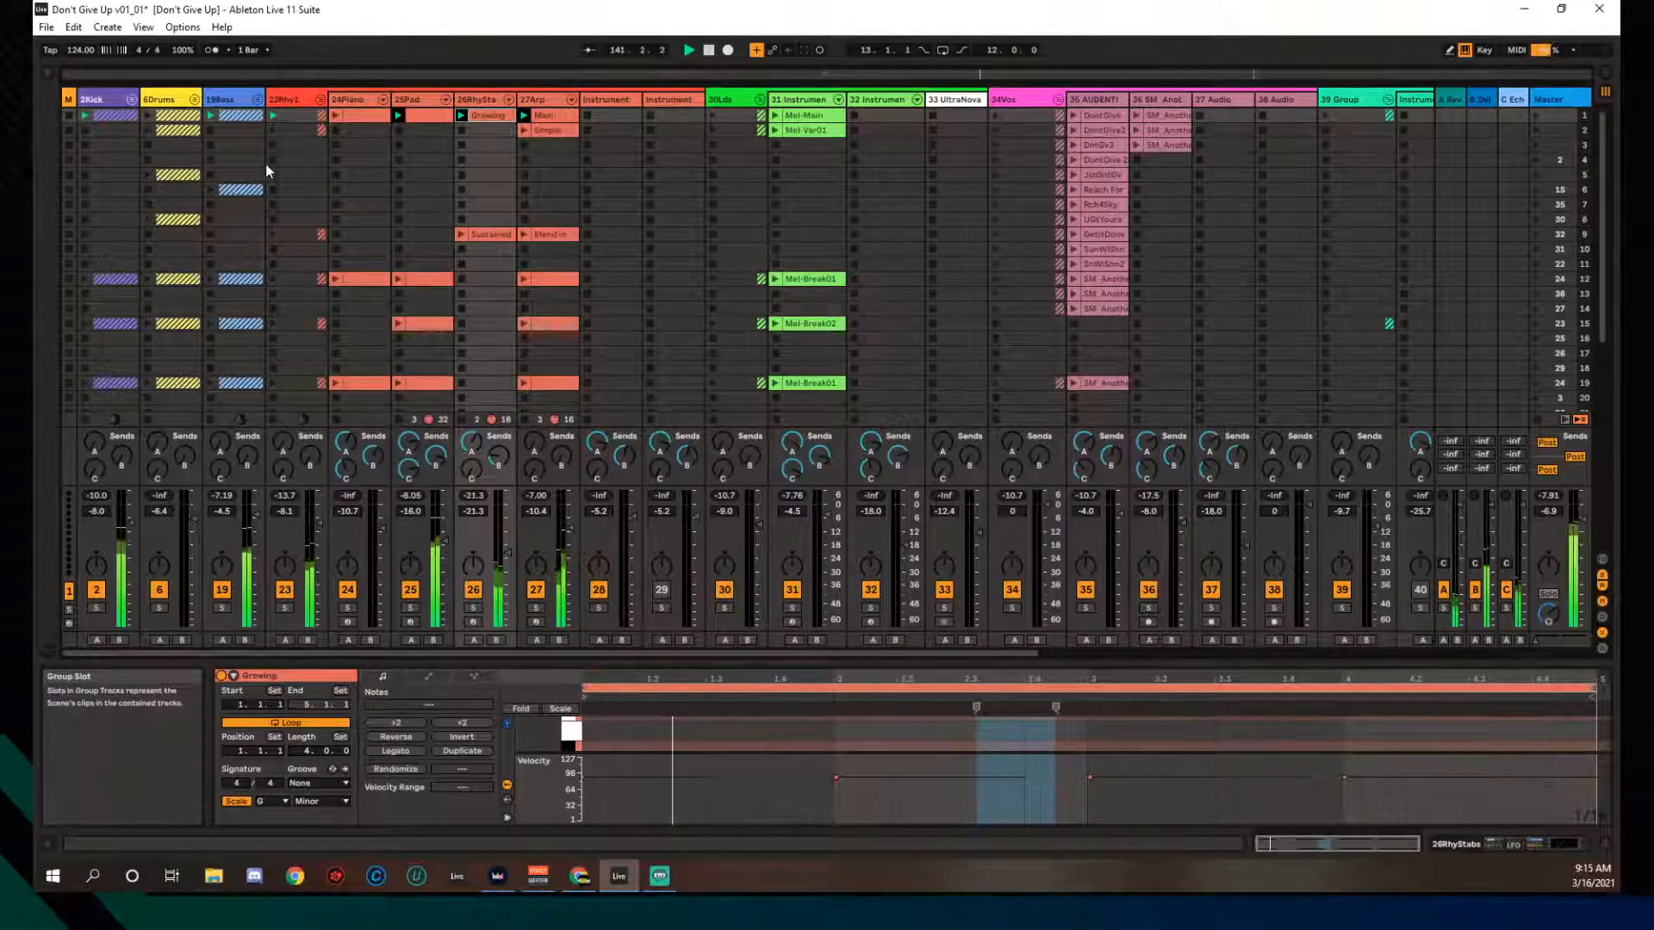
Step: Expand the 6Drums group and add its row 1 snare group, clap group and Obt Qtr hats clip to the playing parts
click(194, 99)
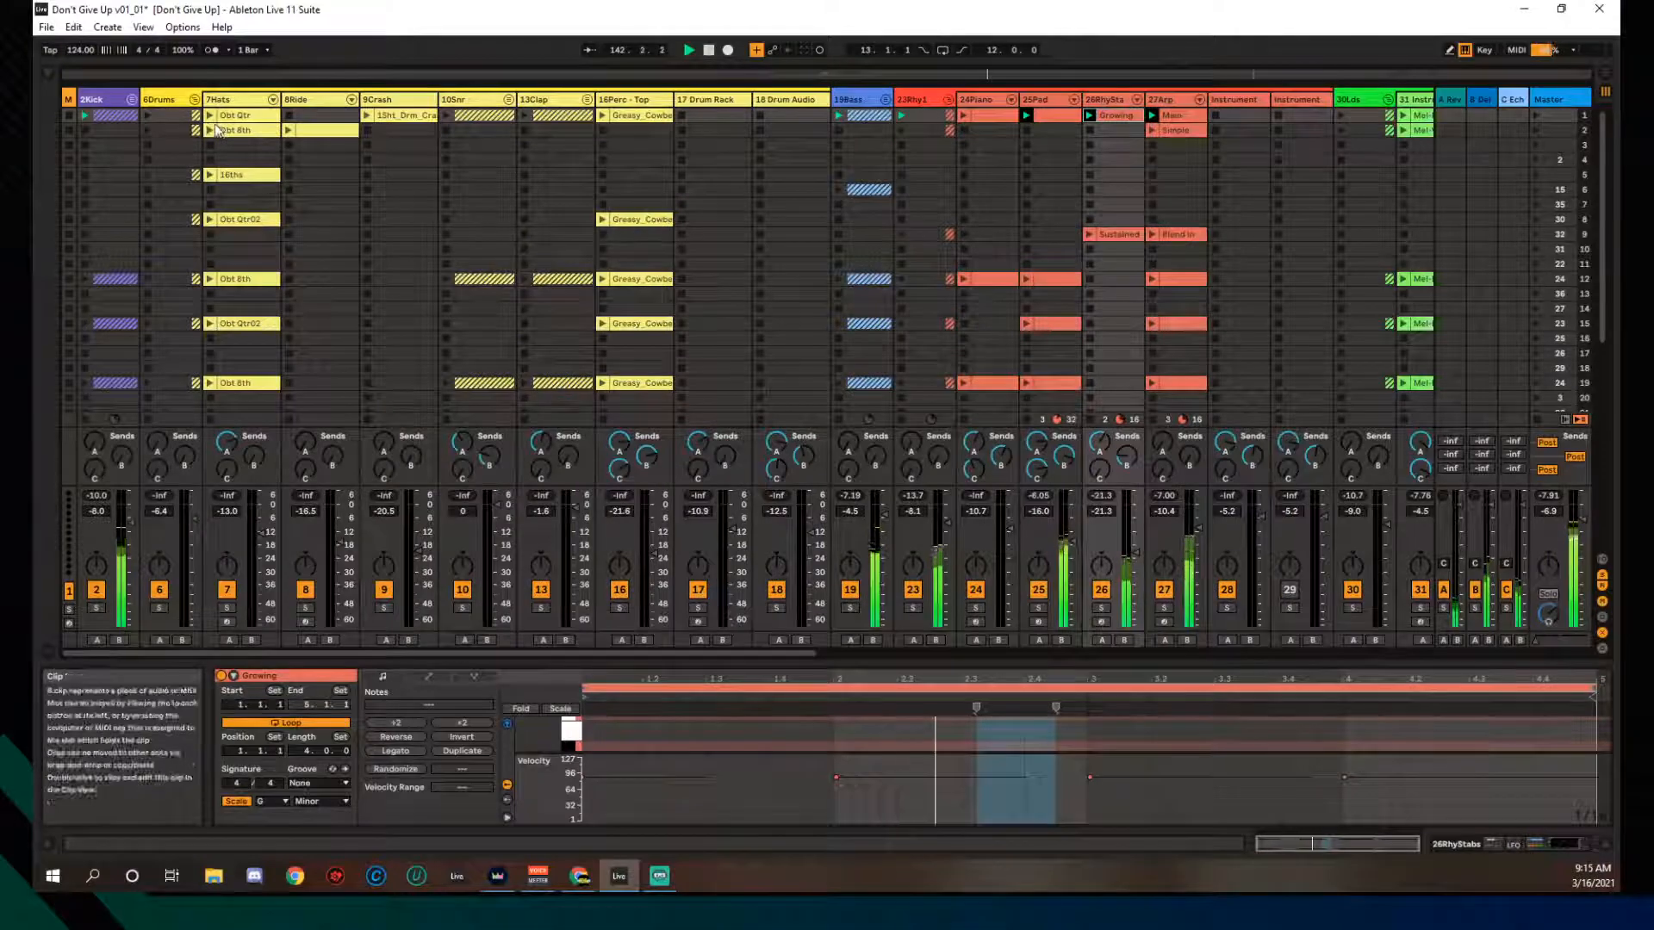
click(445, 114)
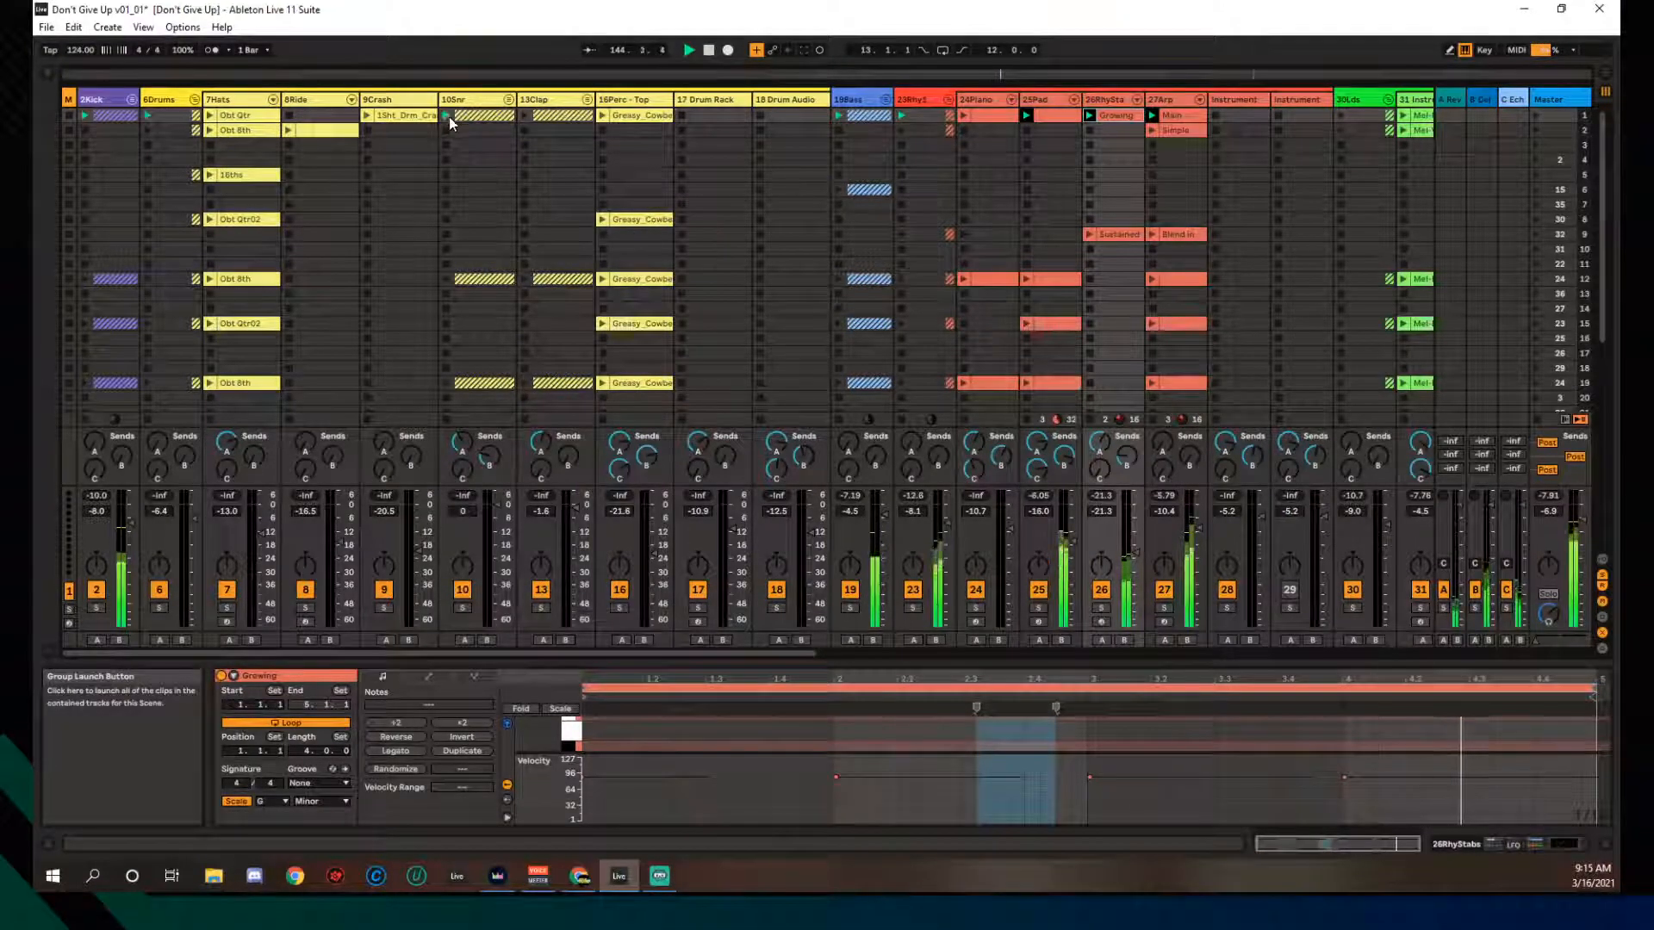
click(523, 116)
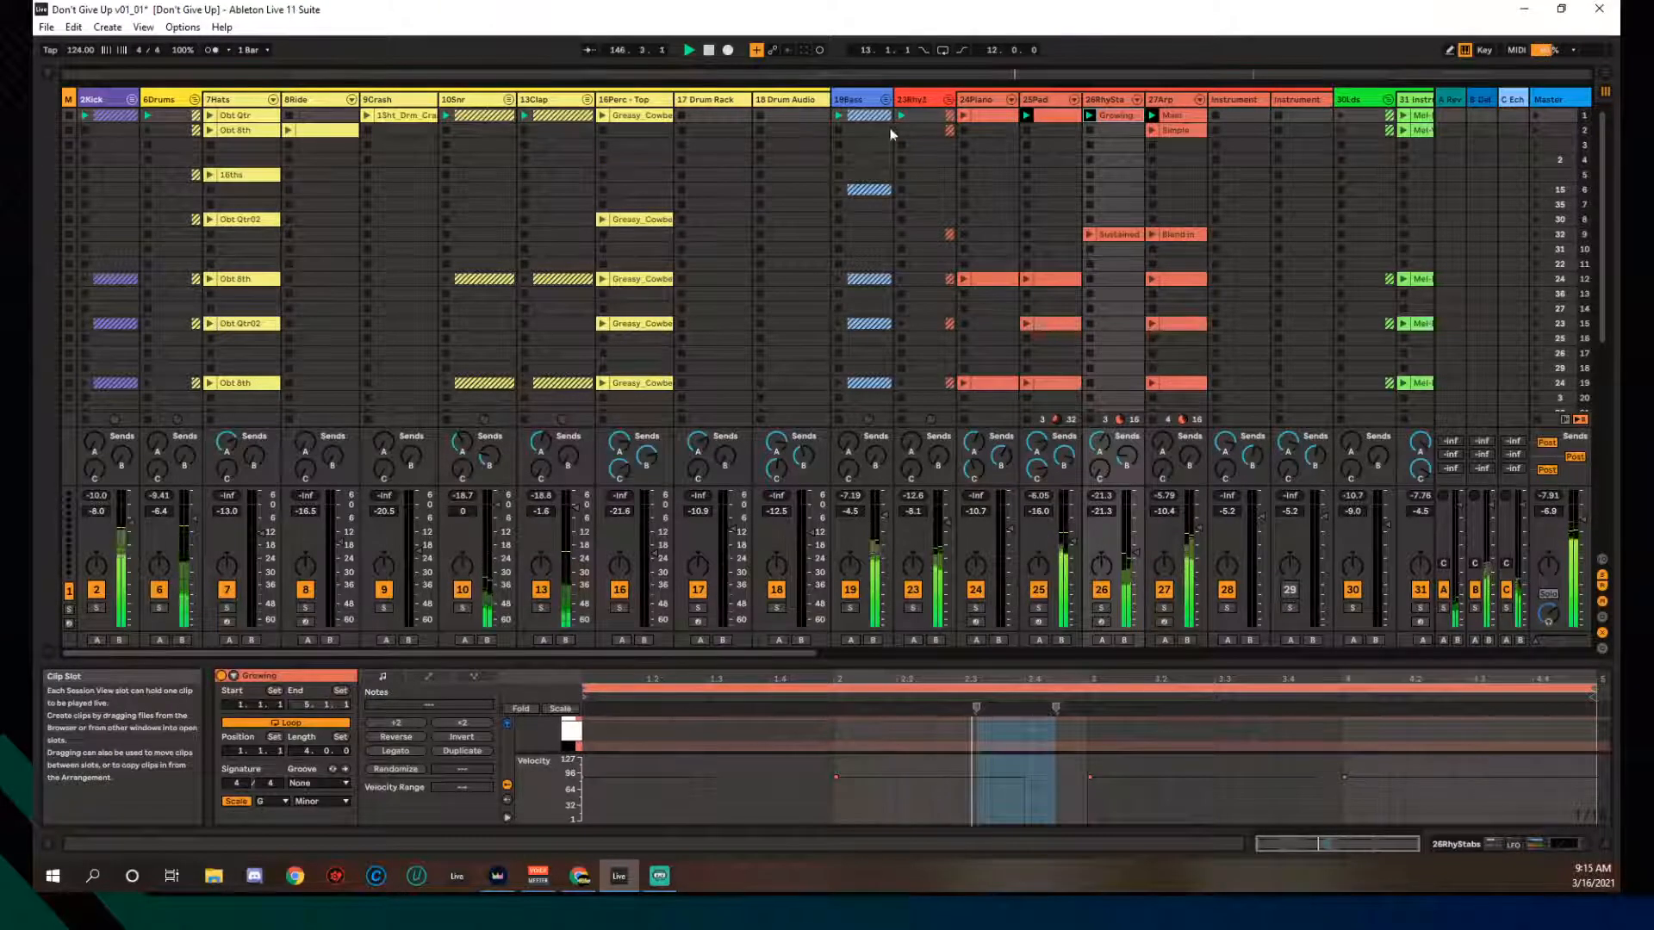
click(209, 115)
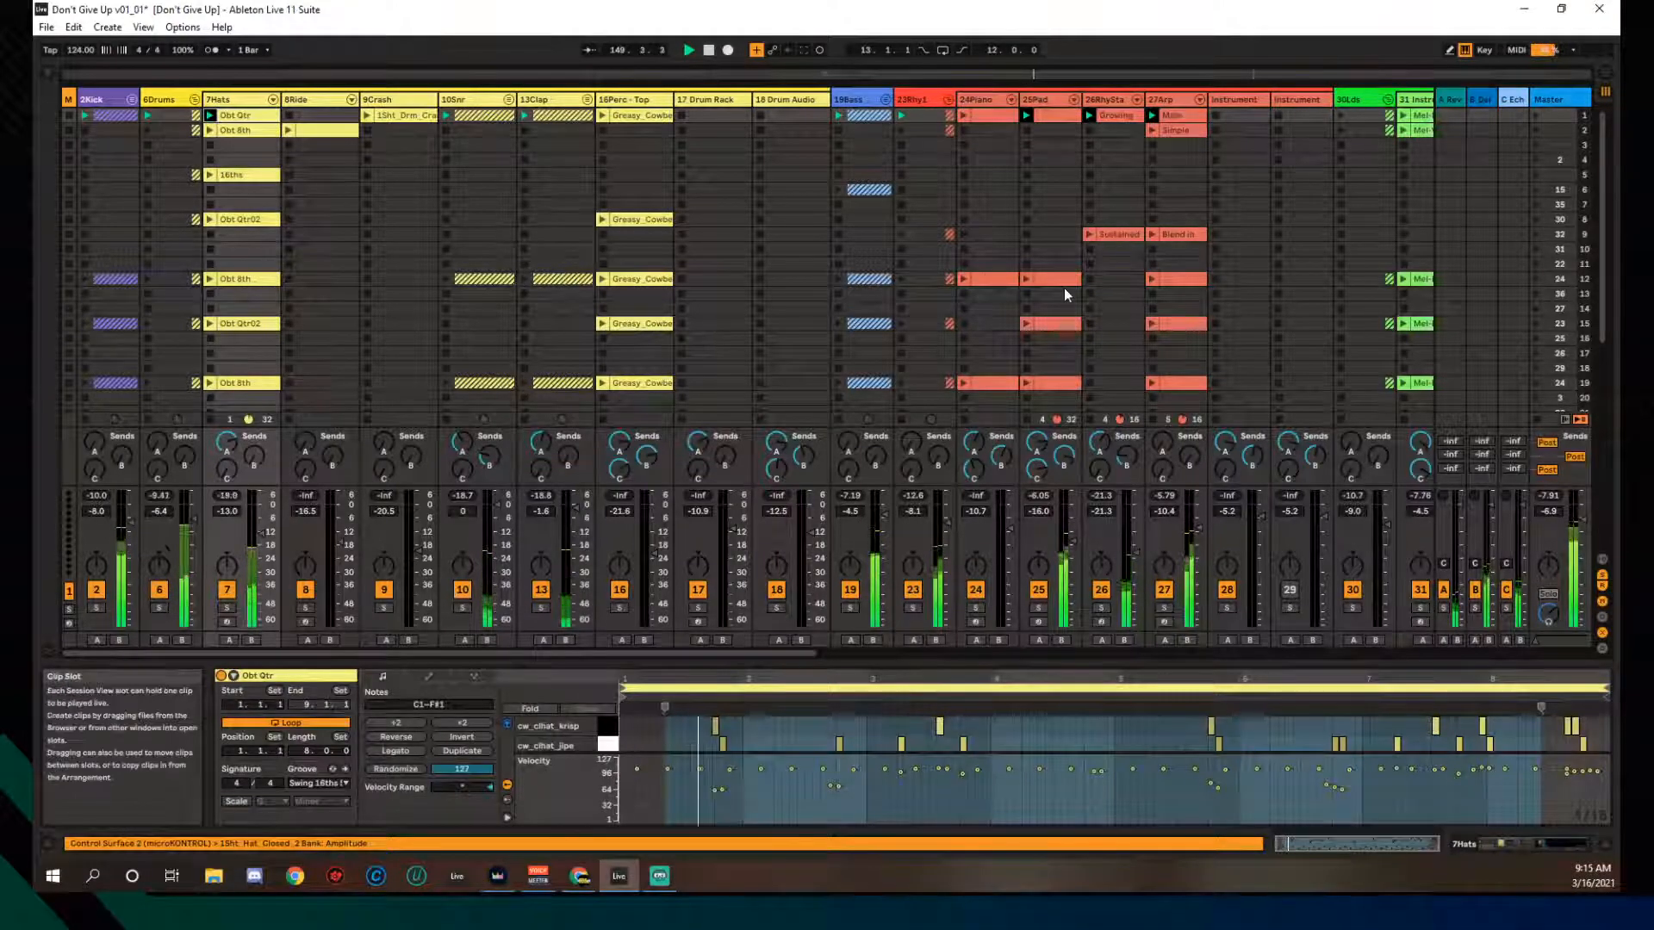
Step: Launch the row 1 scene, and stop the audio clip on track 41 and the vocal clips on tracks 35 and 36
drag(751, 655, 1234, 609)
click(1535, 116)
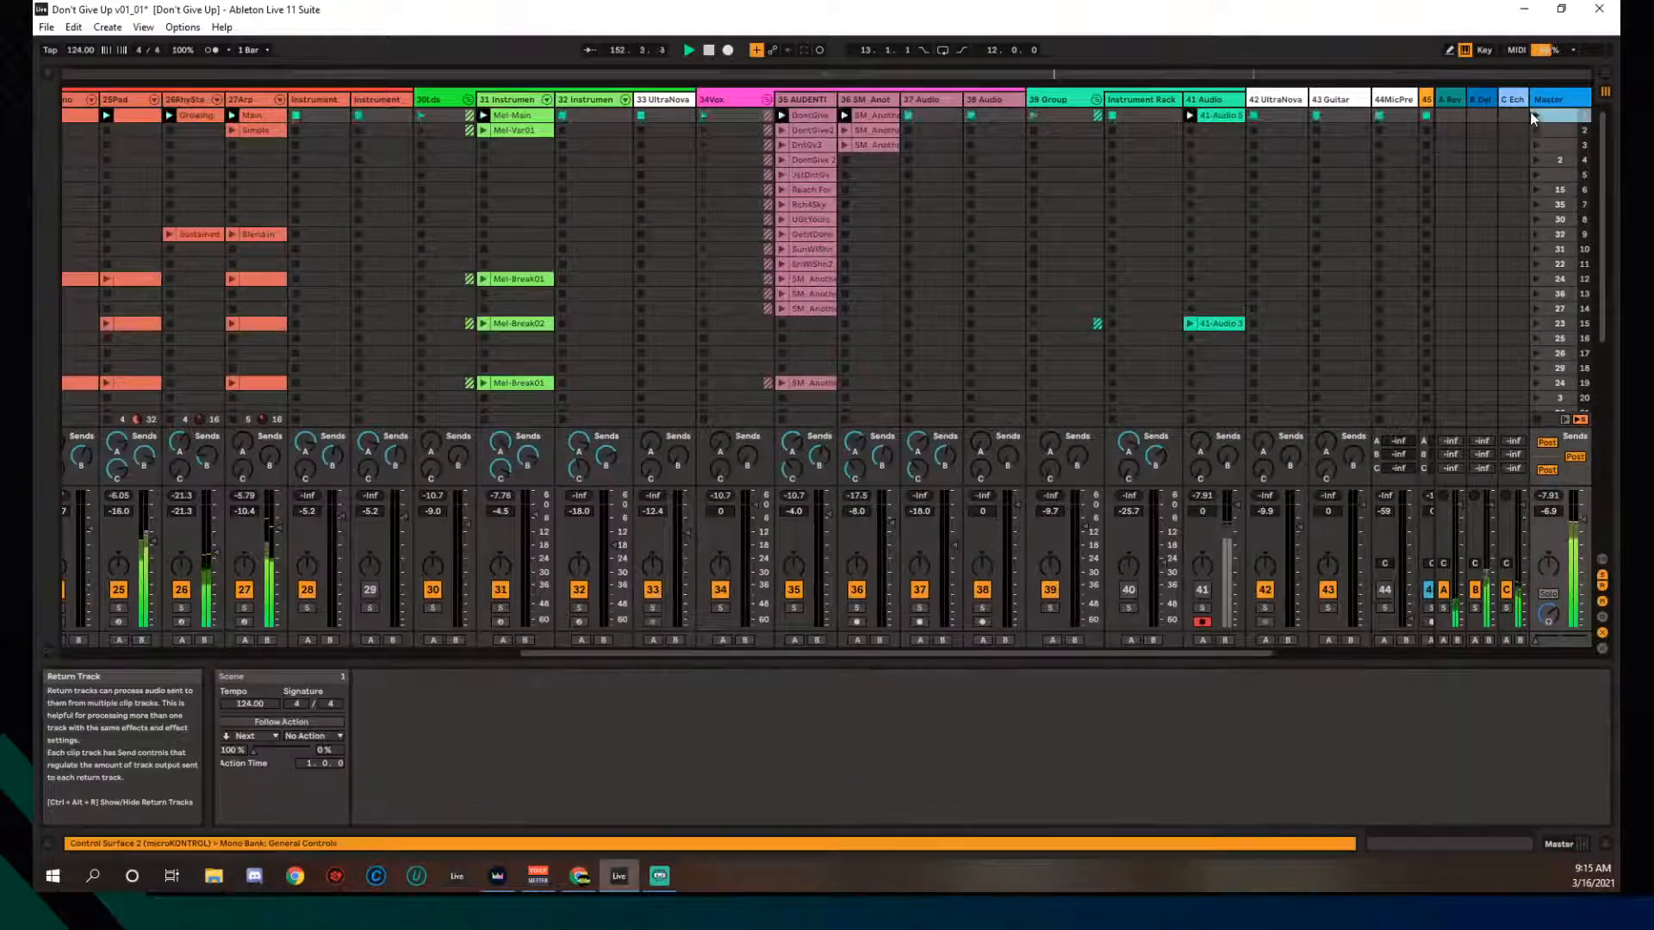
click(1190, 421)
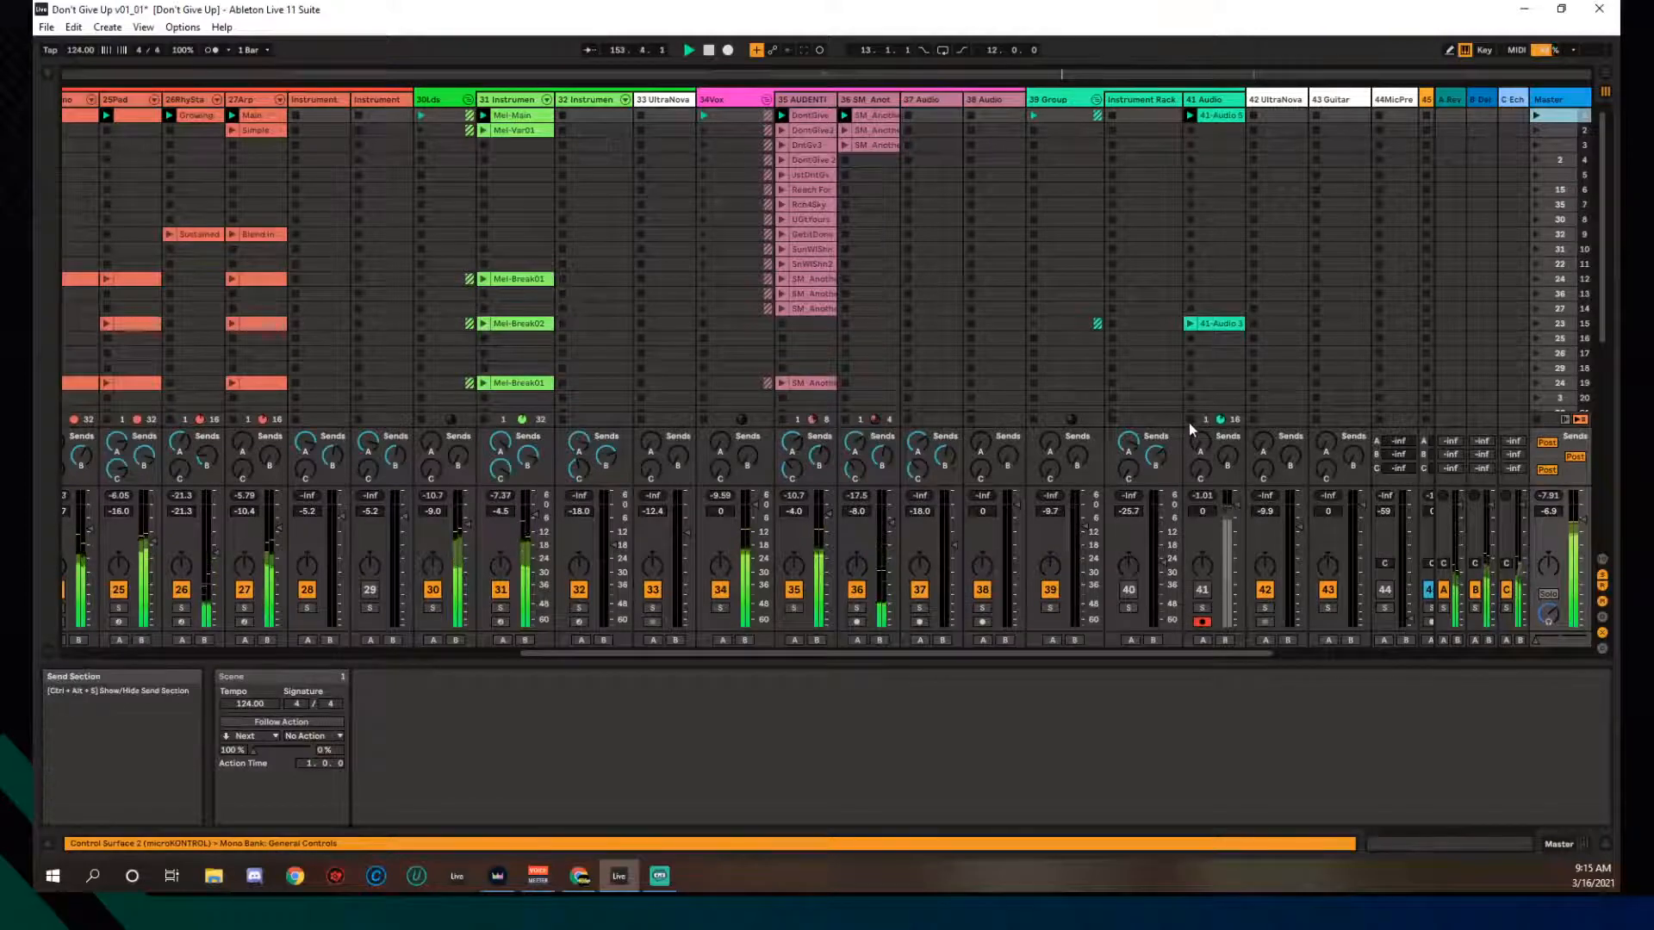
click(782, 324)
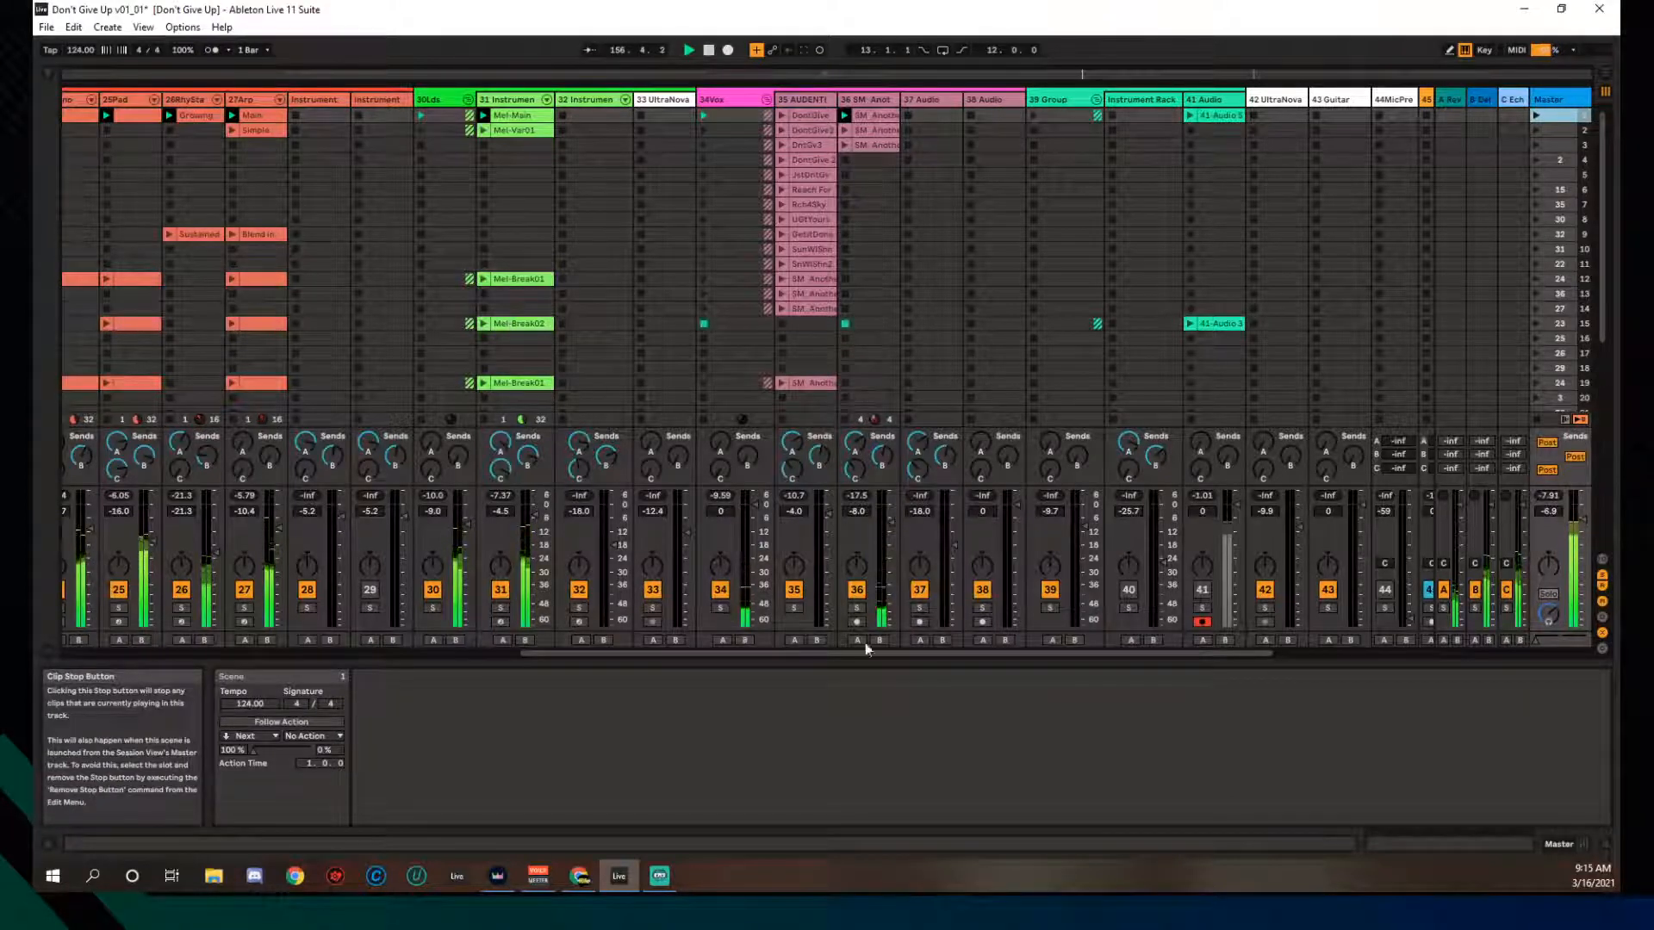
Step: Launch the row 12 scene, and play the row 12 vocal clip on track 35 once before stopping it
drag(861, 653, 585, 648)
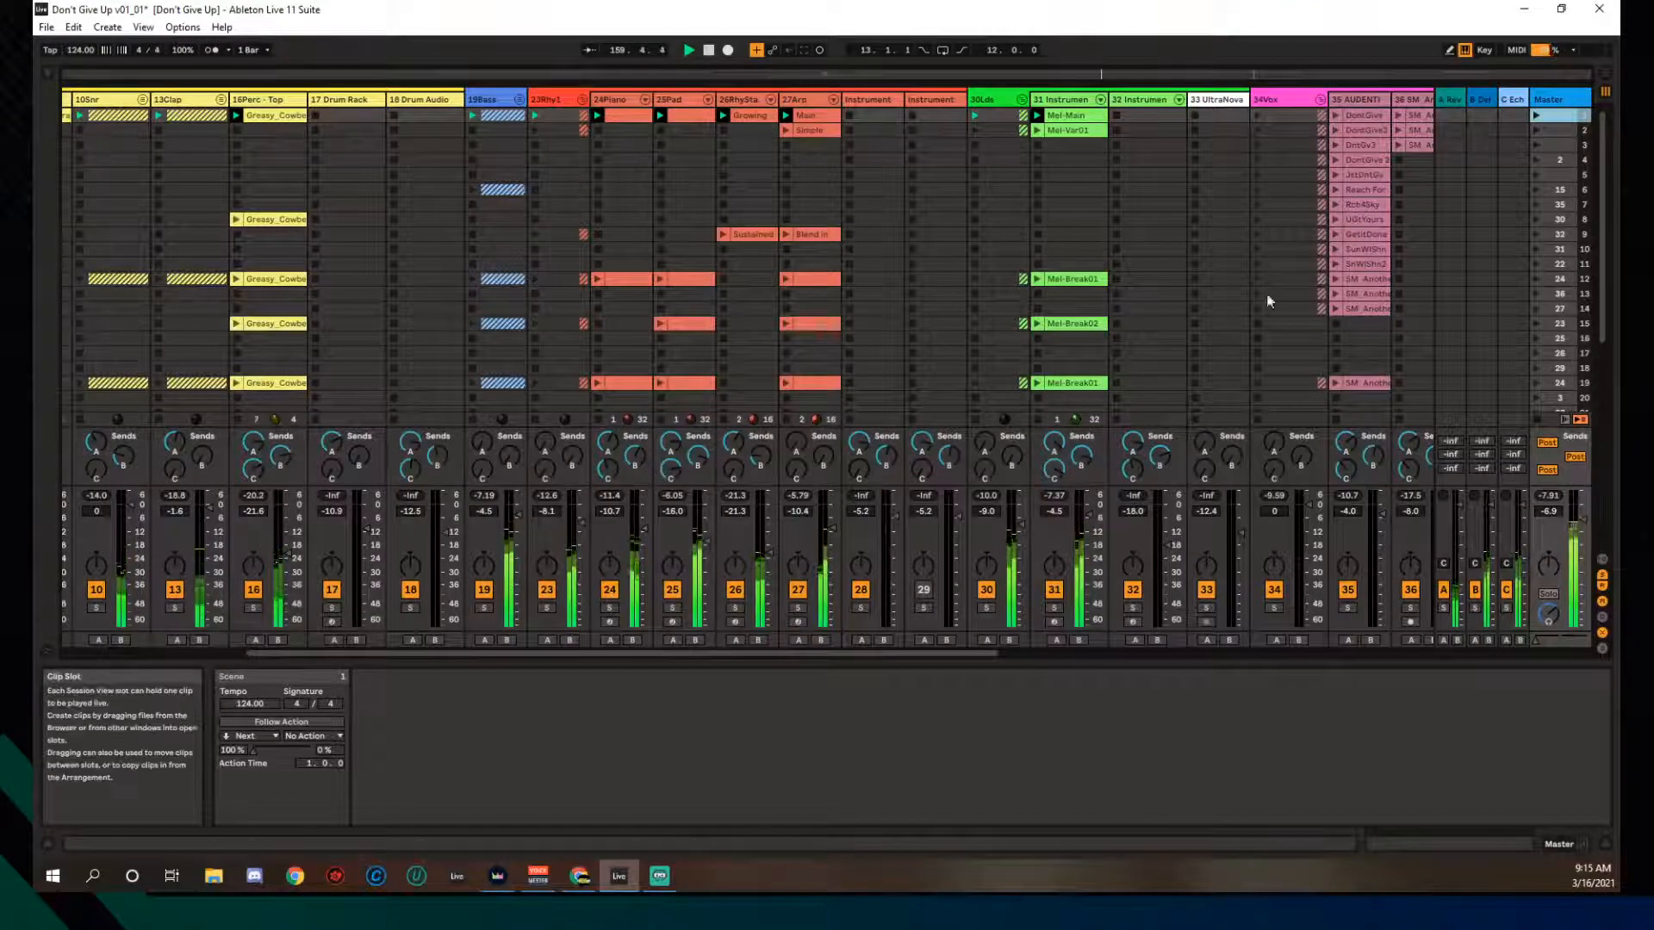
click(1537, 278)
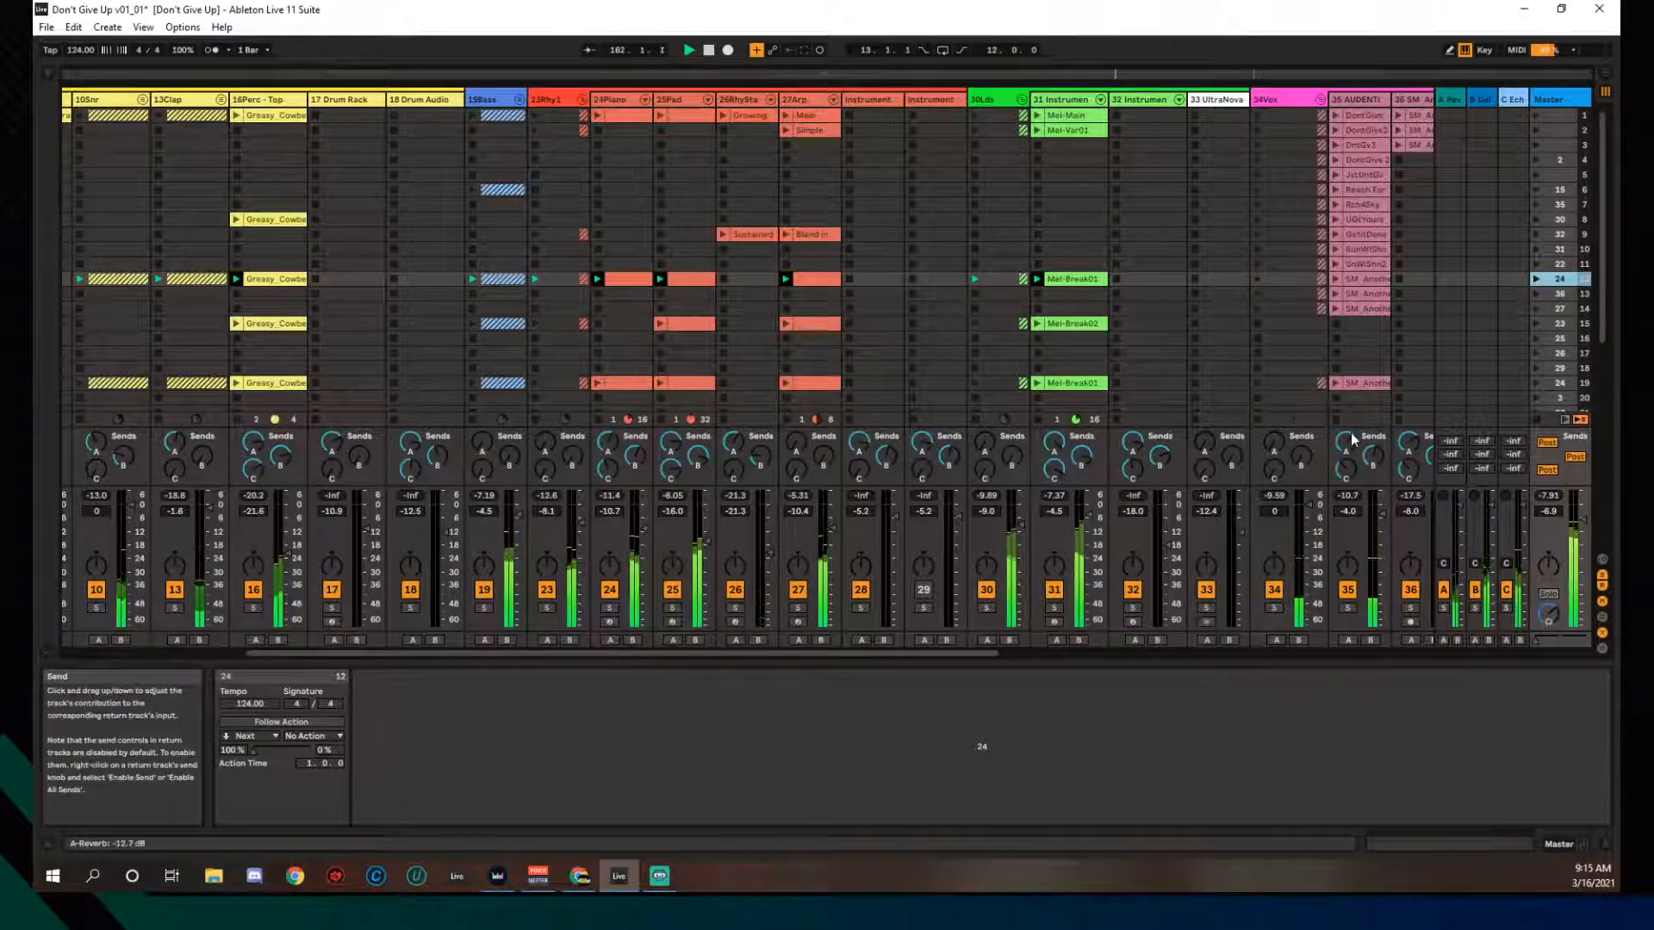
click(1336, 282)
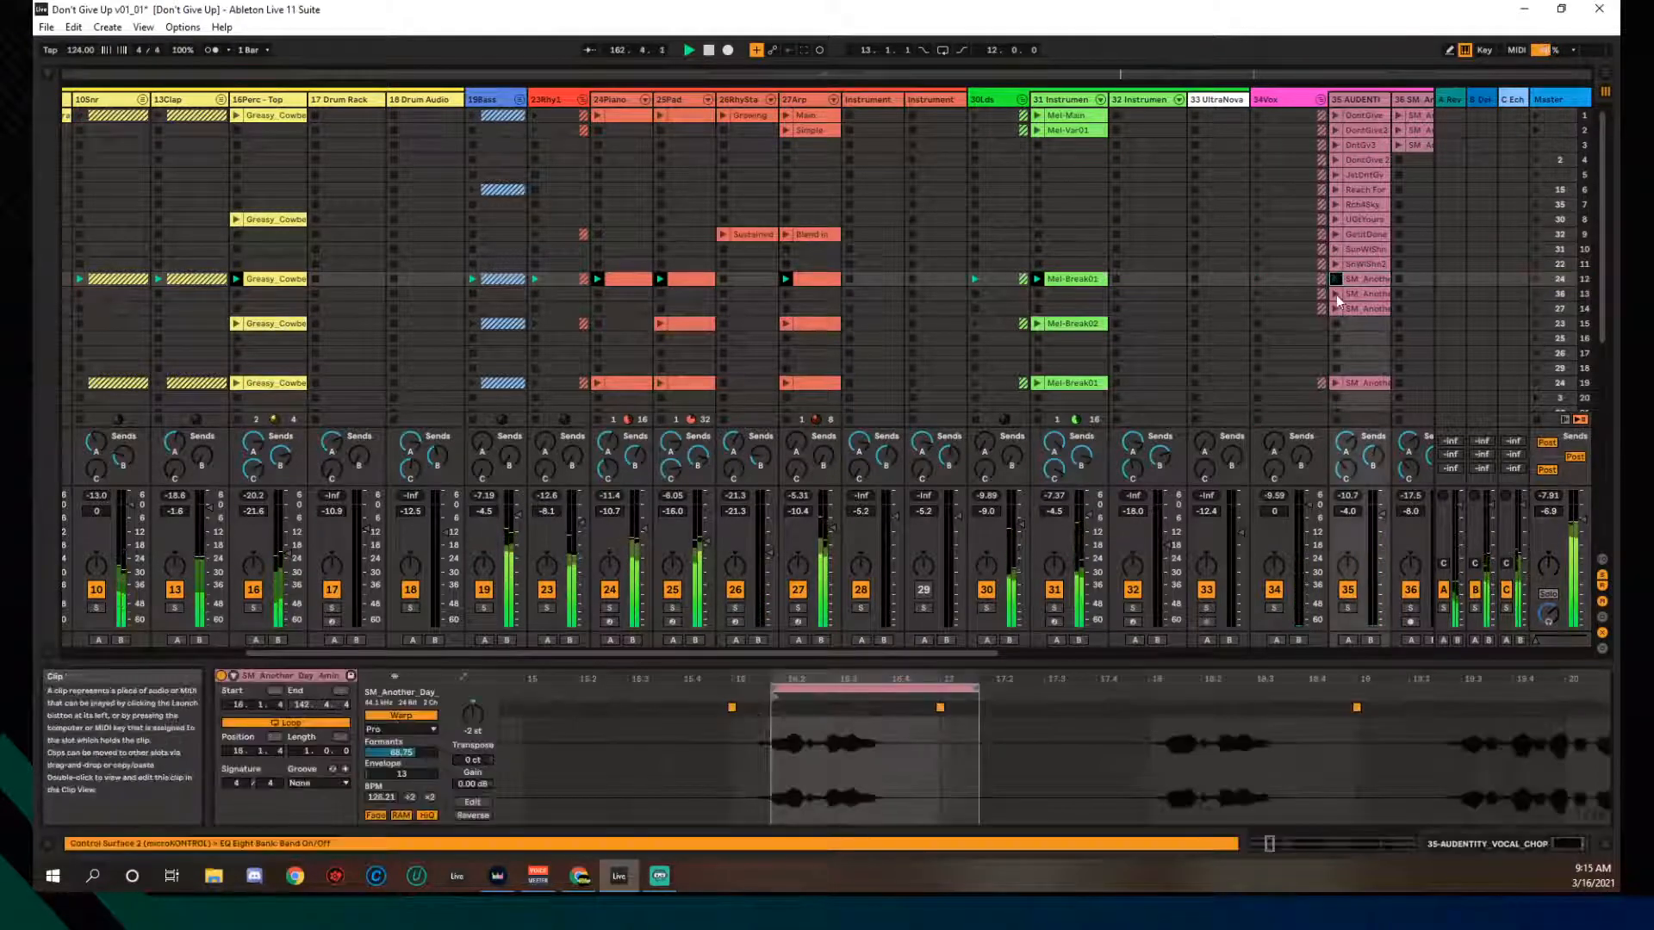
click(1337, 422)
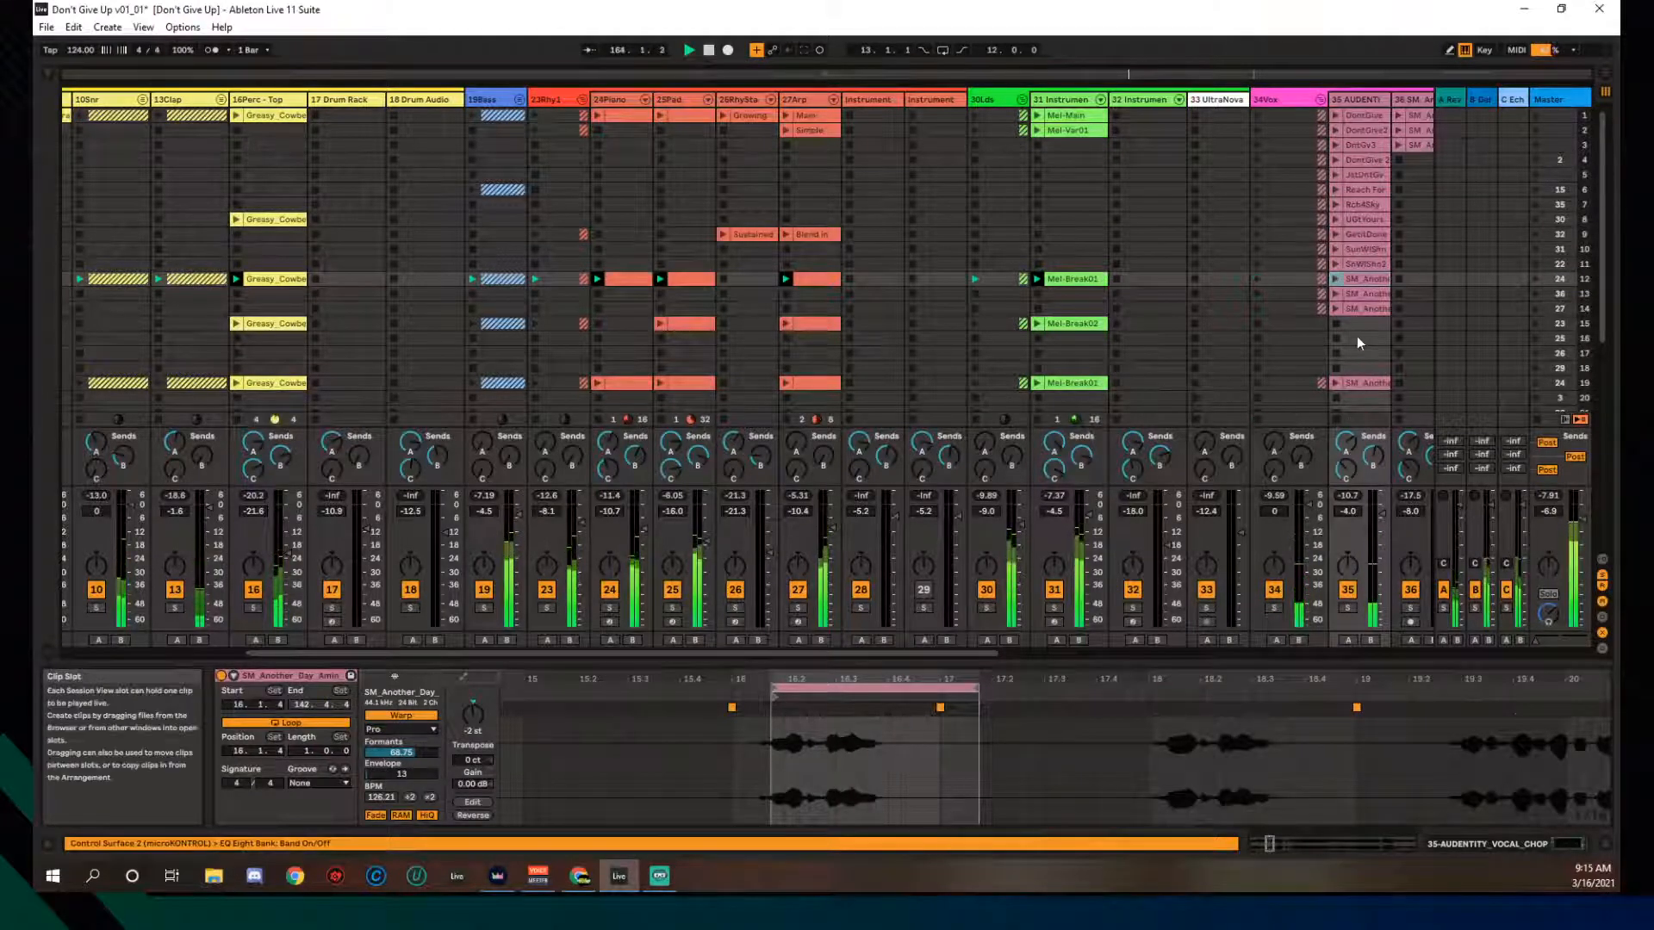
Step: Trigger the row 11 vocal clip on track 35 twice, stopping it each time
click(1336, 264)
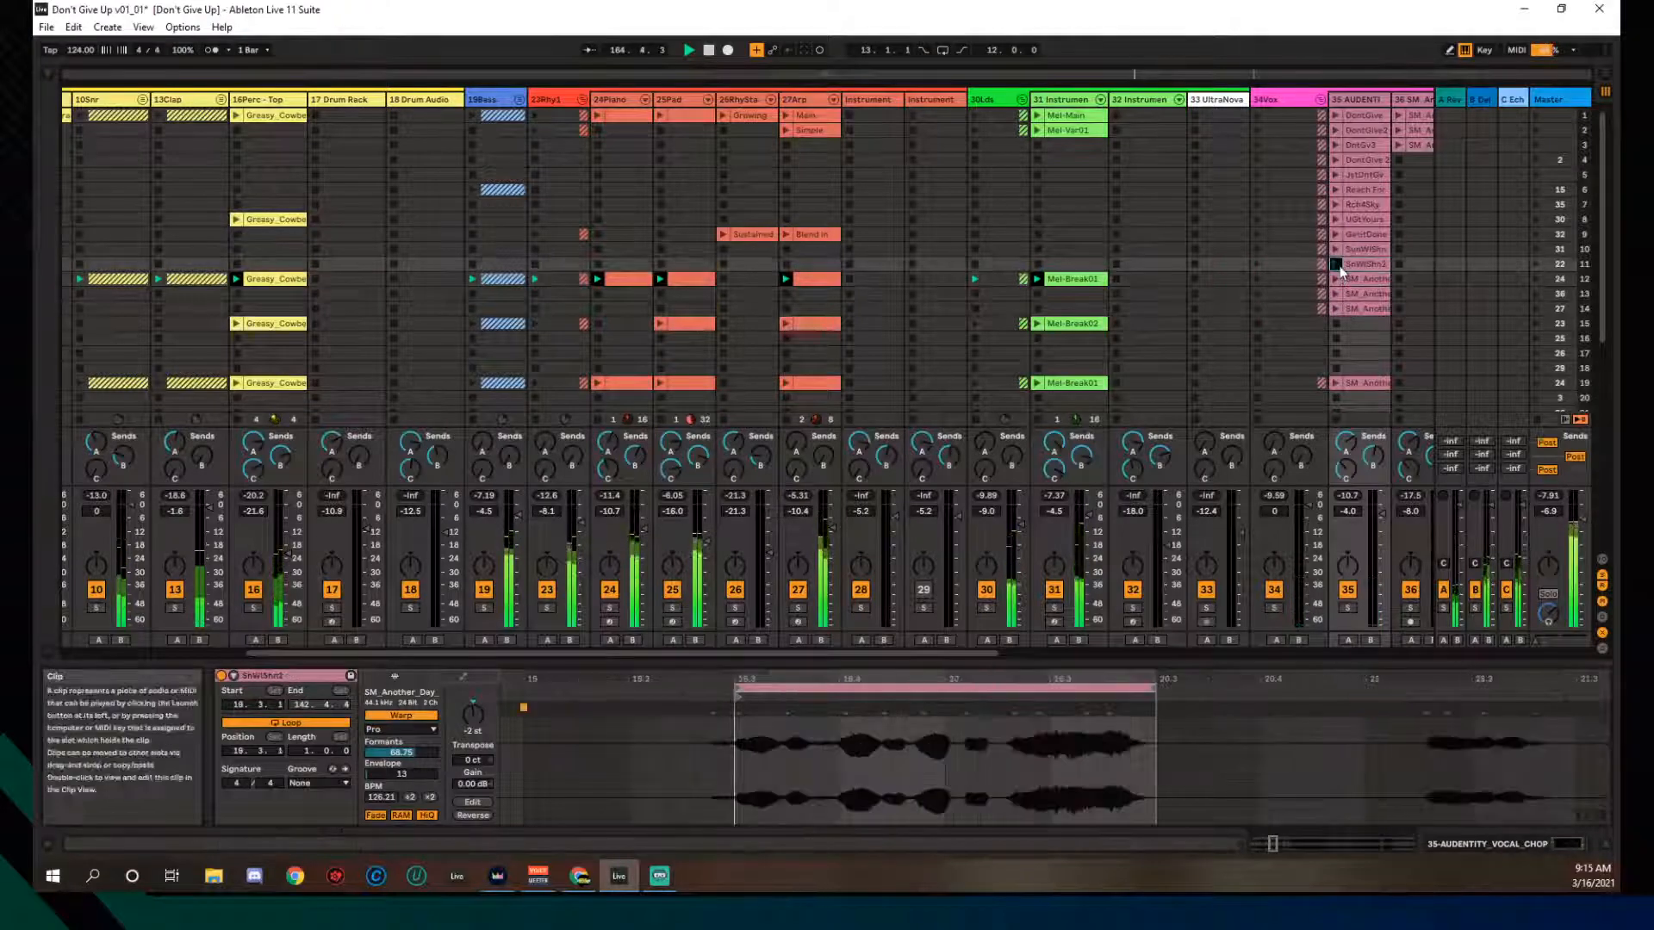
click(1337, 401)
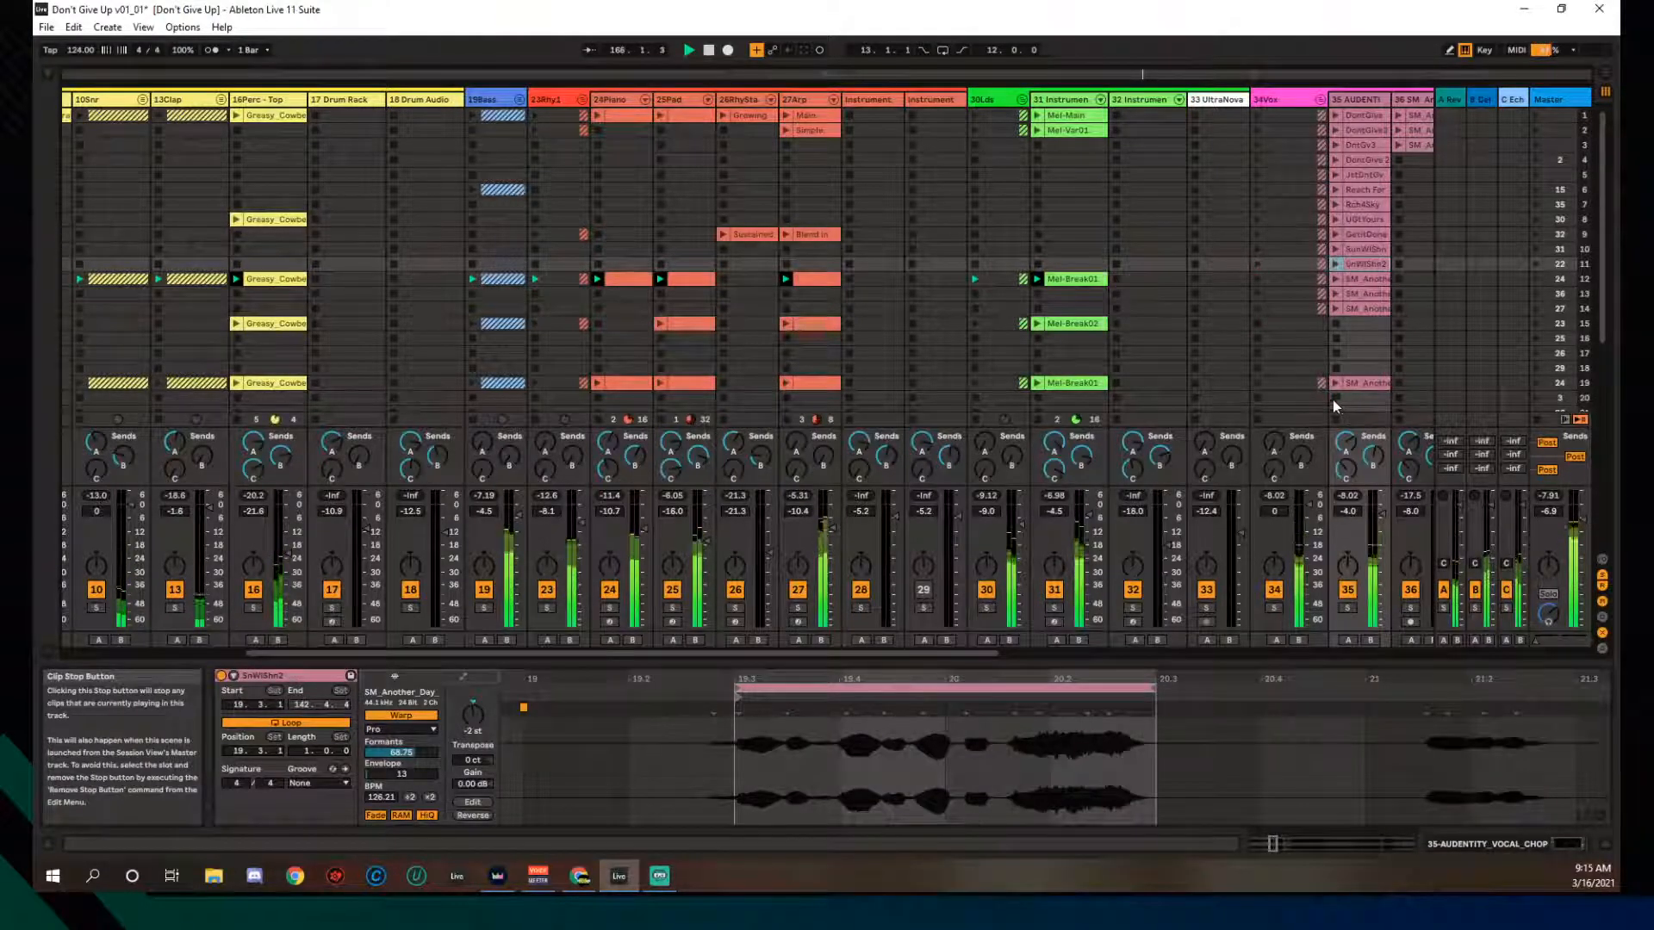
click(1337, 262)
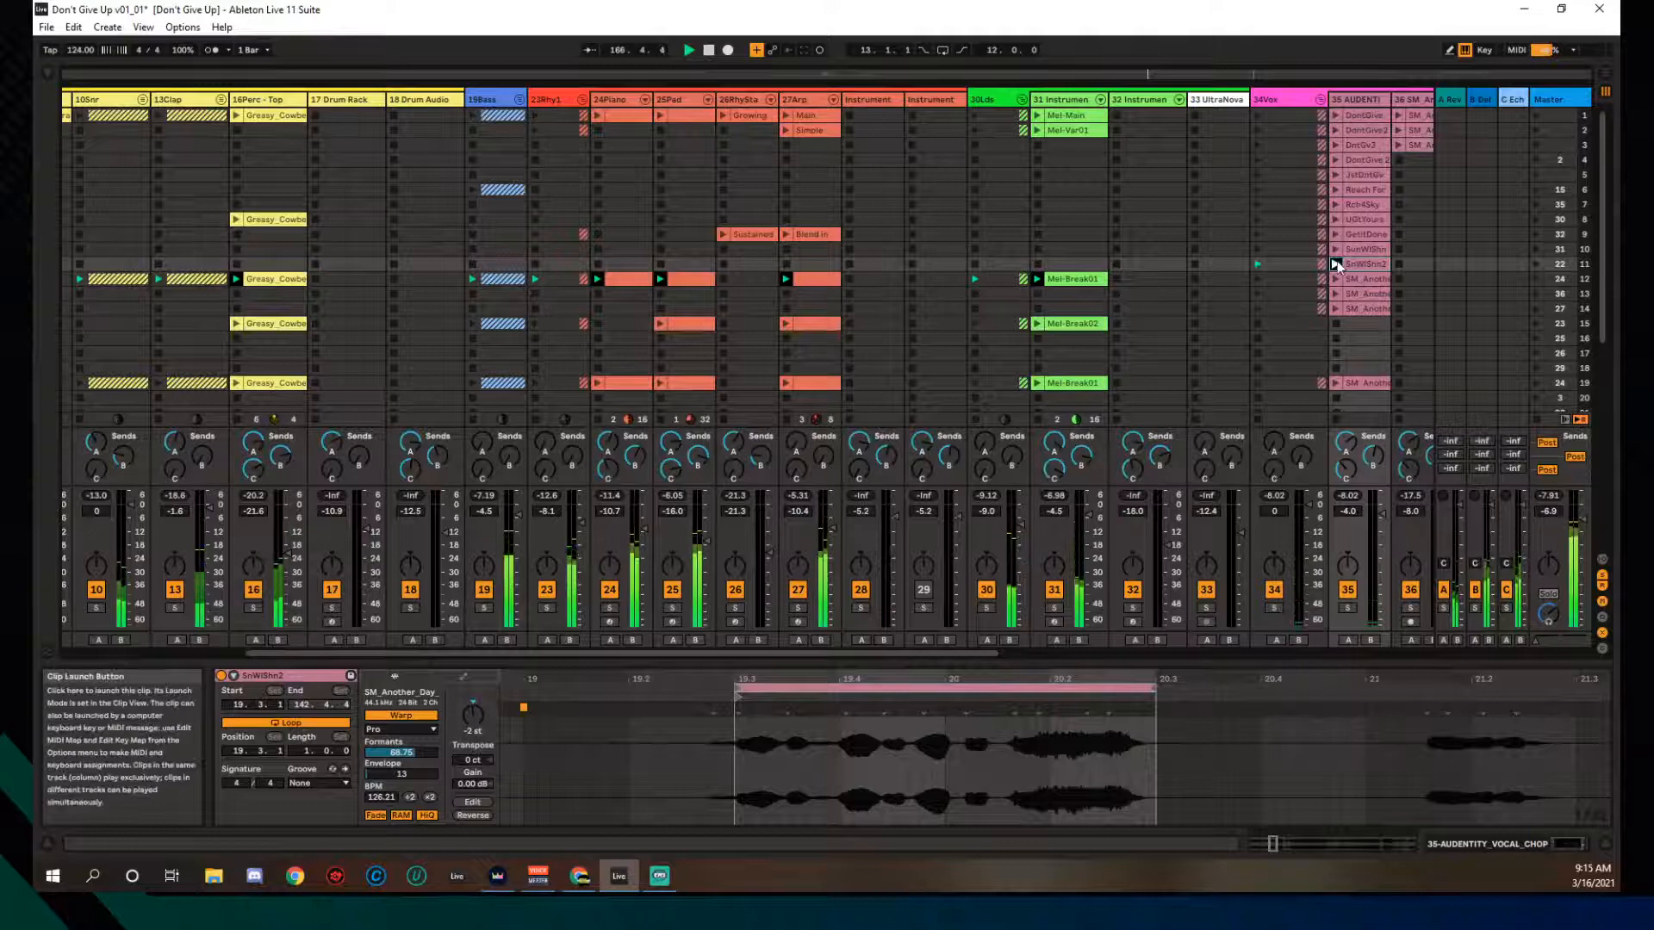
click(1336, 419)
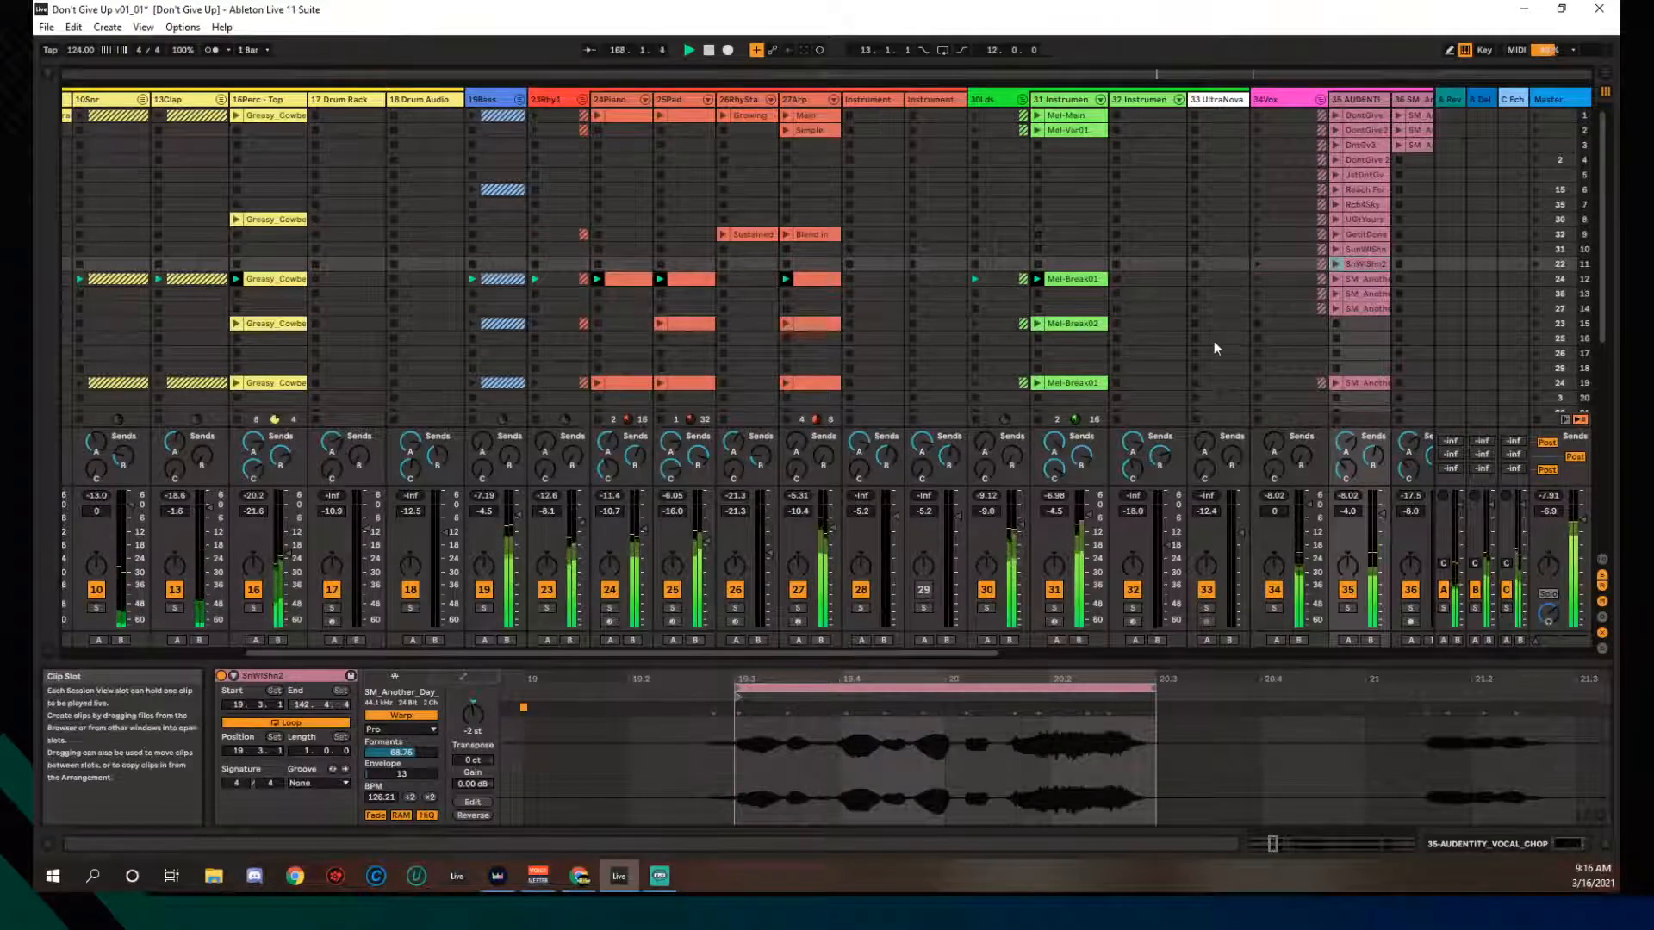
Step: Launch the row 15 scene and stop the audio clip on track 41
click(1530, 324)
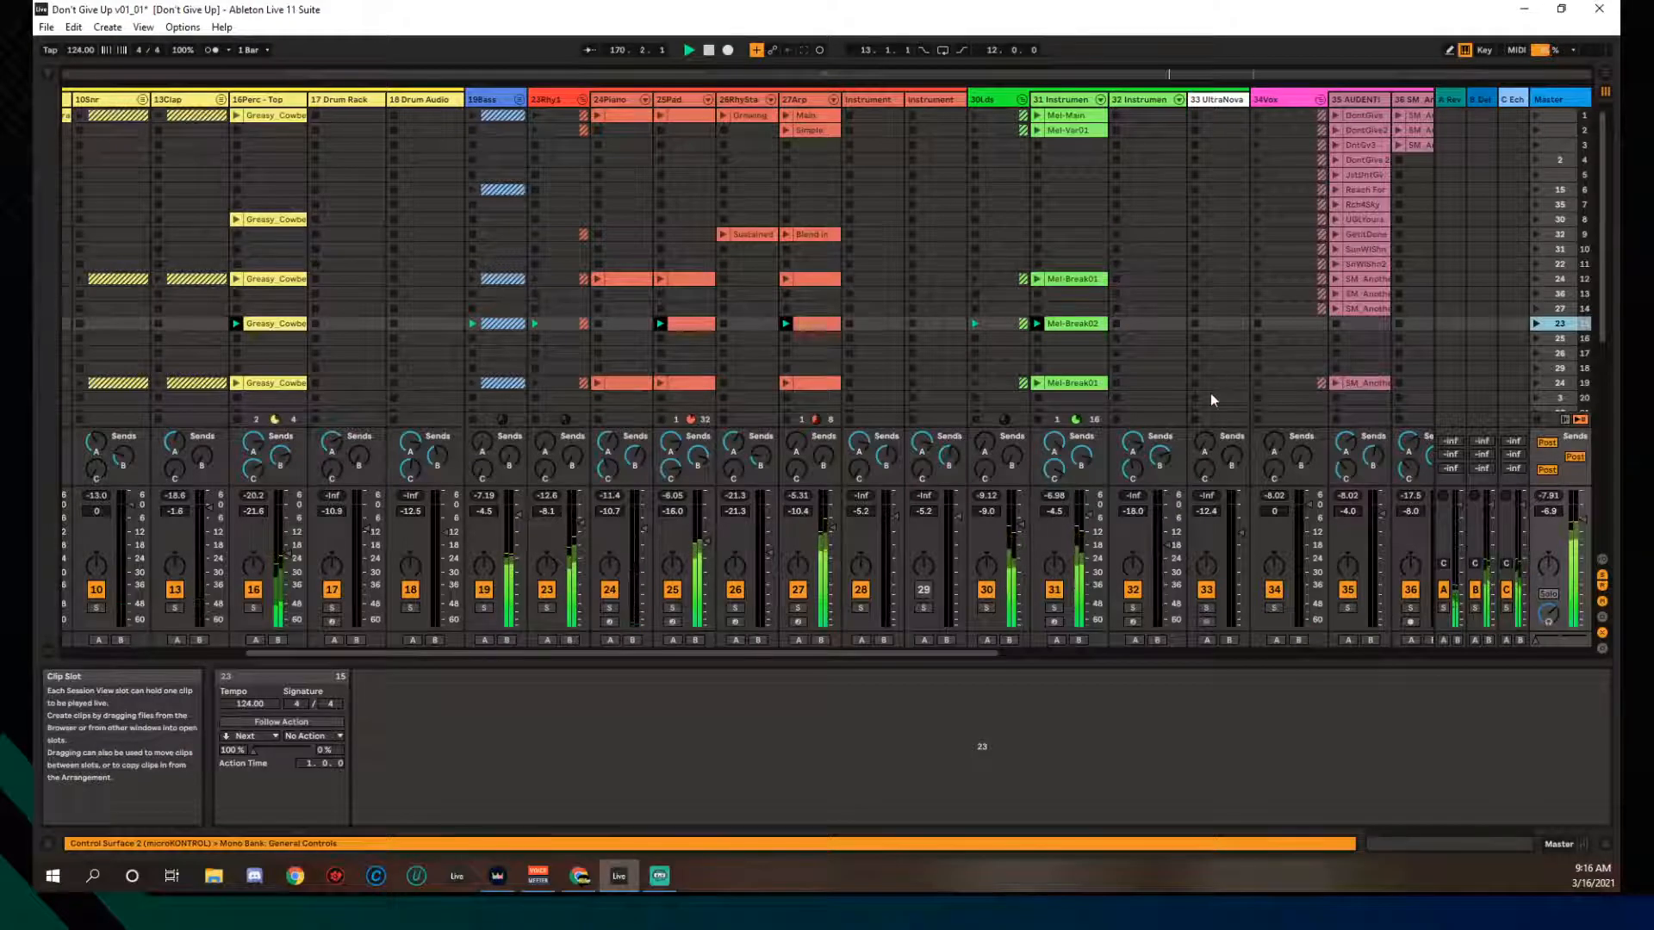
drag(984, 655, 1335, 664)
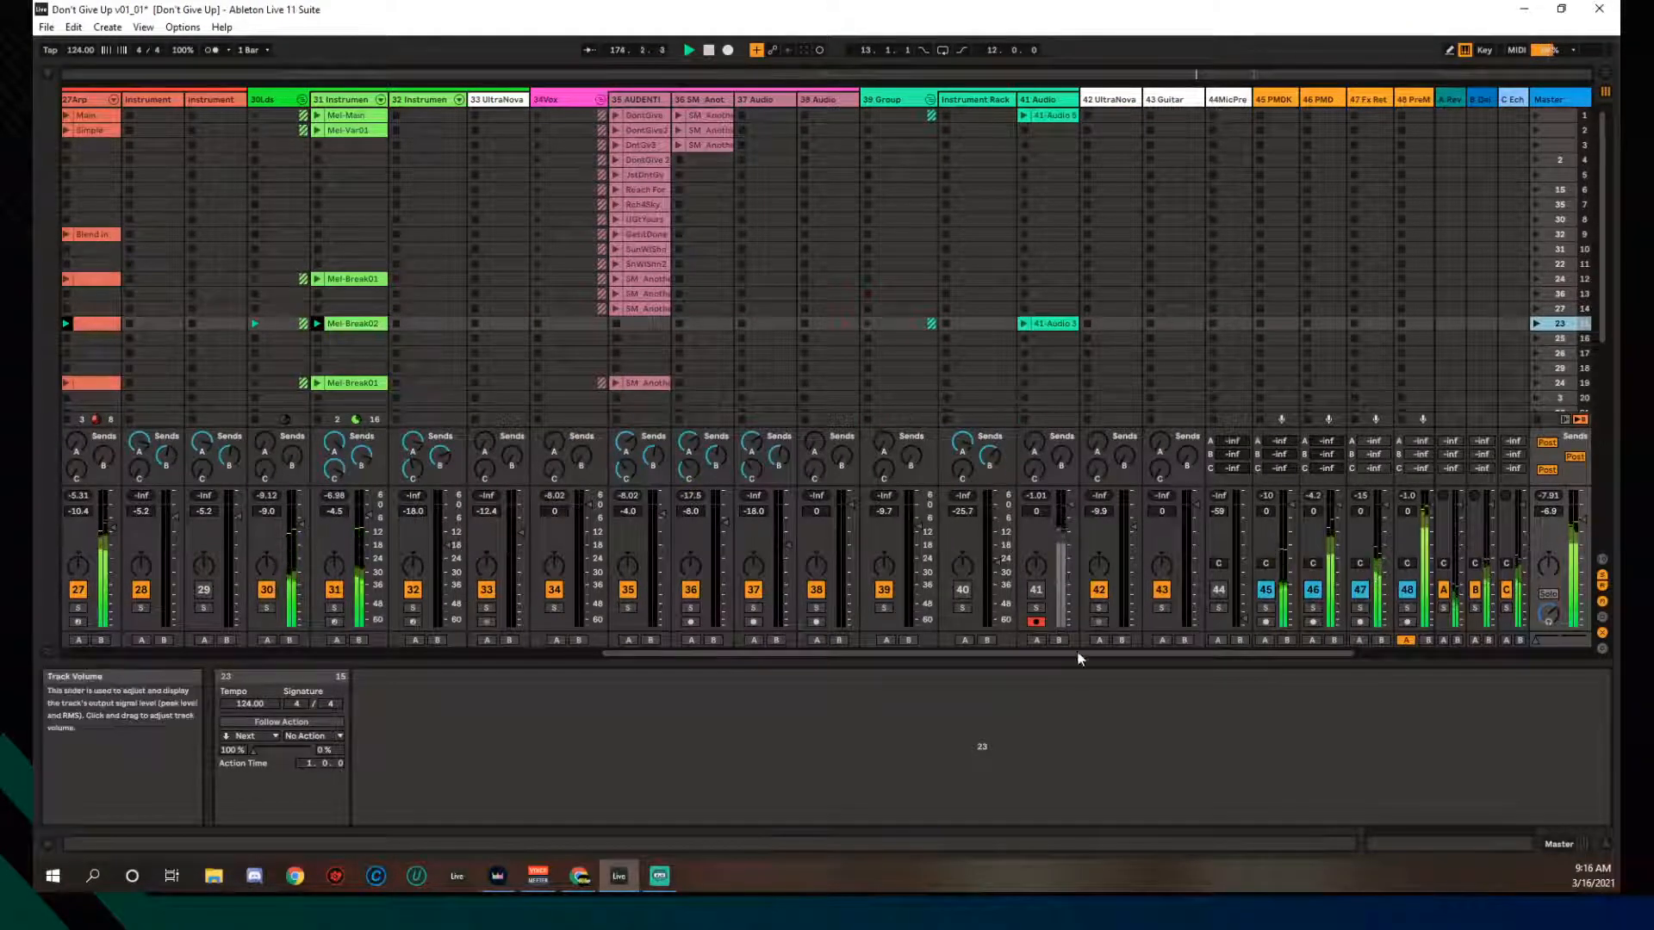
drag(1077, 652, 832, 660)
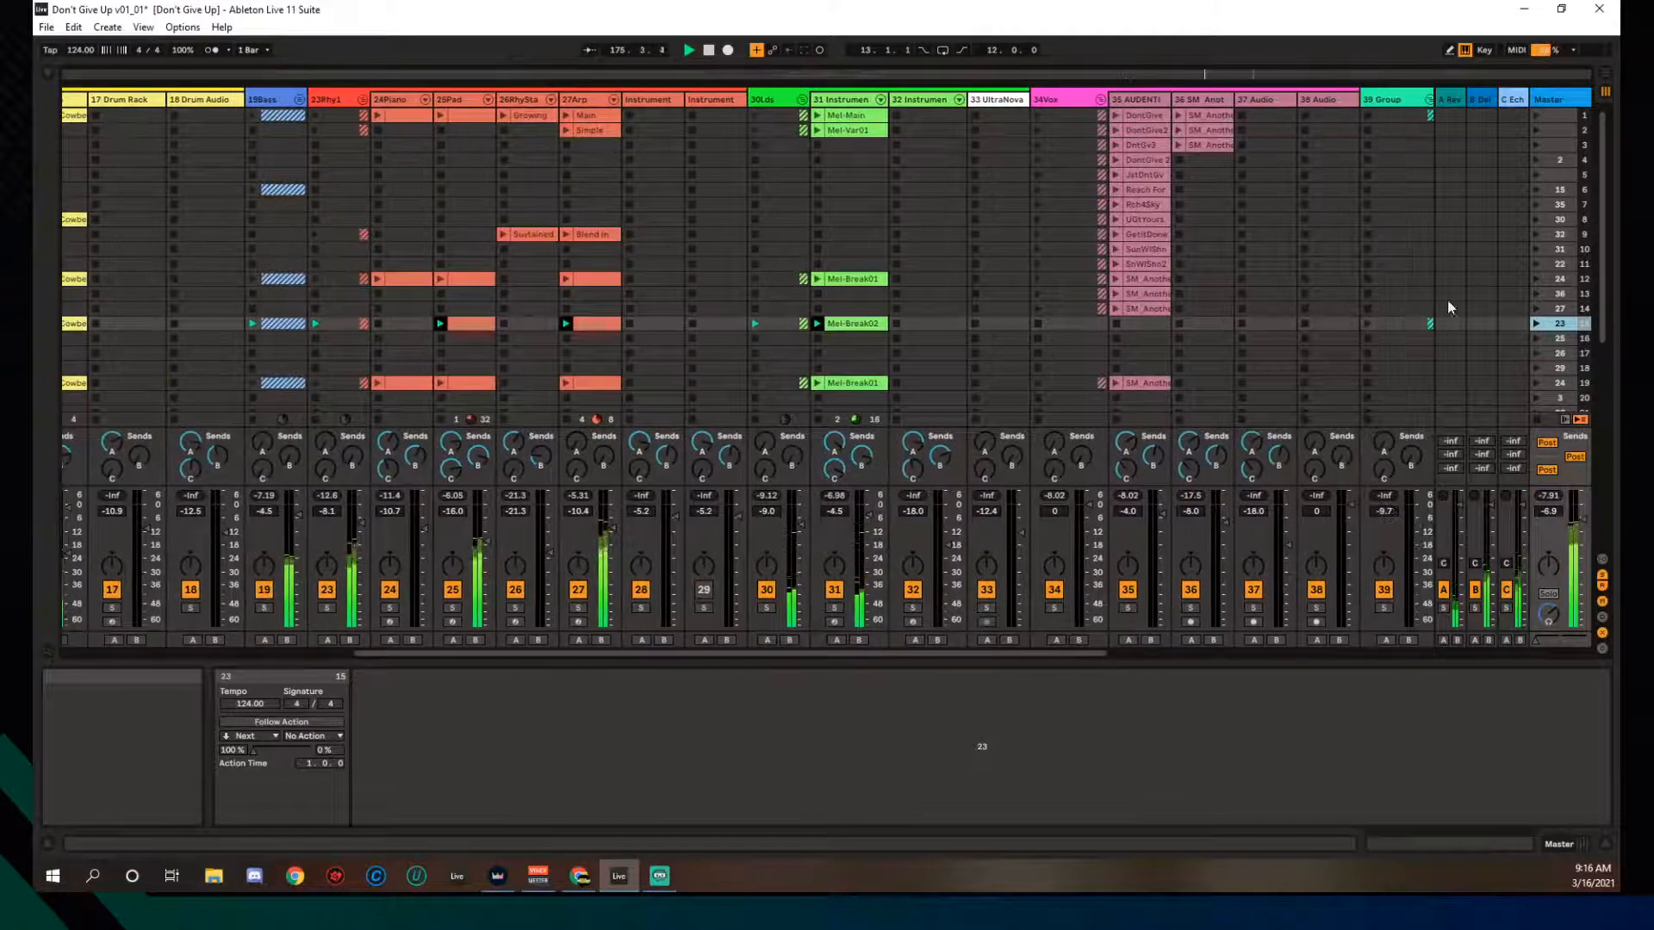
Step: Relaunch the row 1 scene, and play the row 5 and row 4 vocal clips on track 35 in turn, stopping each
click(1537, 116)
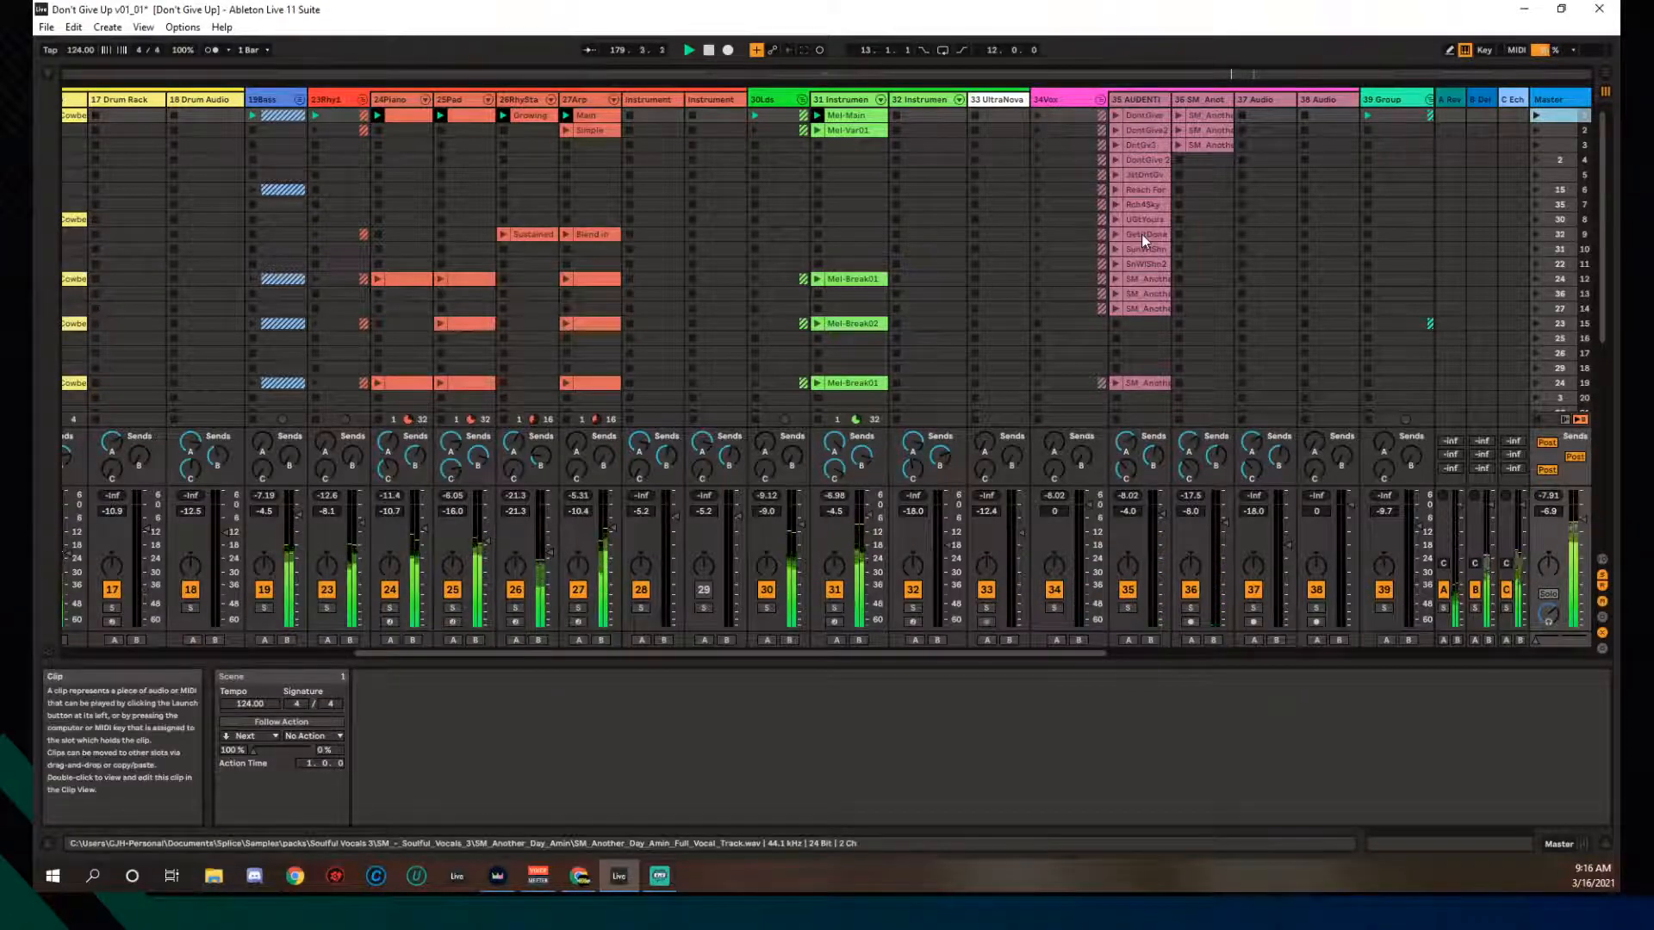
click(1114, 174)
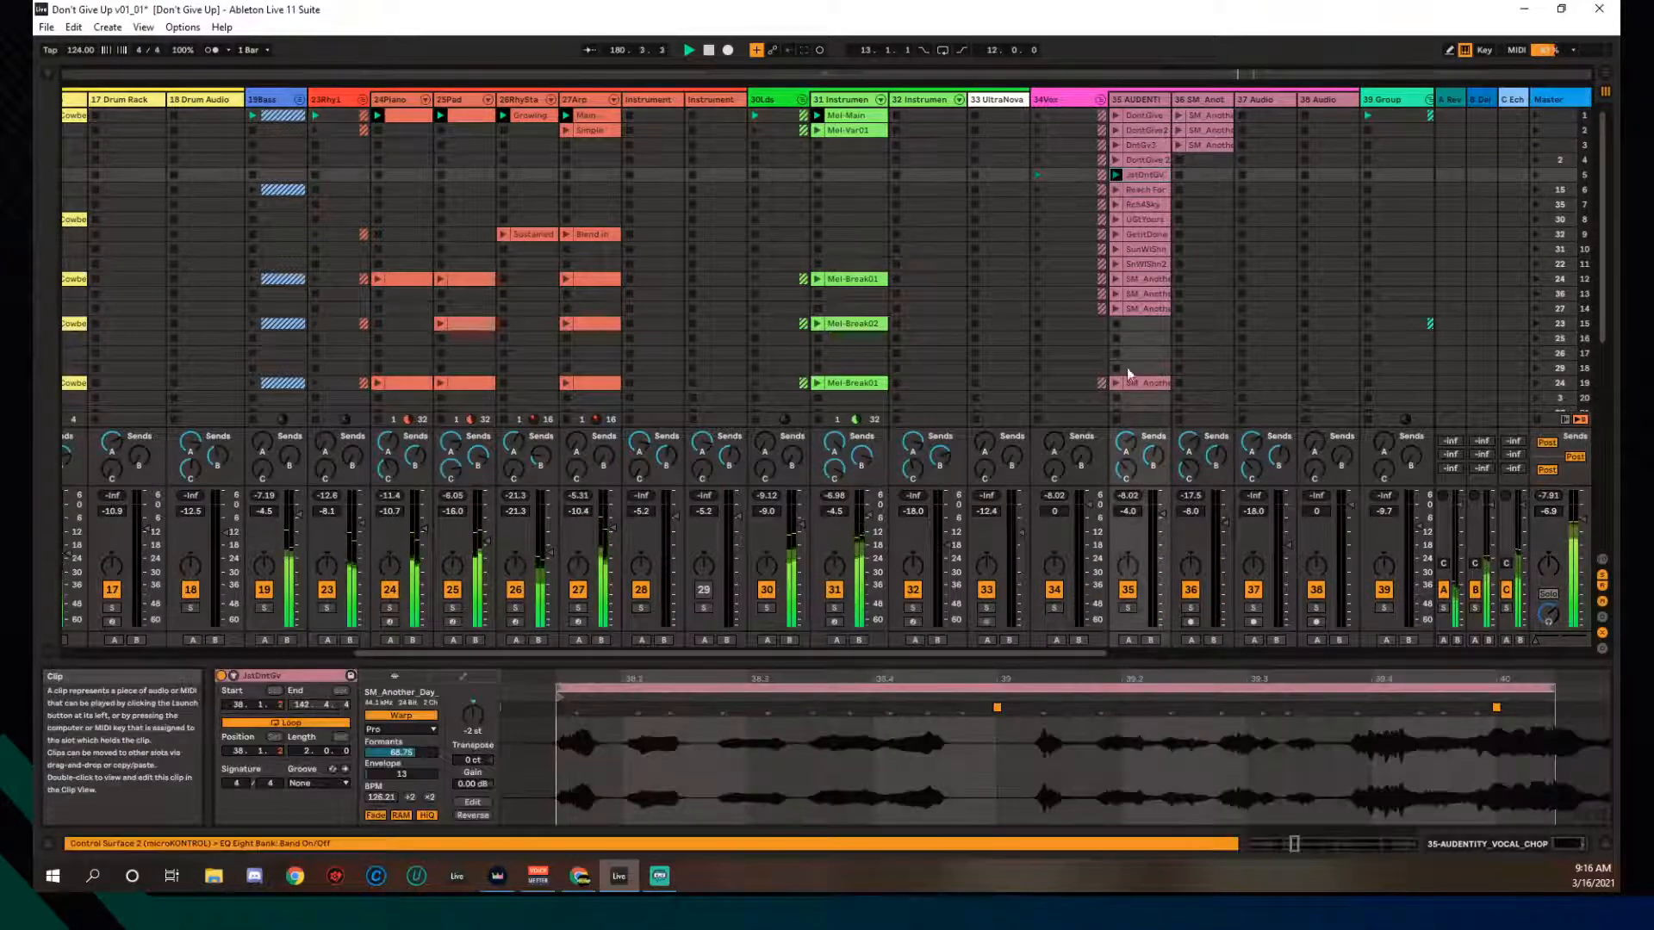
click(1119, 420)
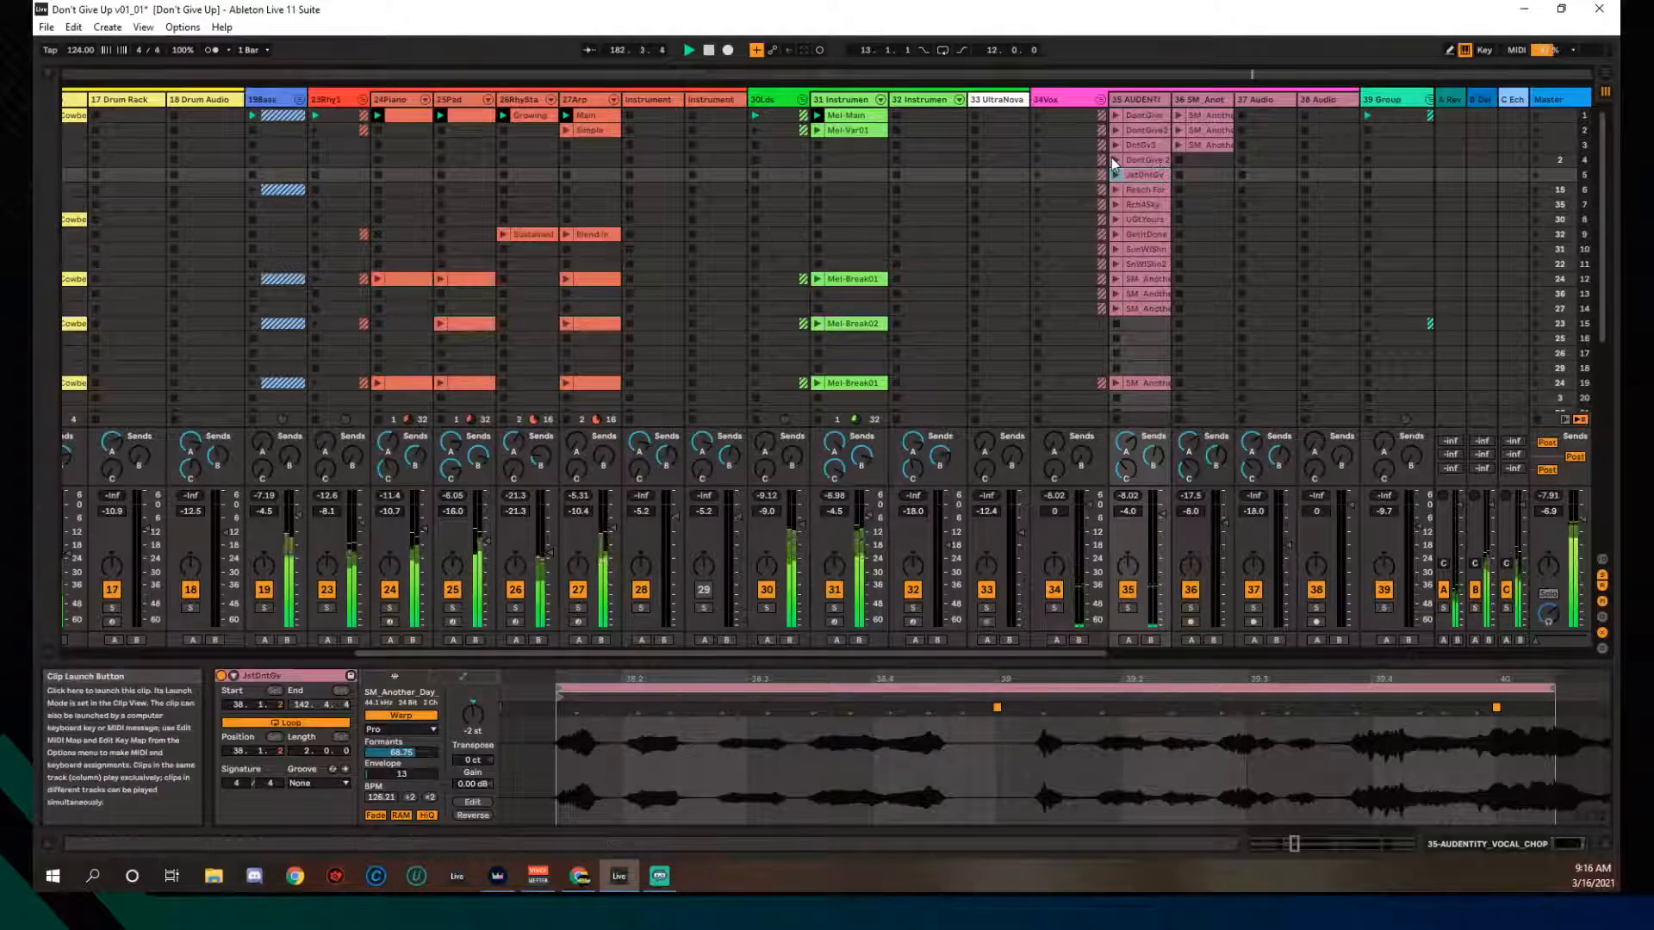
click(1114, 160)
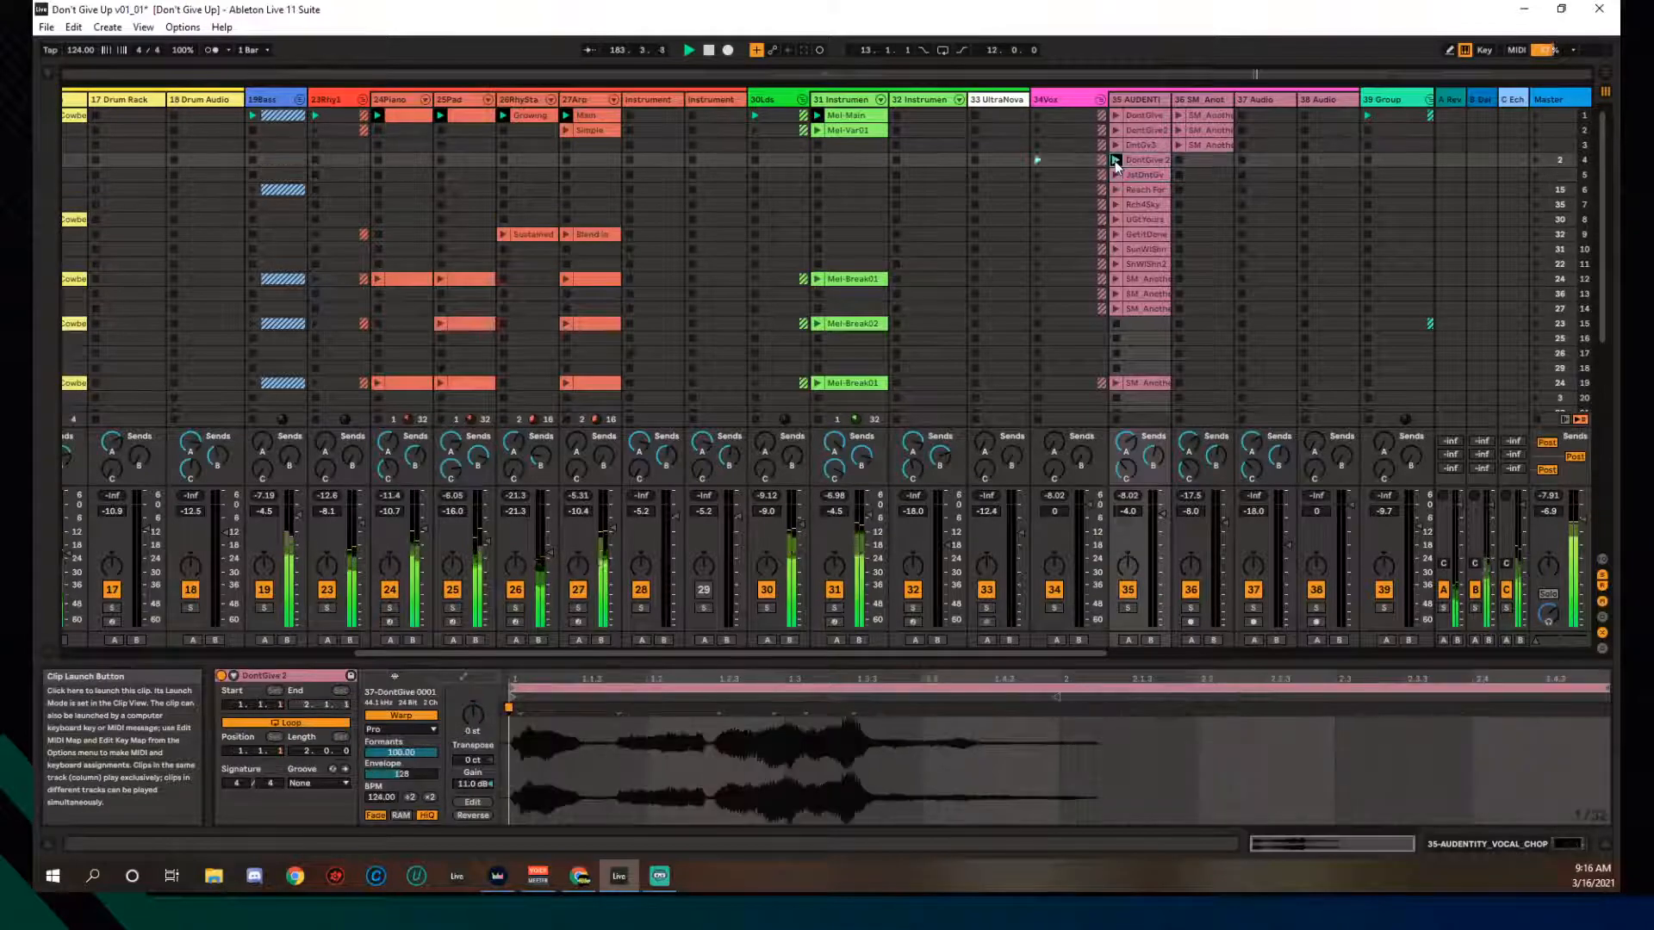
click(1118, 324)
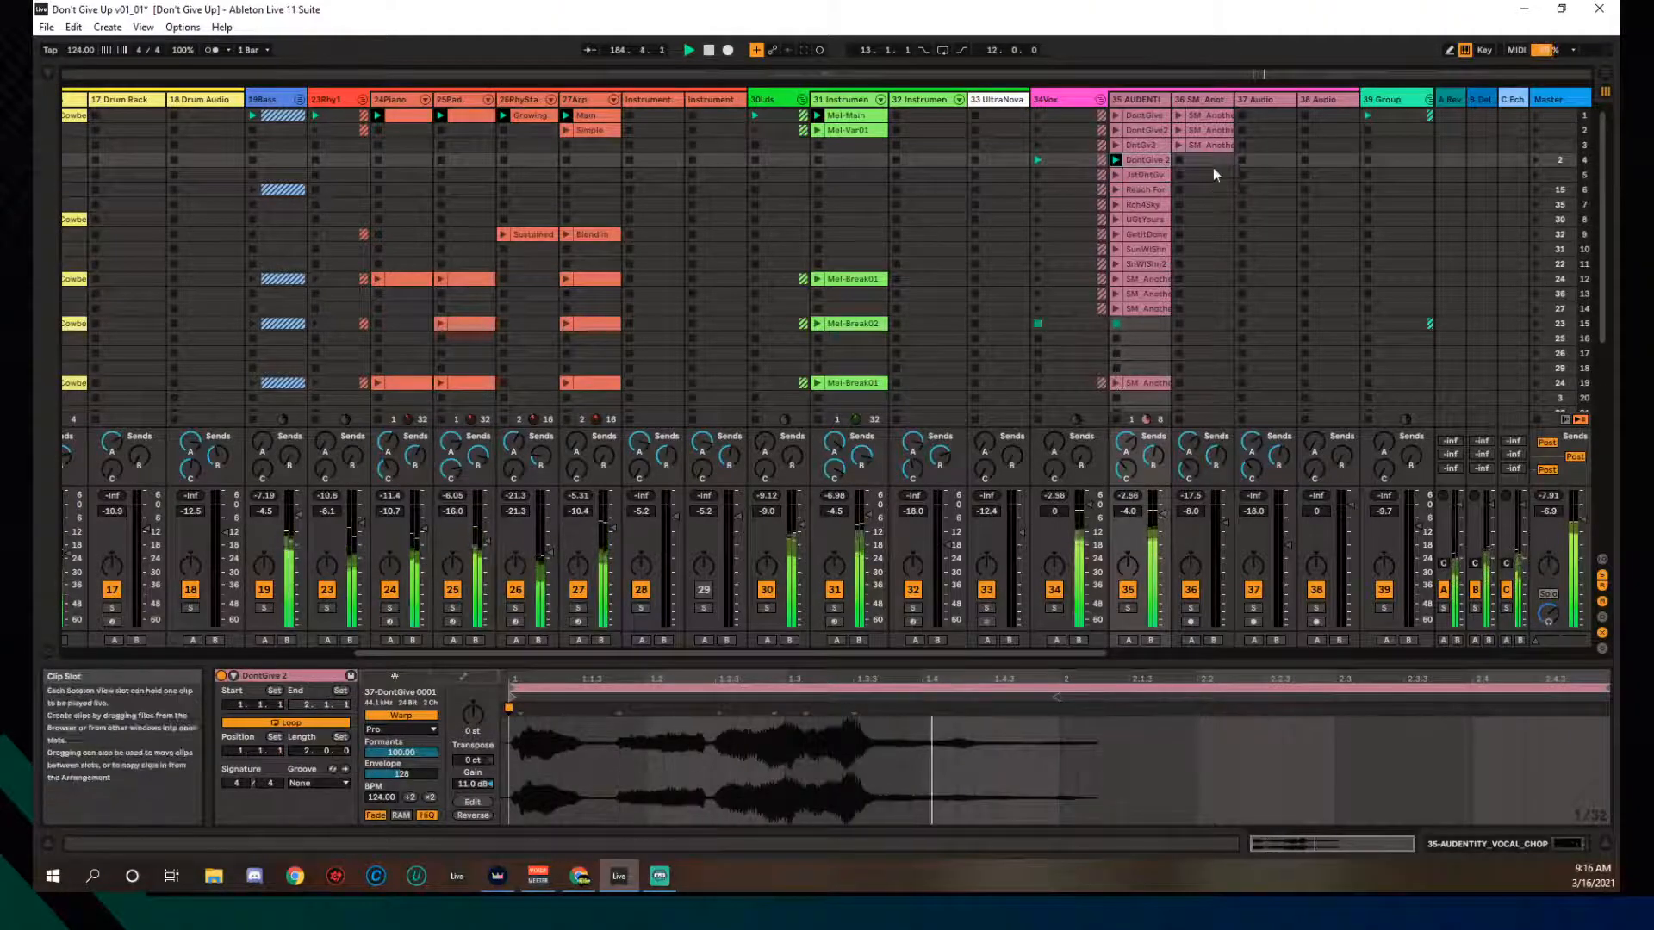
Step: Launch the row 1, row 2 and row 3 SM_Another vocal clips on track 36 in turn
click(1179, 115)
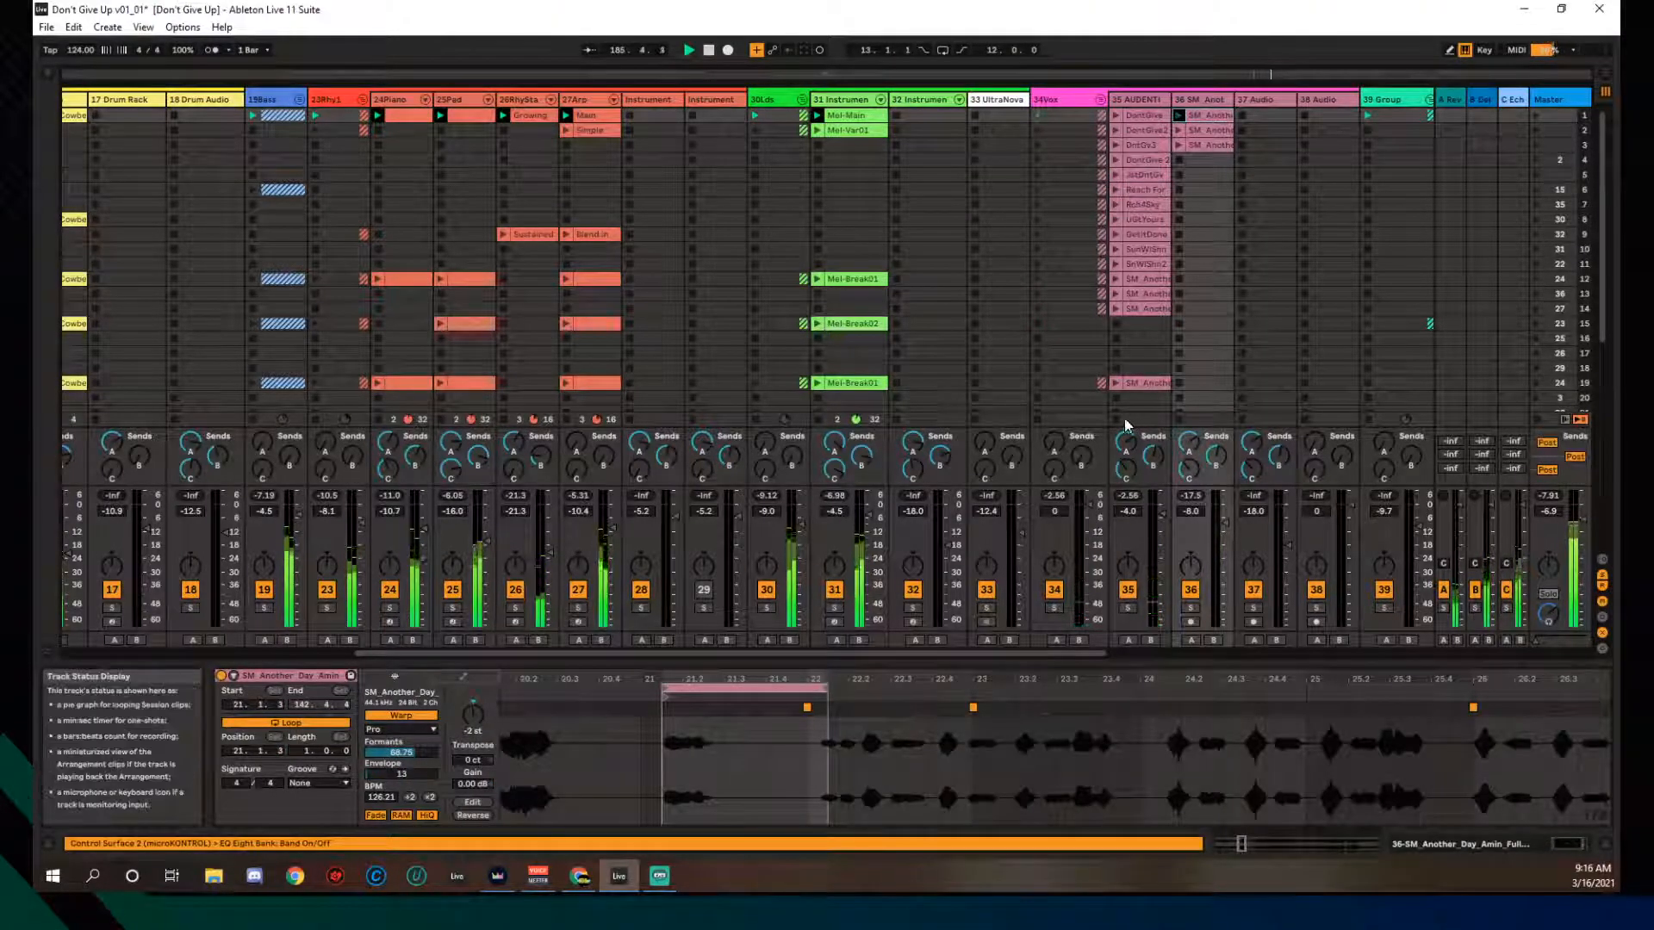
click(1179, 130)
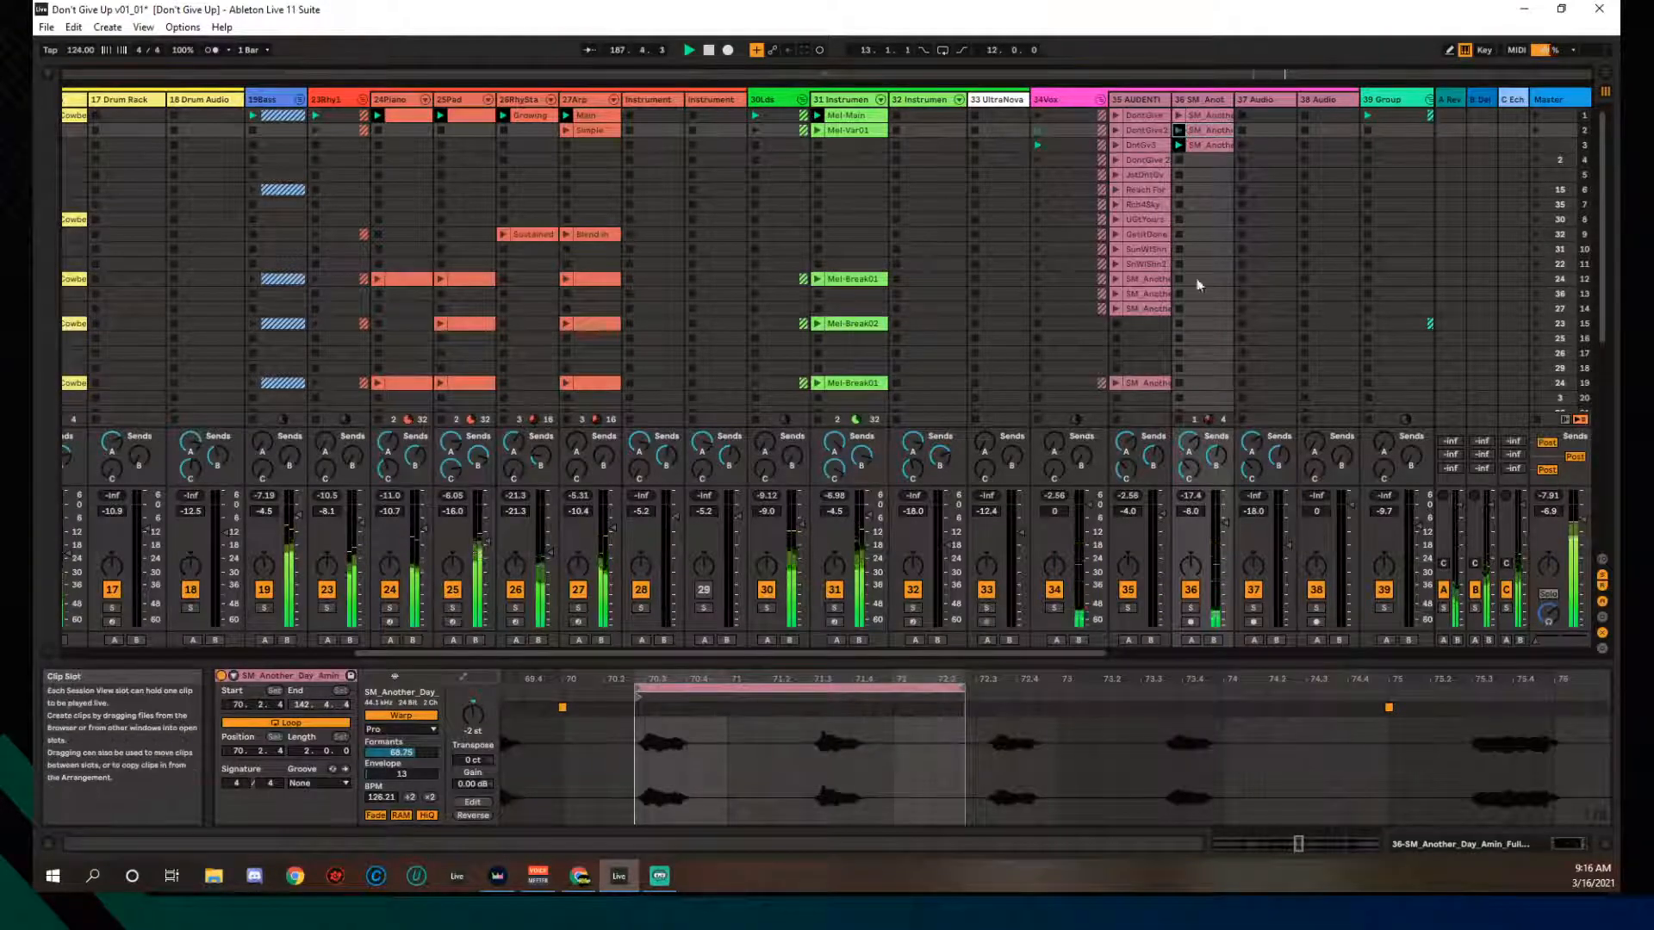
click(1179, 145)
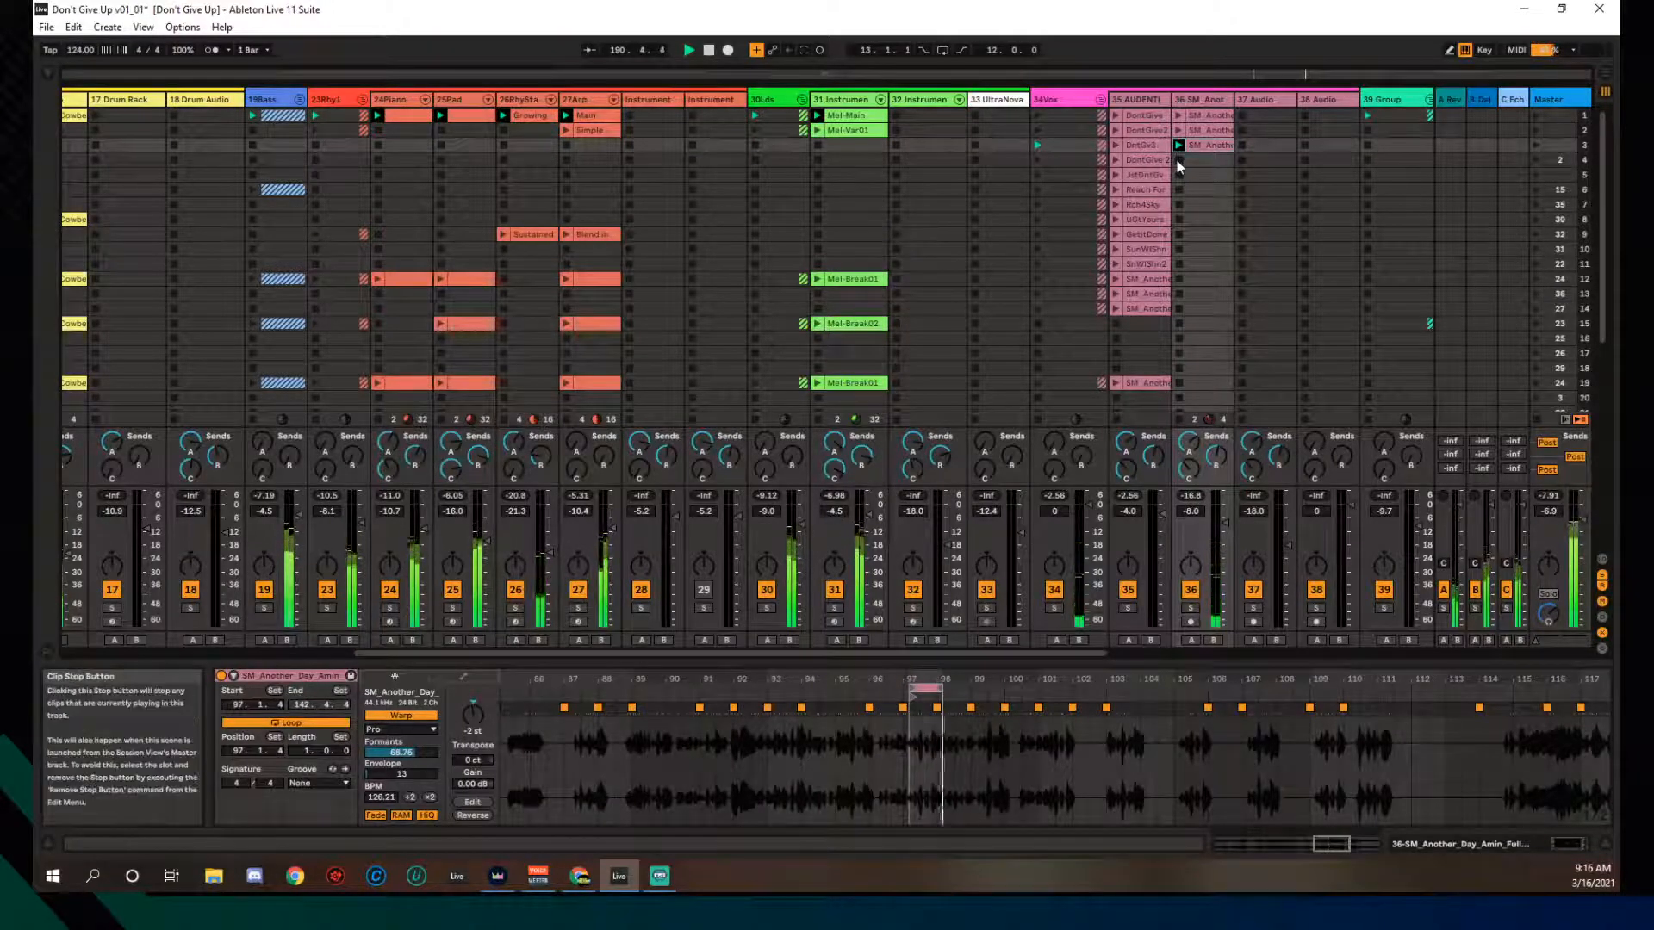
Step: Trigger the row 7 Rch4Sky vocal clip on track 35 and stop the track's clips
click(1116, 206)
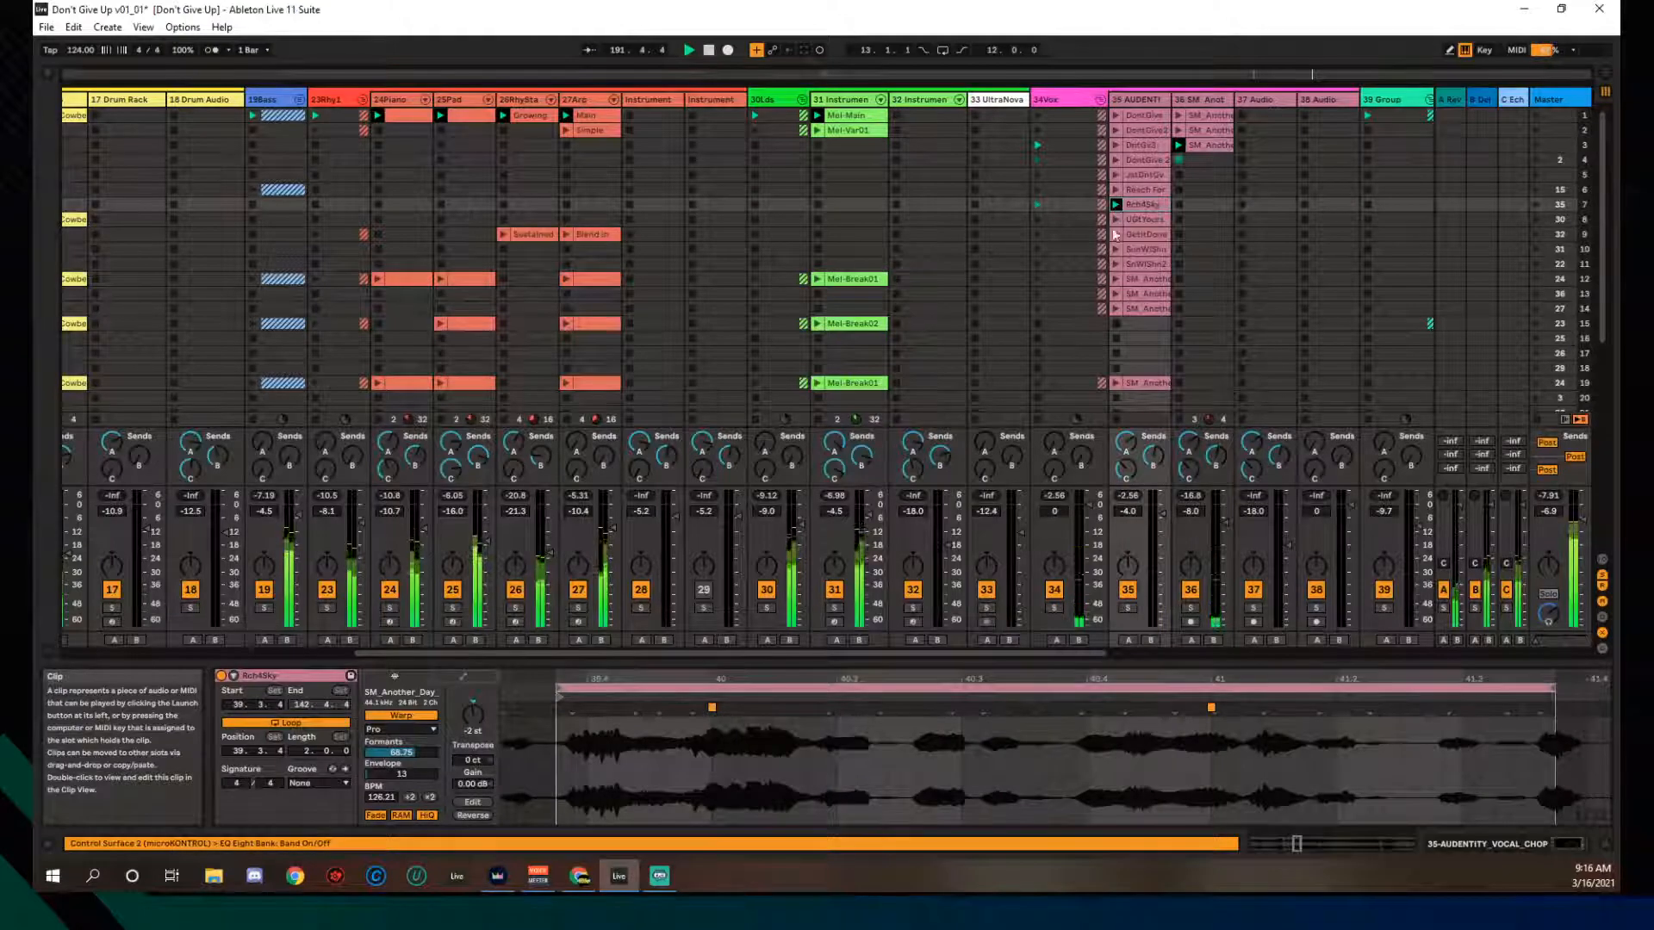
click(1118, 420)
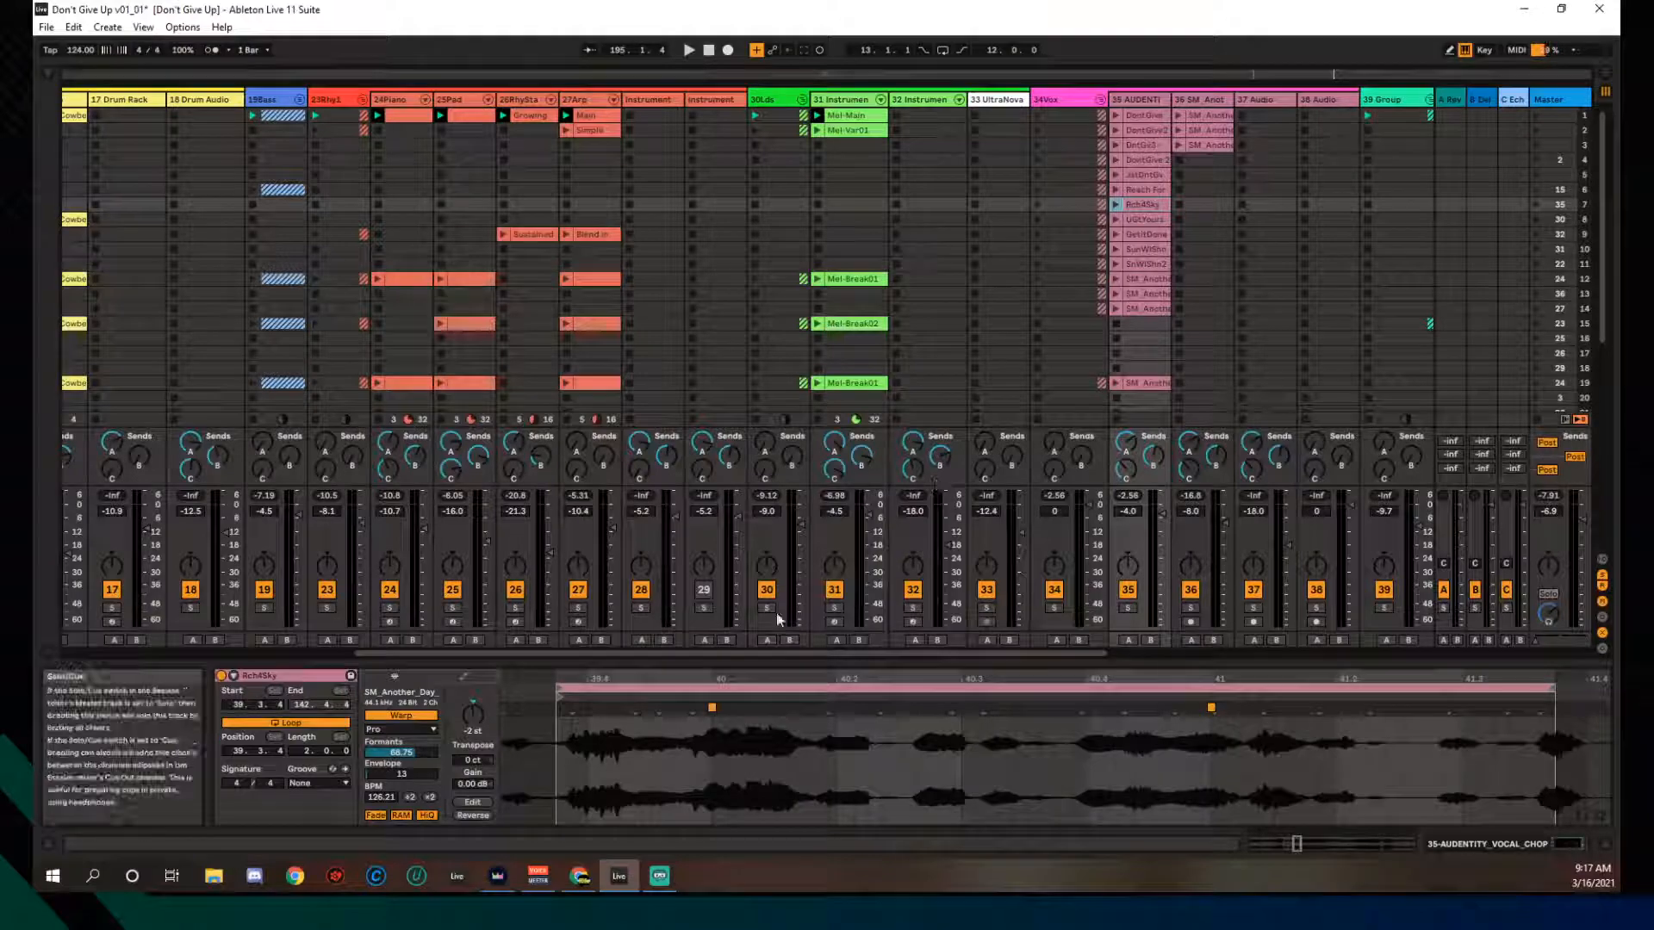
drag(701, 653, 1099, 668)
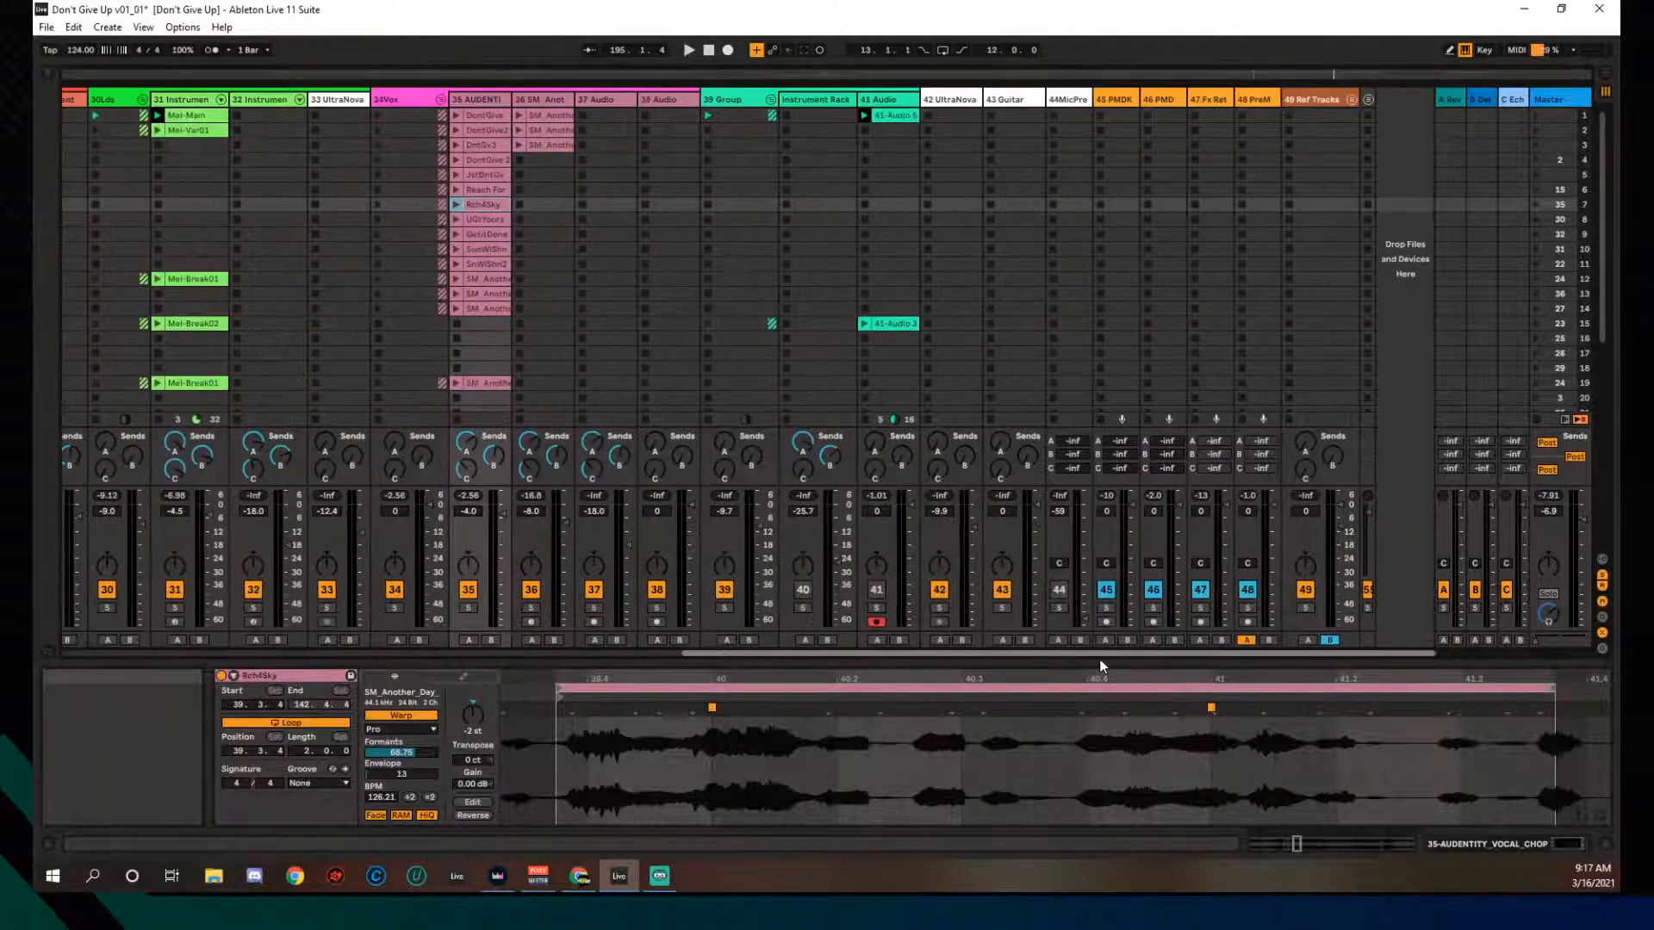